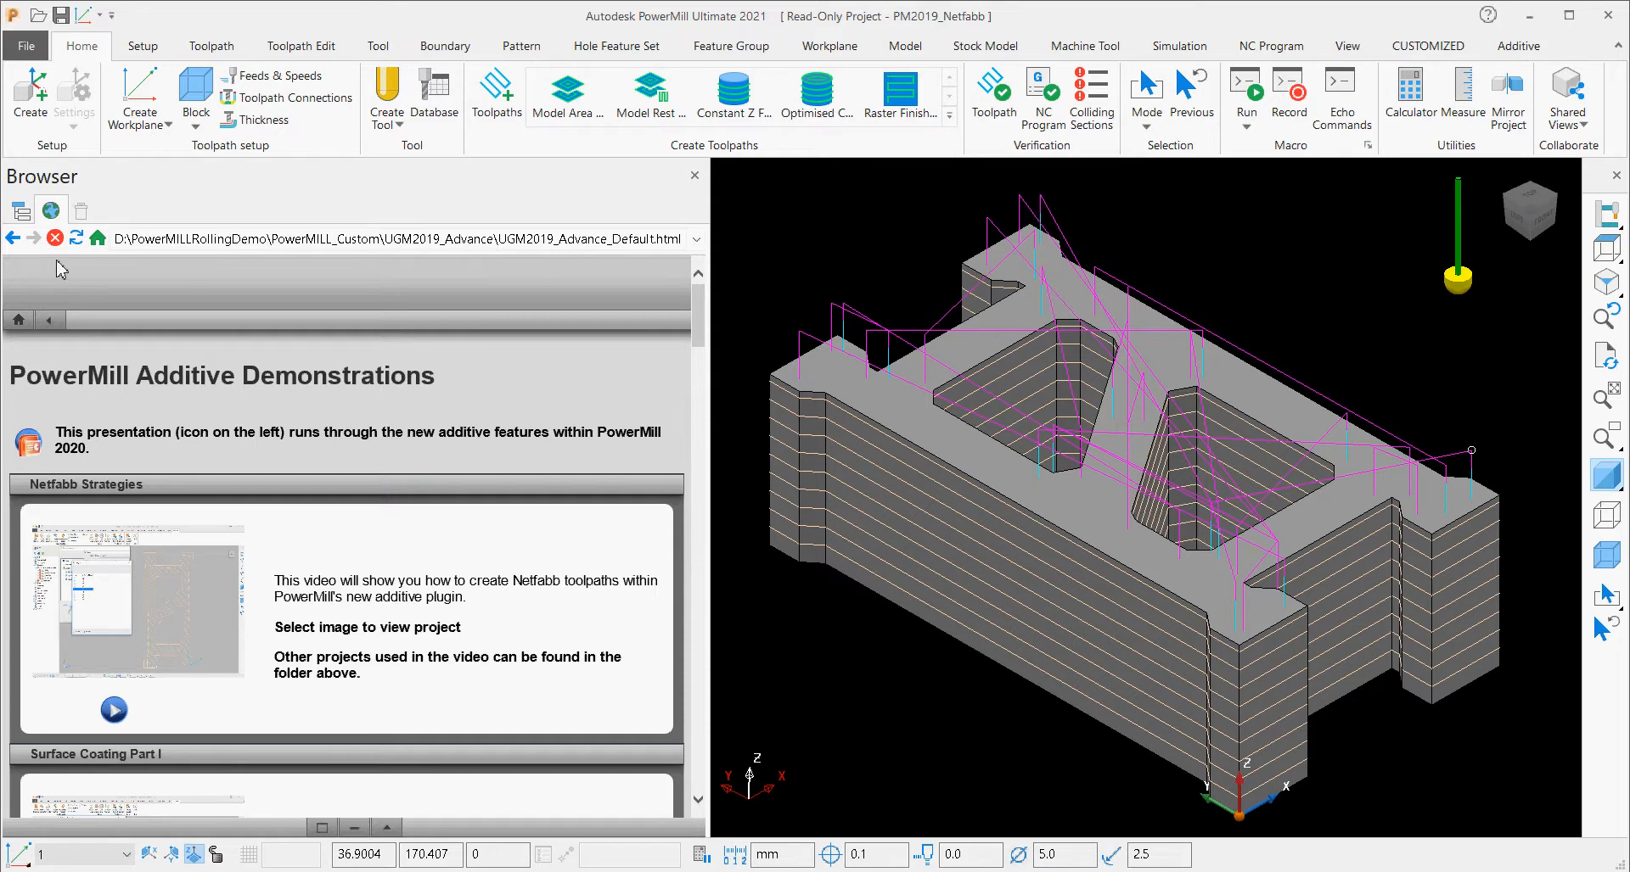
Show the project's Explorer tree and examine the model file formats available for import, closing the import dialog without importing.
left_click(20, 219)
left_click(13, 45)
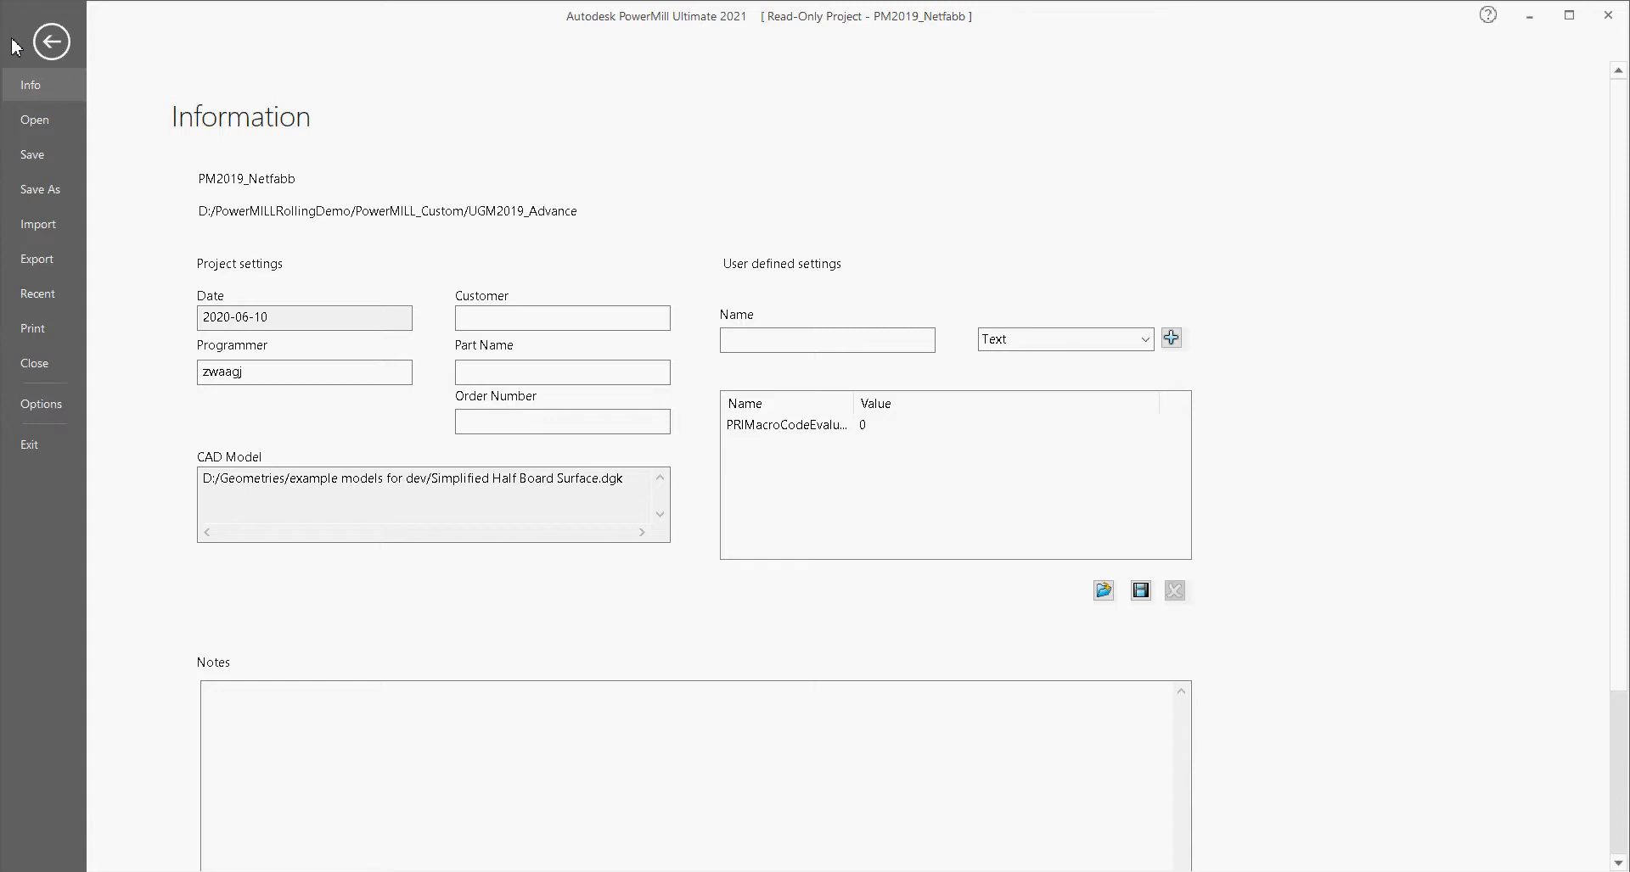
left_click(38, 224)
left_click(198, 170)
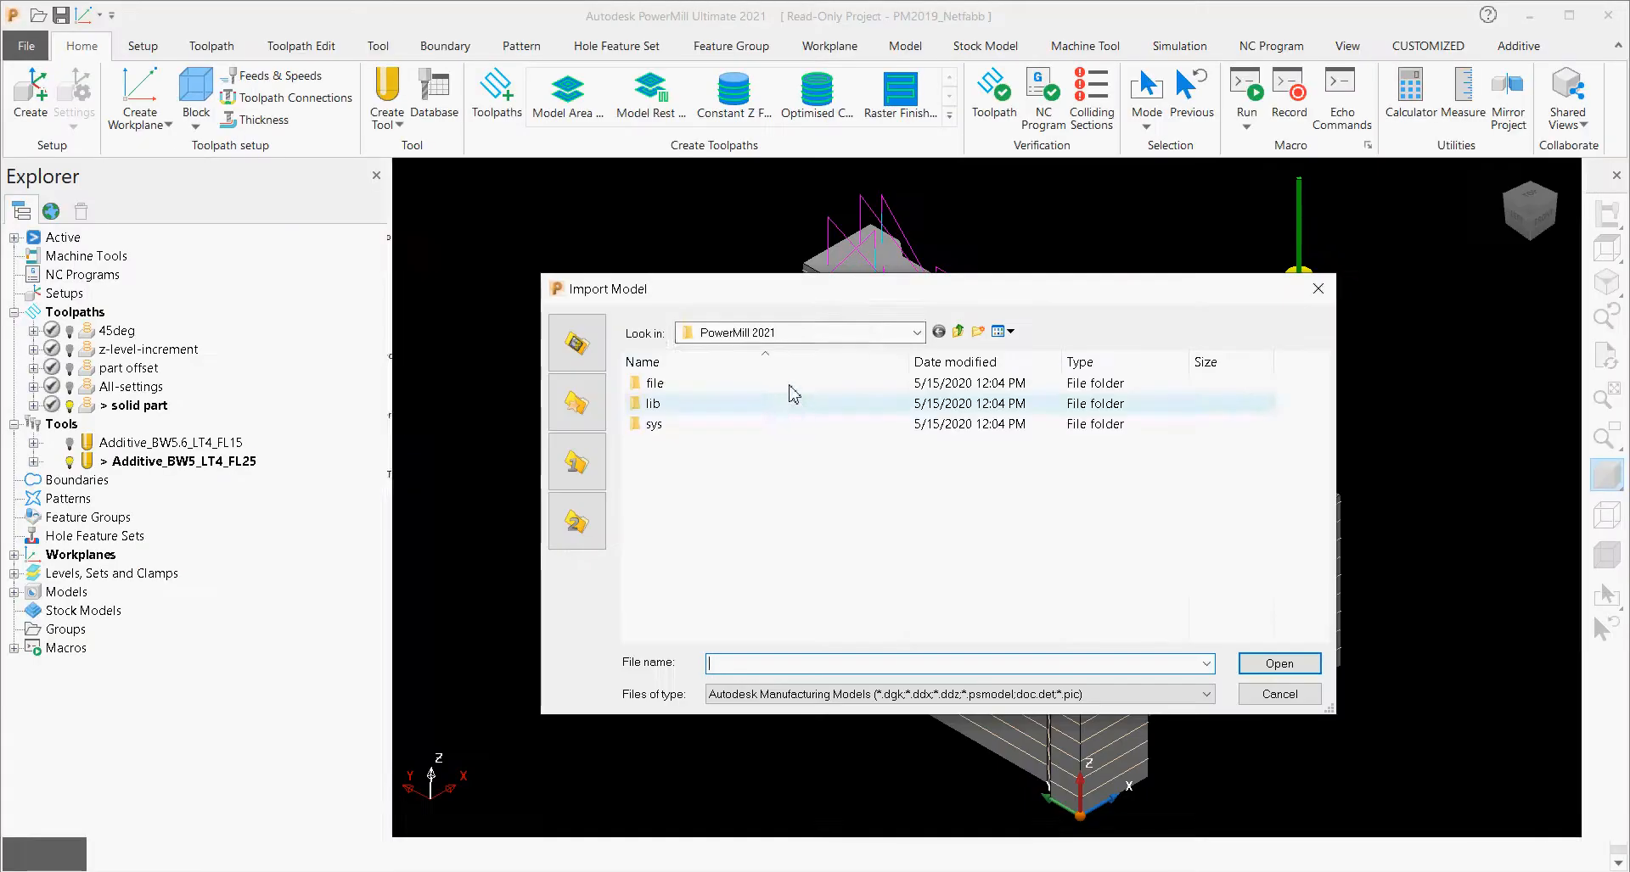
left_click_drag(884, 291, 806, 189)
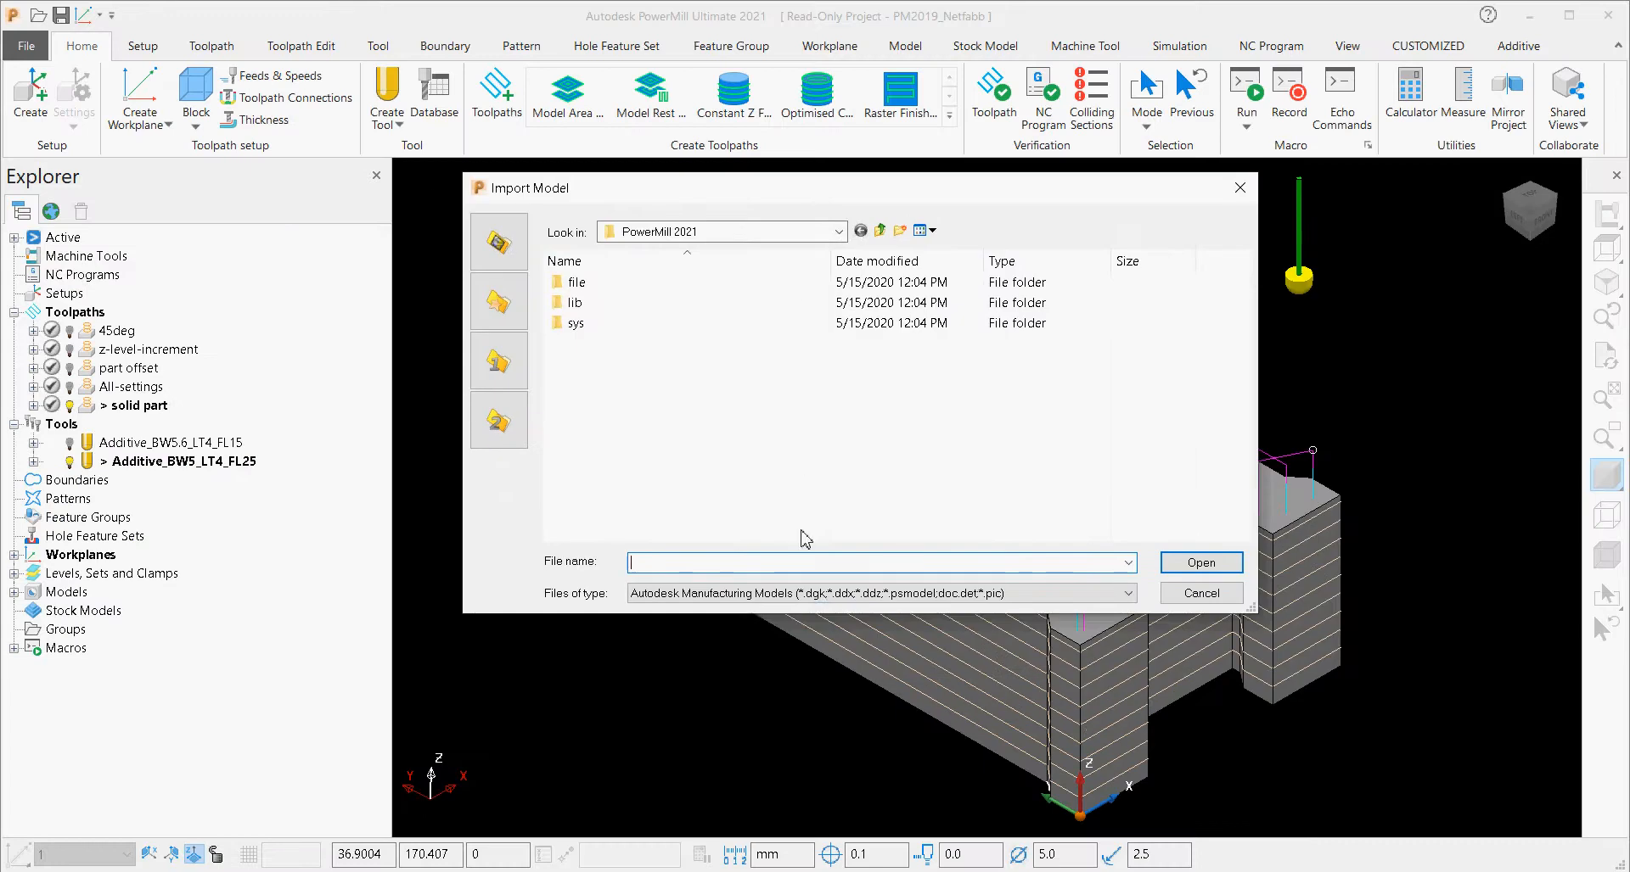
left_click(832, 594)
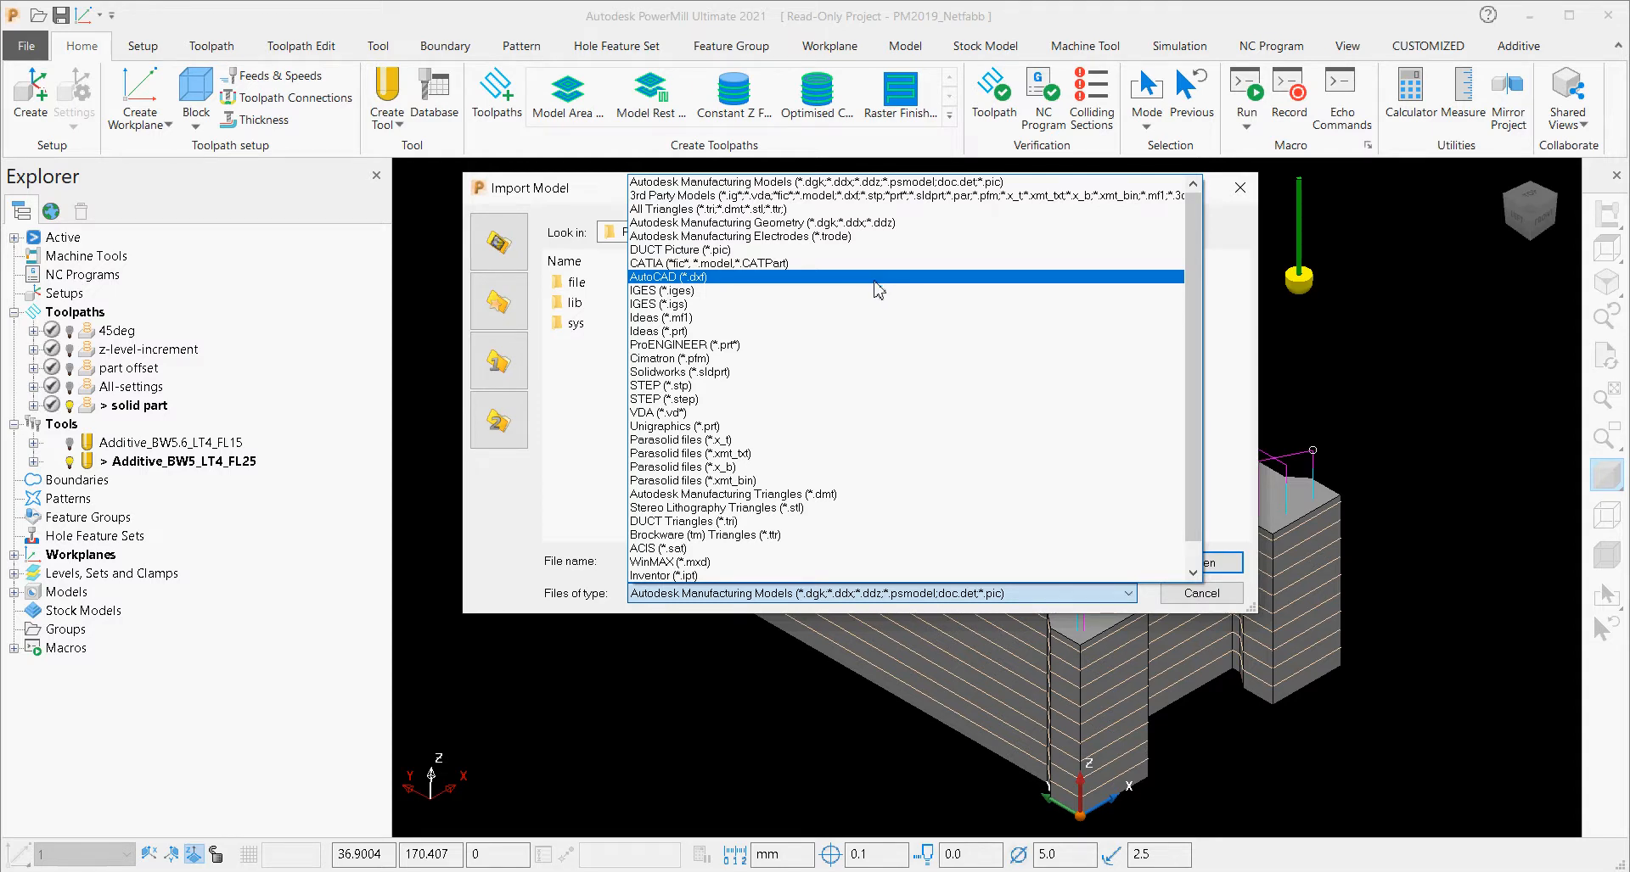
left_click(1246, 606)
left_click(1201, 593)
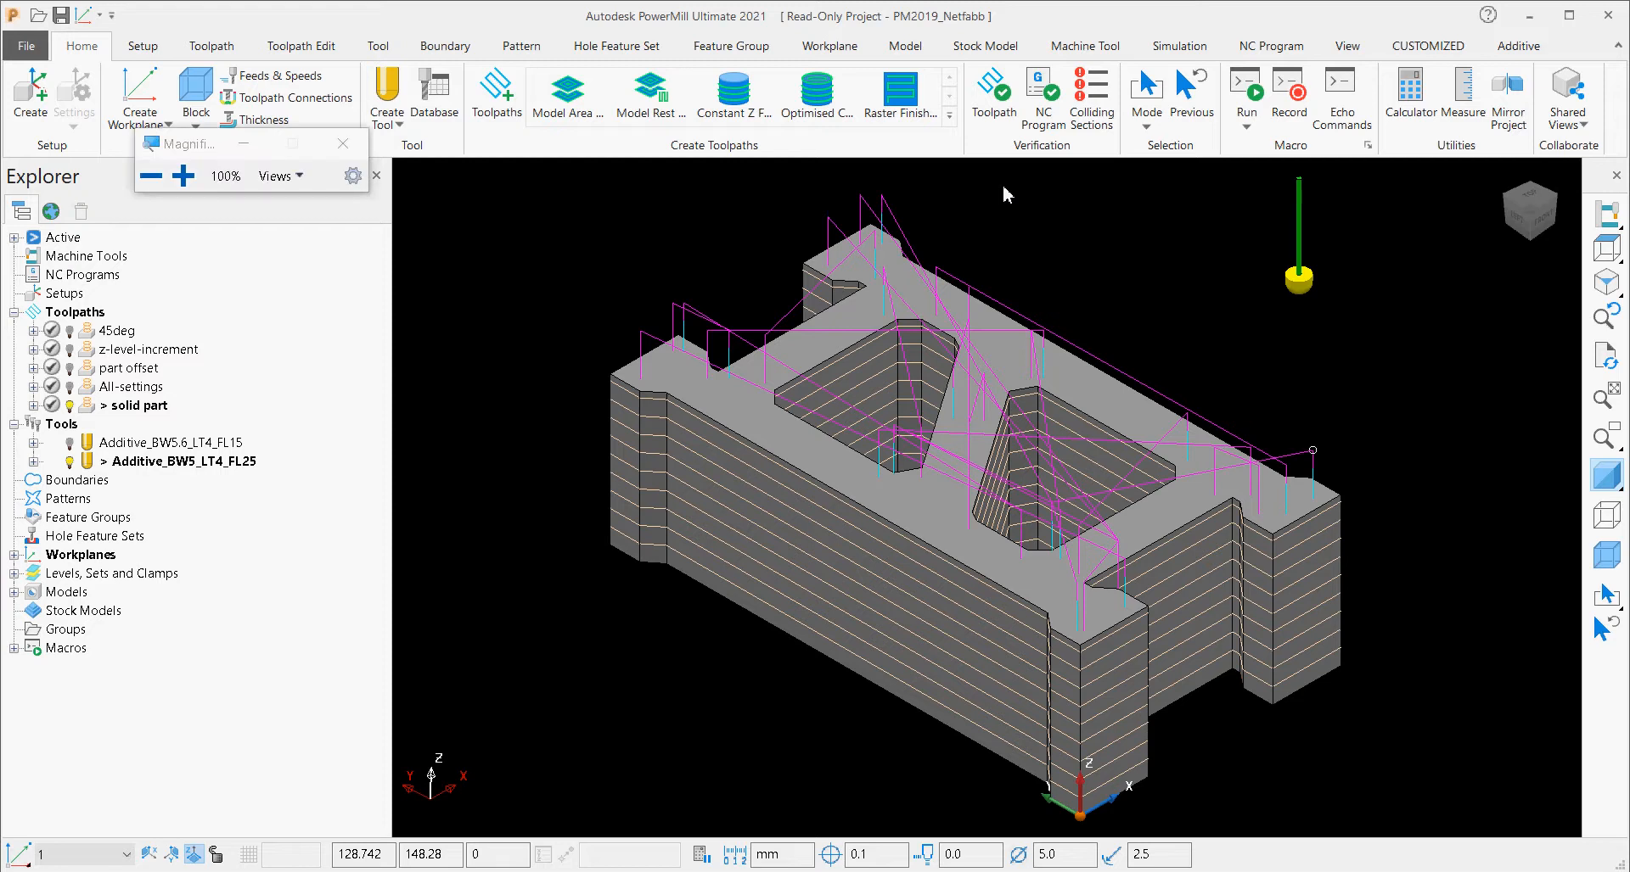
Display the Additive command set and examine its toolpath creation, editing, visualisation and export tools.
key("super+plus")
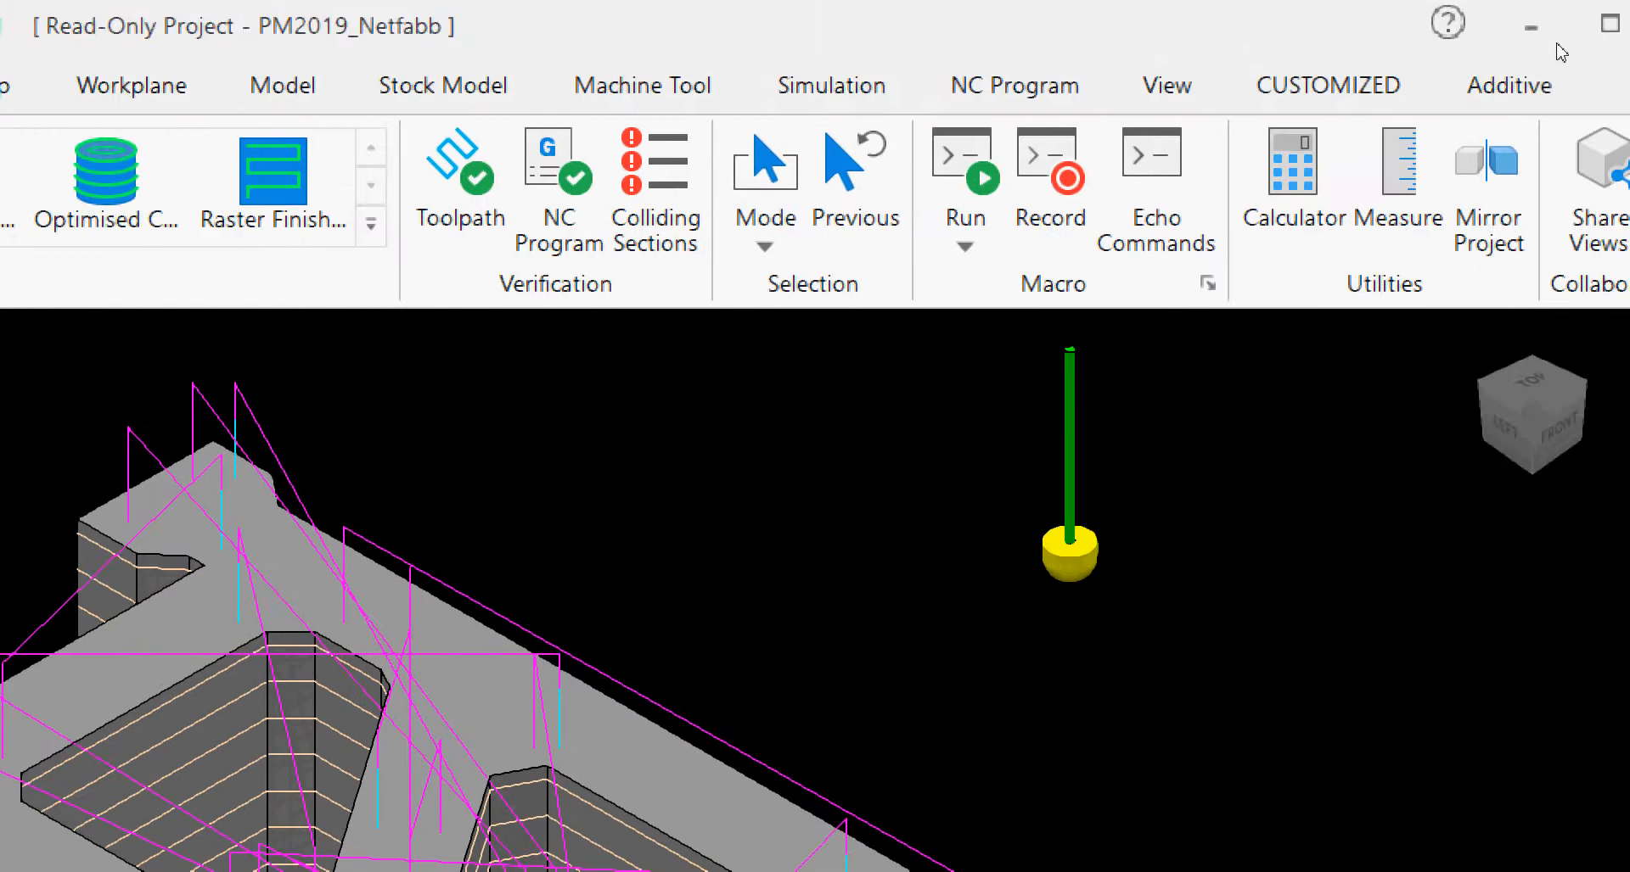
left_click(1510, 83)
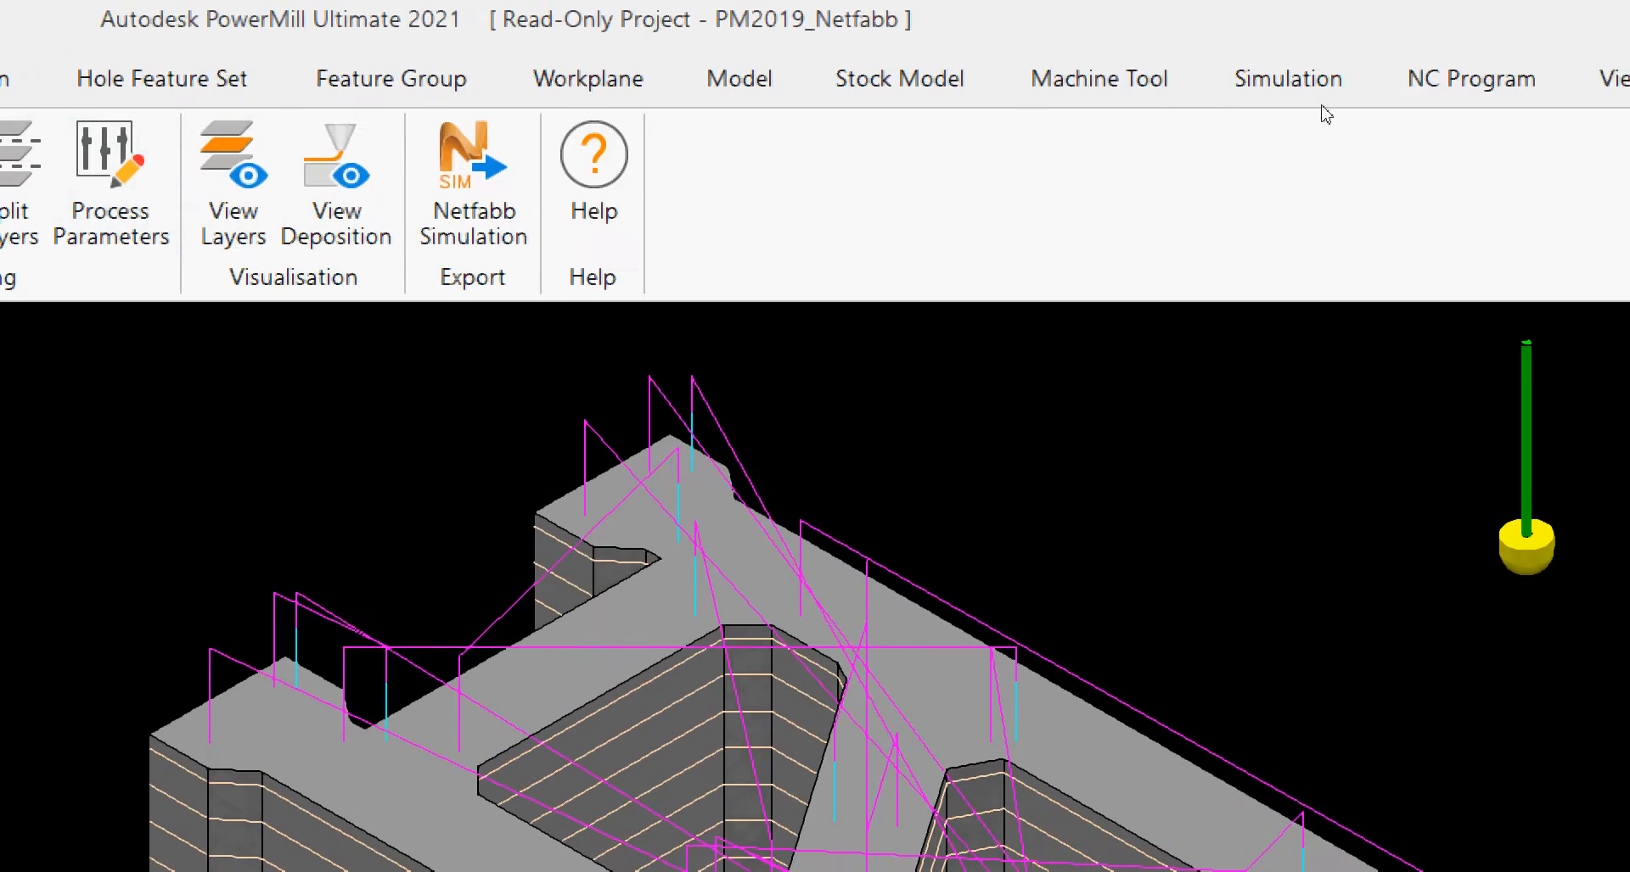
right_click(1475, 127)
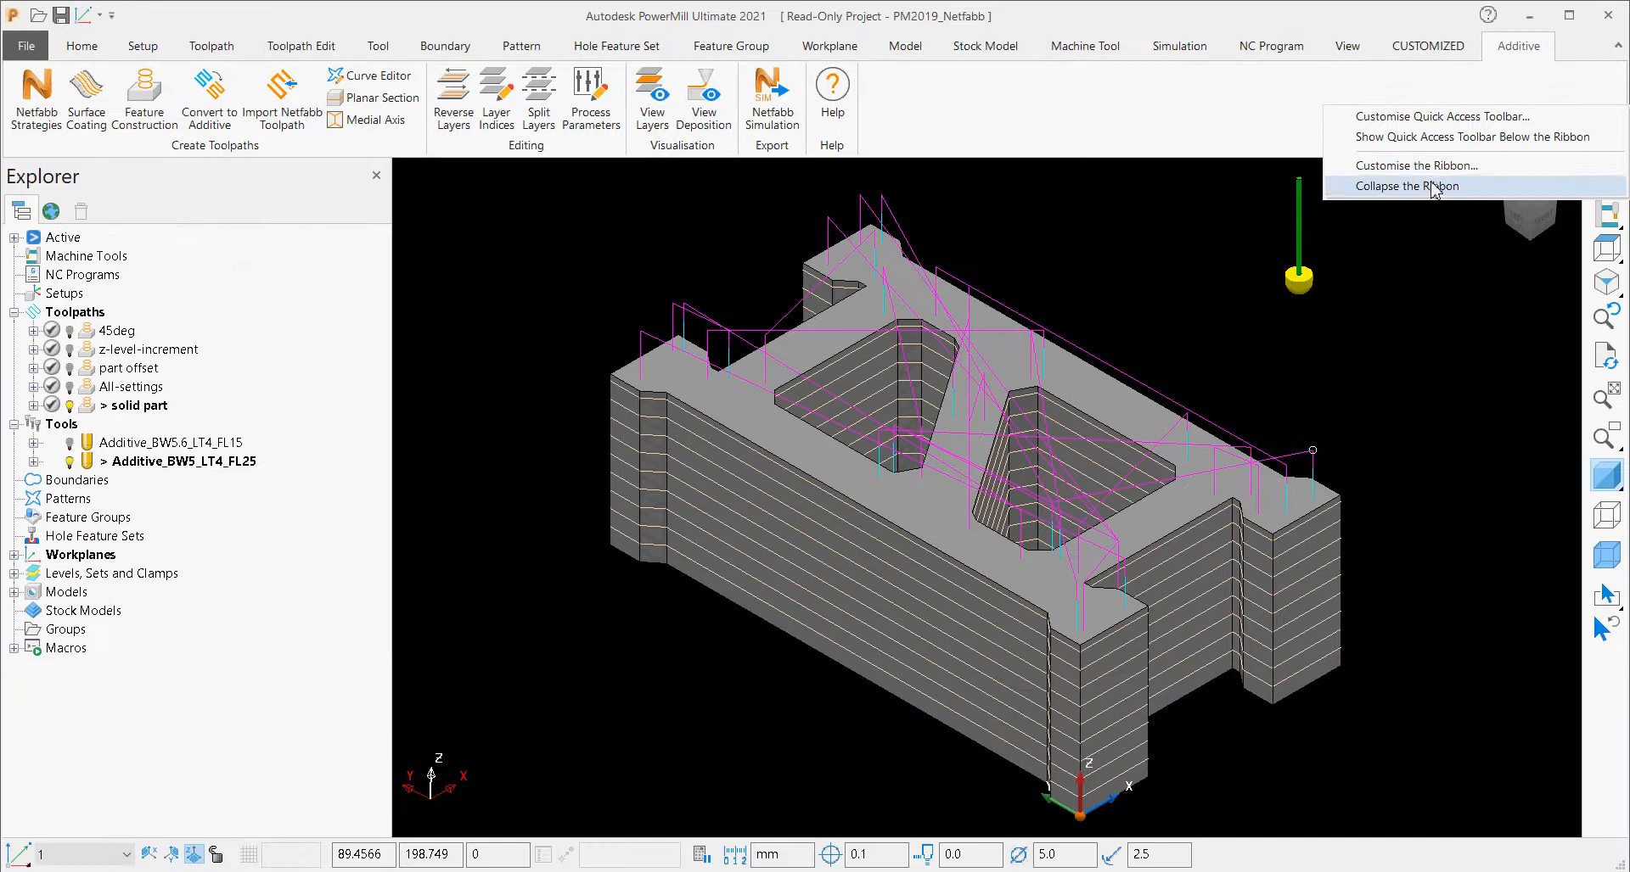
left_click(1585, 672)
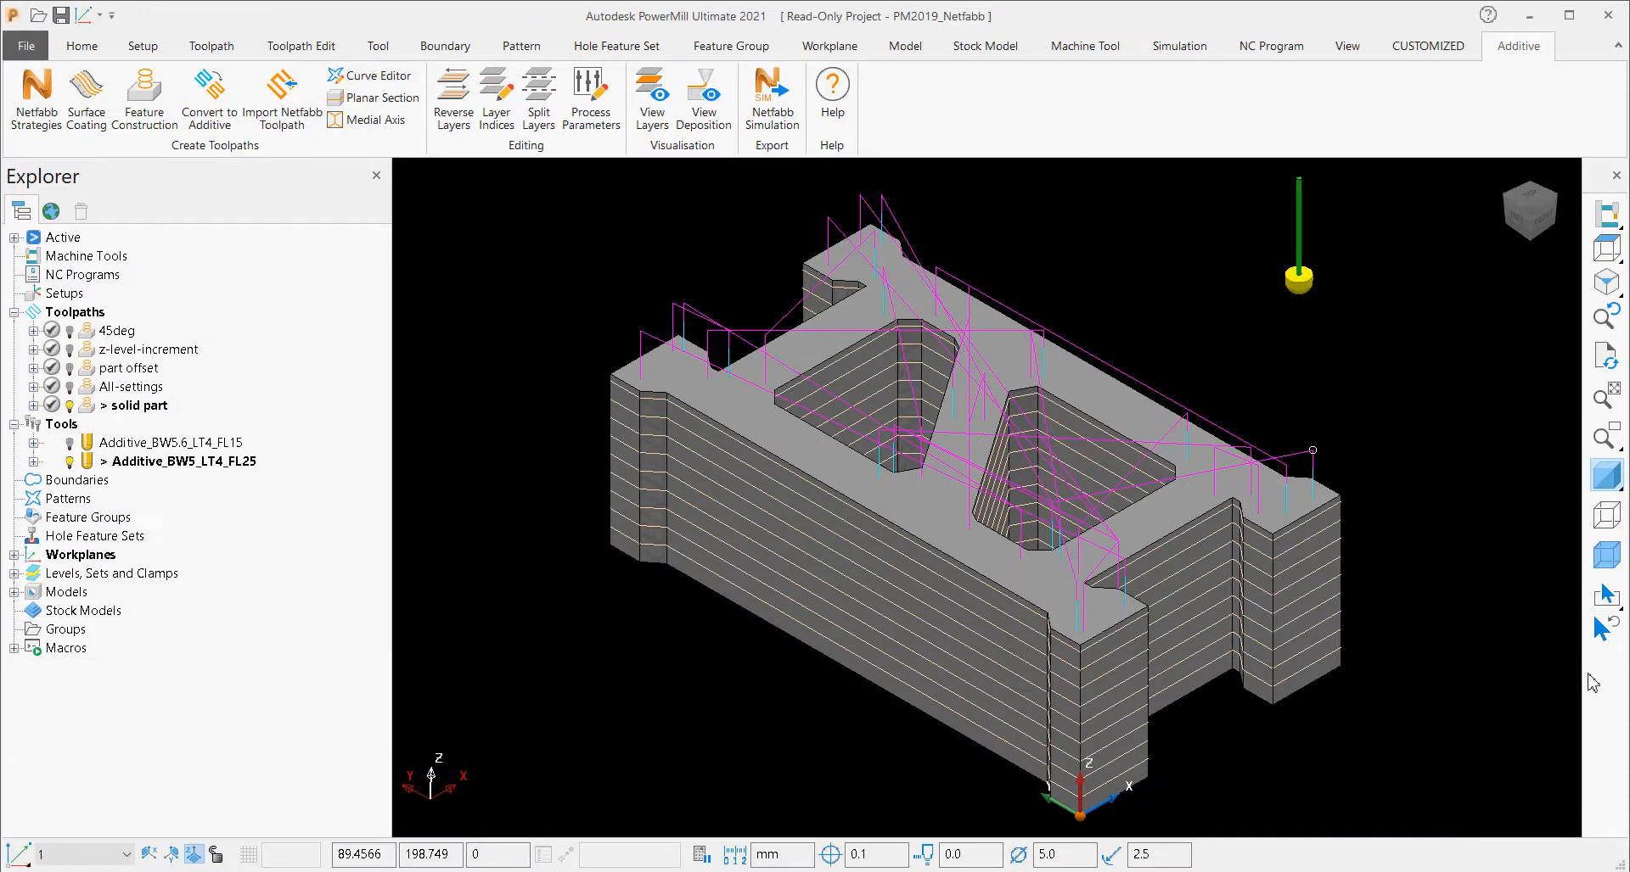
Display the vertical plugin window and collapse its Robot Library, Robot Cell, Robot Control and Robot Program sections.
right_click(1593, 676)
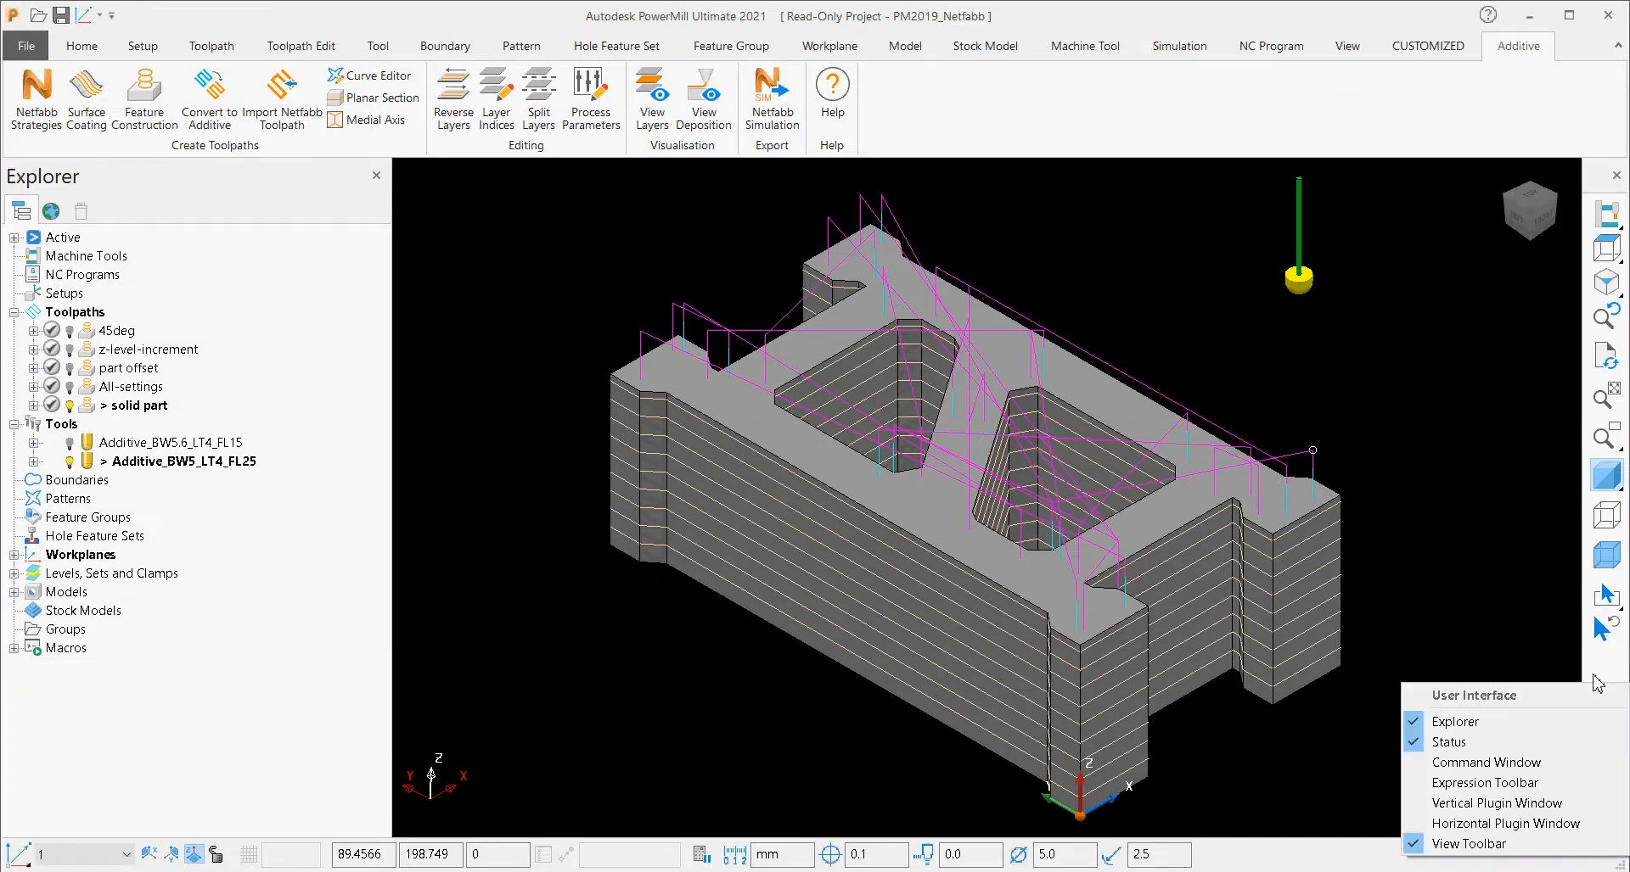
left_click(1596, 807)
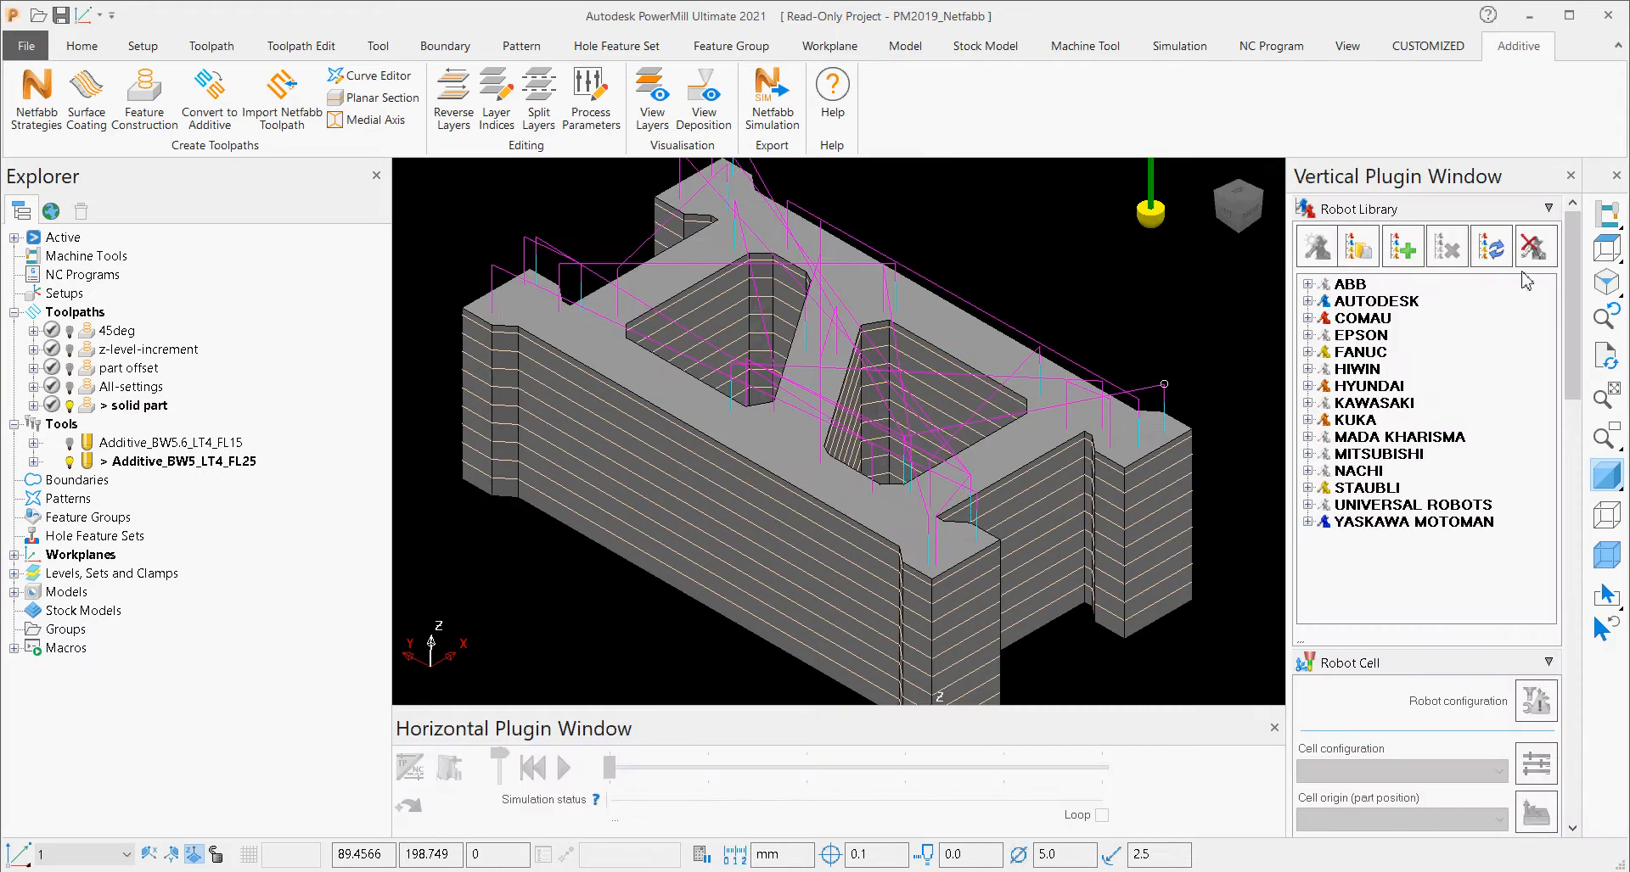
left_click(1474, 211)
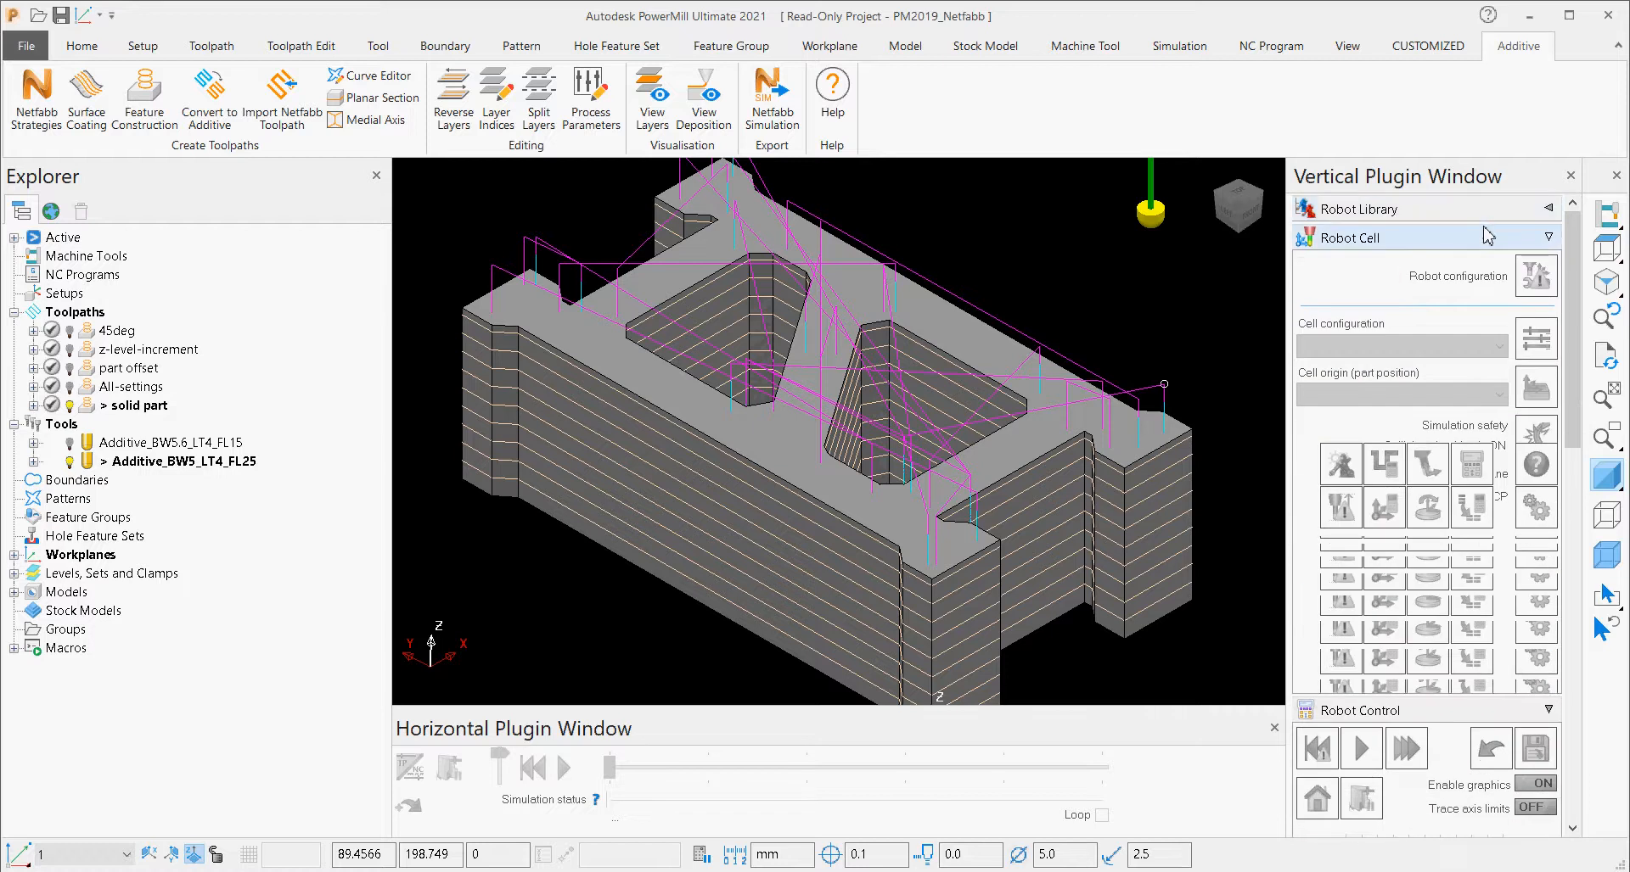
left_click(1477, 238)
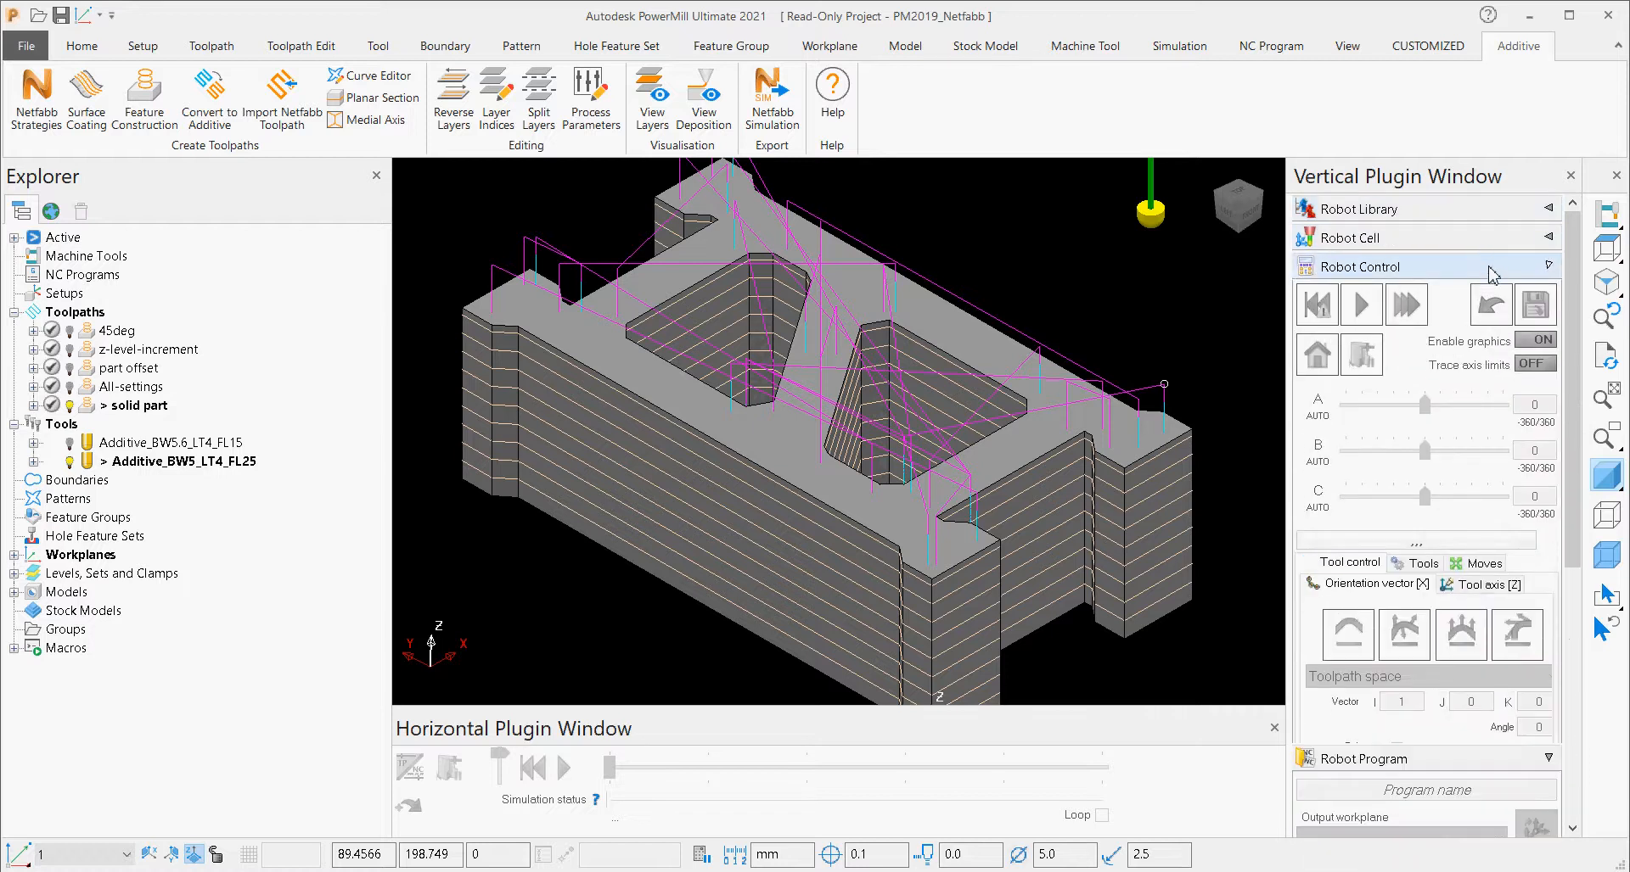
left_click(1491, 269)
left_click(1481, 295)
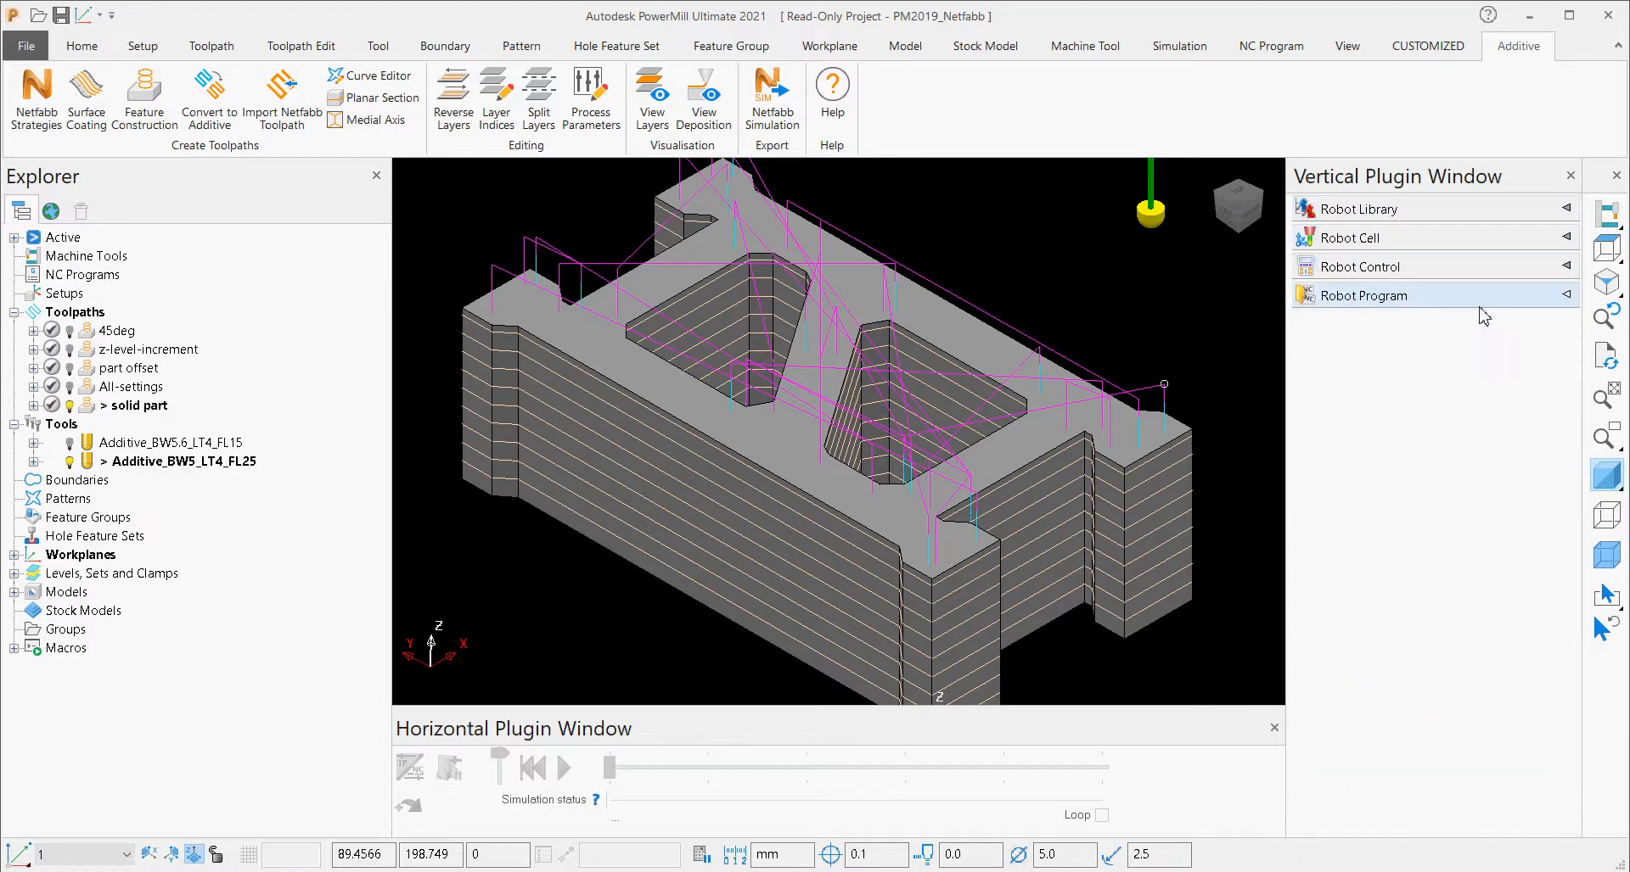
Open the Plugin Manager and examine the details of the PowerMill Additive plugin.
right_click(1460, 439)
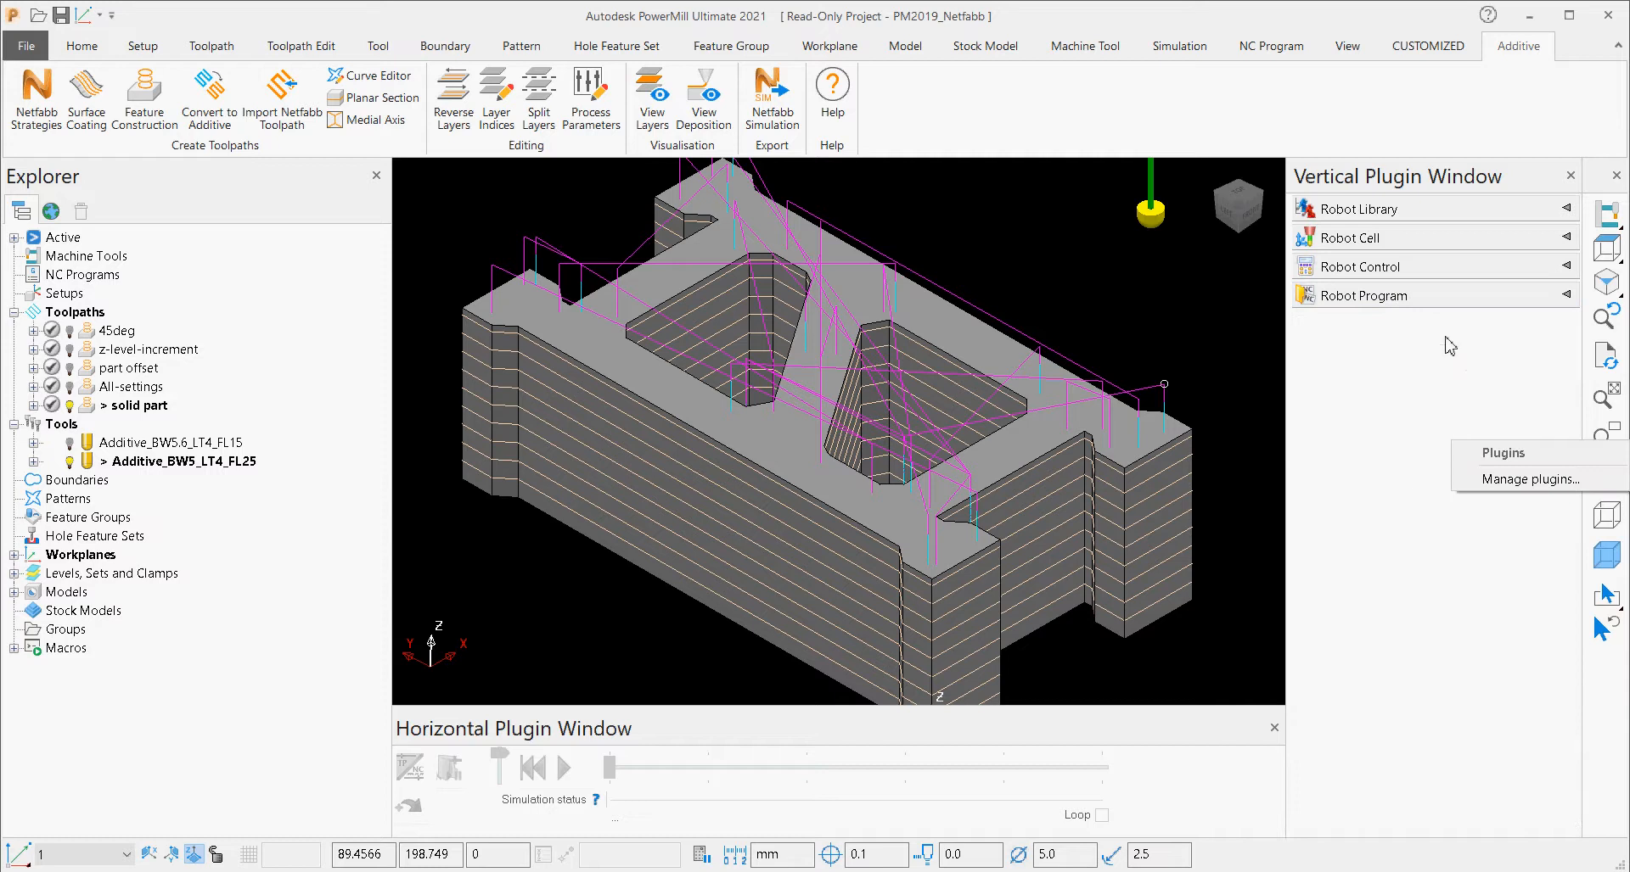
left_click(1541, 488)
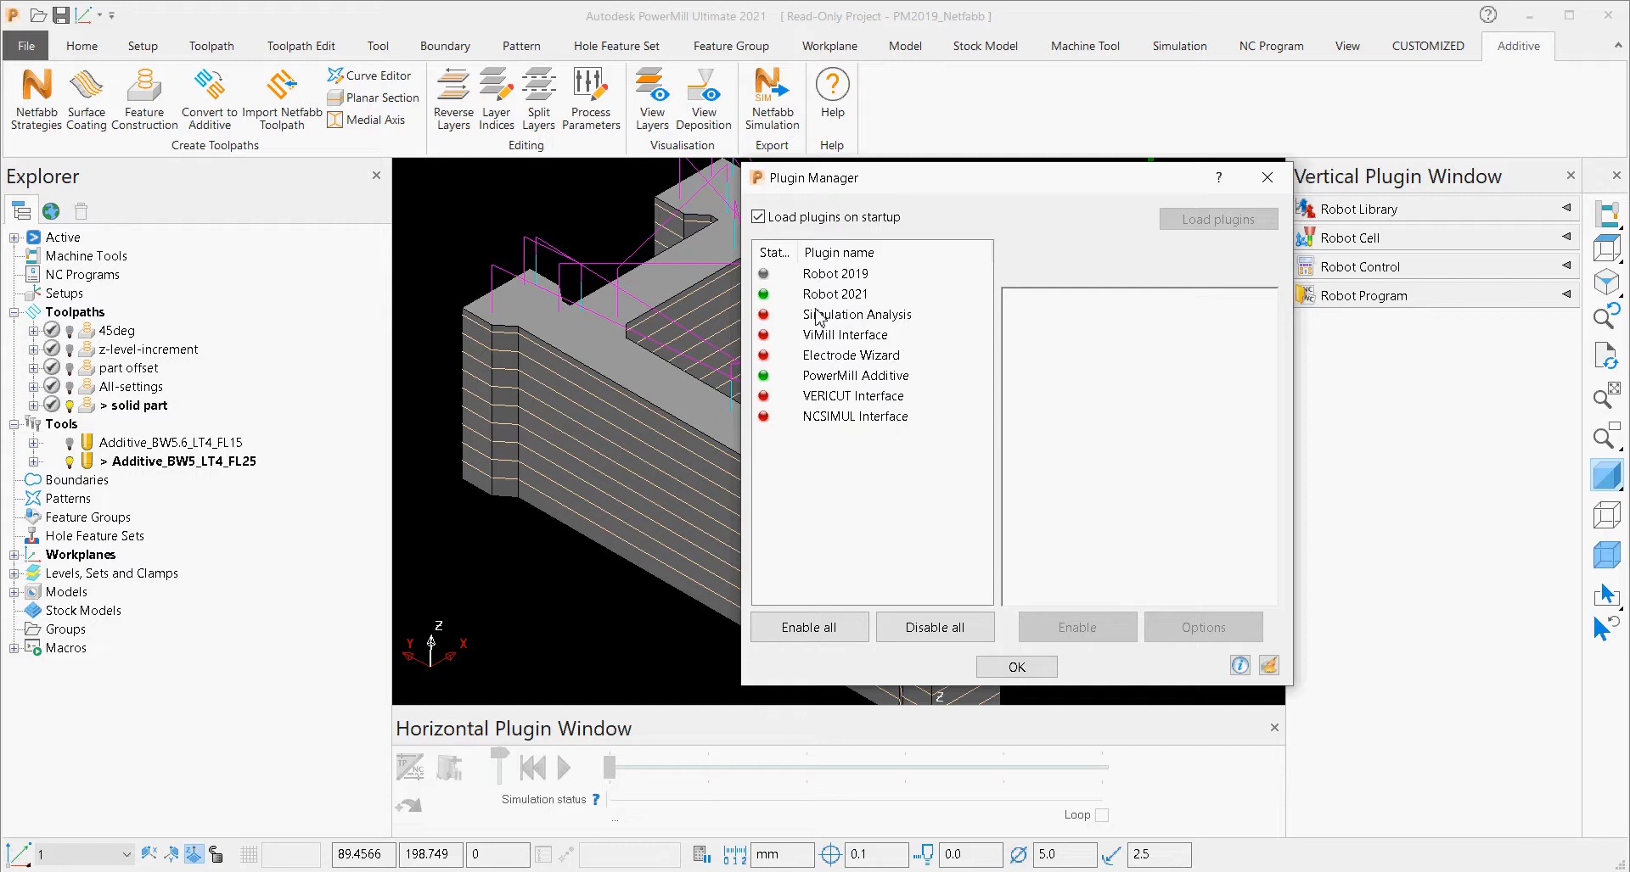
left_click(810, 378)
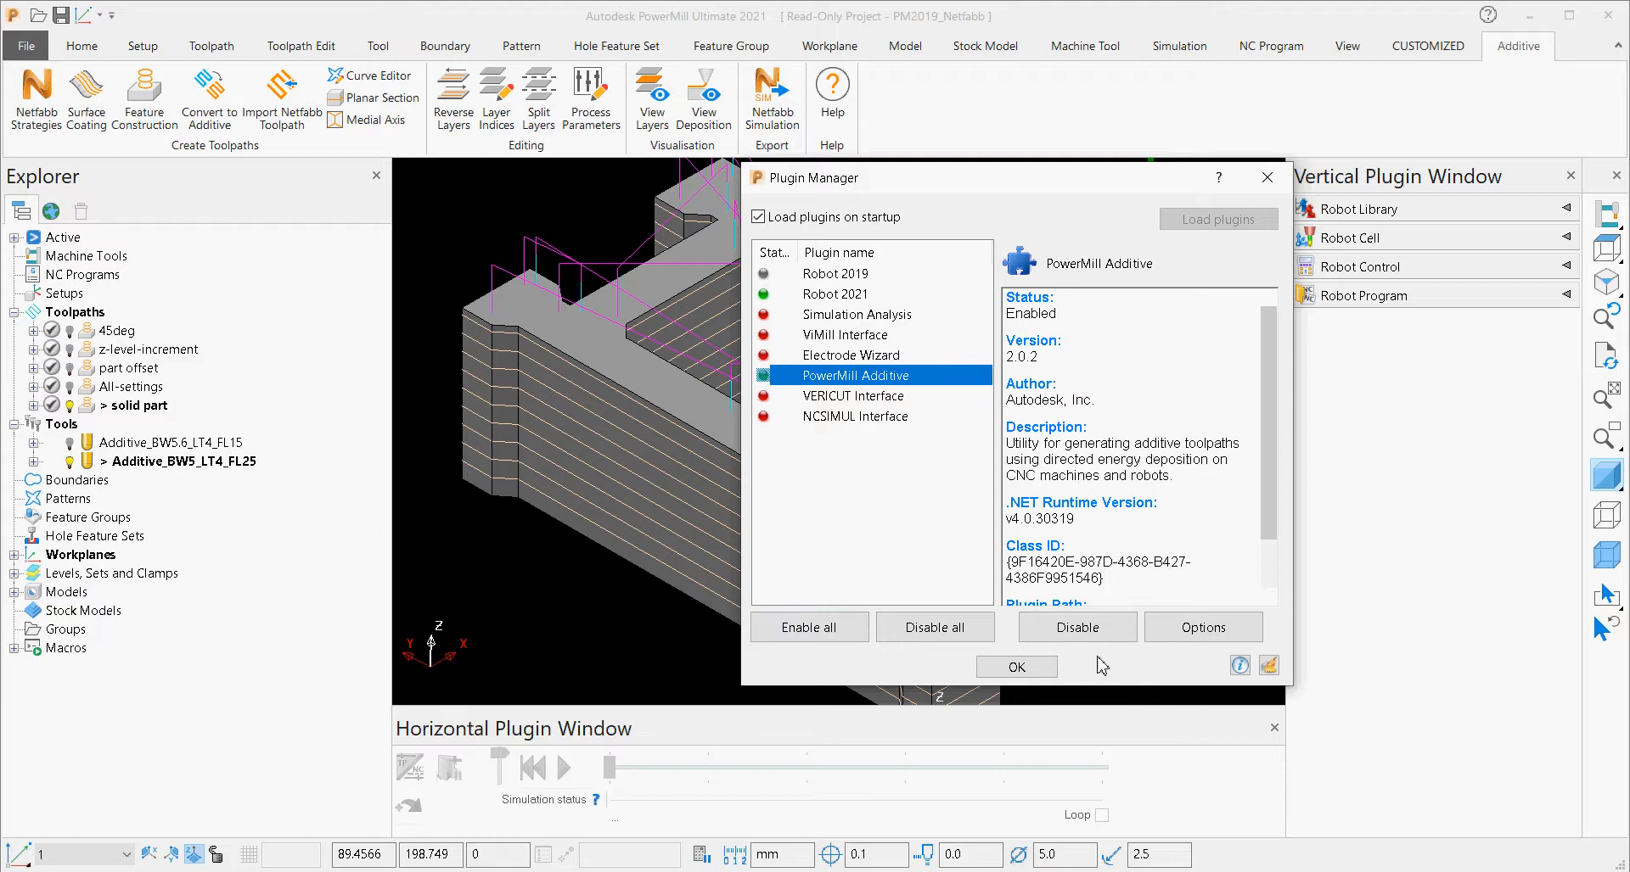
left_click(1016, 667)
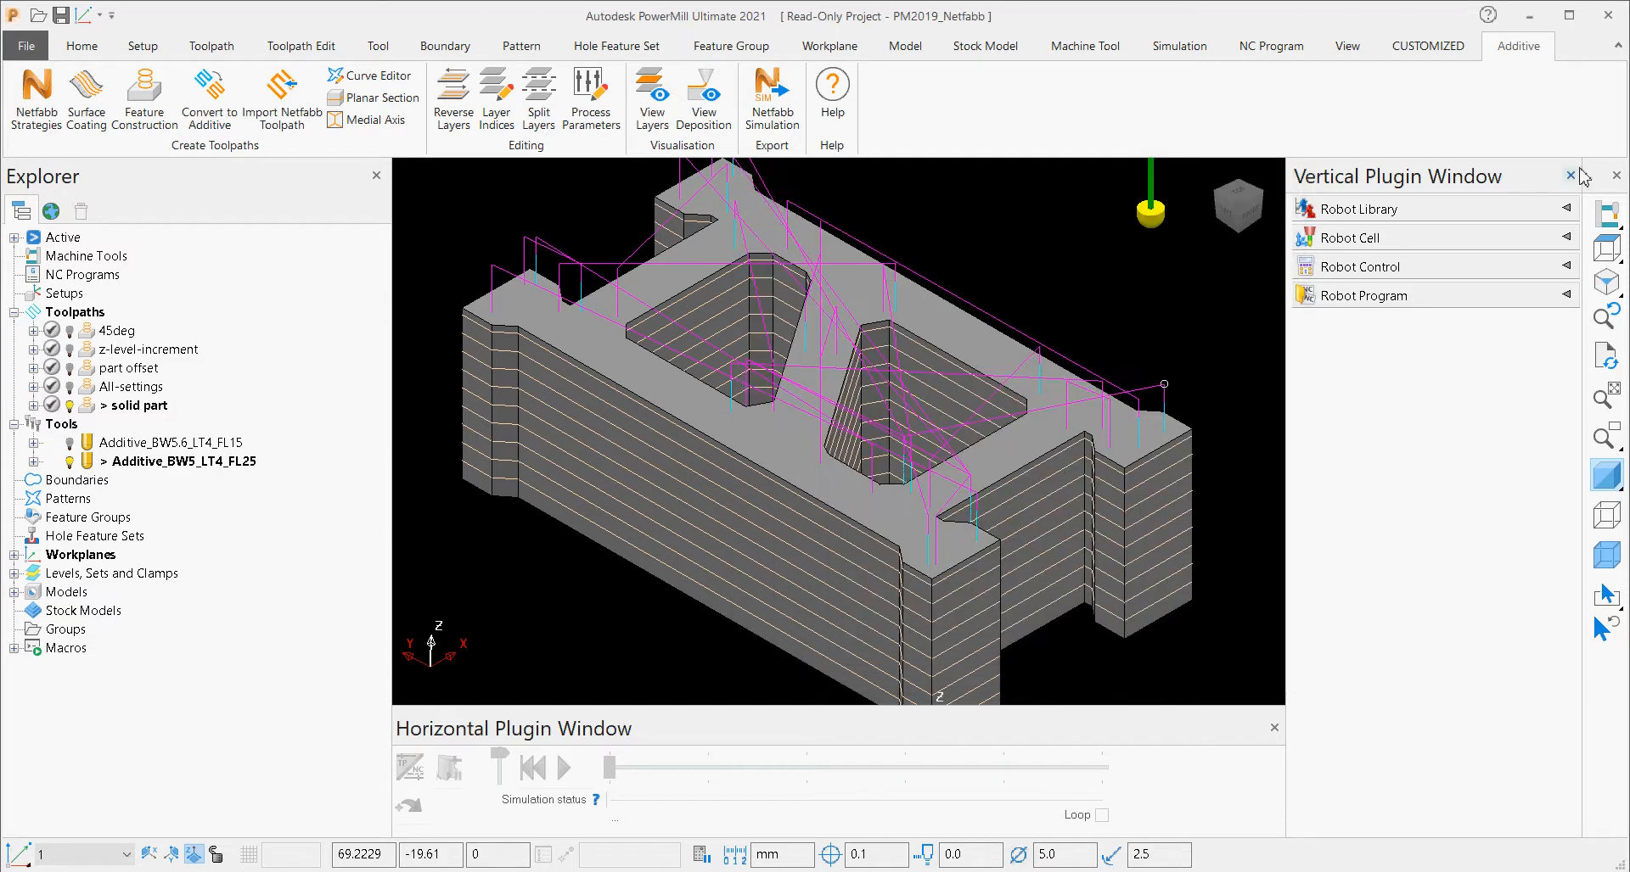
Disable and re-enable the PowerMill Additive plugin in the Plugin Manager, and close the vertical plugin window.
right_click(1405, 393)
left_click(1434, 432)
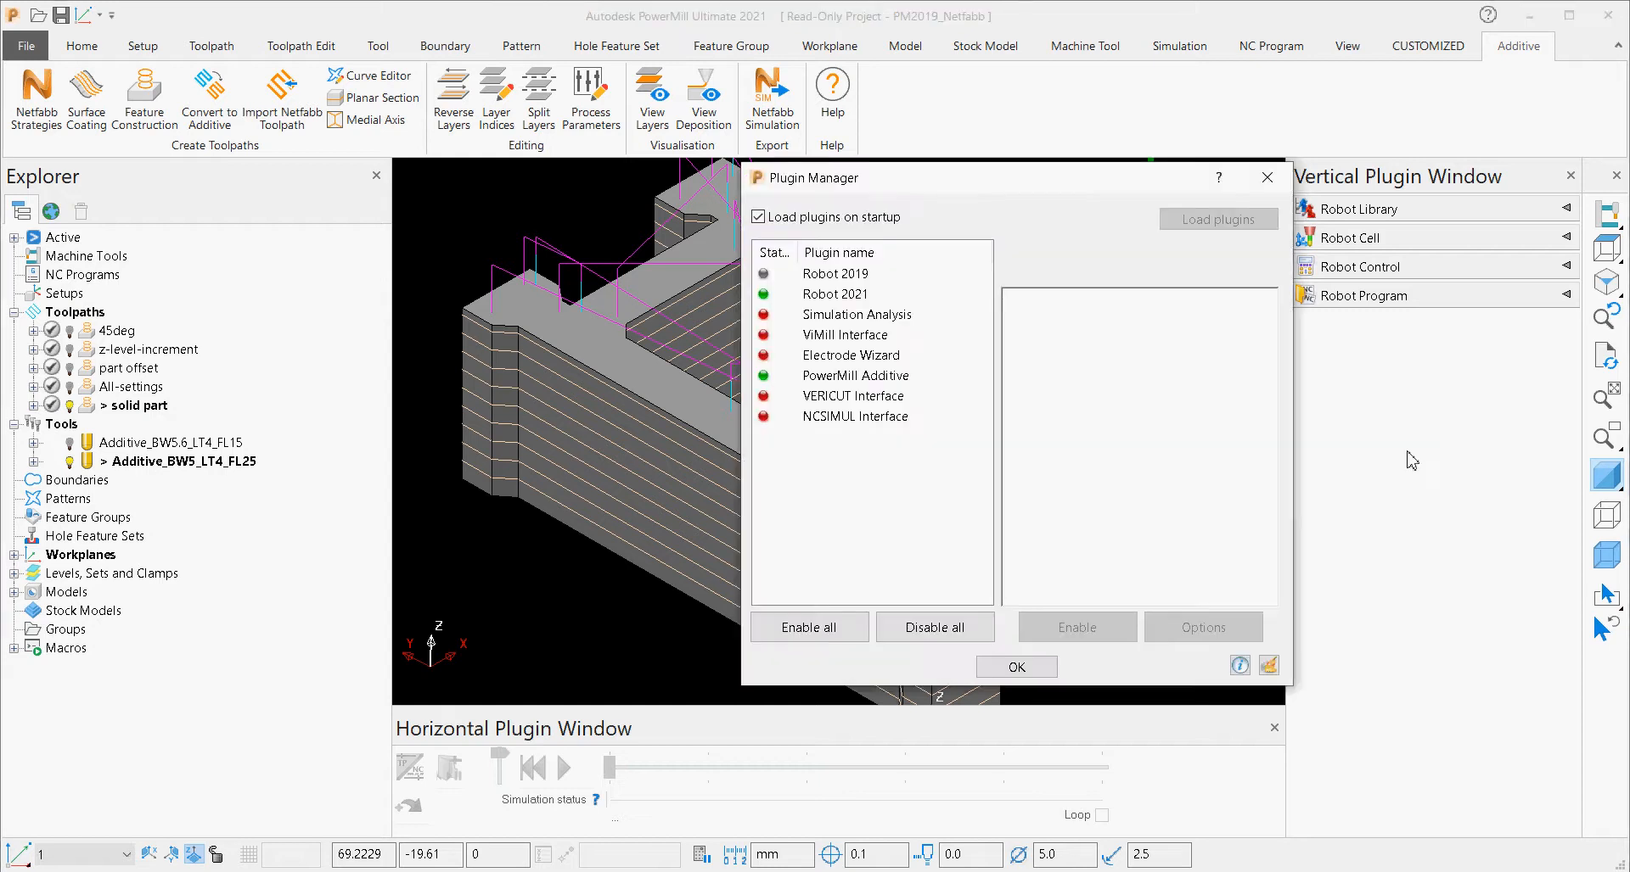
left_click(853, 376)
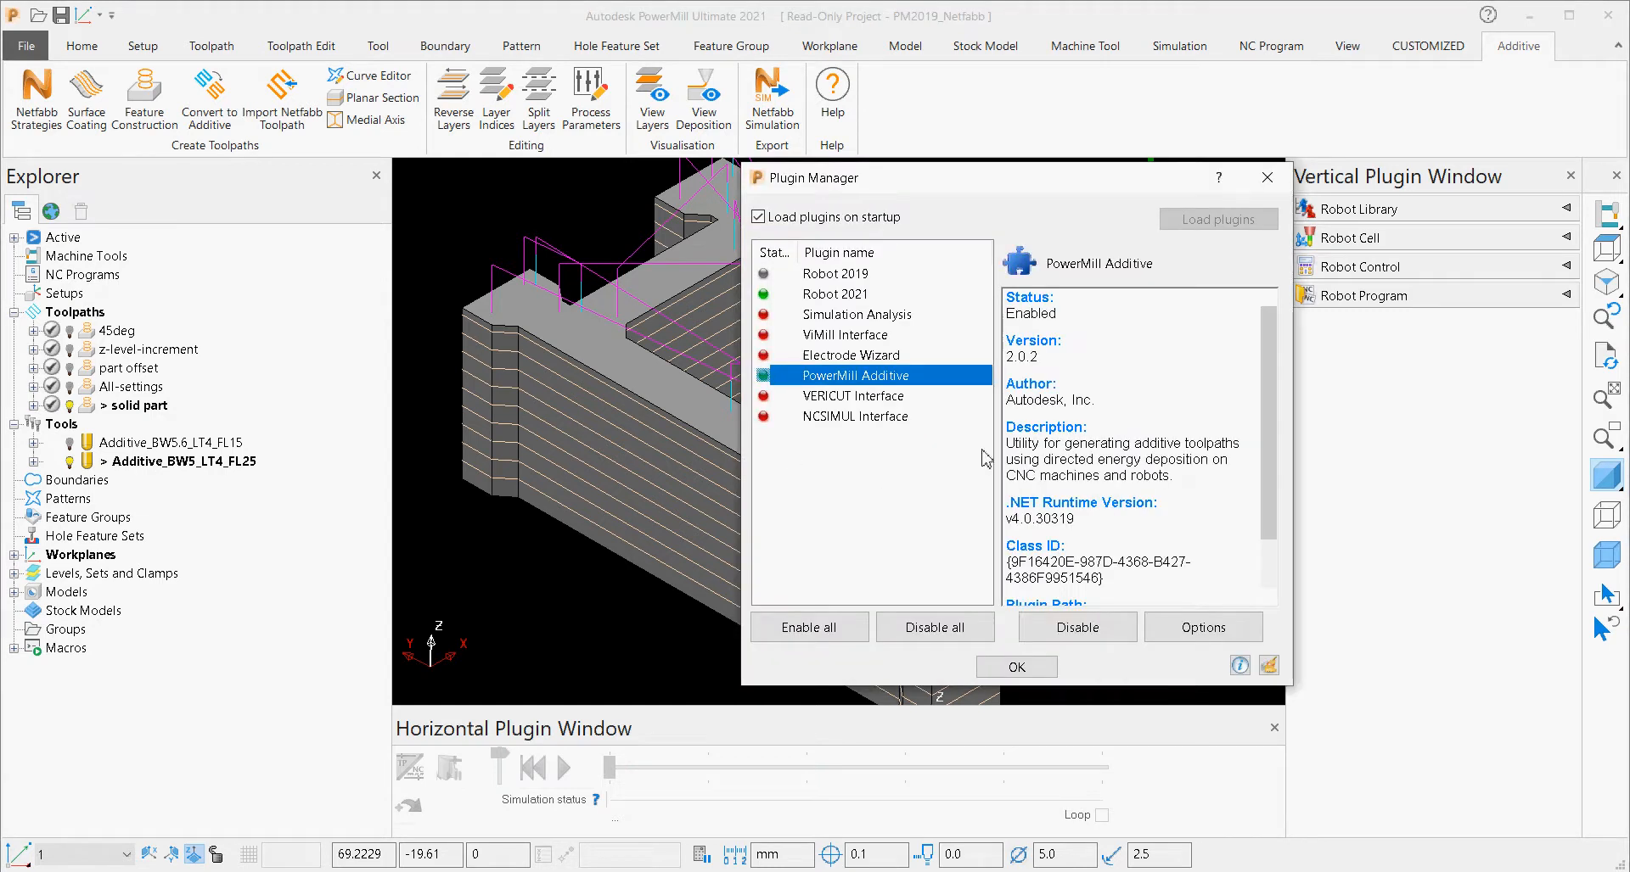
left_click(1077, 627)
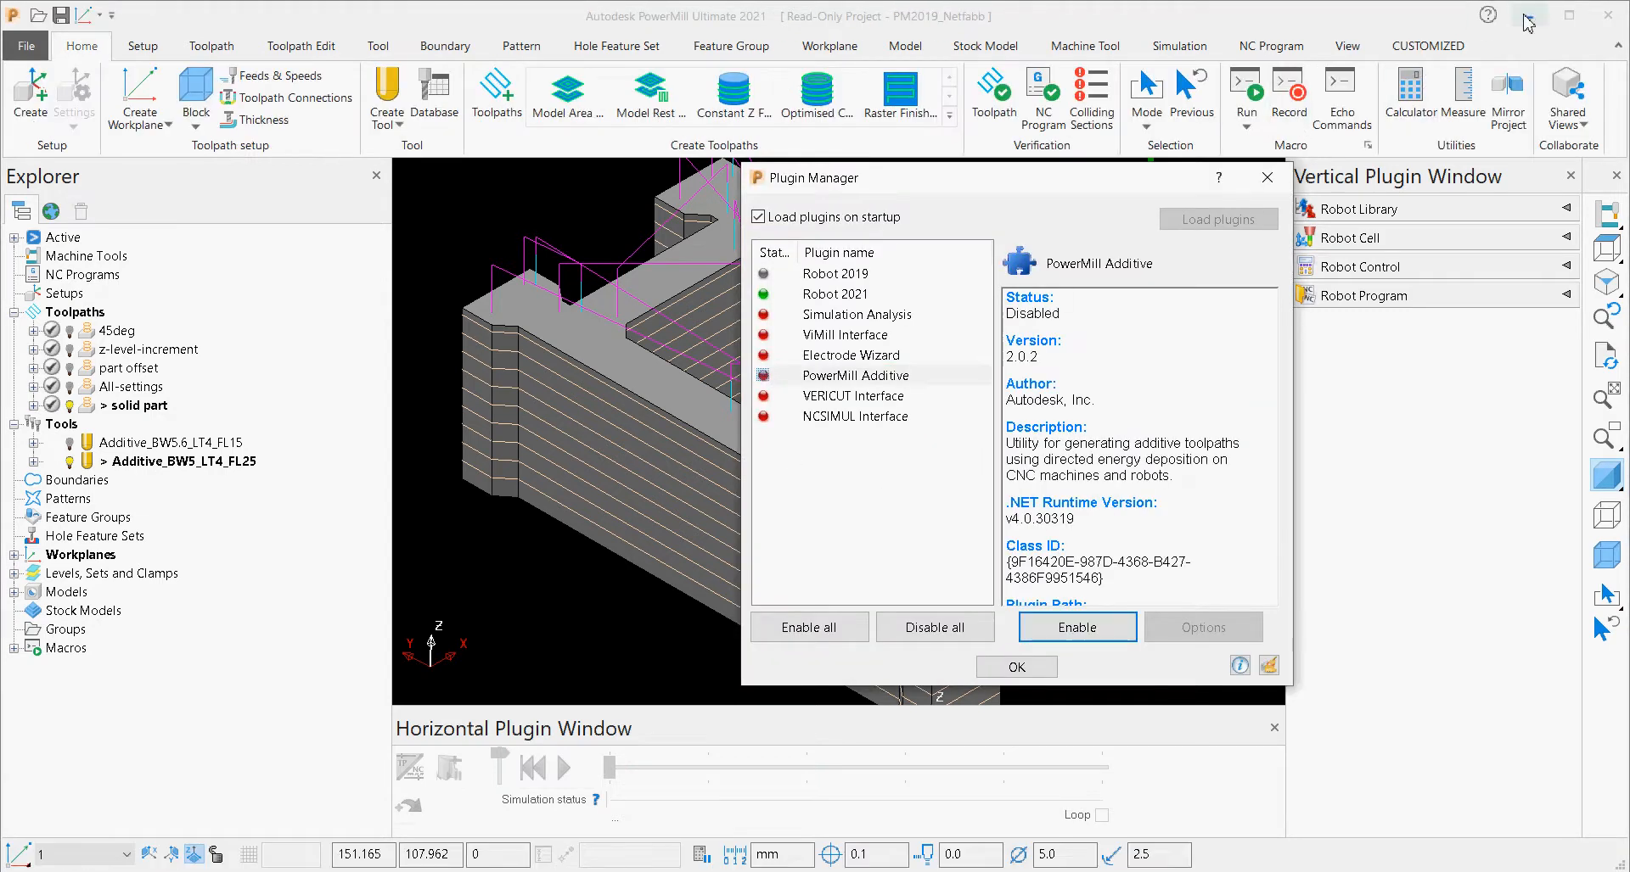
left_click(849, 374)
left_click(1080, 628)
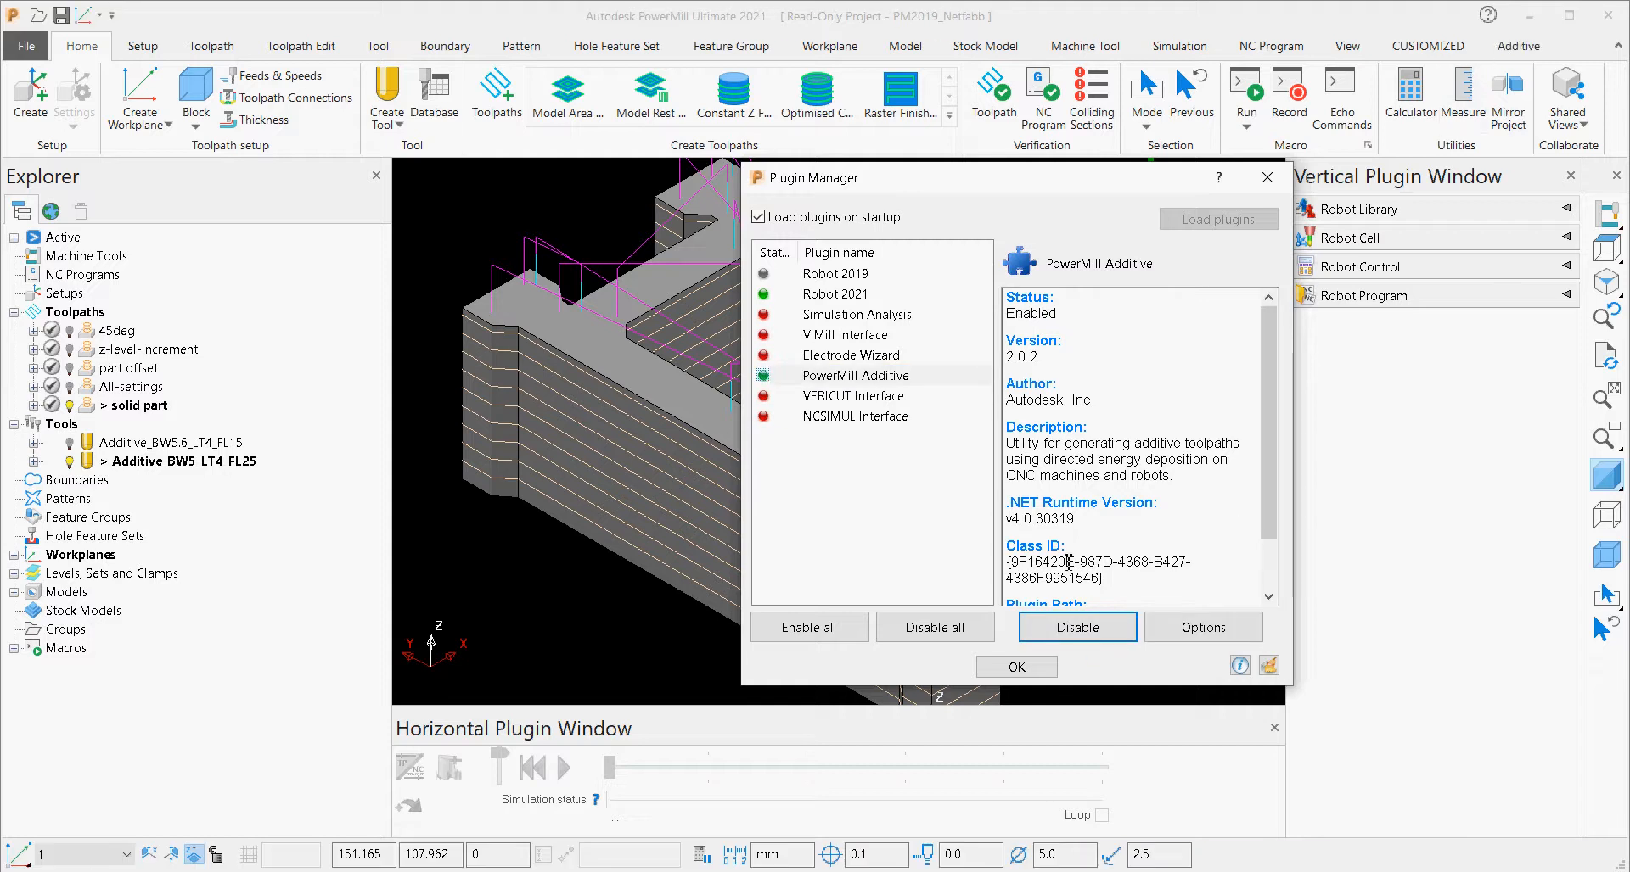
left_click(1018, 671)
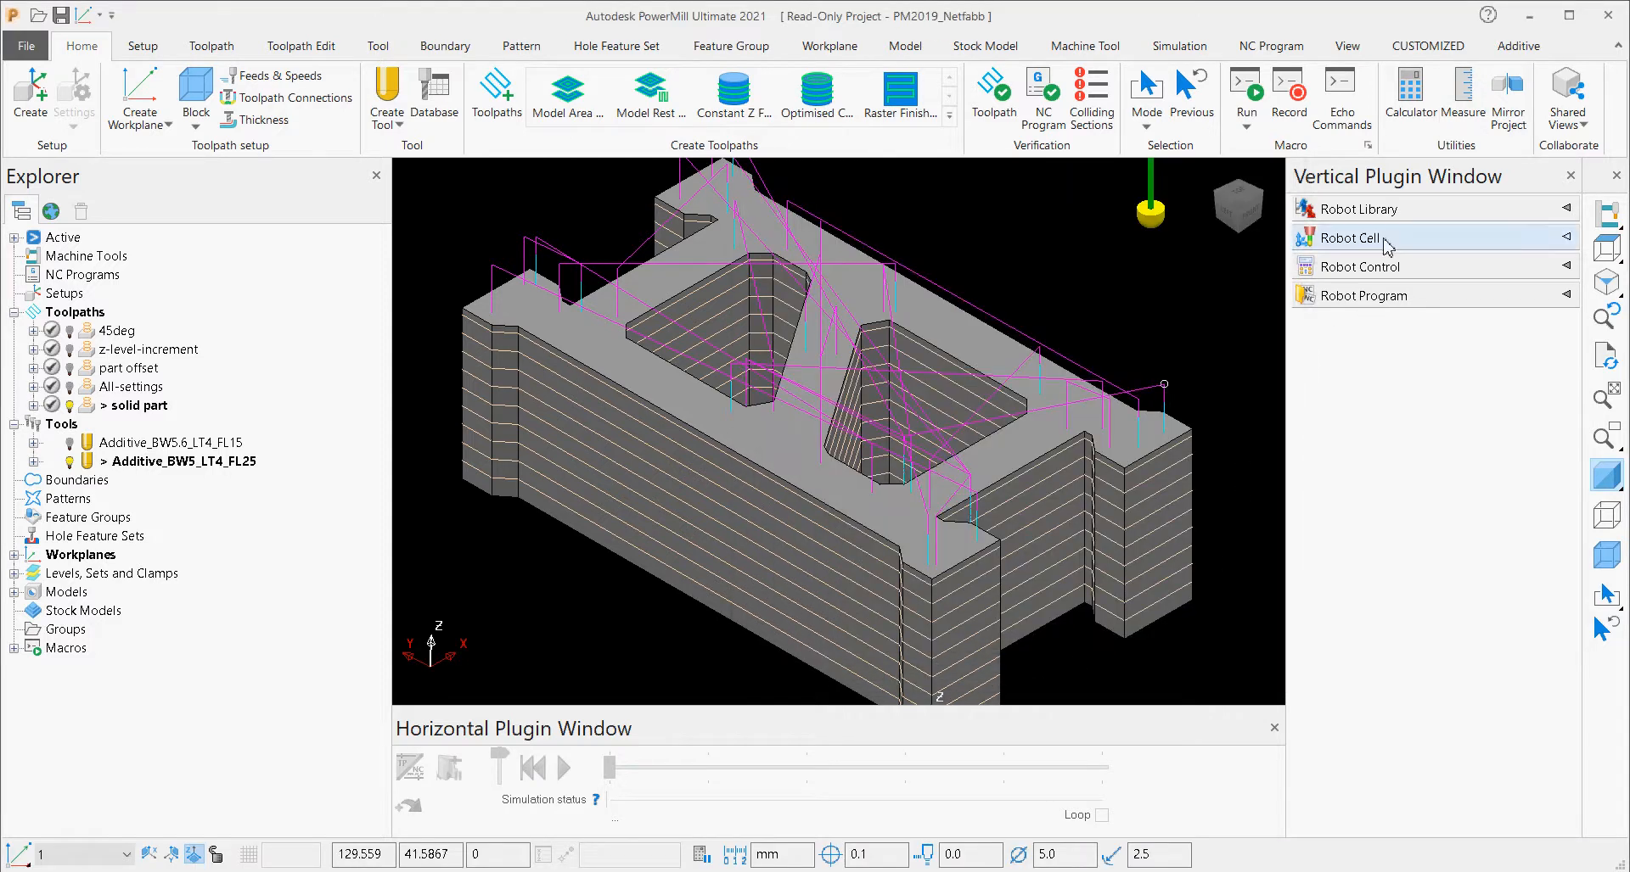
left_click(1570, 175)
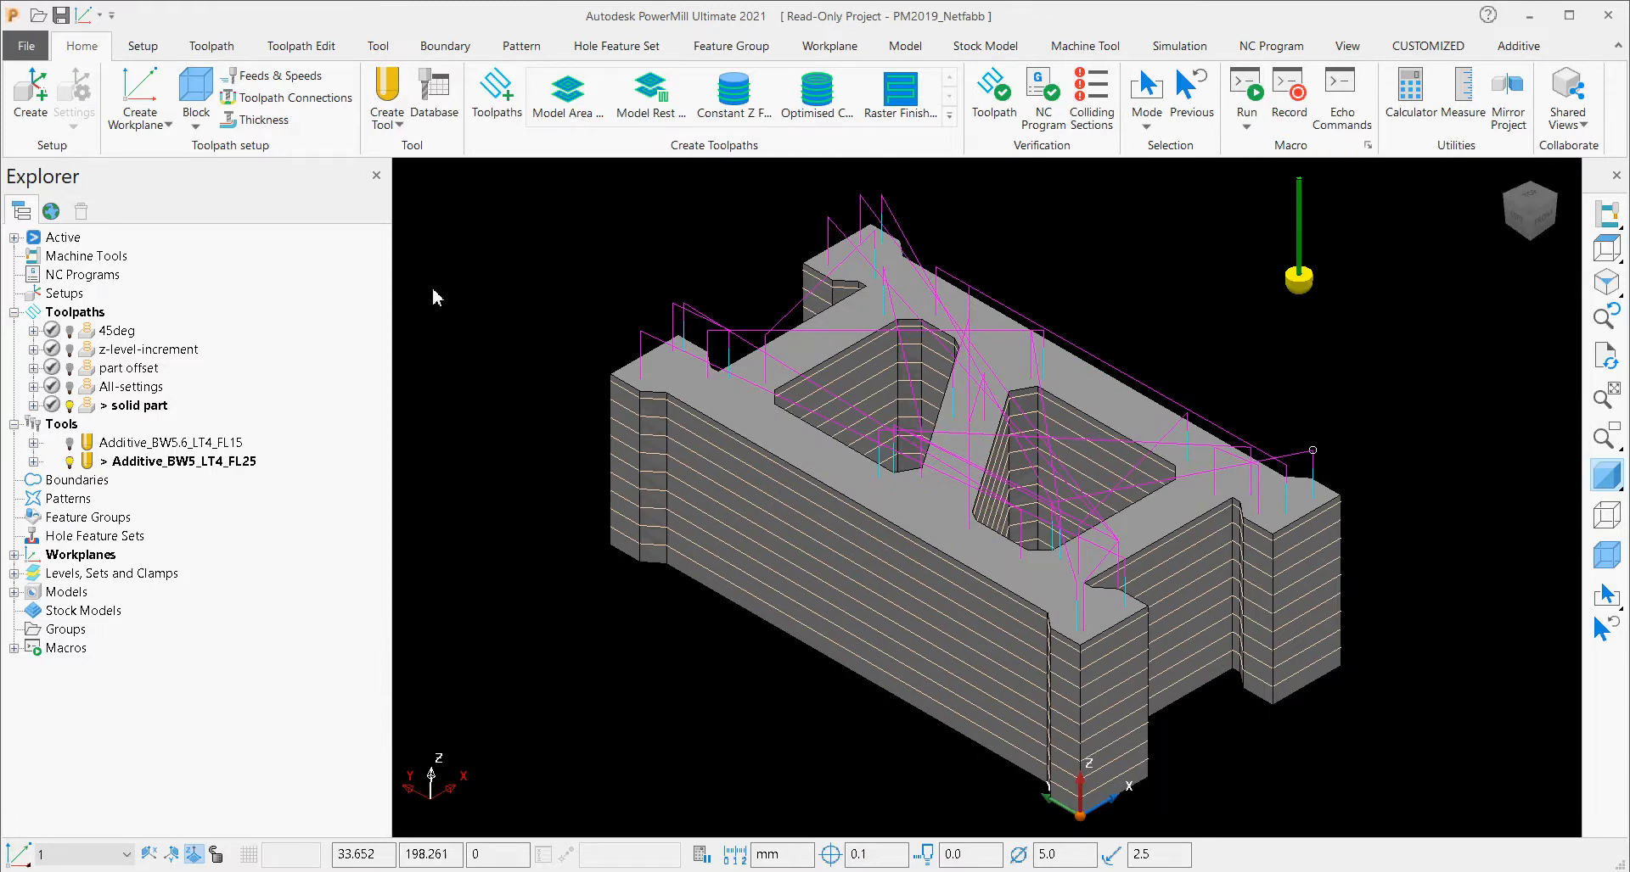
Open the Netfabb Strategies dialog and examine the toolpaths it can be initialised from and the available strategy types.
left_click(1510, 47)
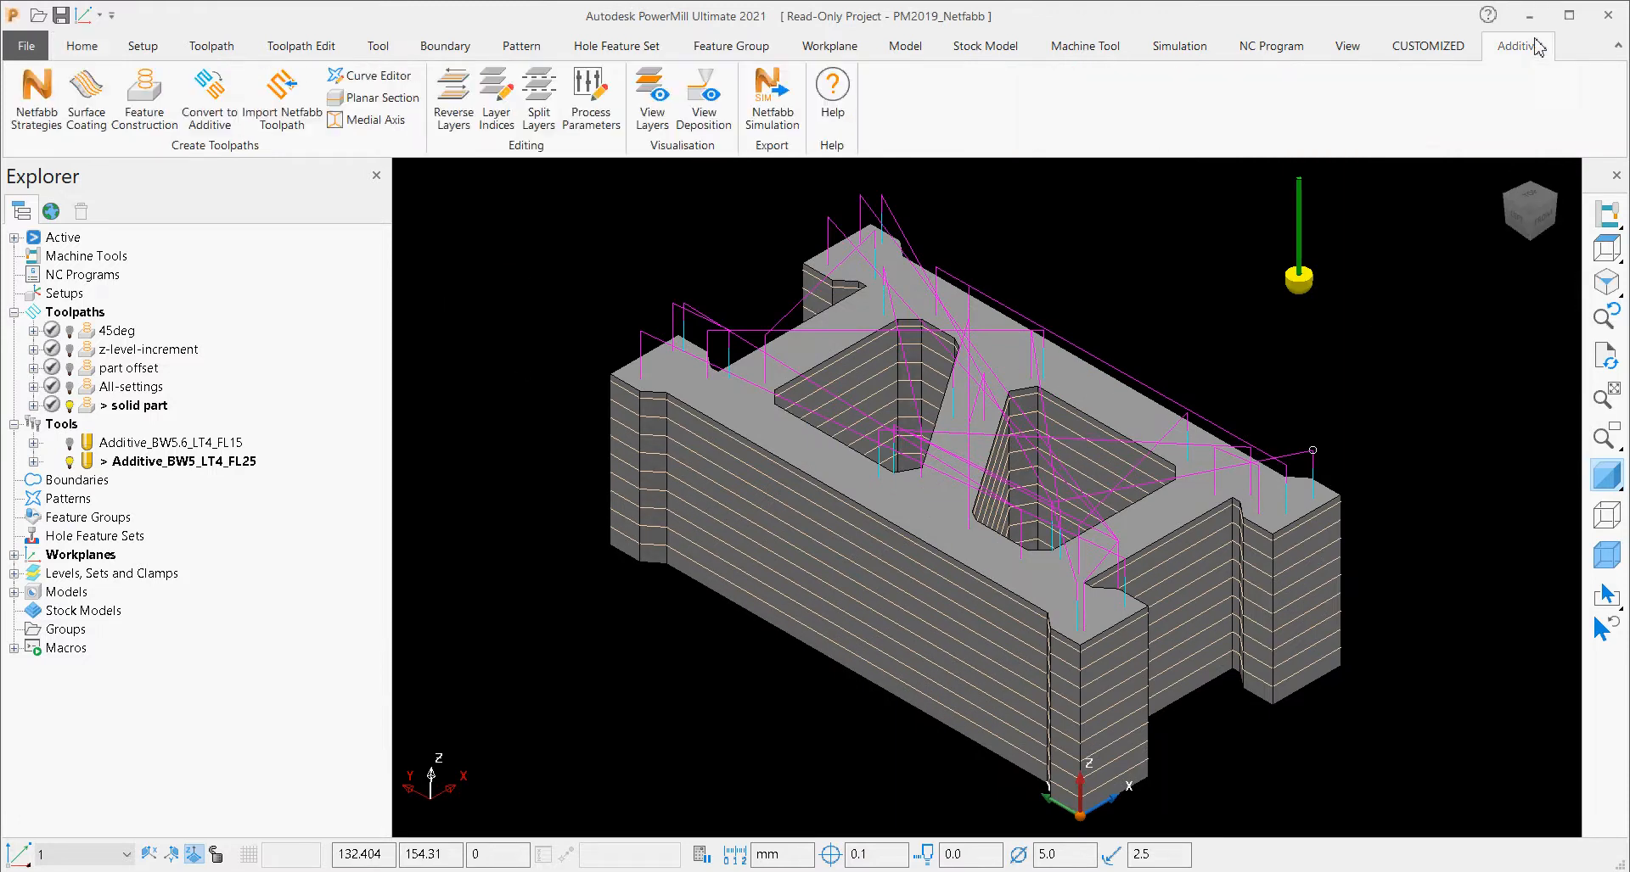
left_click(34, 95)
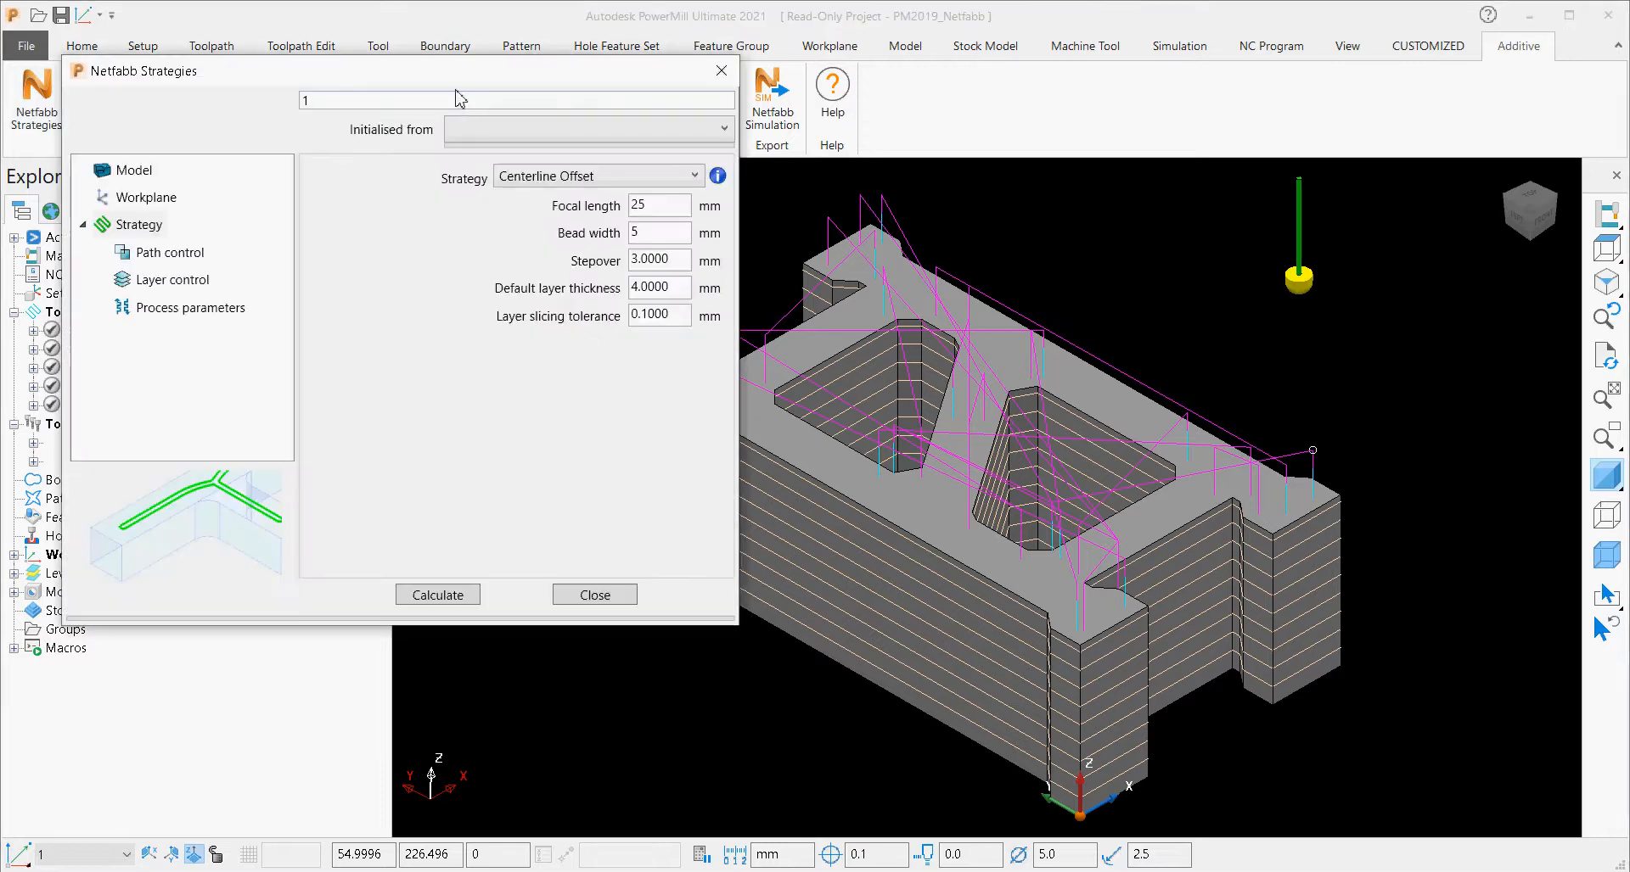
left_click_drag(456, 82, 584, 106)
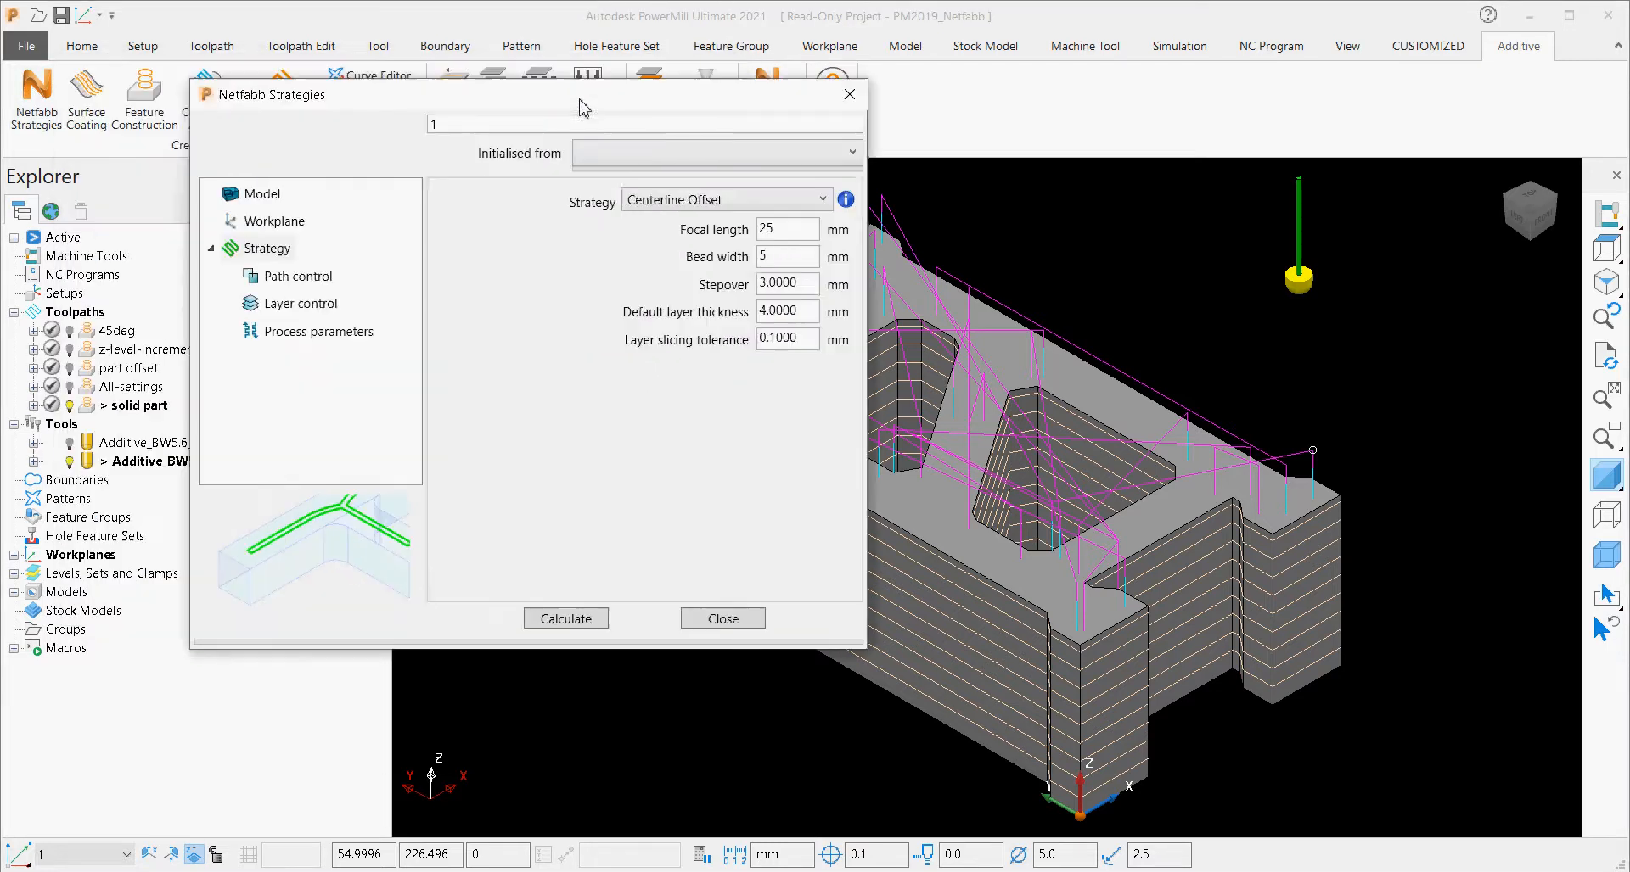
left_click(655, 157)
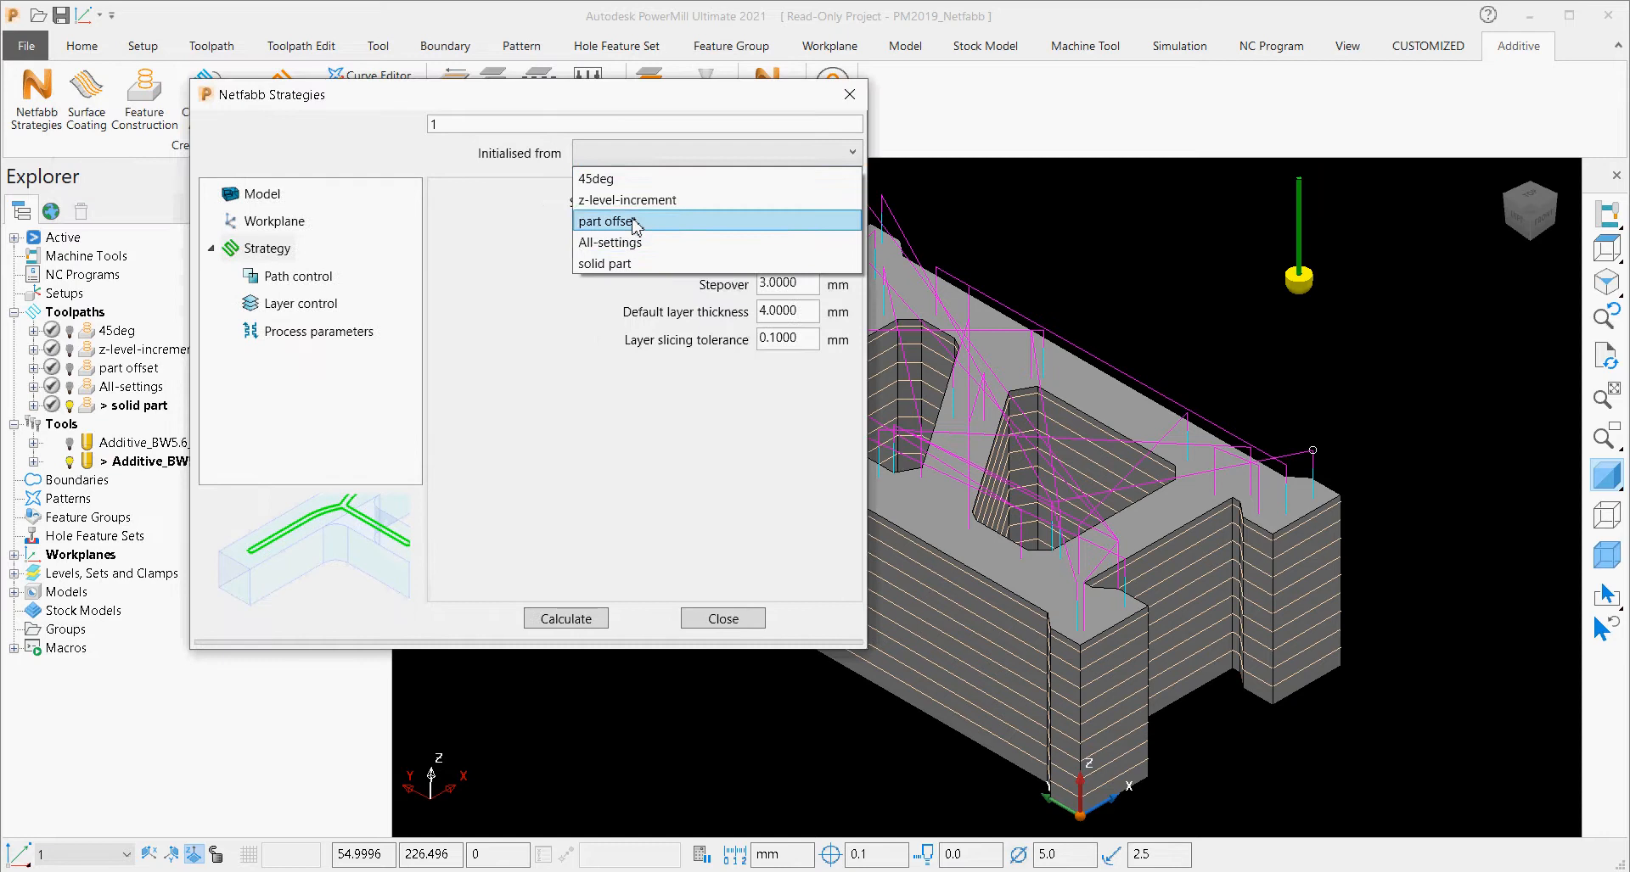
left_click(473, 260)
left_click(662, 205)
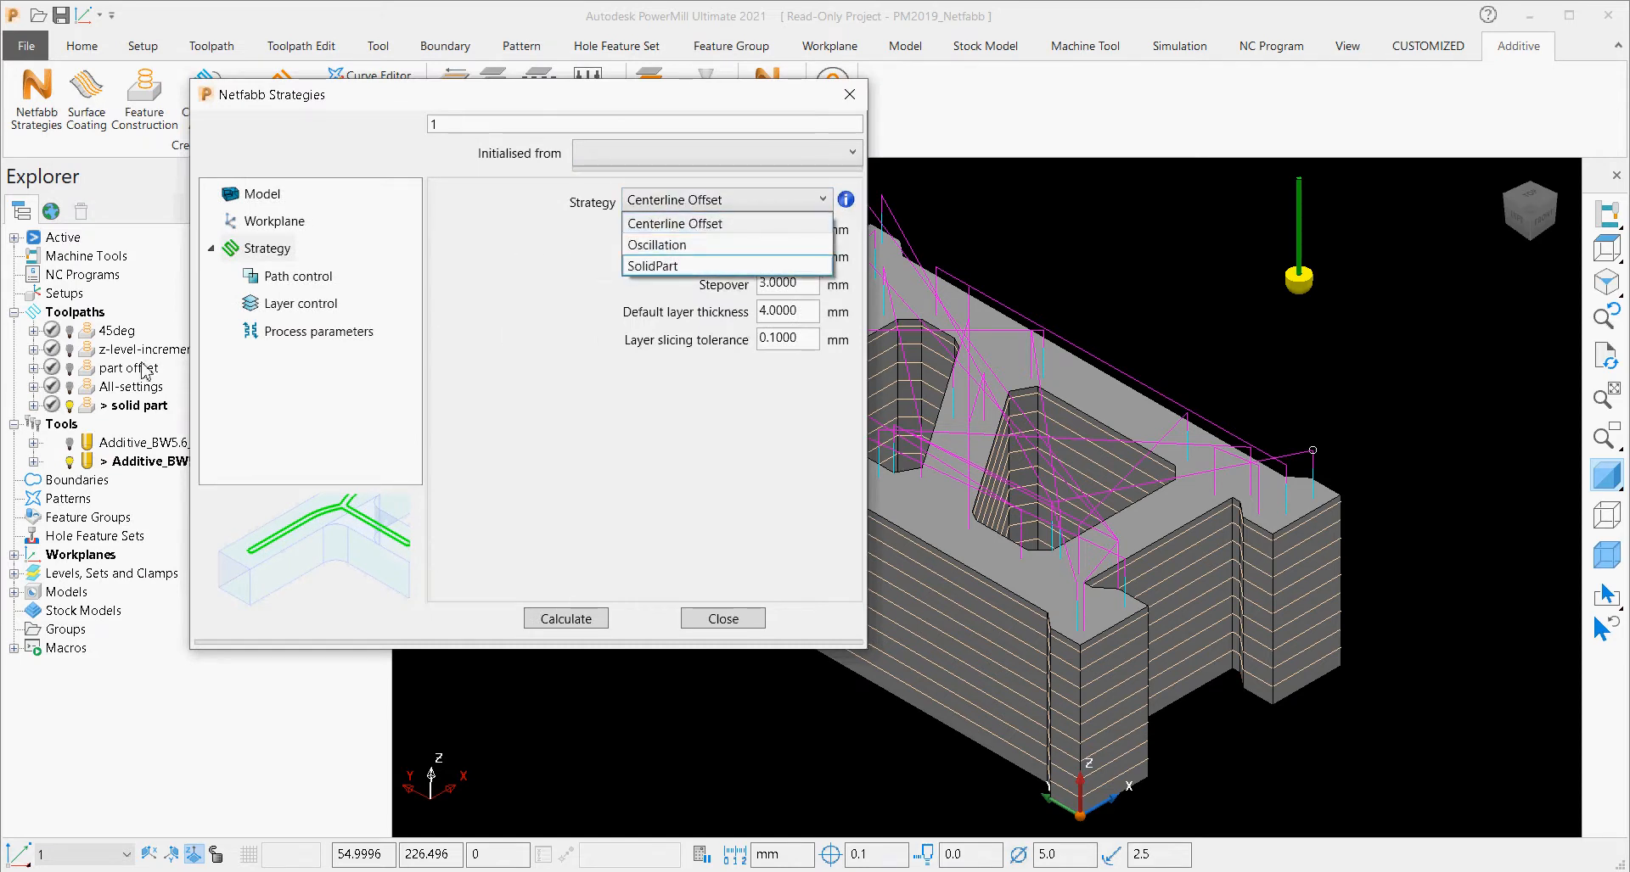
Open the settings of the 45deg toolpath and examine its Feature construction and Layering pages.
left_click(85, 333)
right_click(89, 337)
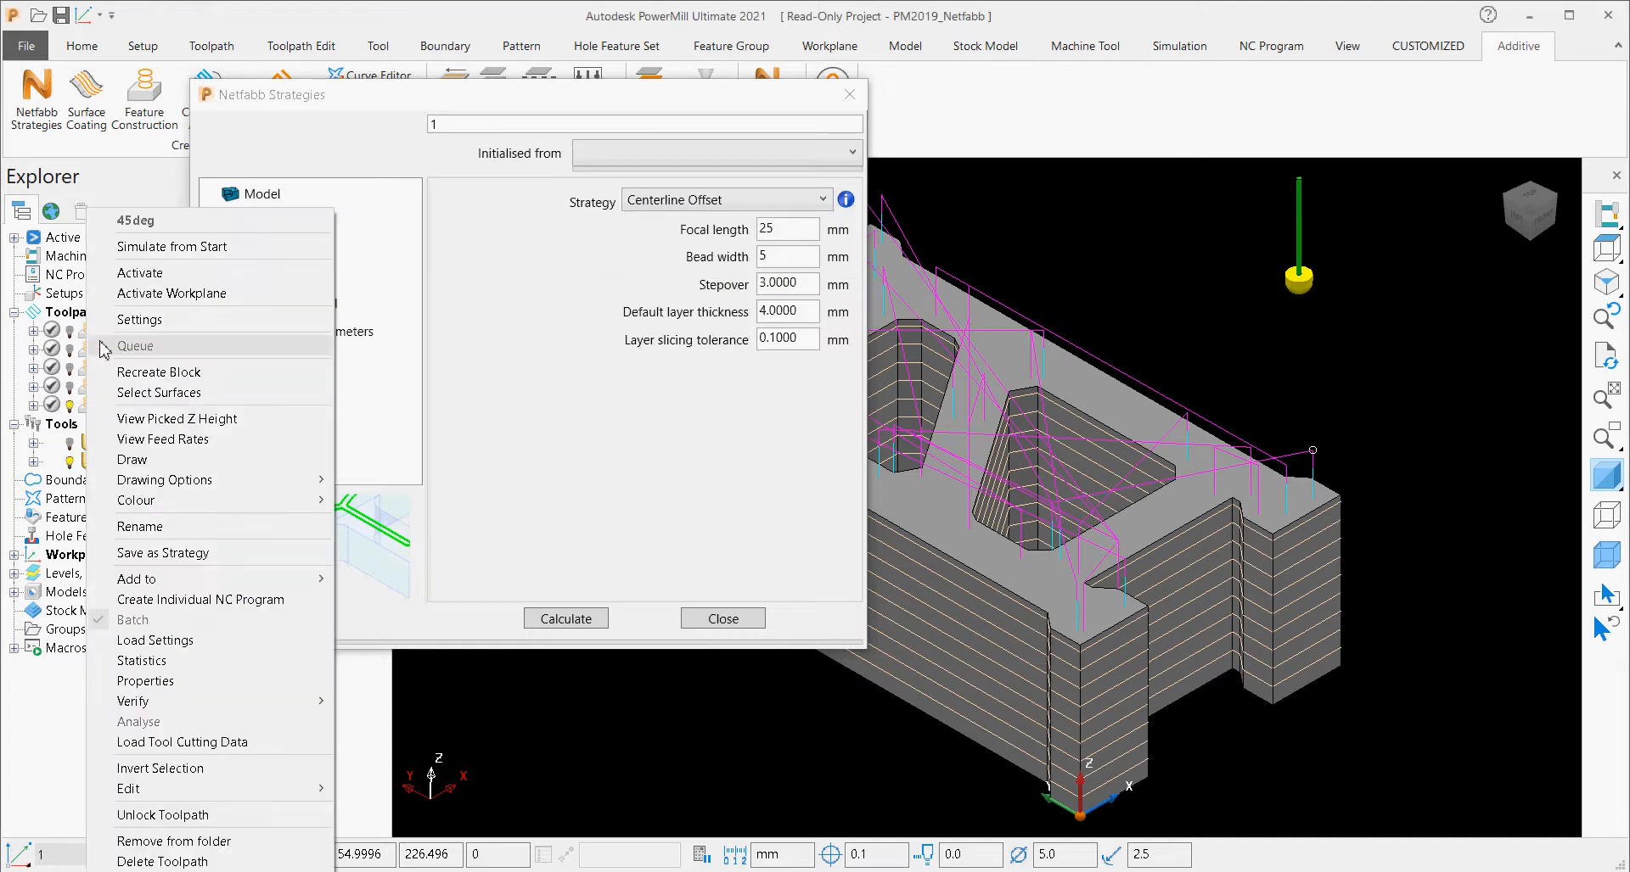
left_click(305, 318)
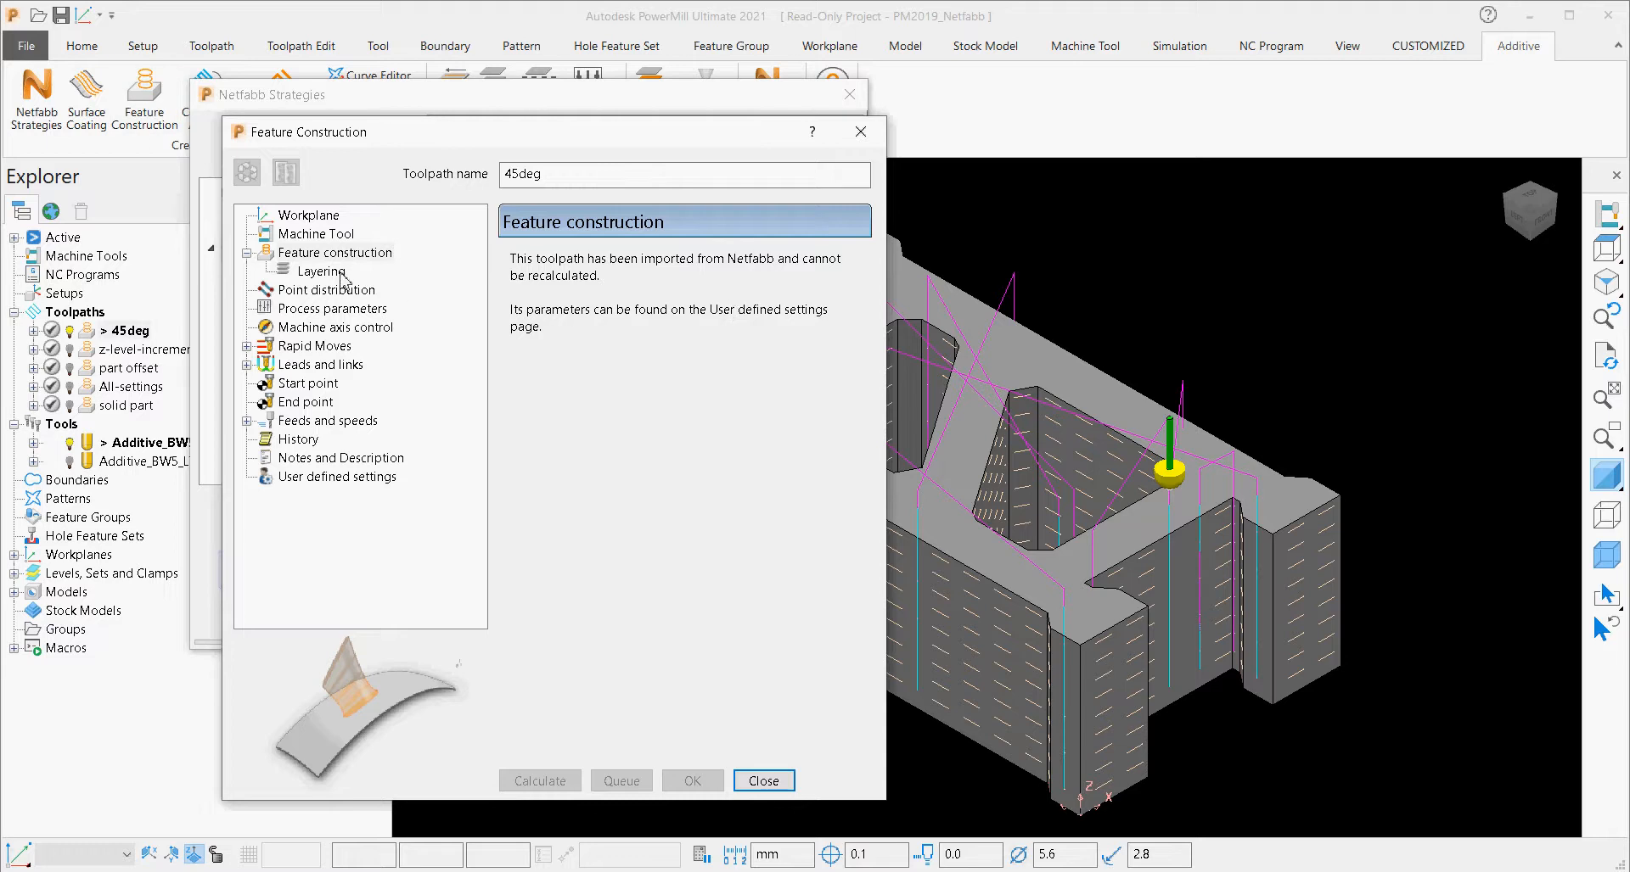
left_click(308, 255)
left_click_drag(526, 149, 491, 120)
left_click_drag(671, 115, 662, 179)
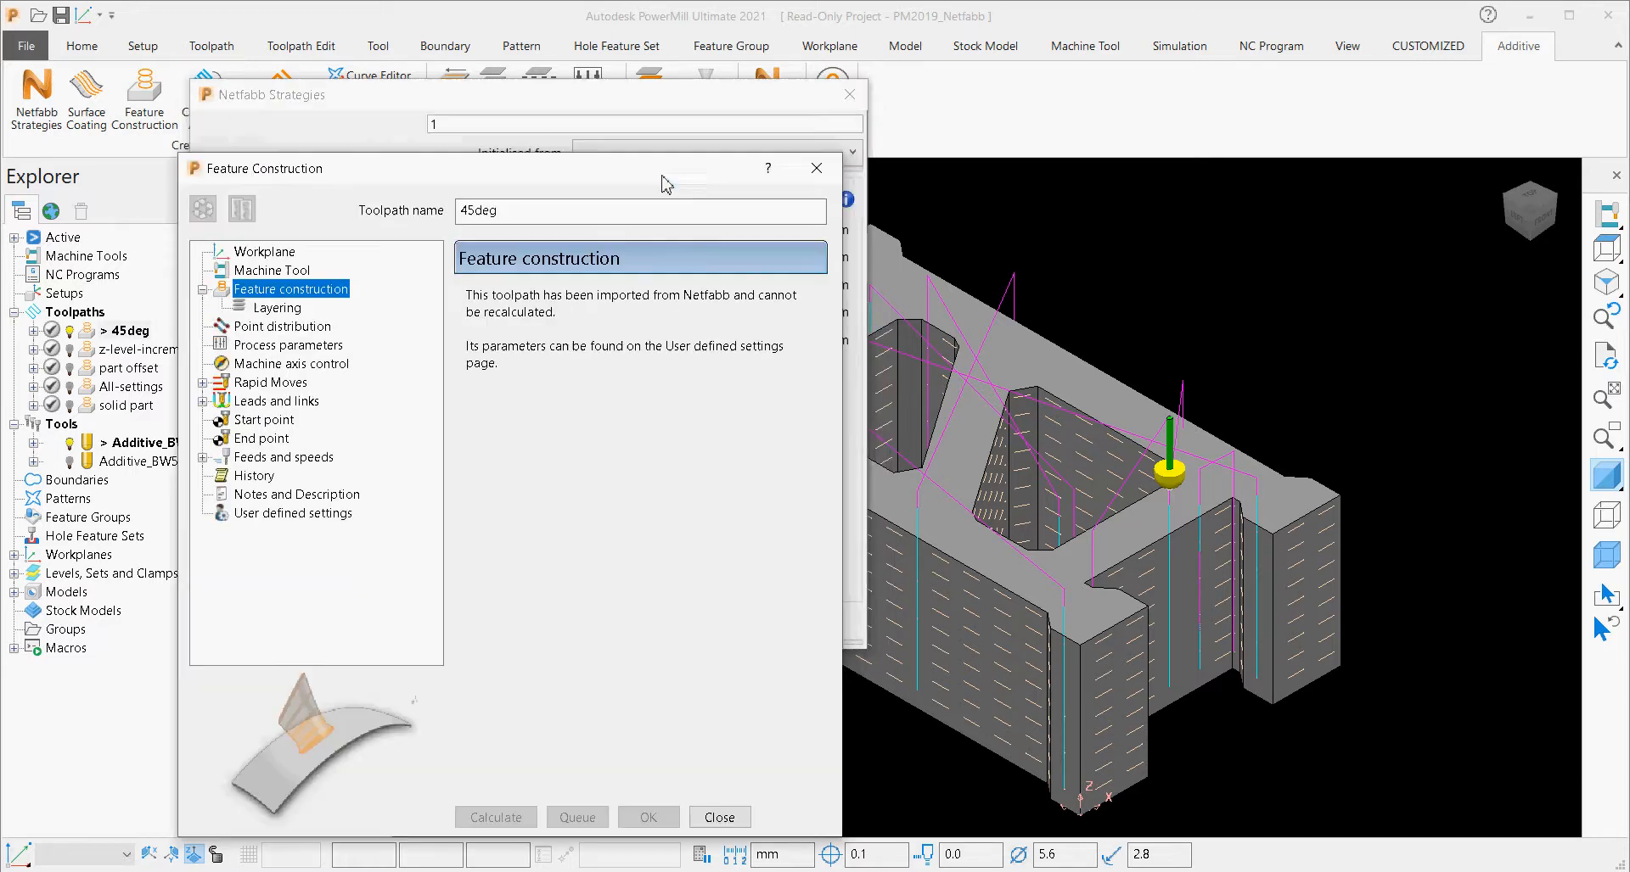
left_click(278, 308)
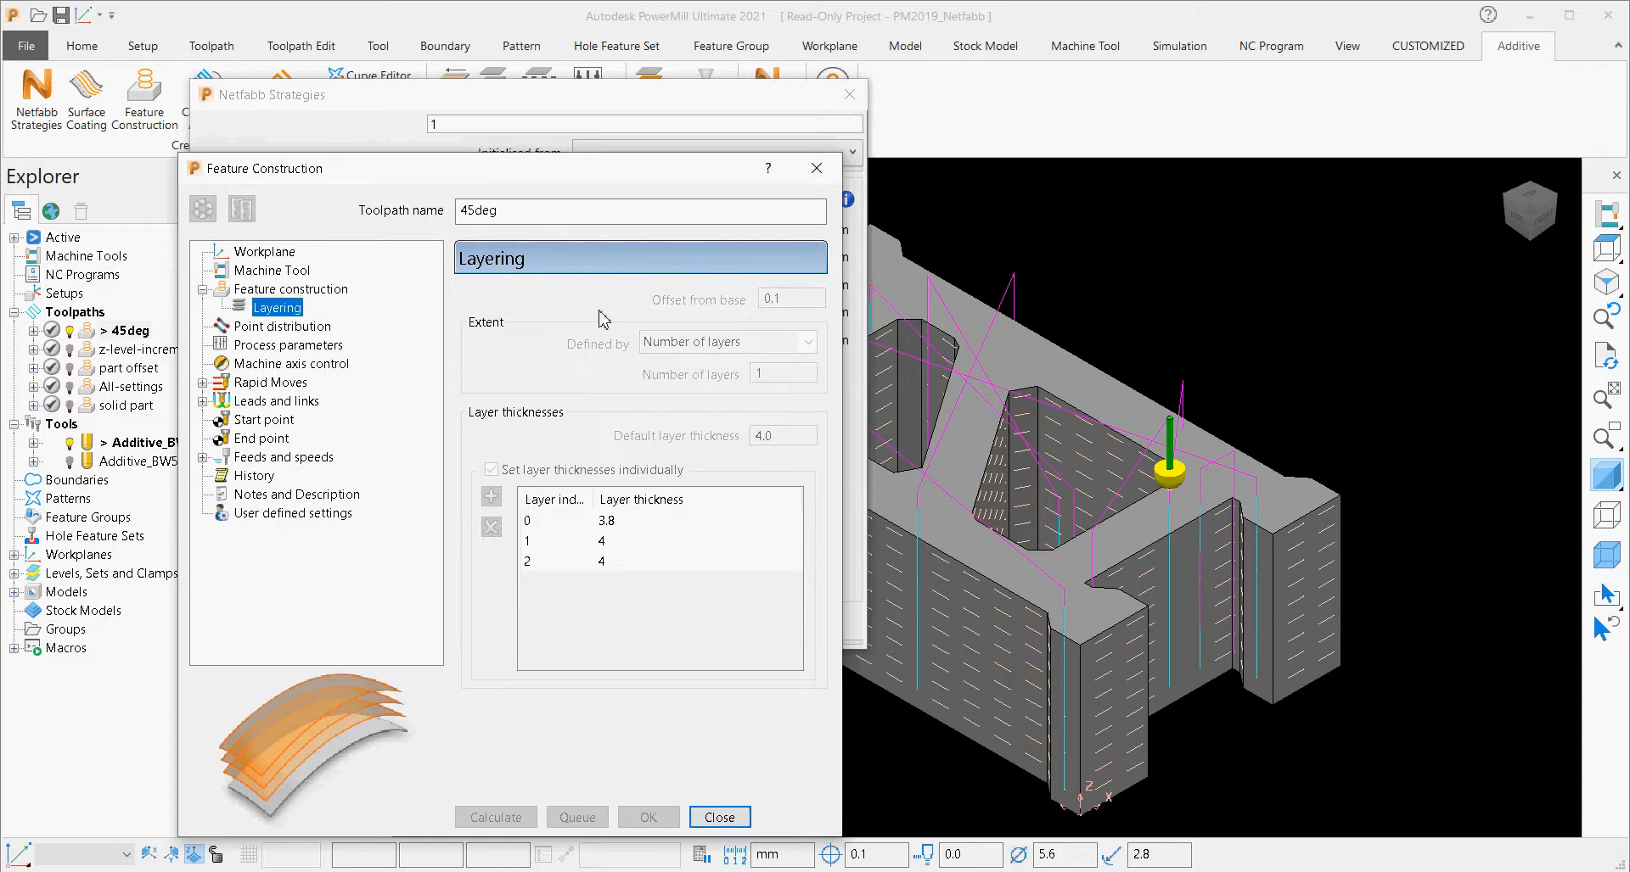
left_click_drag(696, 181, 654, 355)
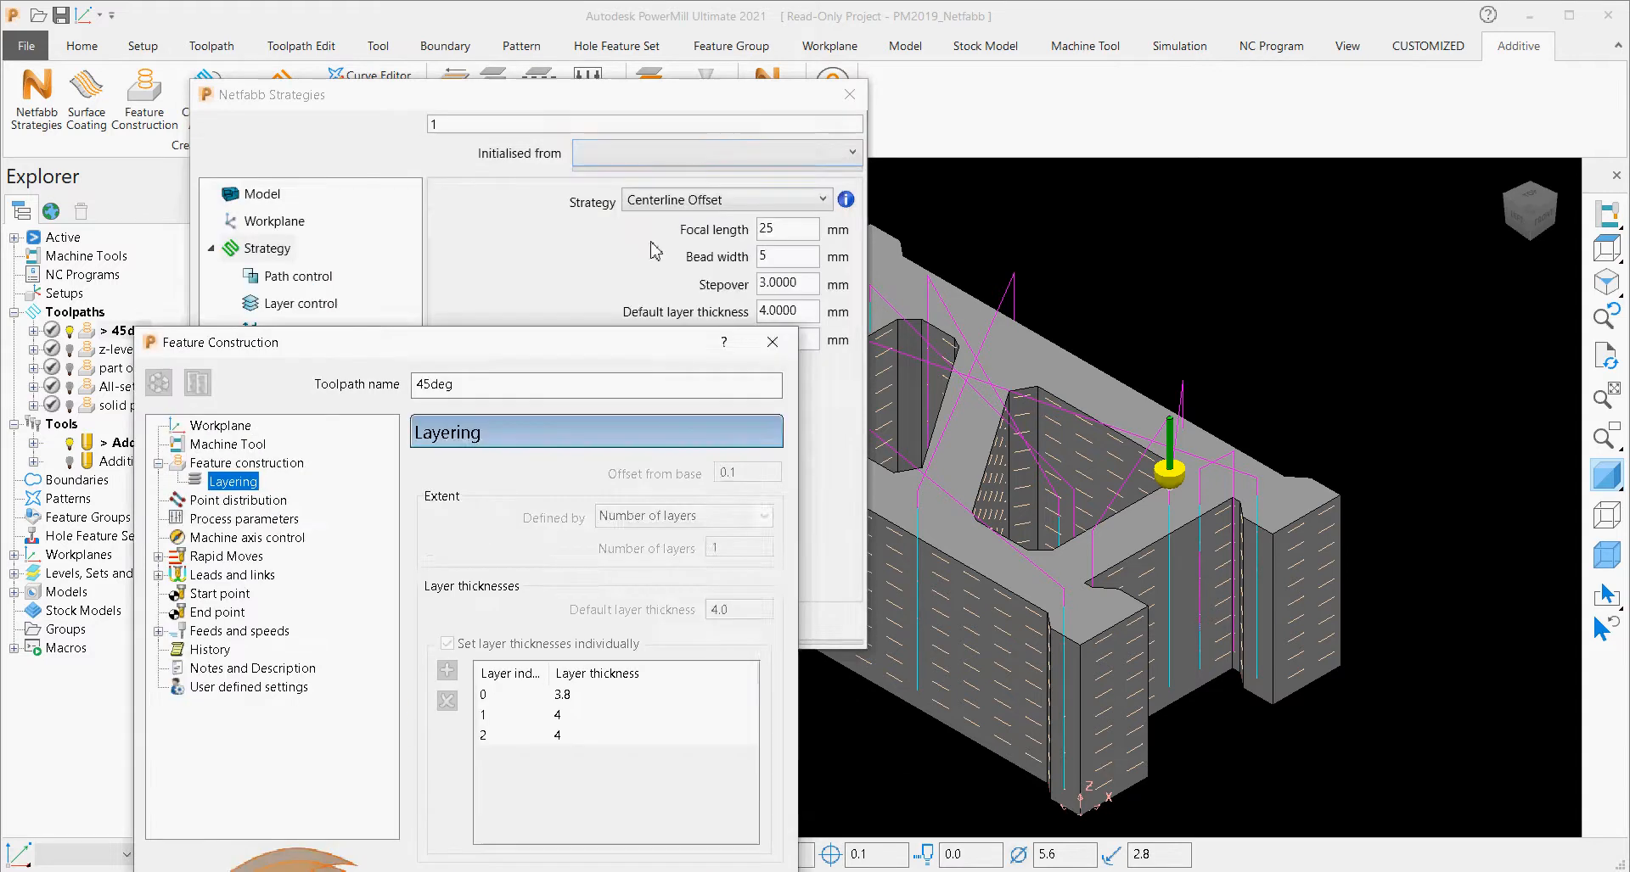
Initialise the Netfabb strategy from the 45deg toolpath and show its path control parameters.
left_click(636, 108)
left_click(695, 157)
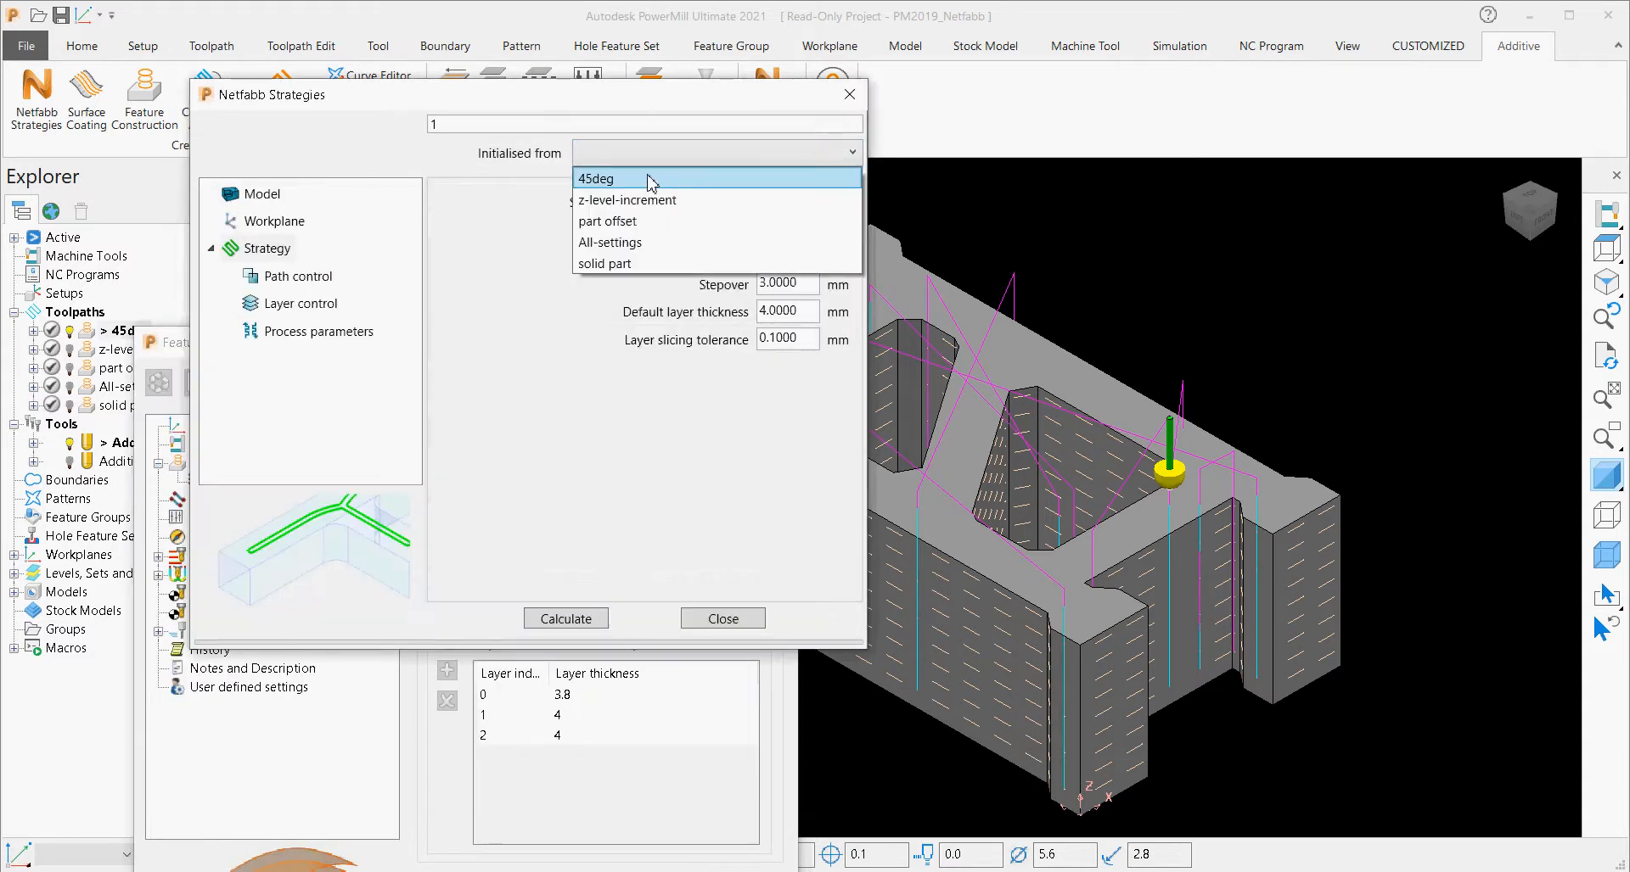
left_click(693, 179)
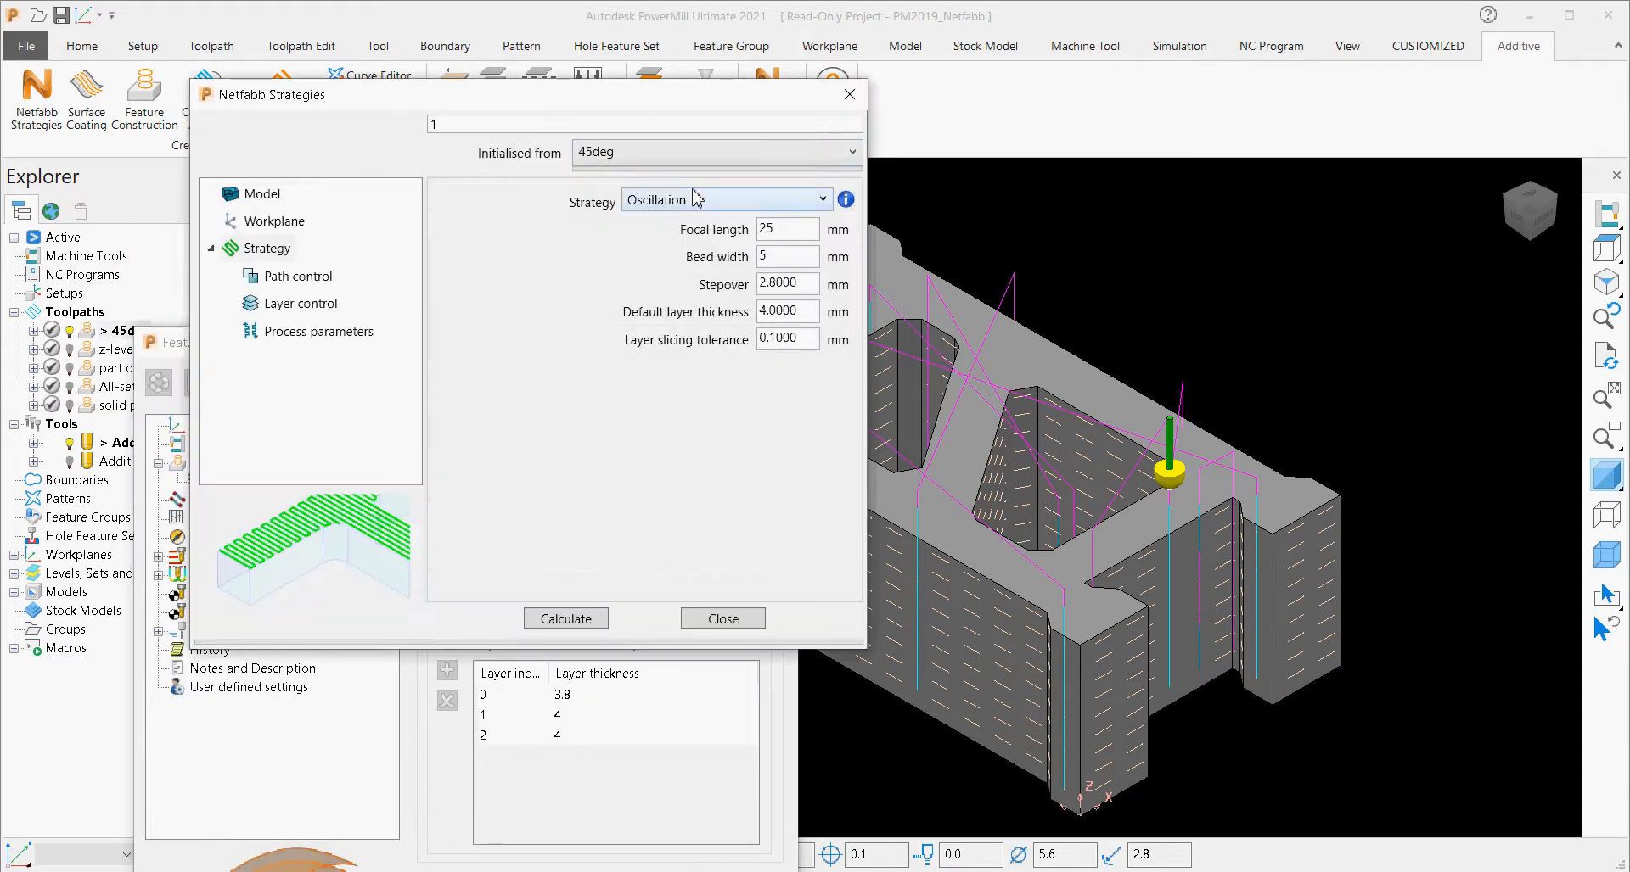
left_click(289, 277)
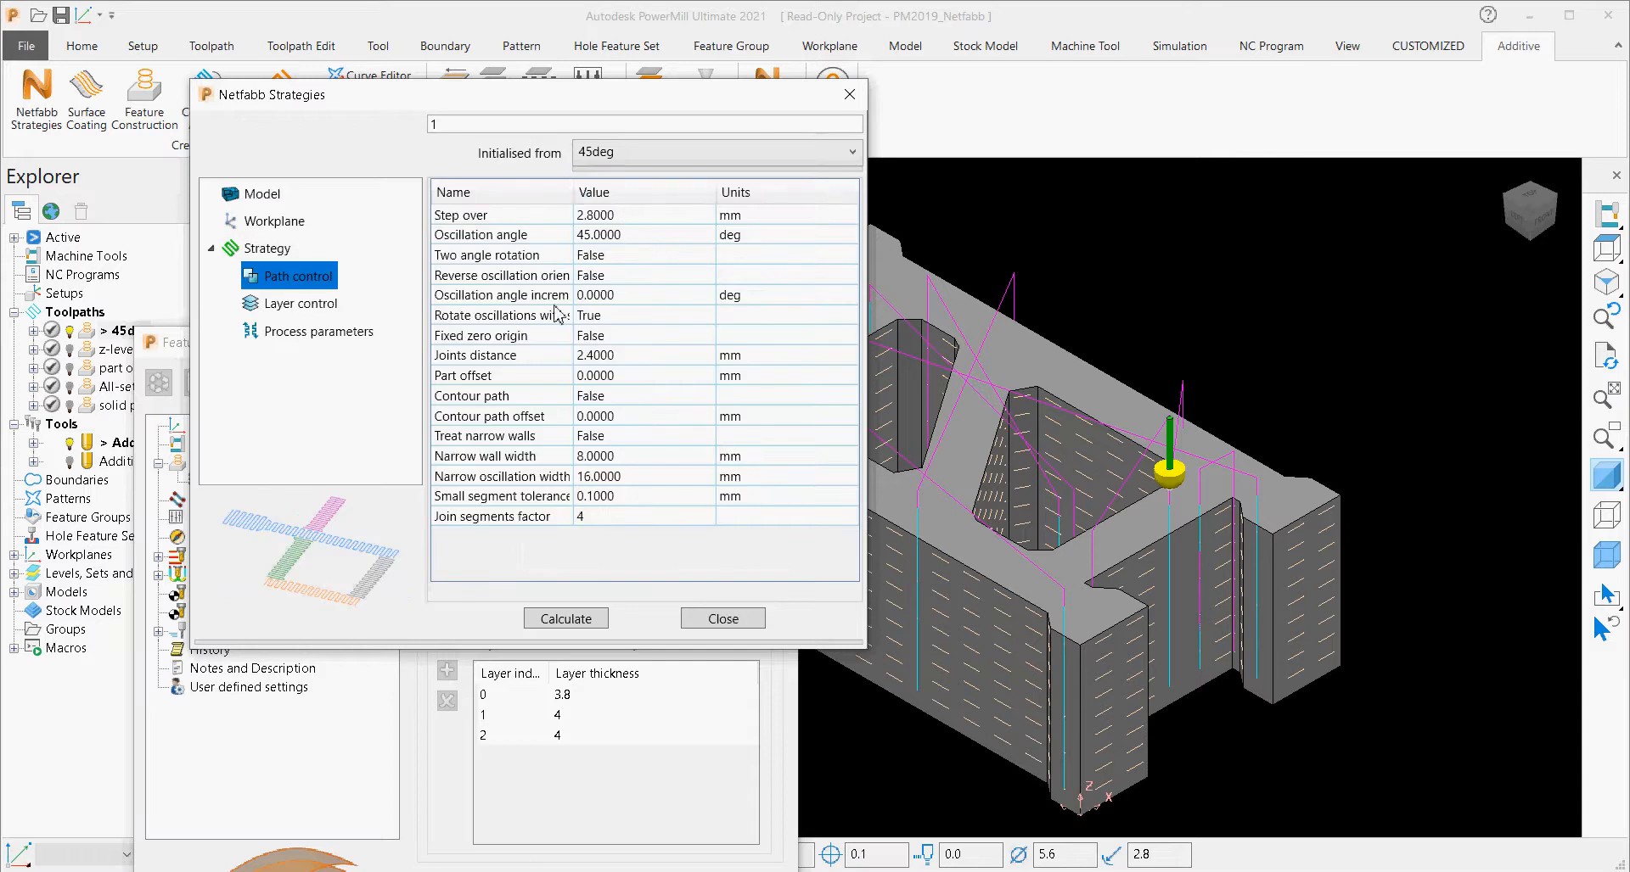
Close the 45deg toolpath's Feature Construction window and move the Netfabb Strategies dialog clear of the Additive commands.
left_click(164, 342)
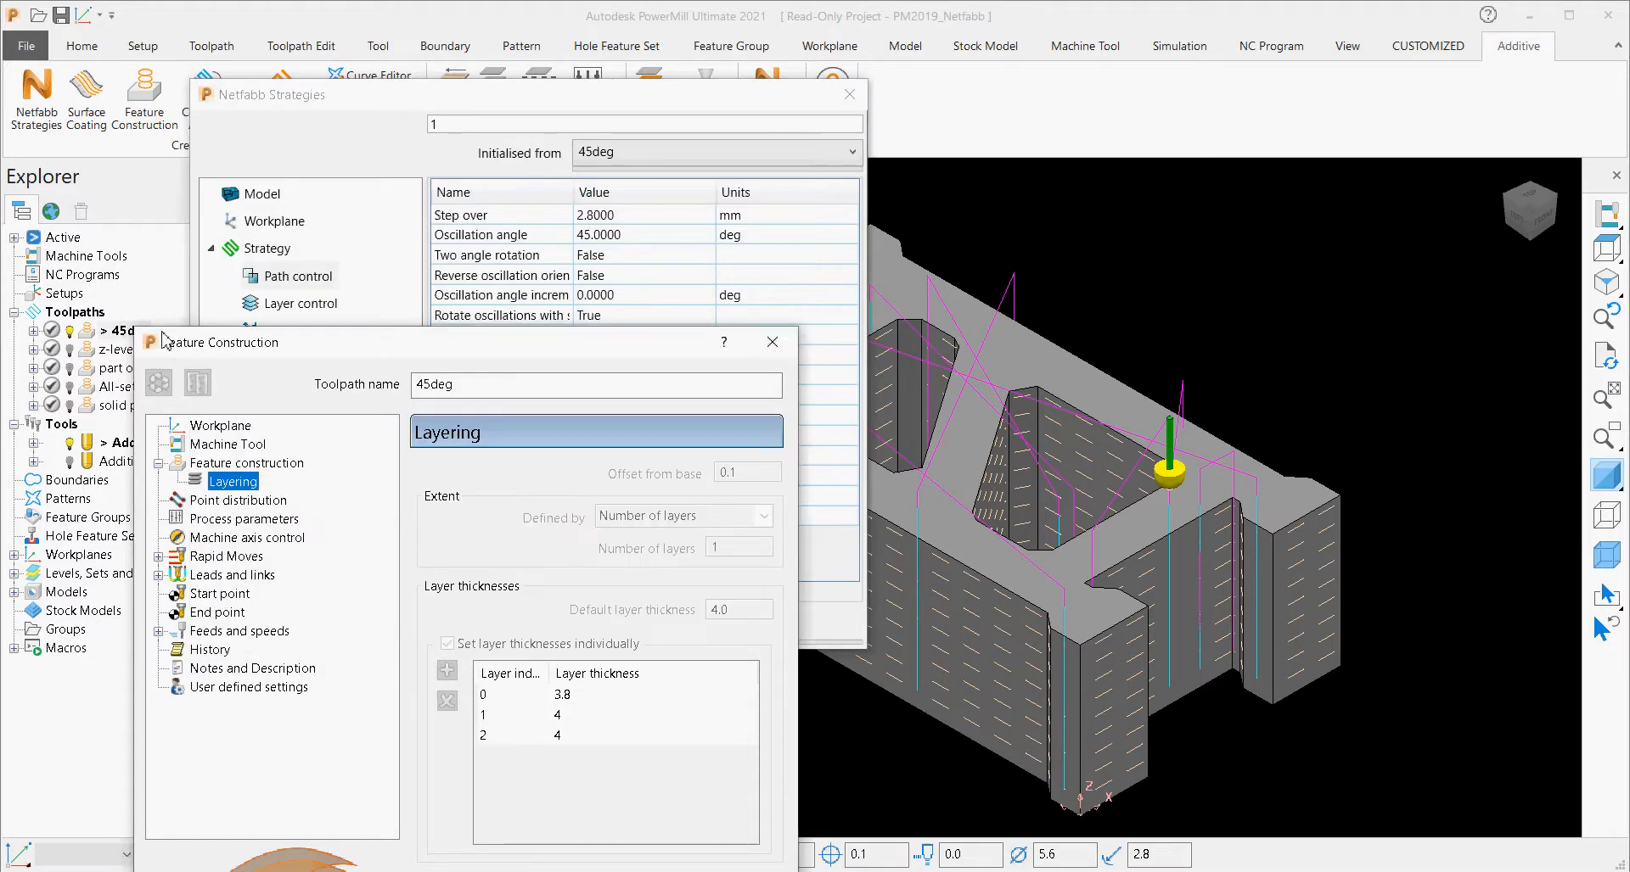
left_click(770, 343)
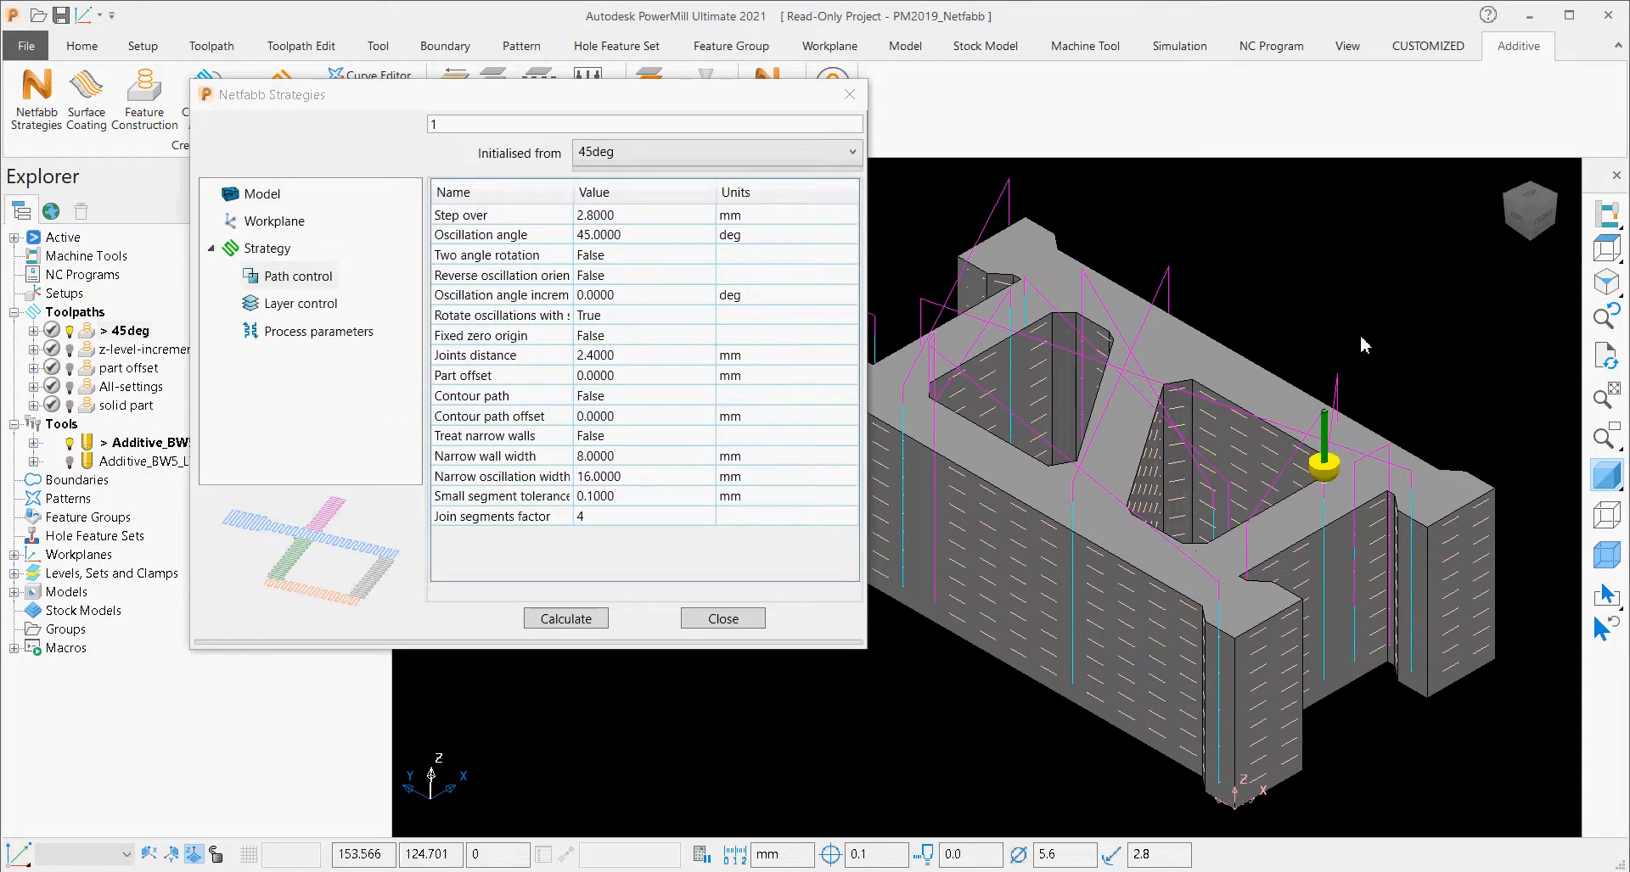
left_click_drag(660, 102, 638, 224)
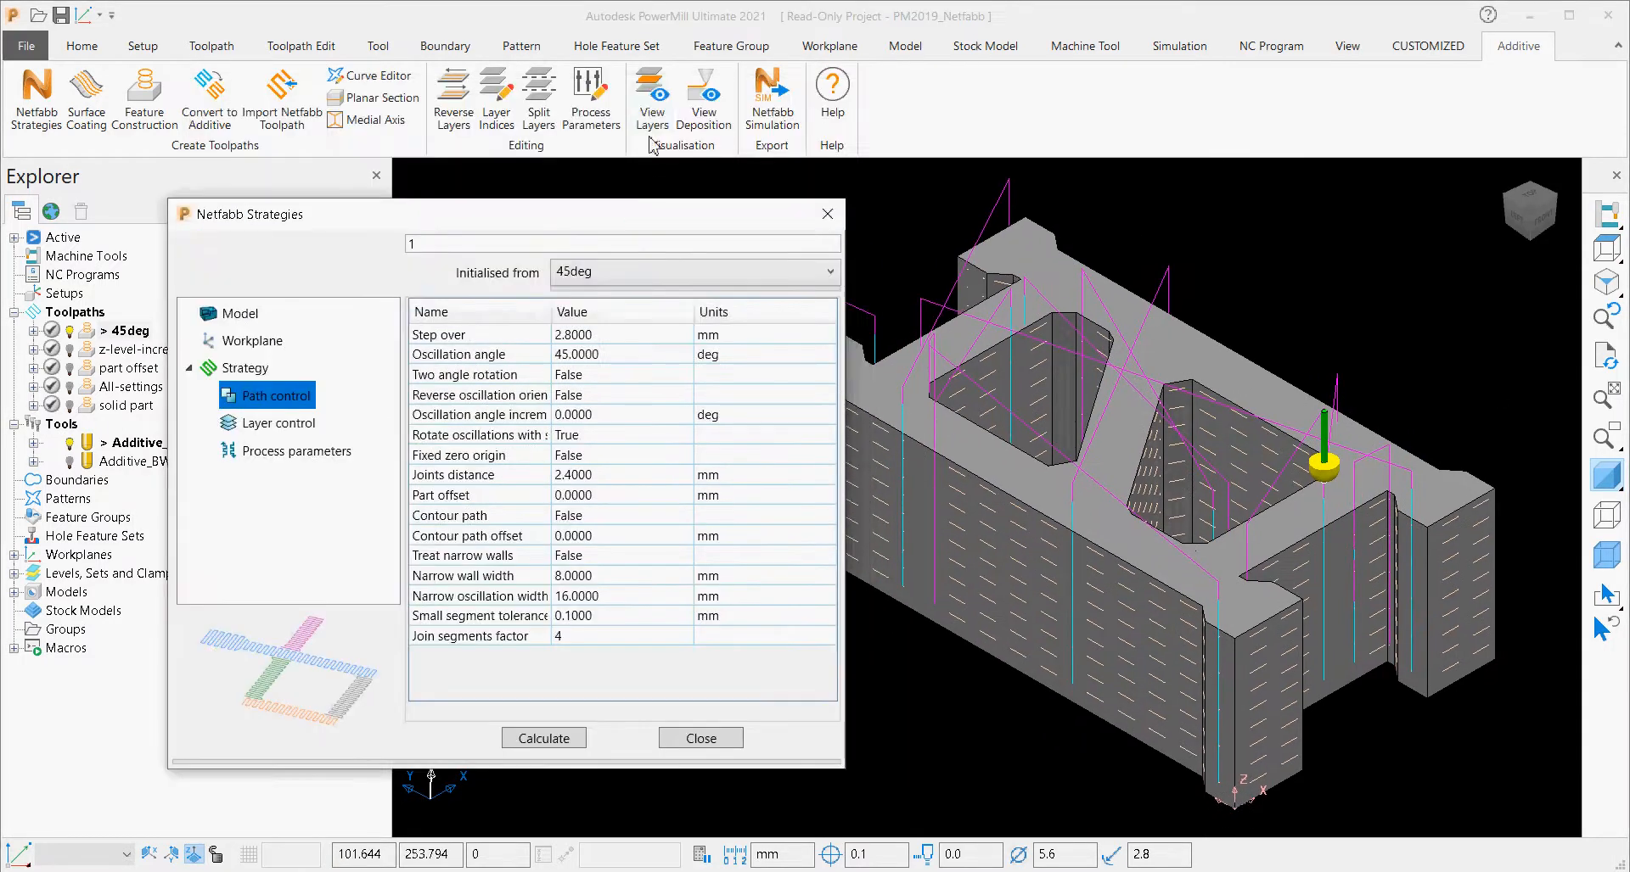
Display only layer 10 of the 45deg toolpath with View Layers and turn off the model shading.
left_click(651, 111)
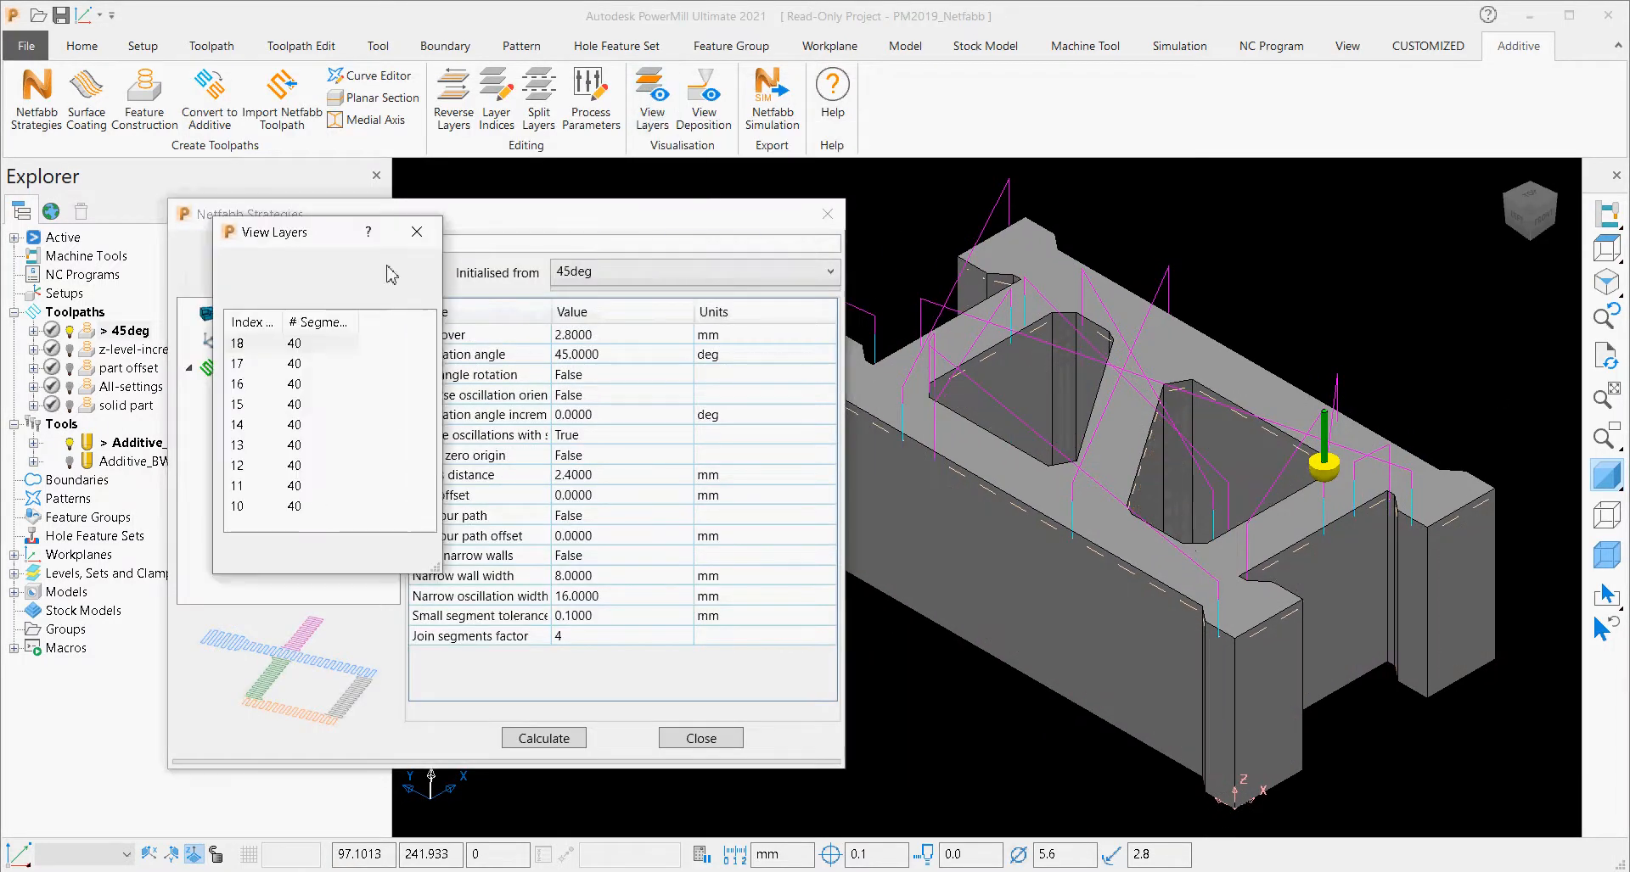
left_click_drag(293, 232, 741, 205)
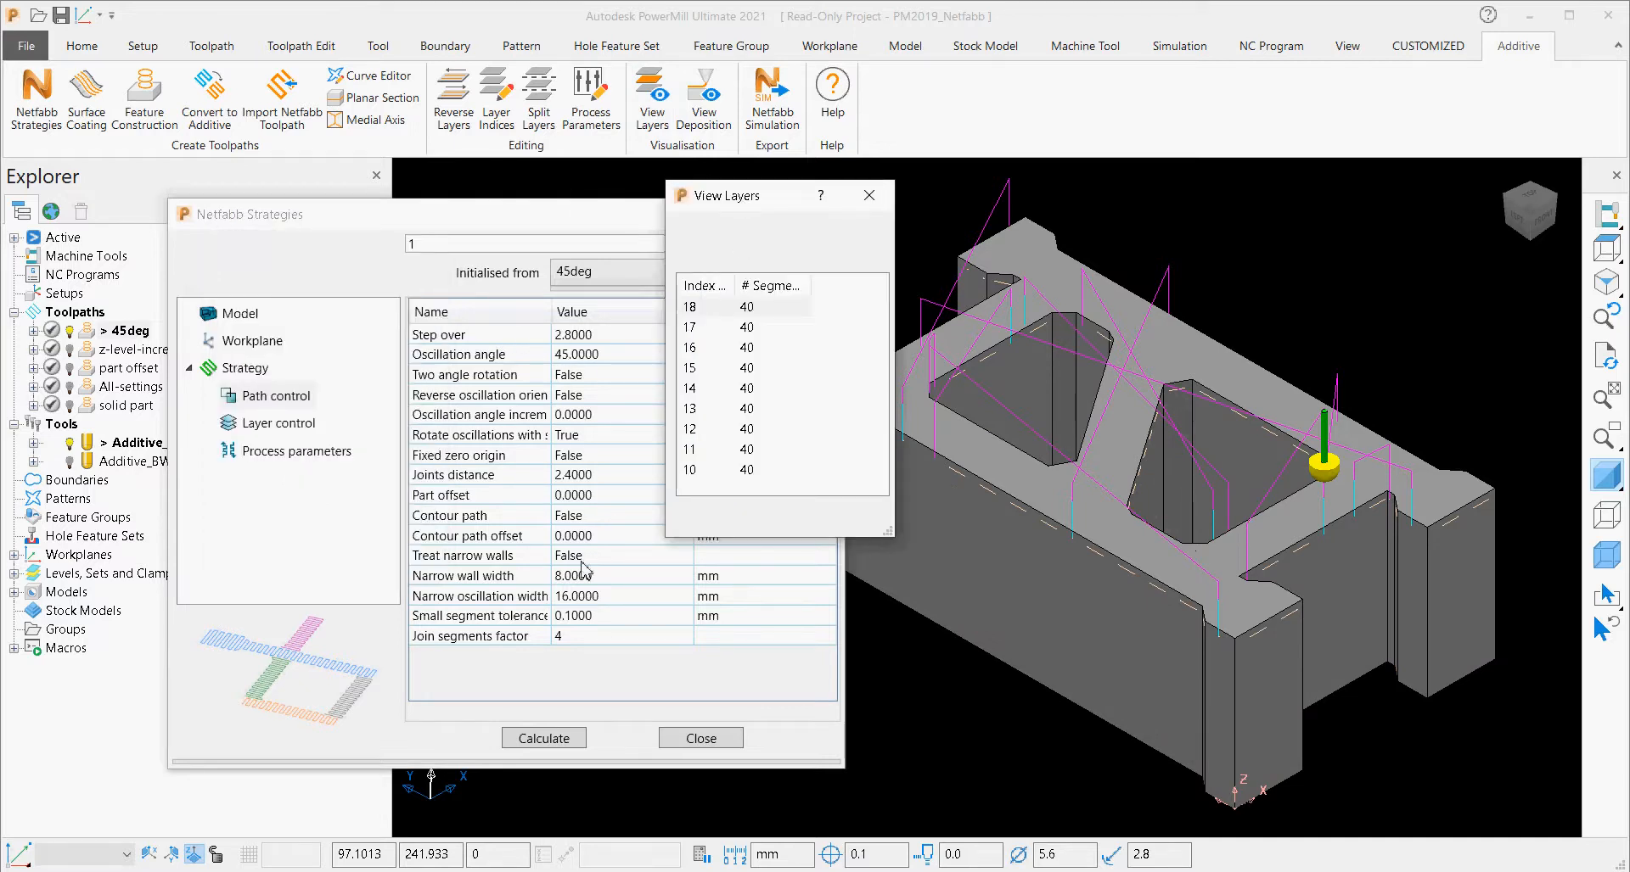
left_click(725, 471)
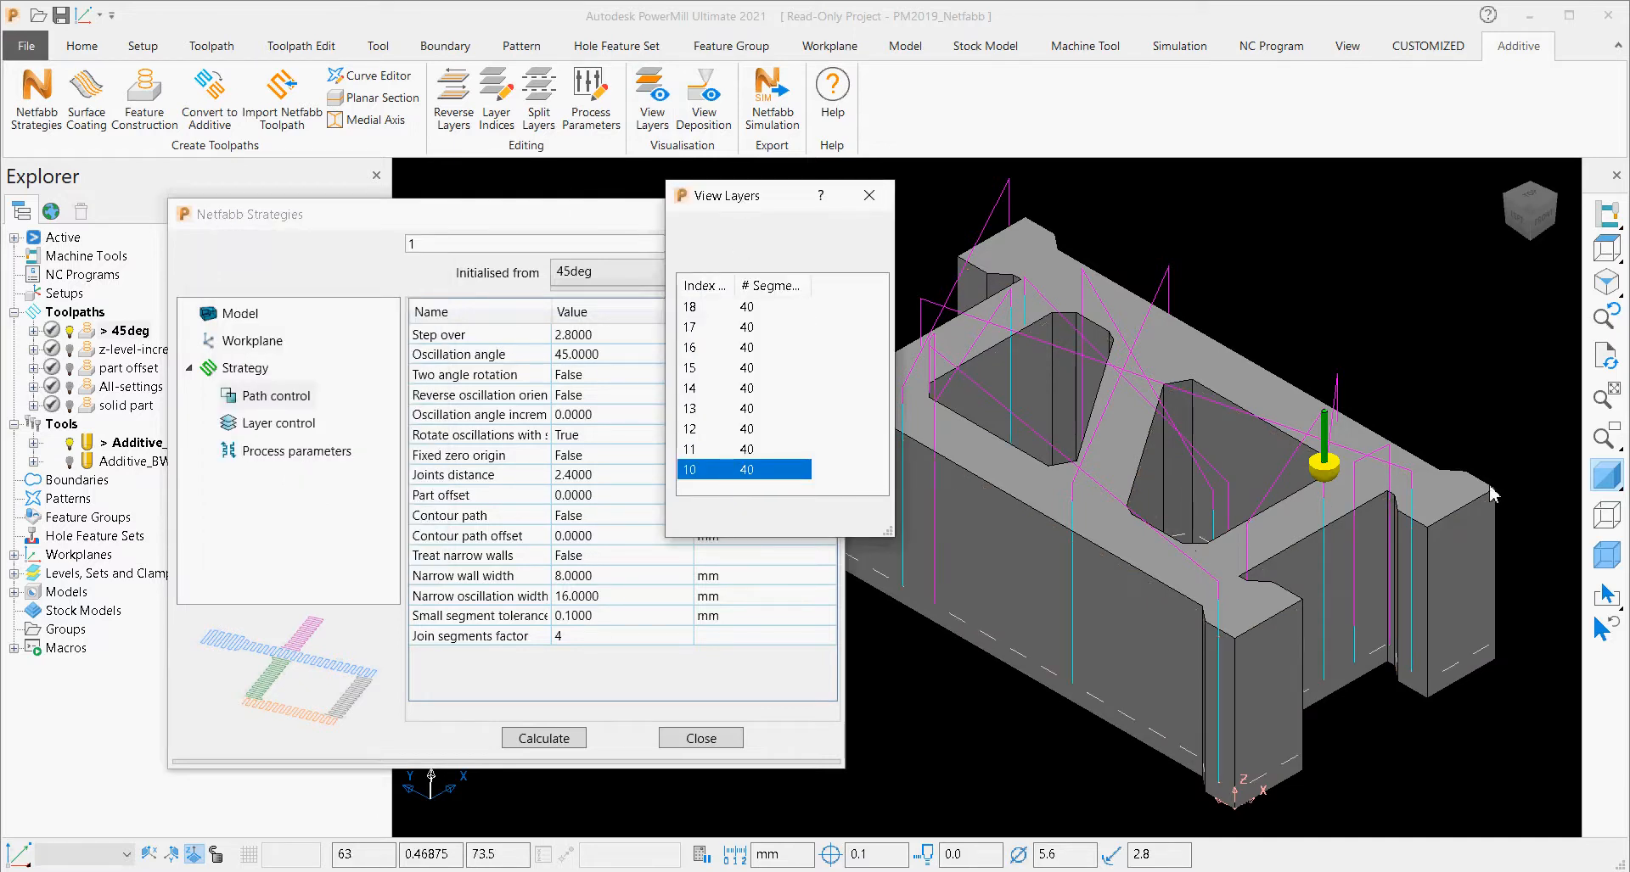
left_click(1605, 475)
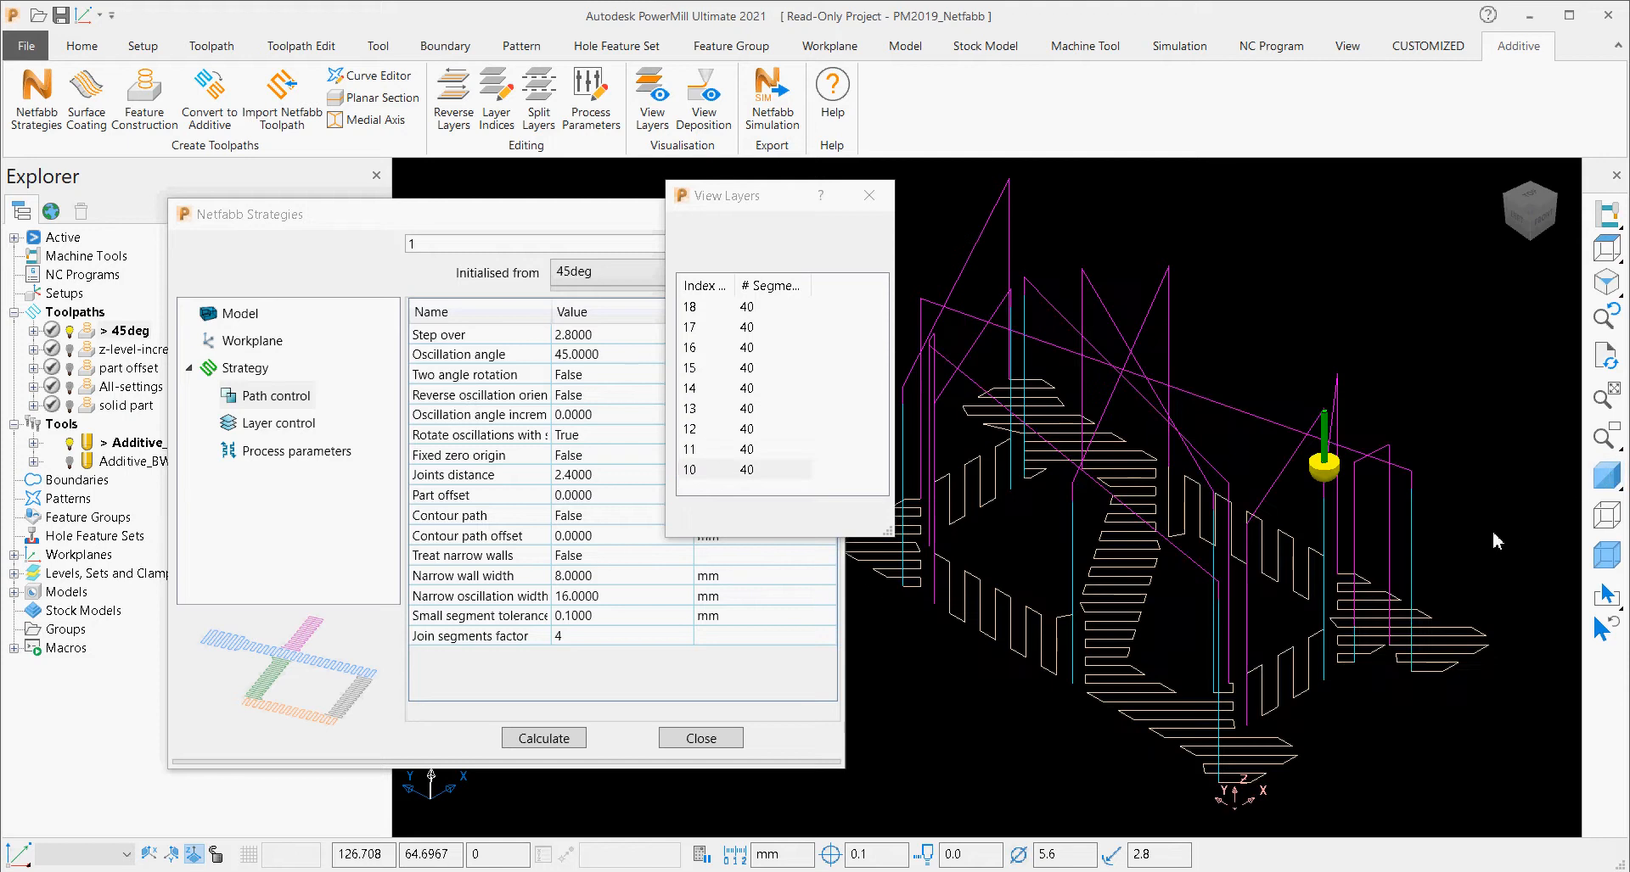
Step through the 45deg toolpath's layers from 10 to 18 to examine the oscillation direction.
left_click(737, 471)
key("Up")
key("Up")
key("Up")
key("Up")
key("Up")
key("Up")
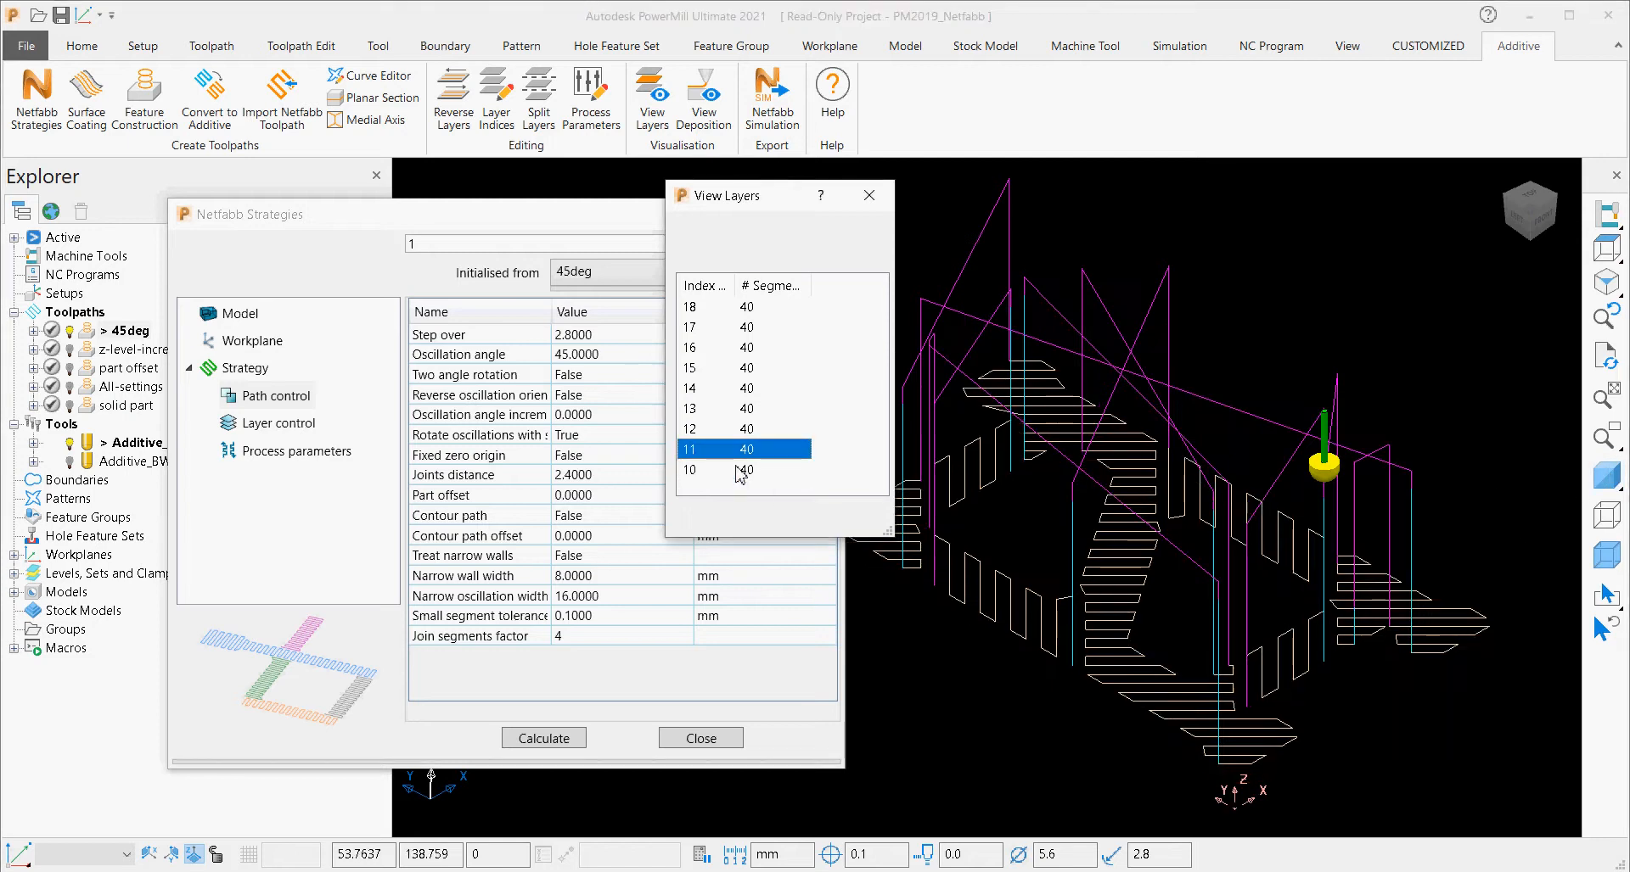
key("Up")
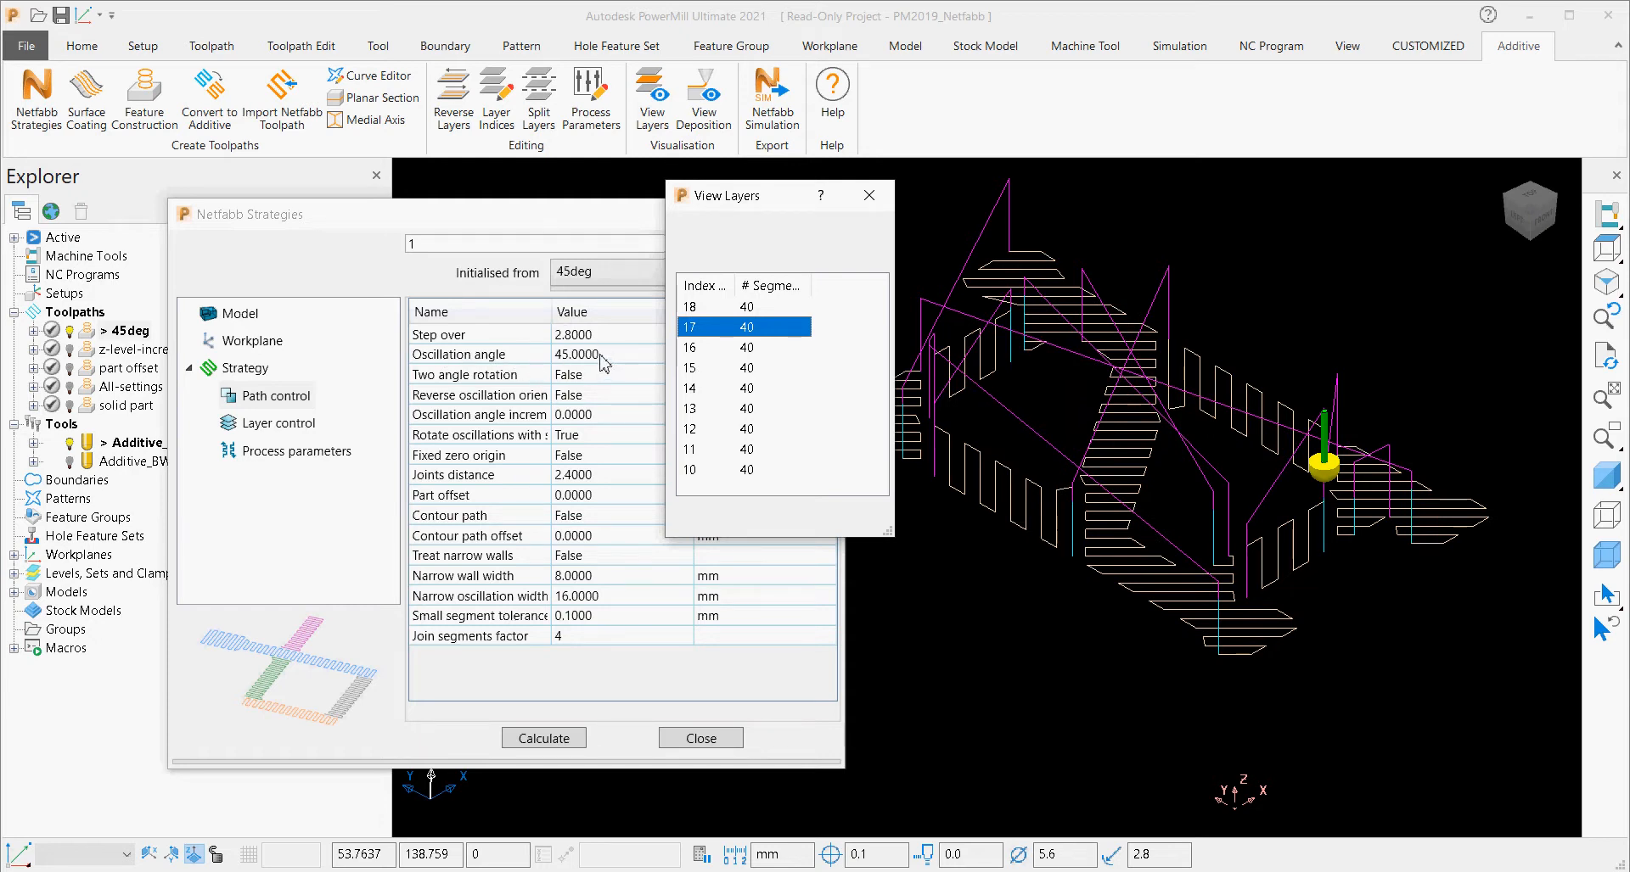
key("Up")
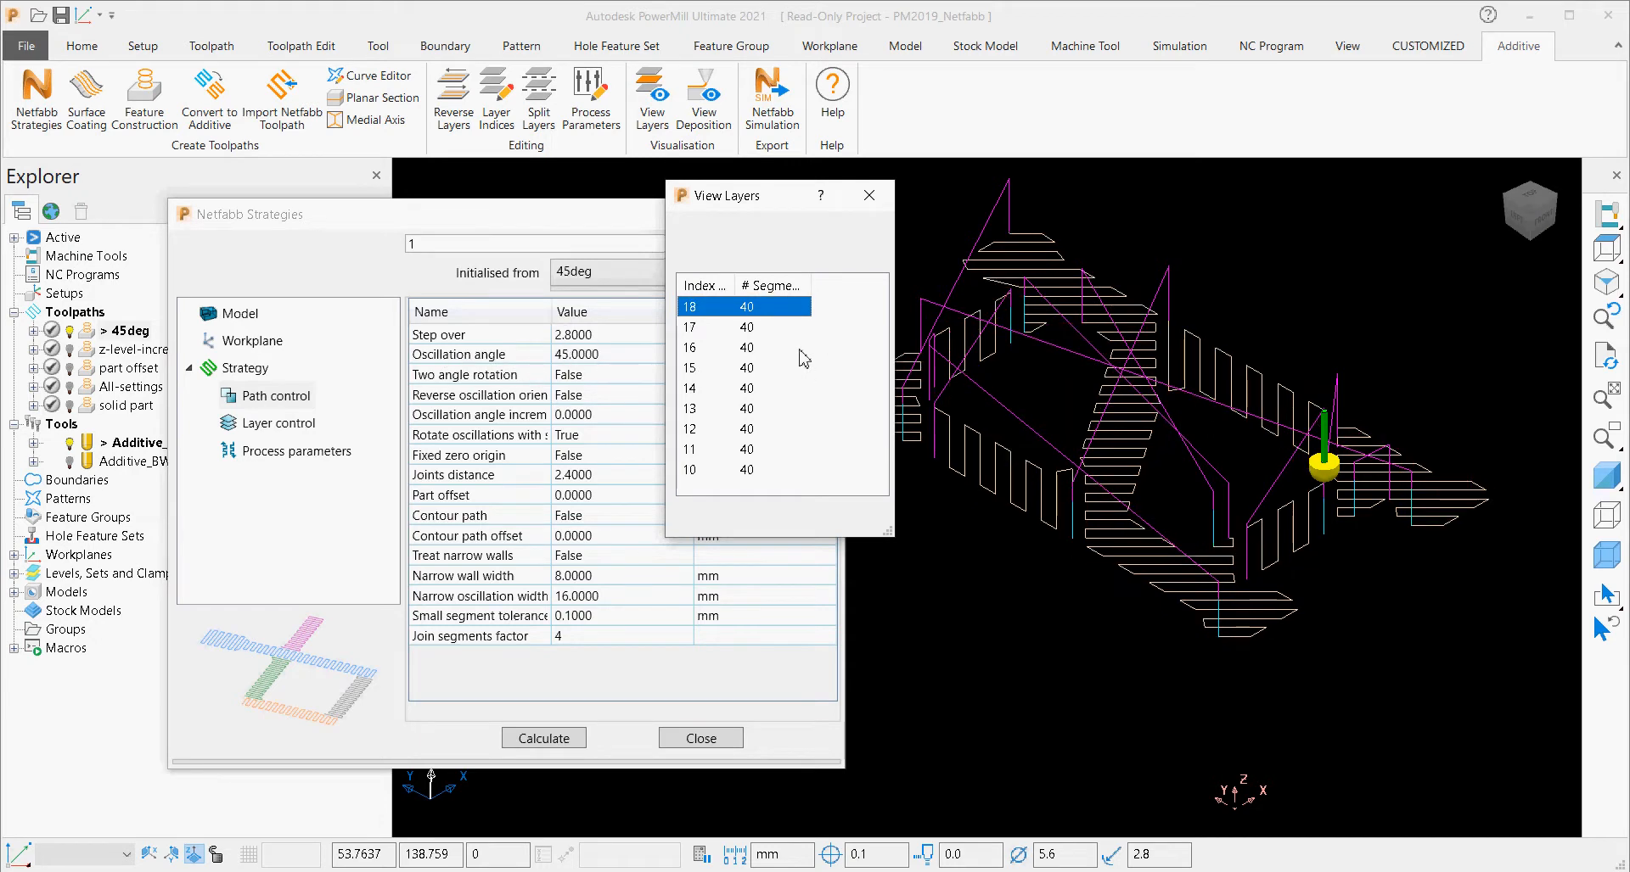
Activate the z-level-increment toolpath and initialise the Netfabb strategy from it.
double_click(89, 350)
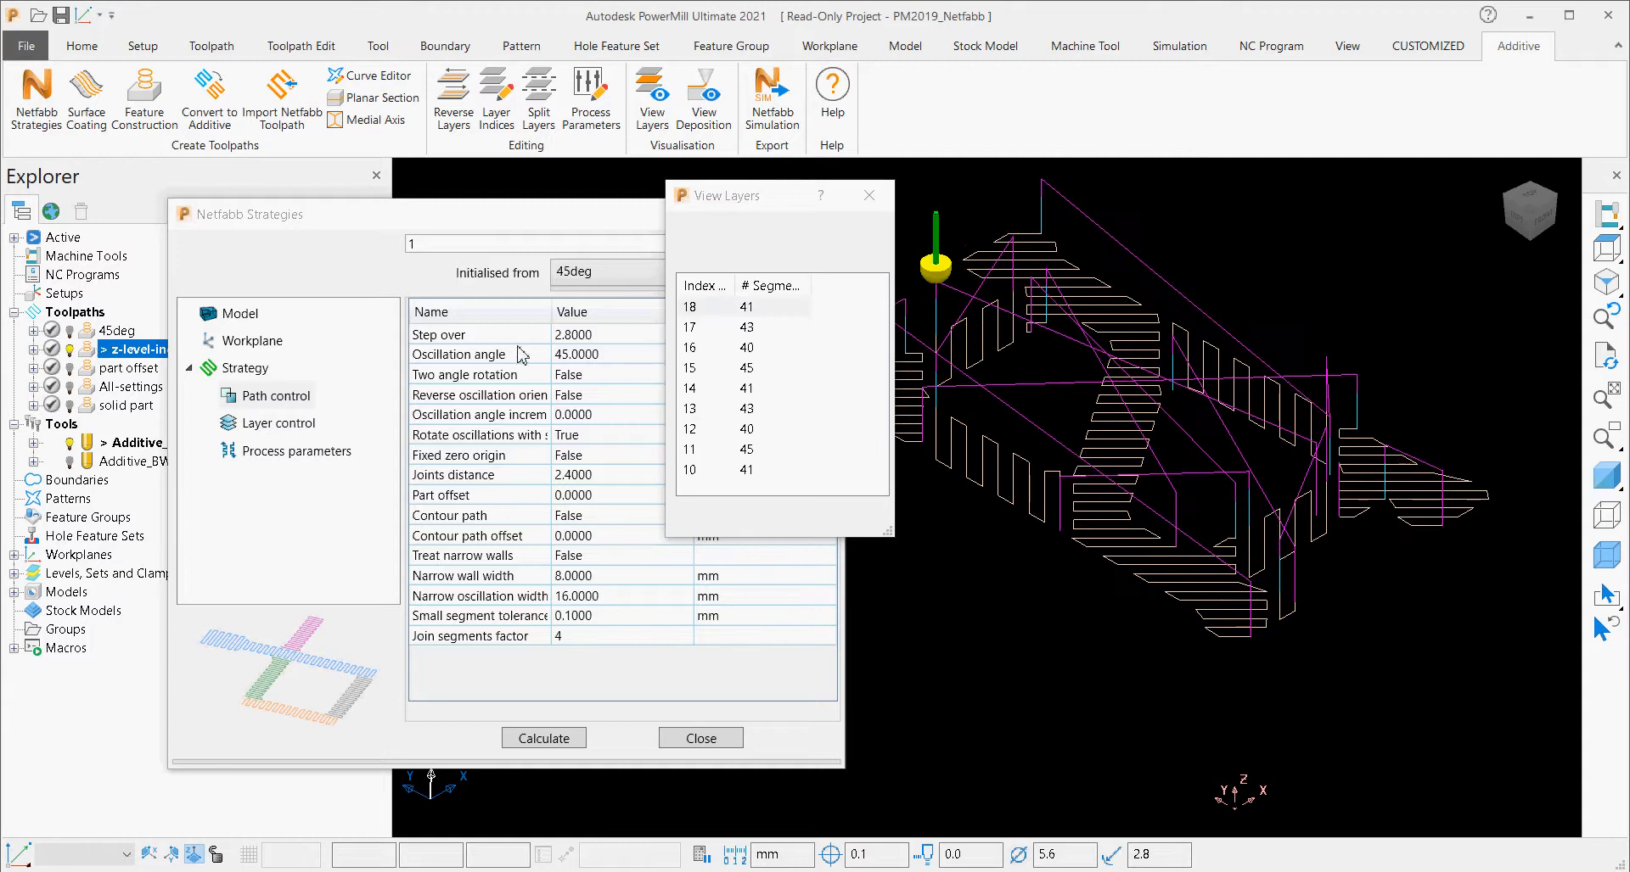
left_click_drag(726, 205, 744, 167)
left_click(618, 273)
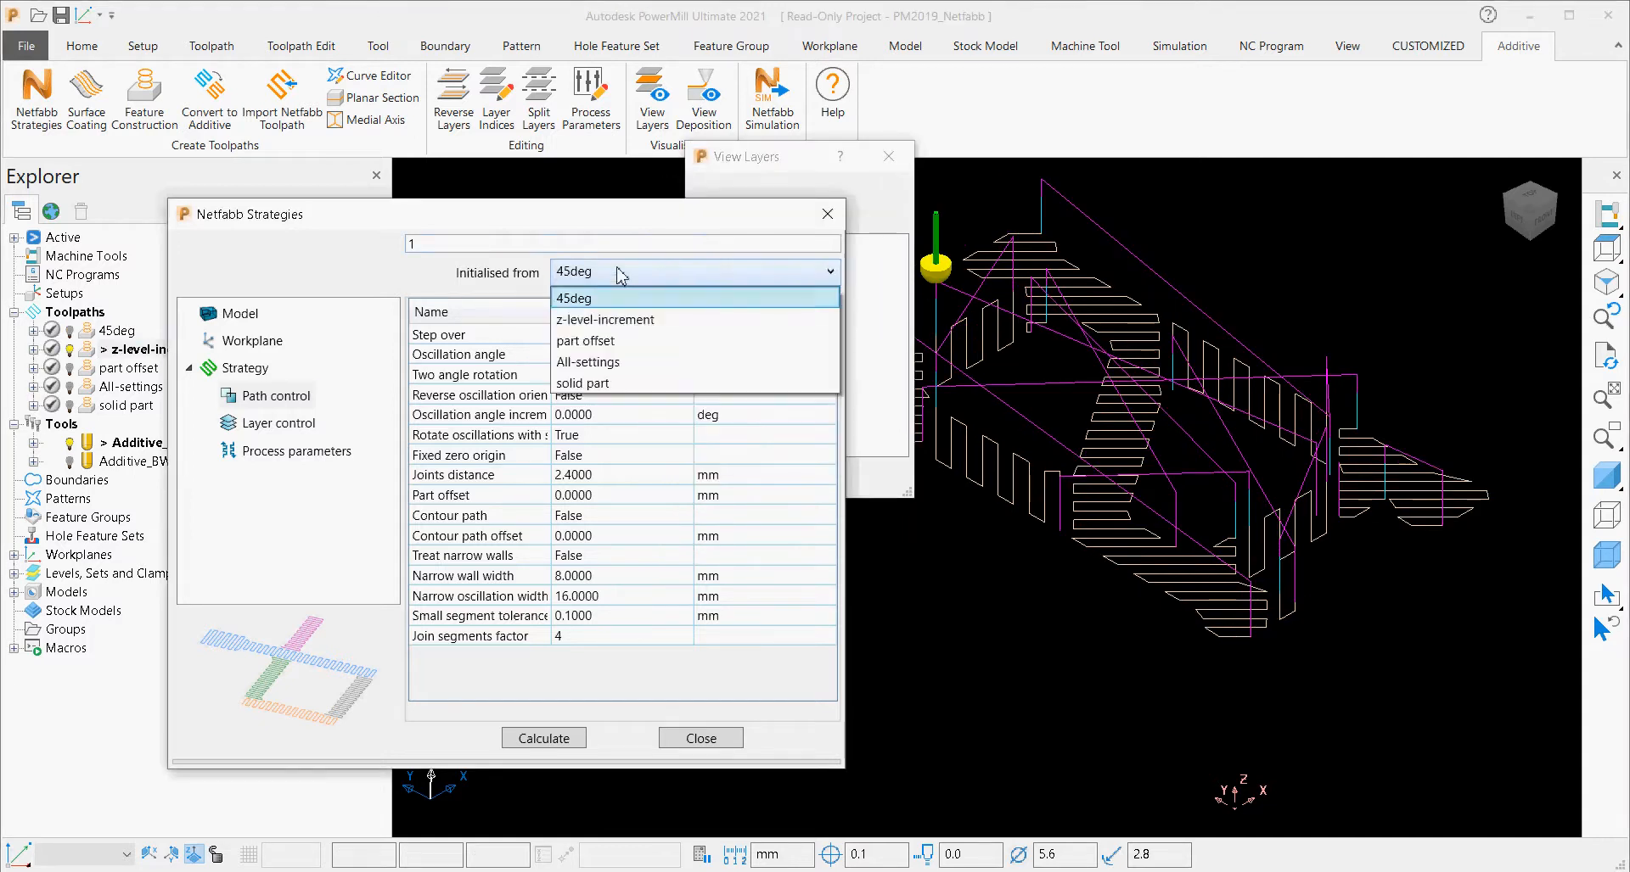
left_click(617, 320)
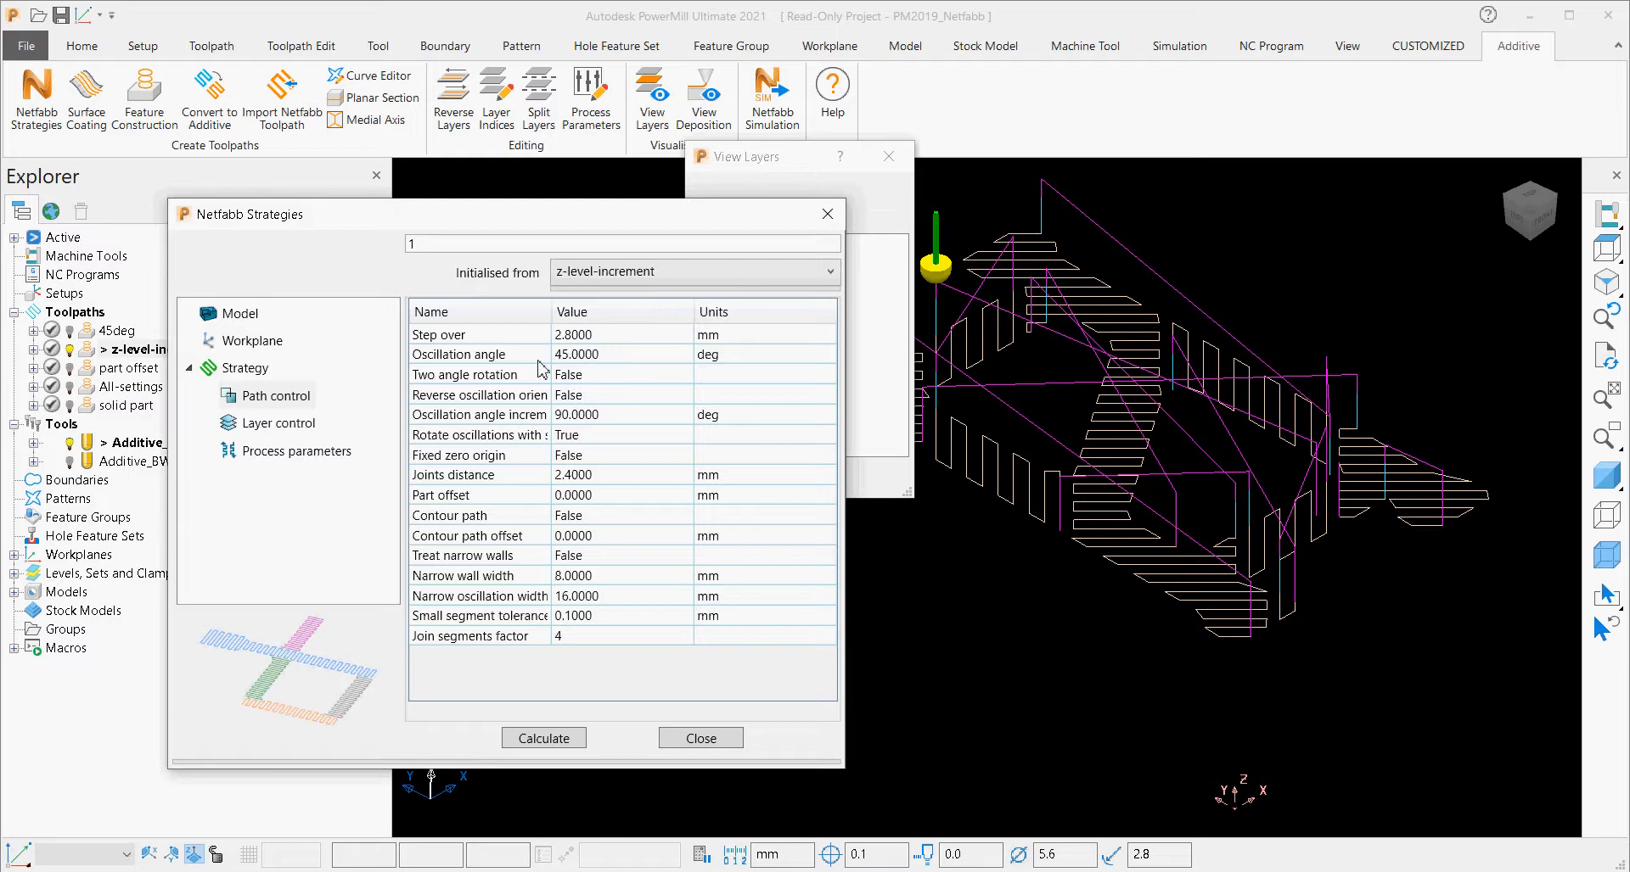
Step through the z-level-increment toolpath's layers from 10 to 18 to examine how the oscillation angle changes between layers.
left_click(797, 161)
left_click(747, 431)
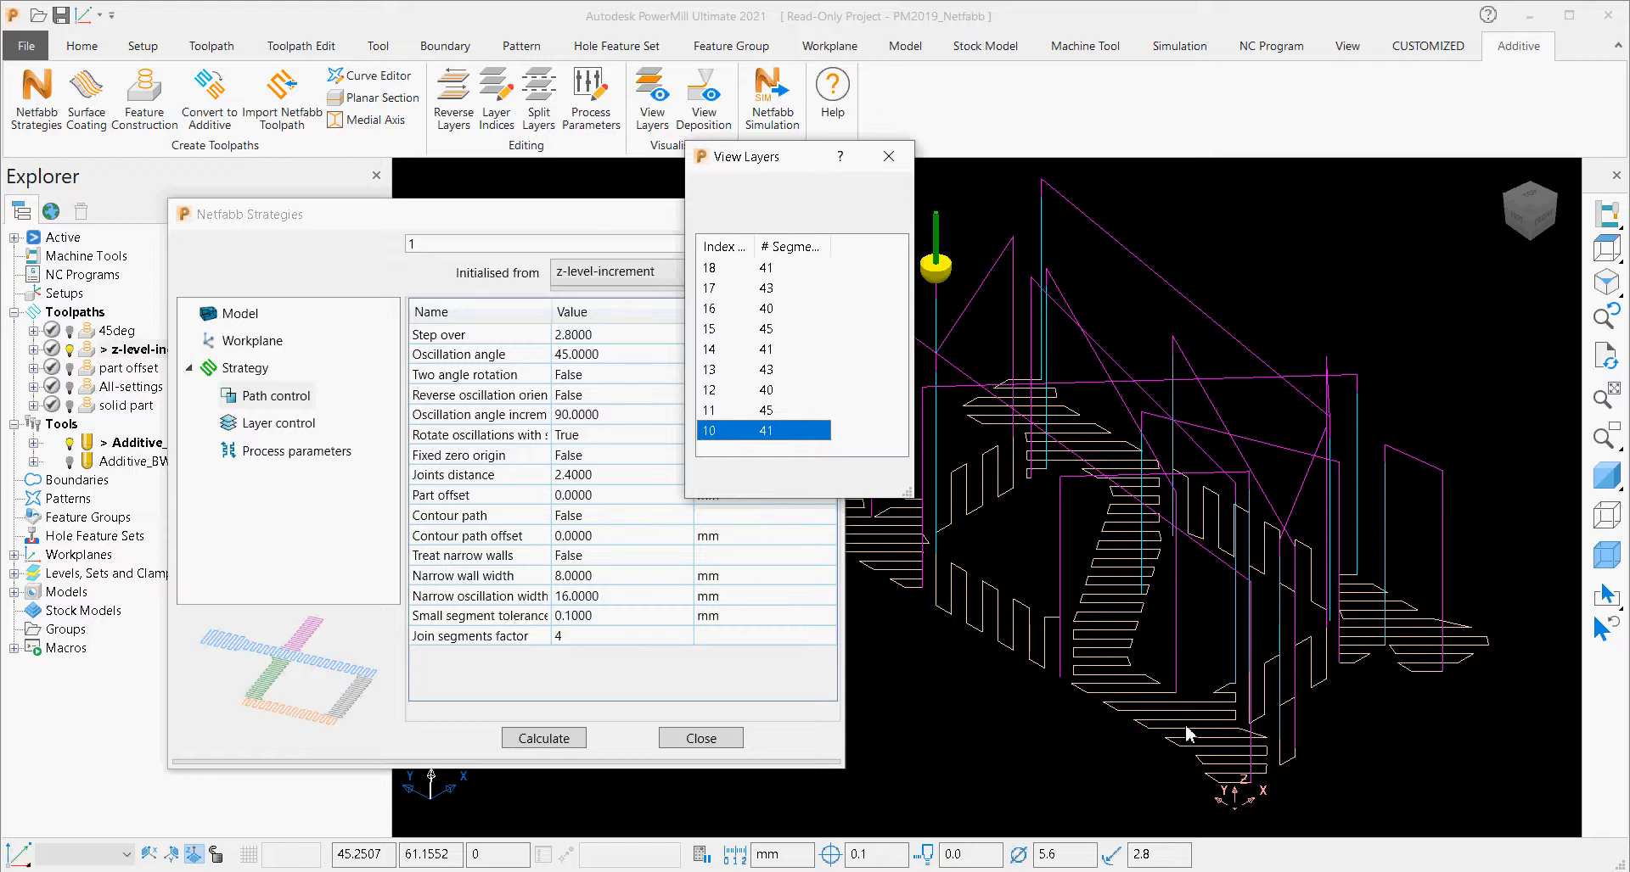
key("Up")
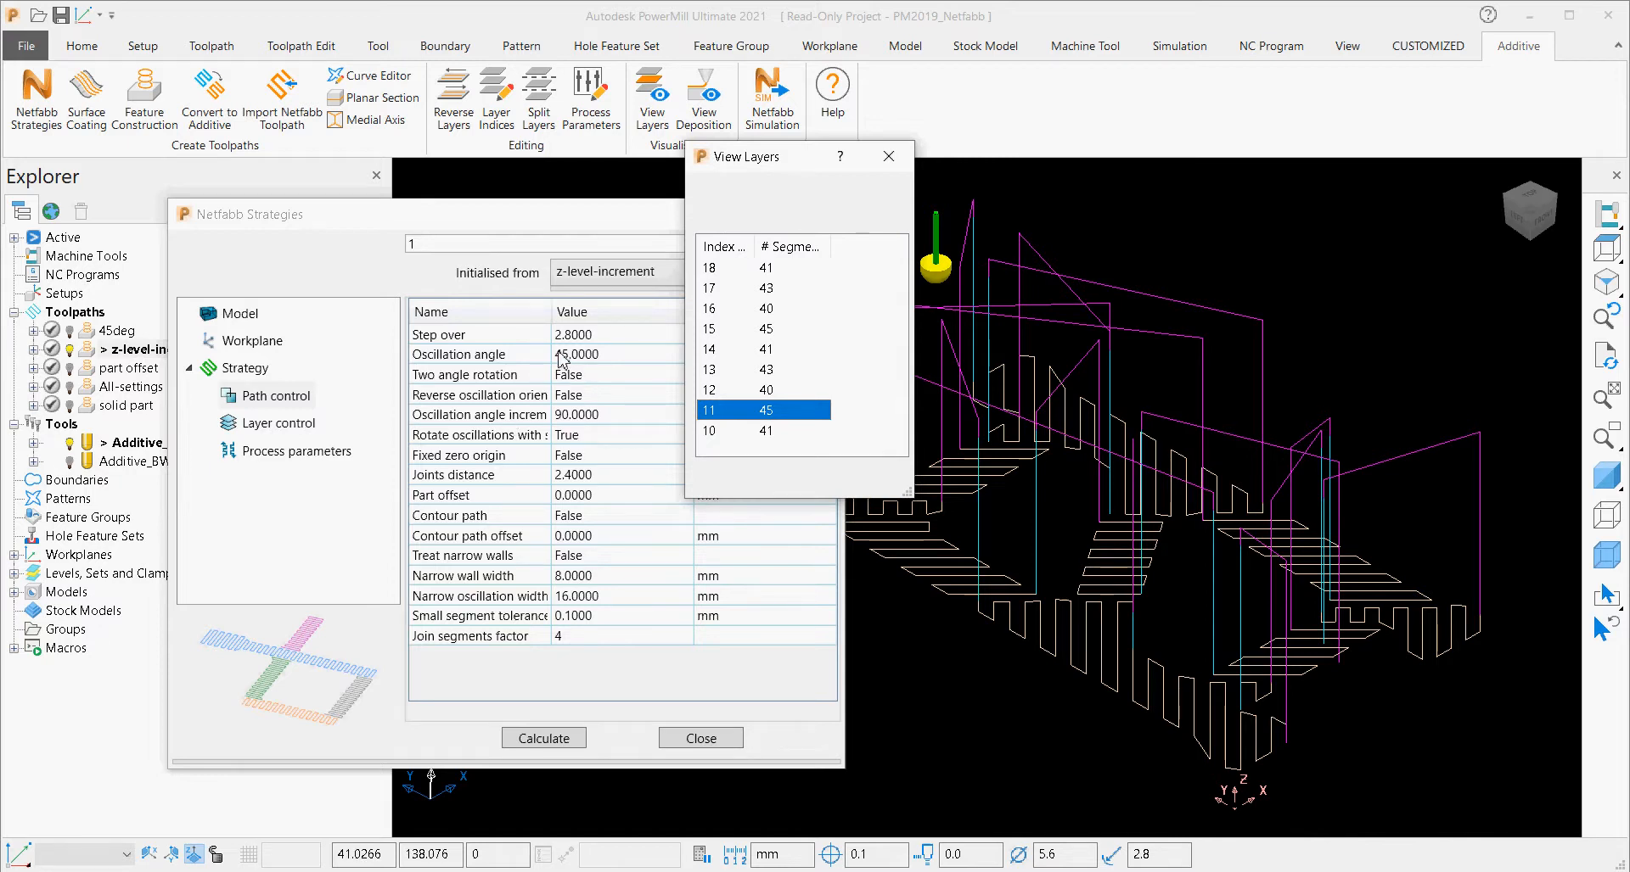
key("Down")
key("Up")
key("Up")
key("Up")
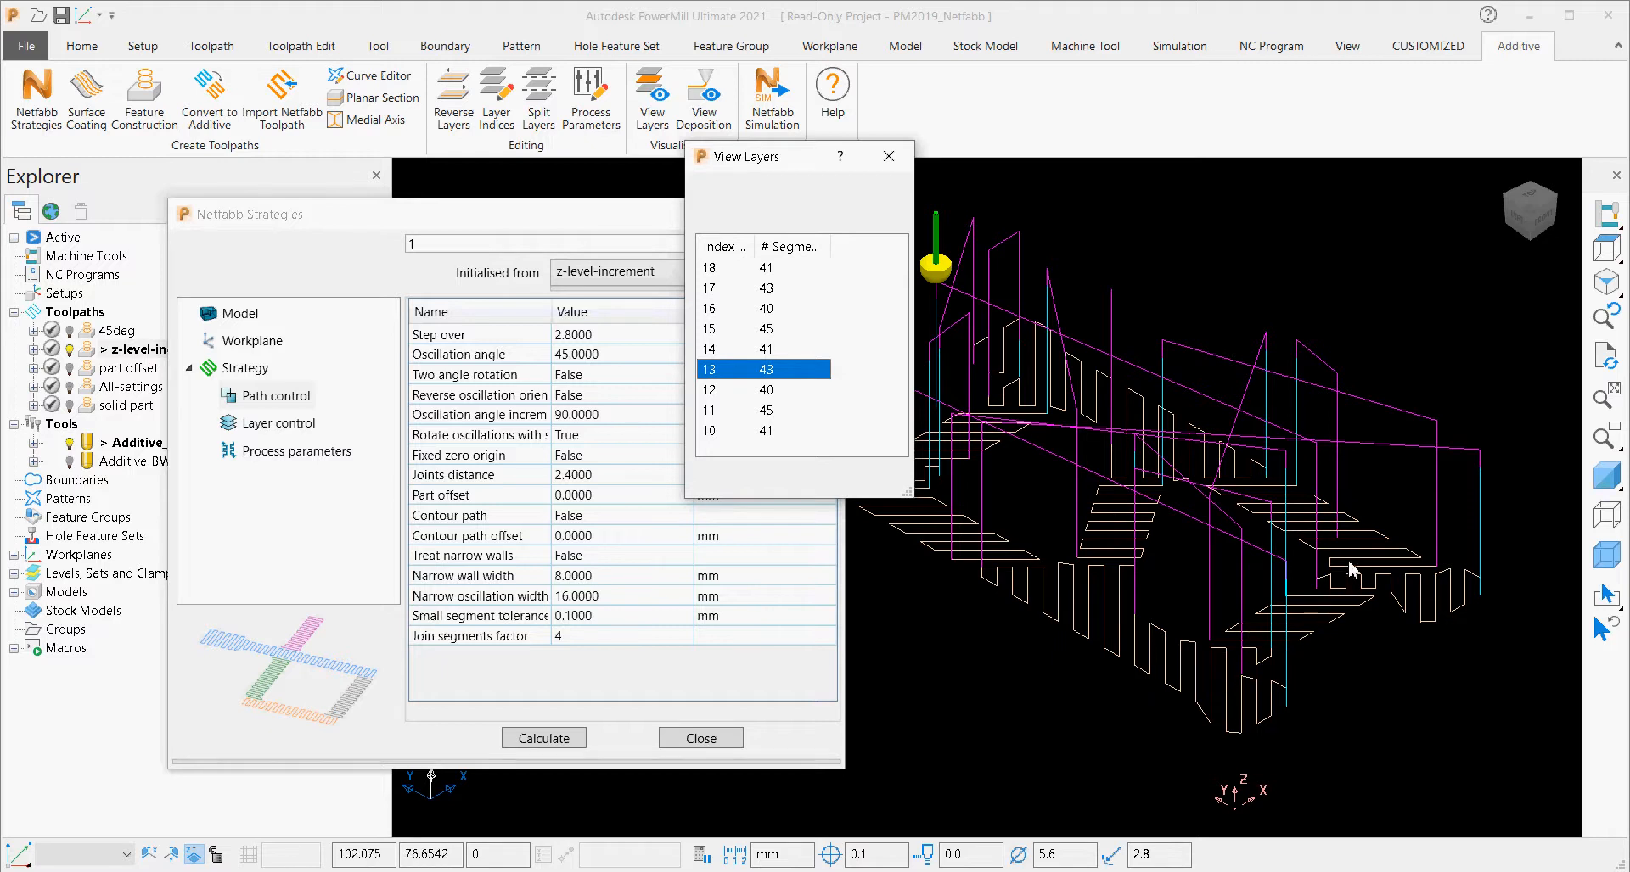
key("Up")
key("Up")
key("Up")
key("Up")
key("Up")
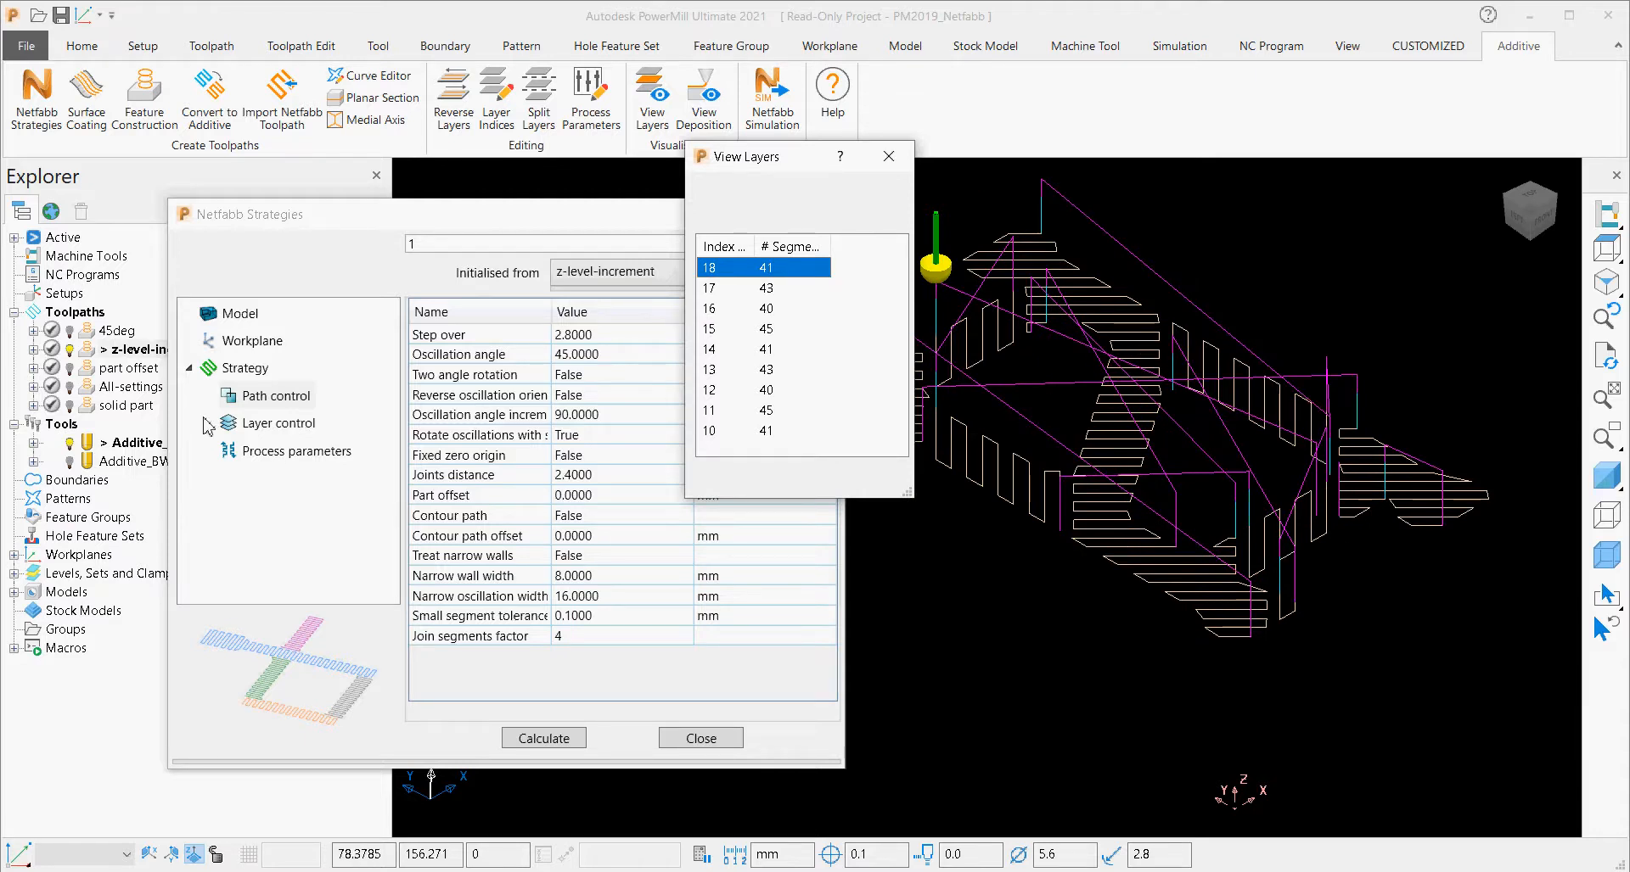
Activate the part offset toolpath and initialise the Netfabb strategy from it.
double_click(86, 371)
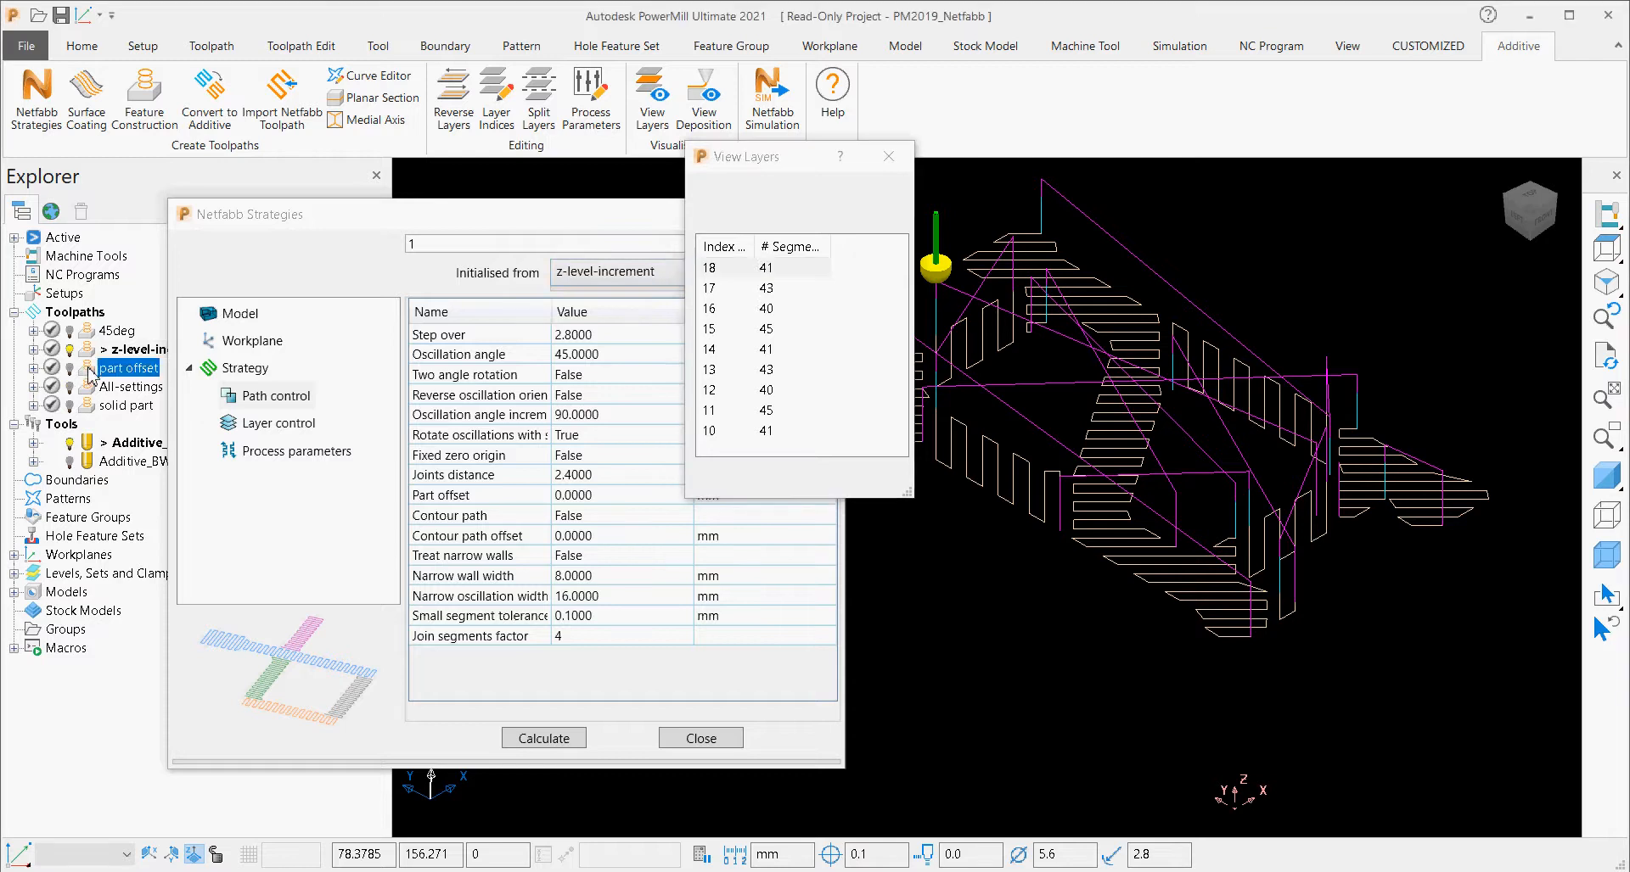
left_click(619, 271)
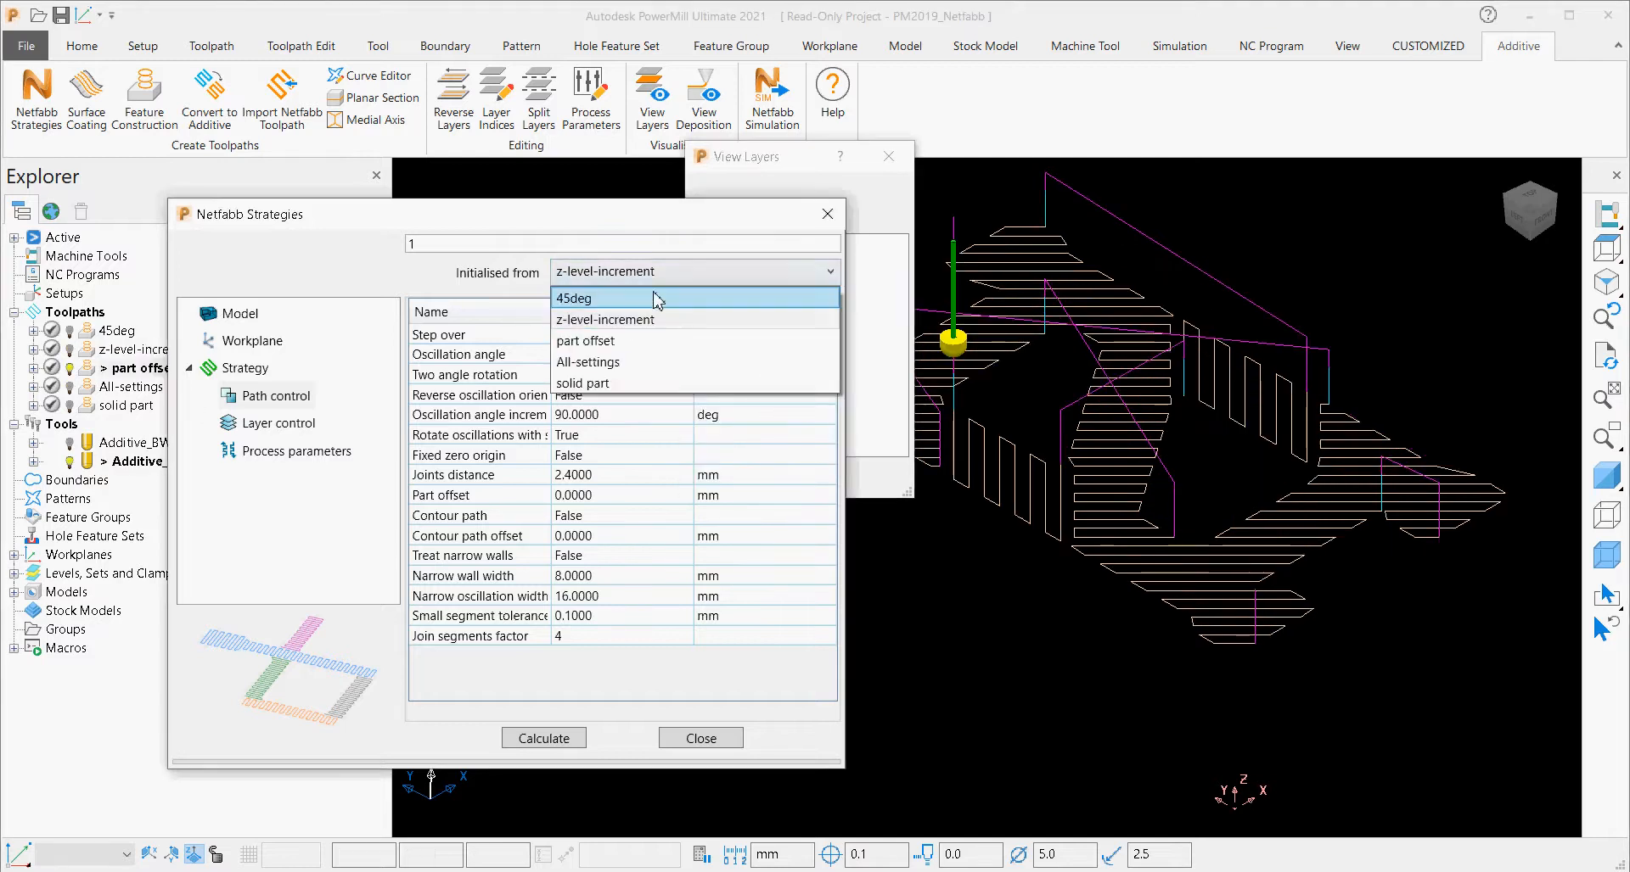
left_click(645, 342)
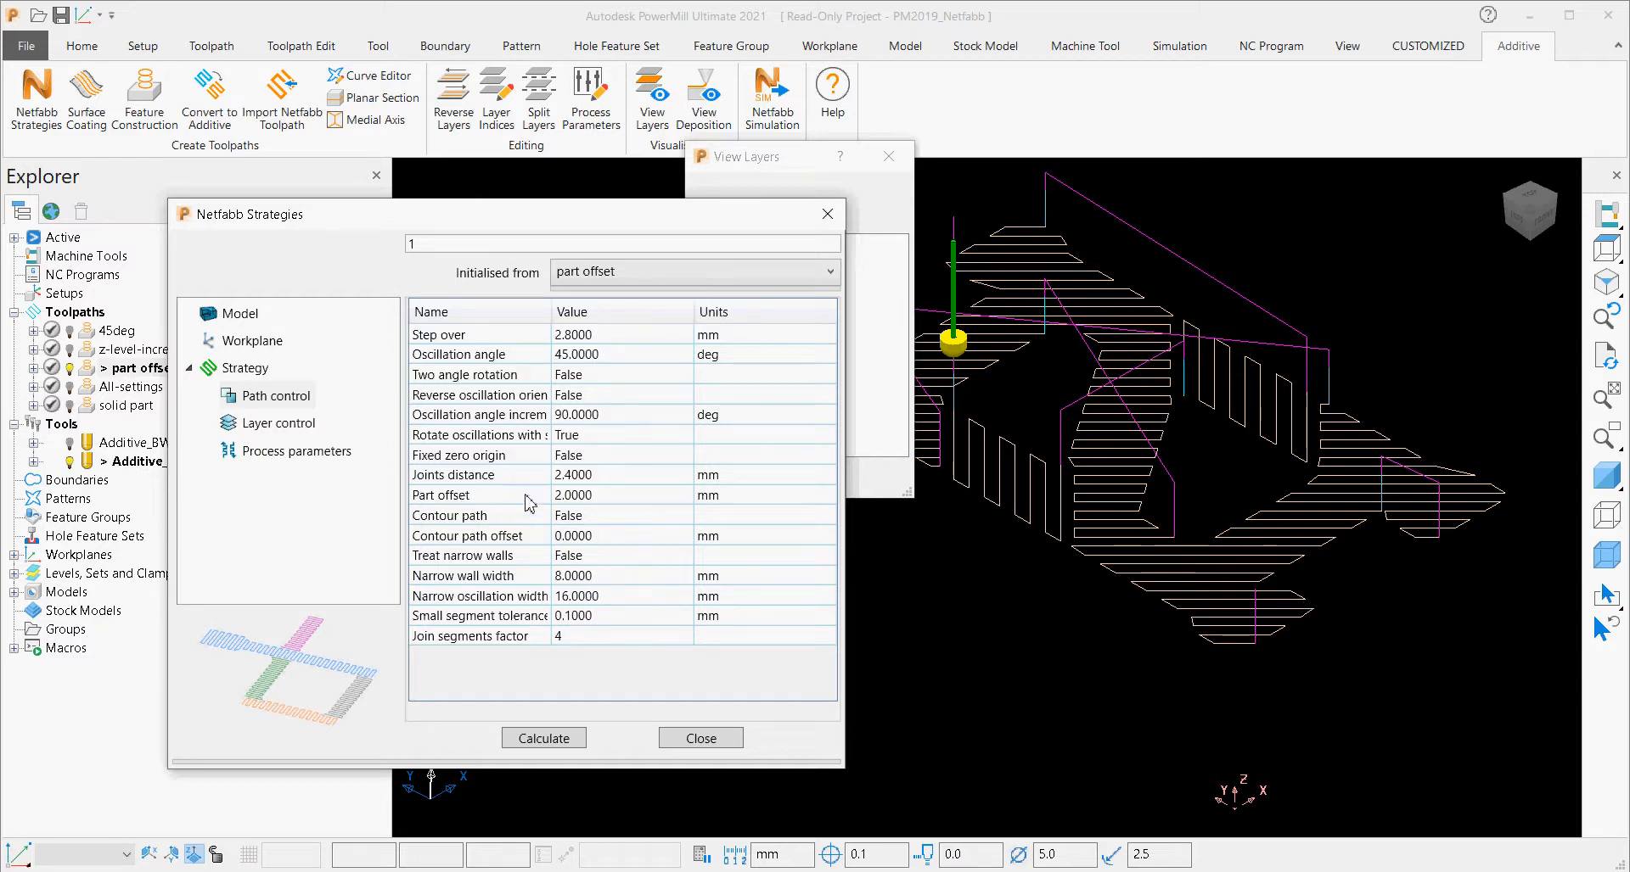
Step through the part offset toolpath's layers from 10 to 18, and return to layer 16.
left_click(758, 149)
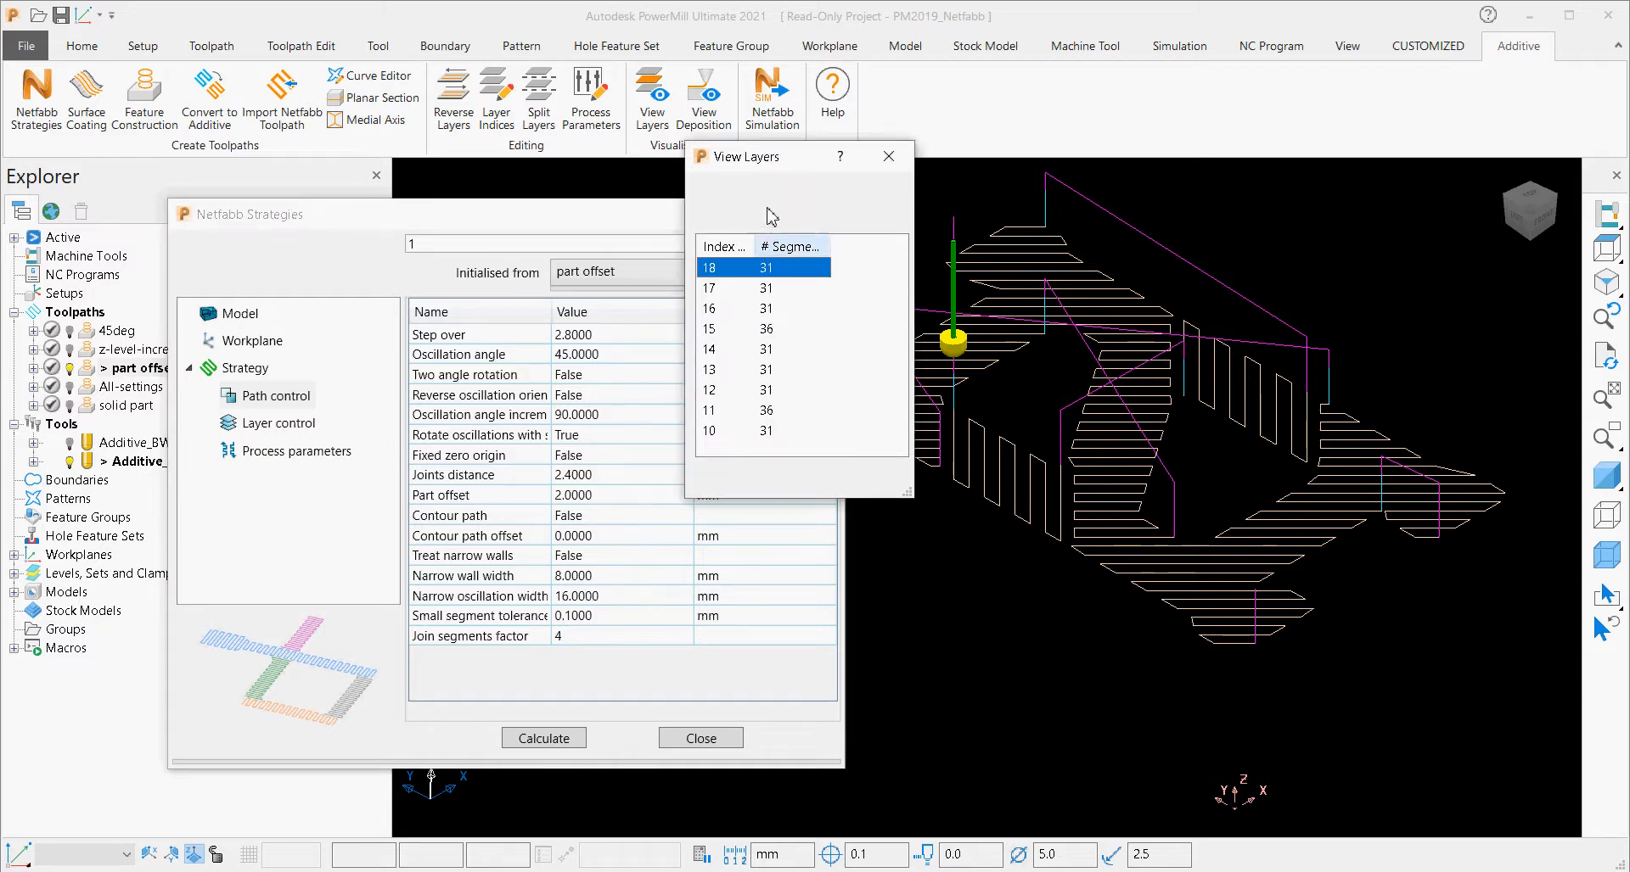
left_click(737, 433)
key("Up")
key("Up")
key("Up")
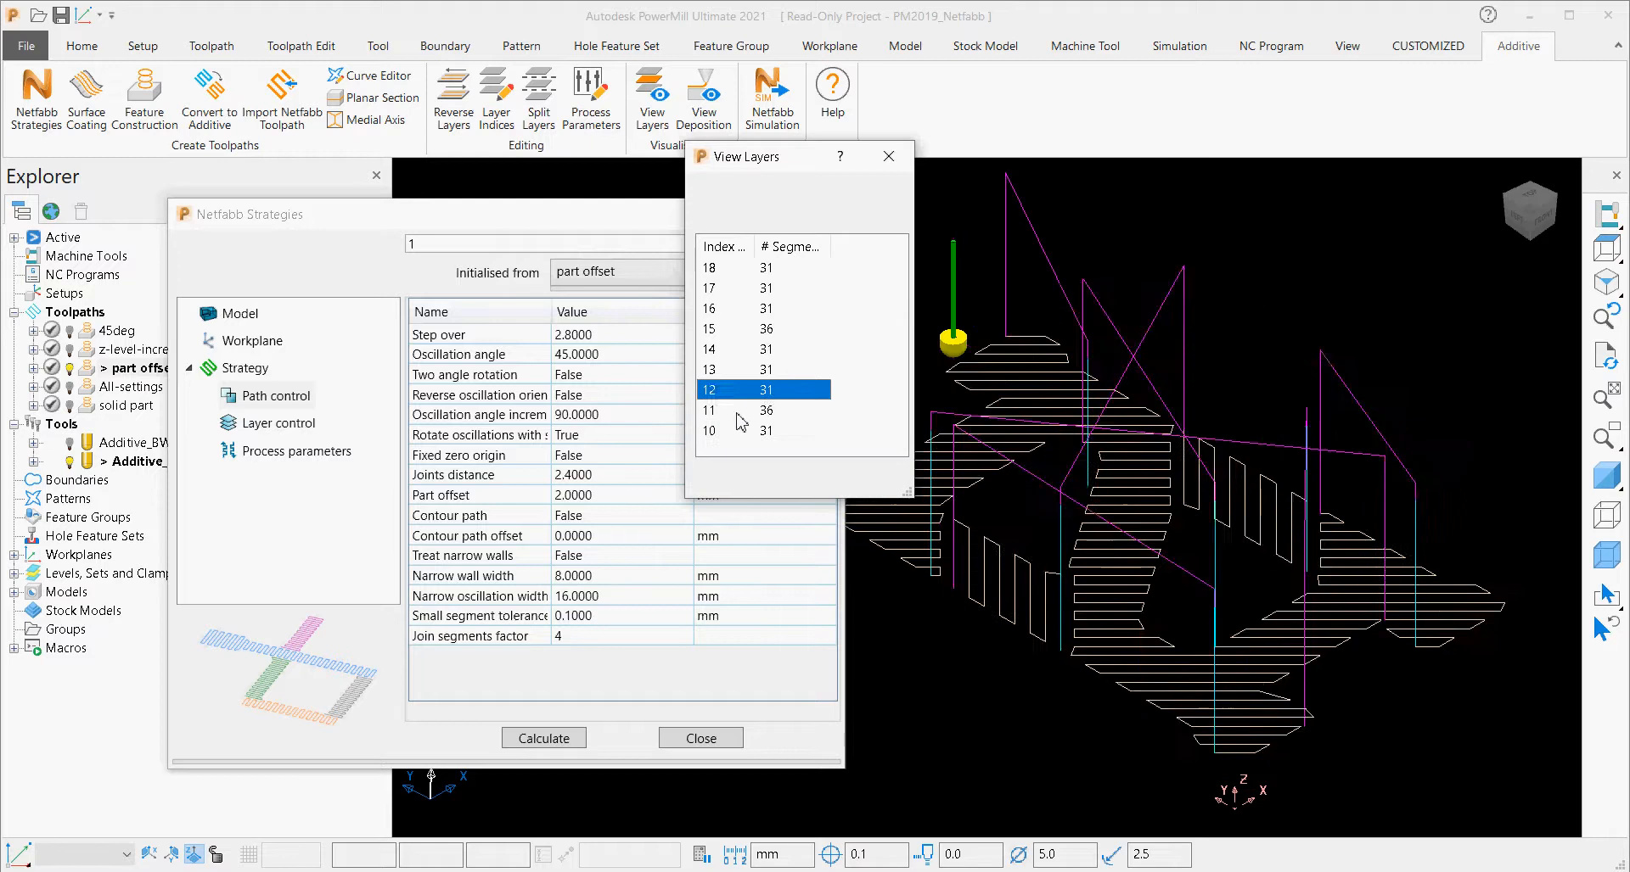
key("Up")
key("Up")
key("Up")
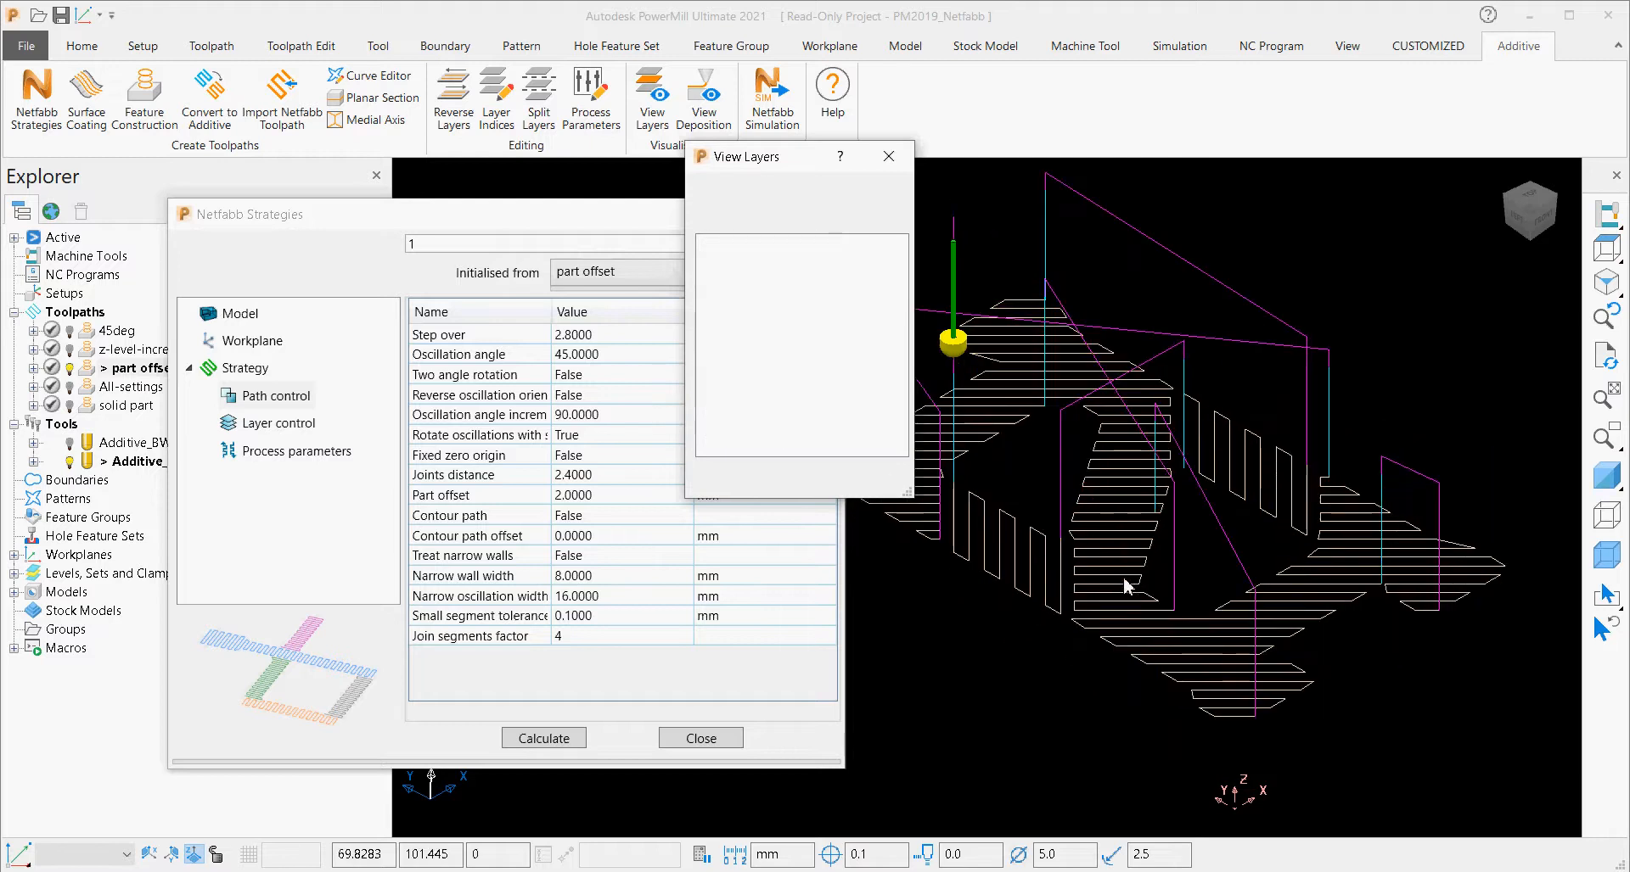
key("Up")
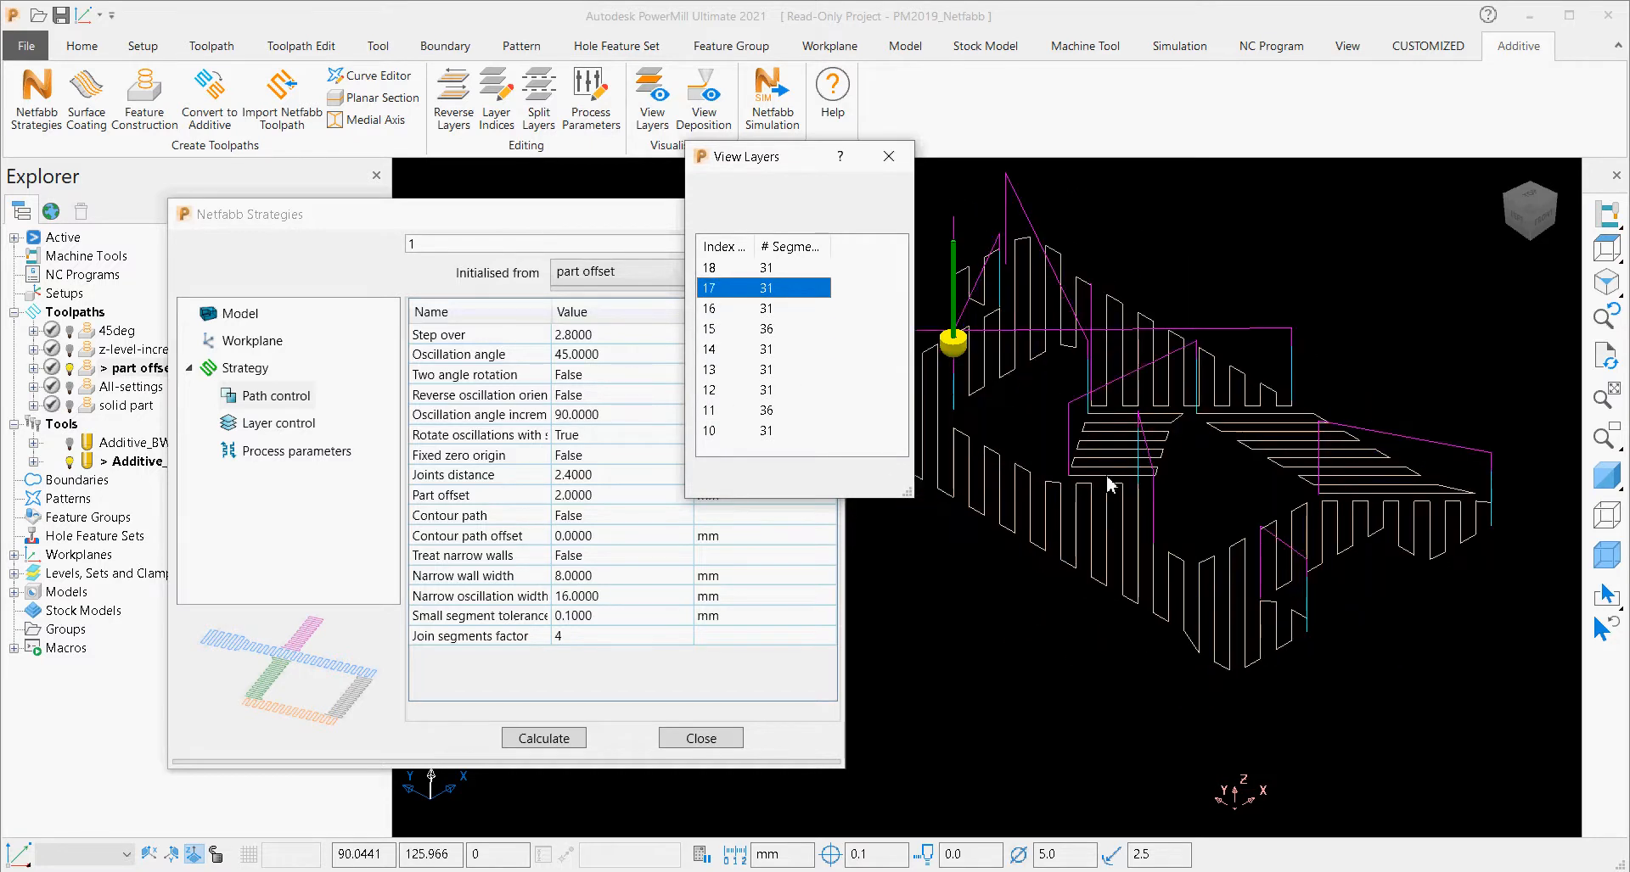
key("Up")
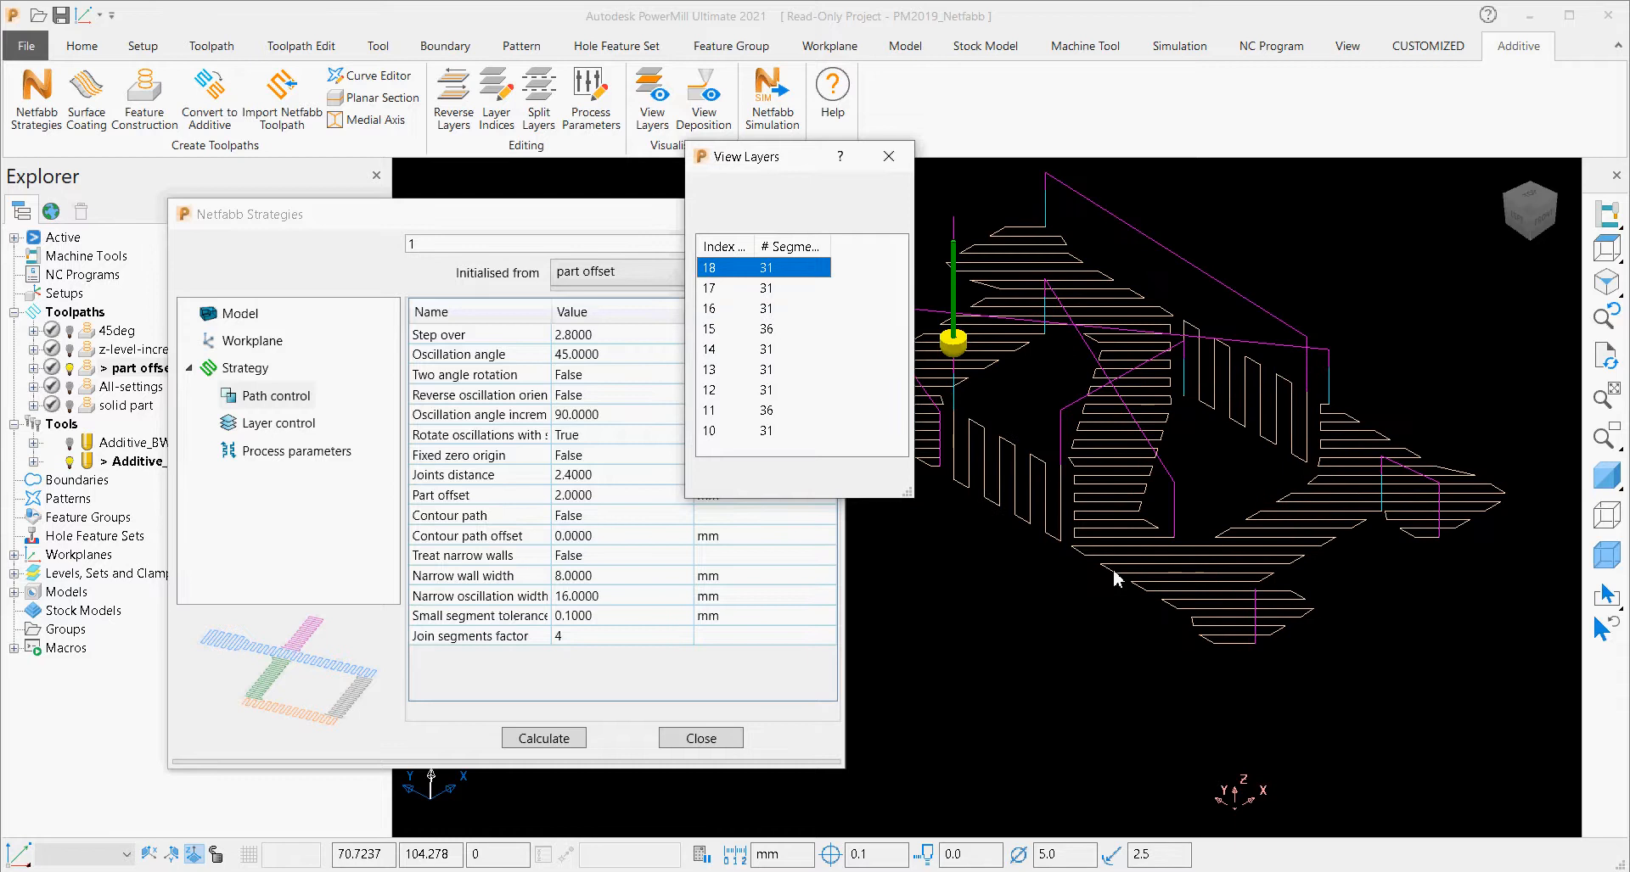
key("Down")
key("Down")
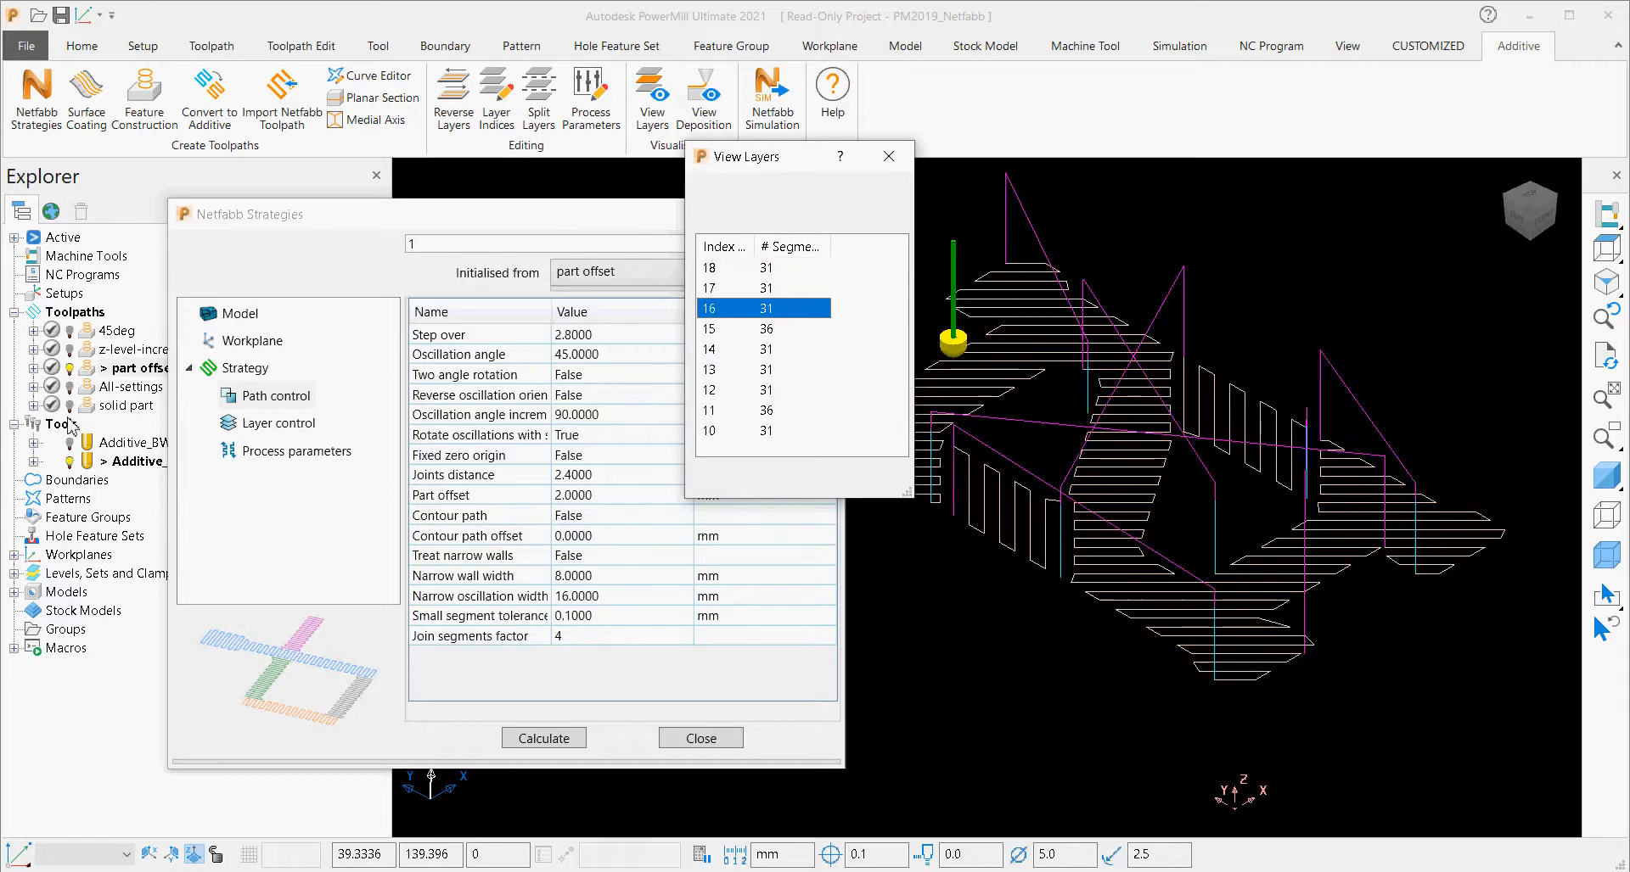
Compare the part offset and z-level-increment toolpaths by switching between them and overlaying both in the top view.
double_click(89, 355)
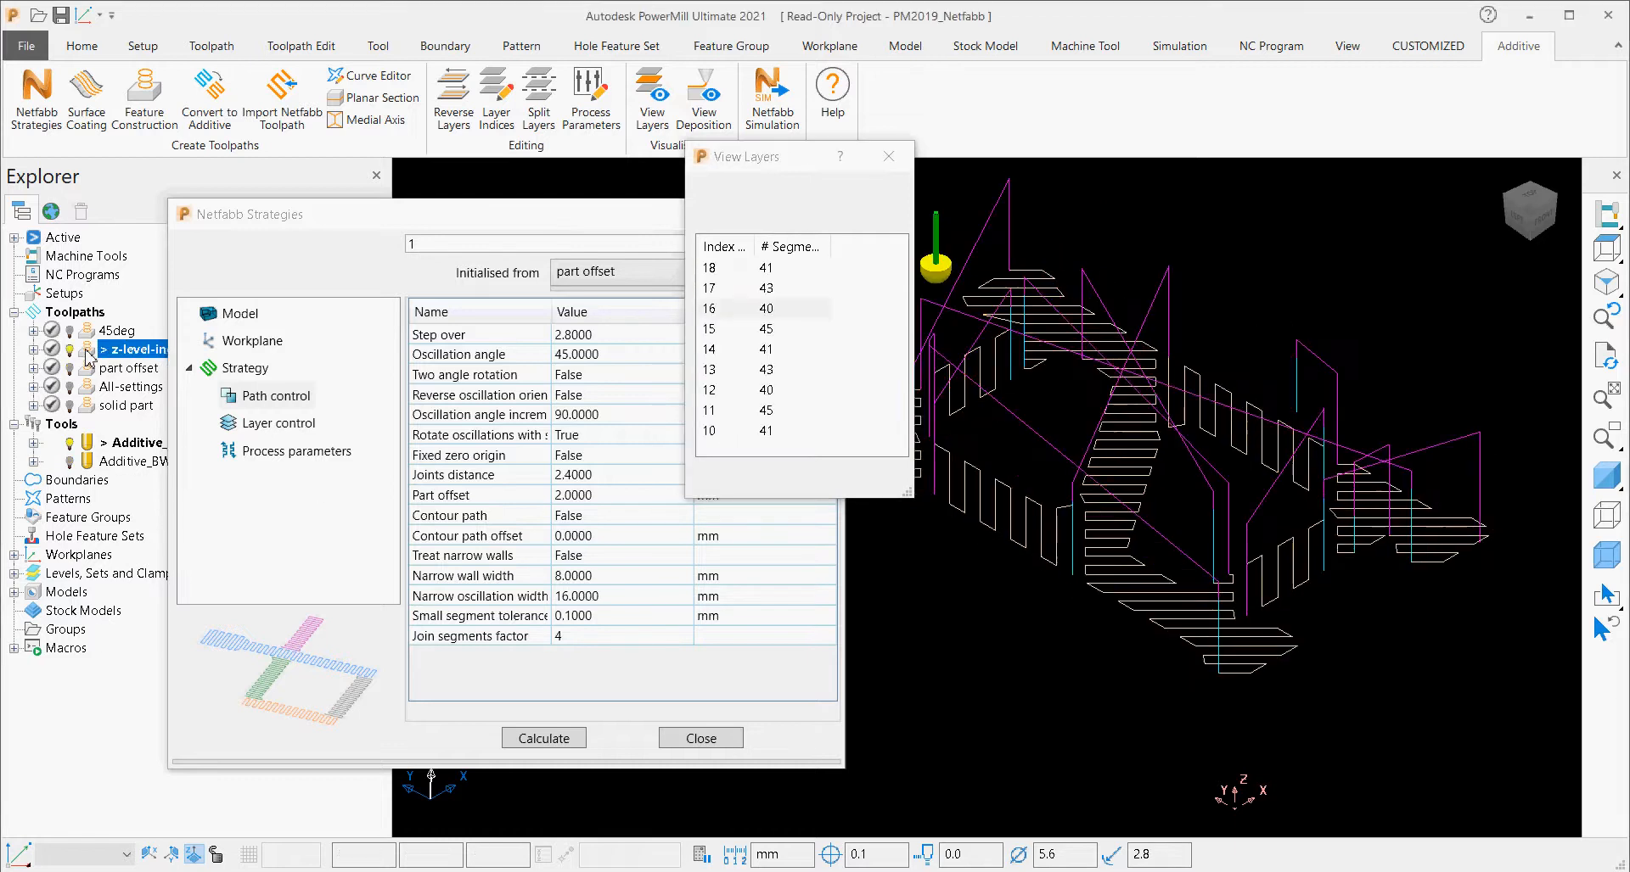
double_click(88, 370)
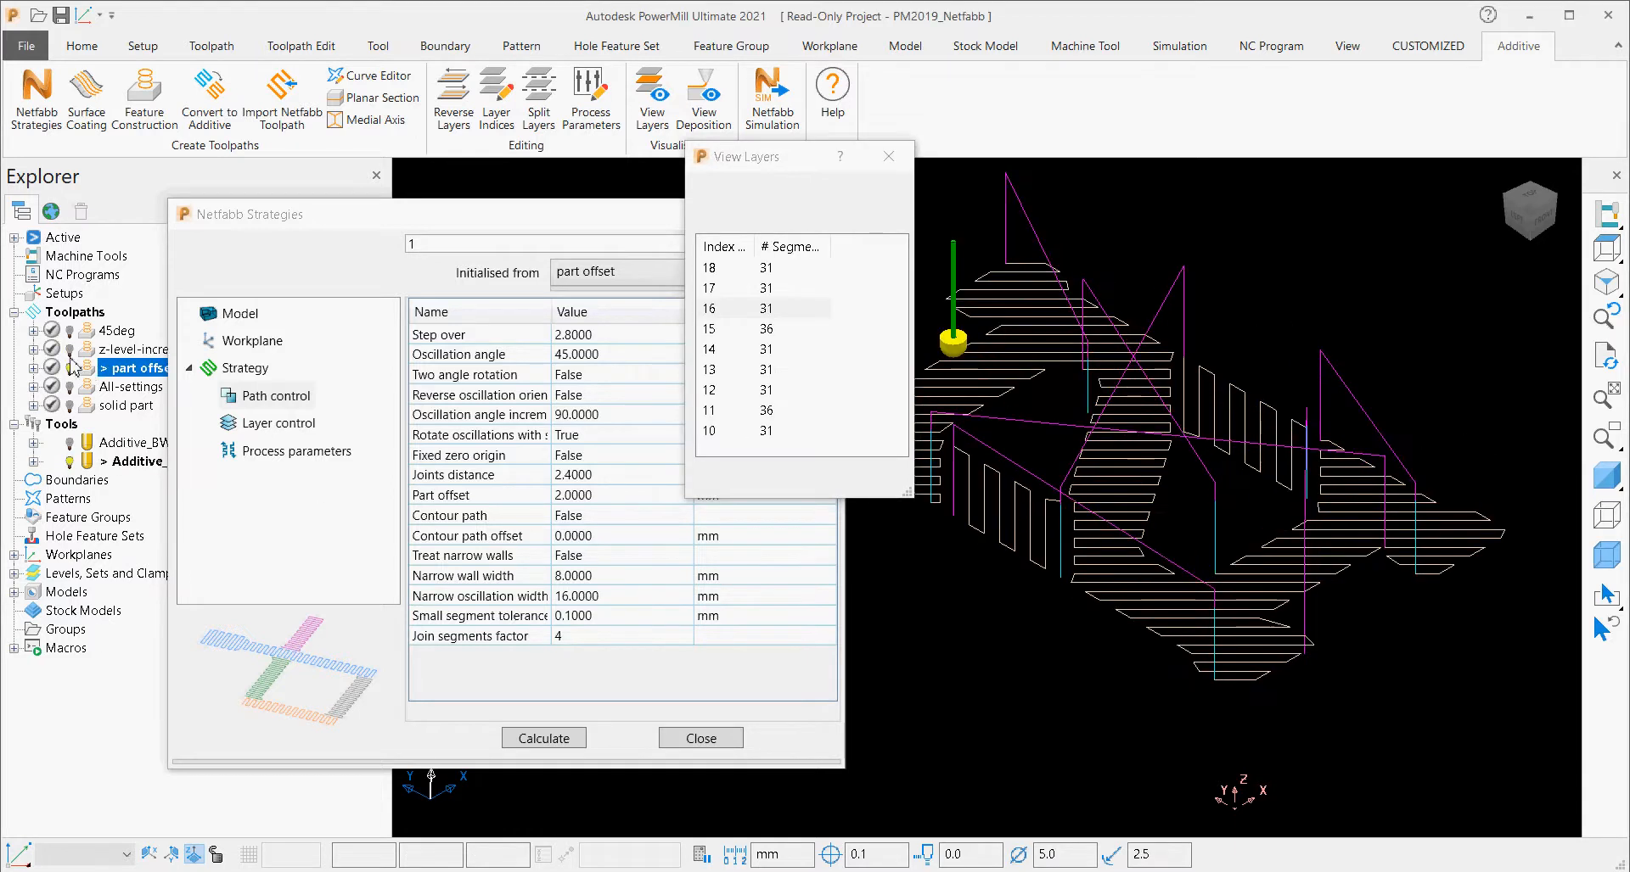
left_click(70, 348)
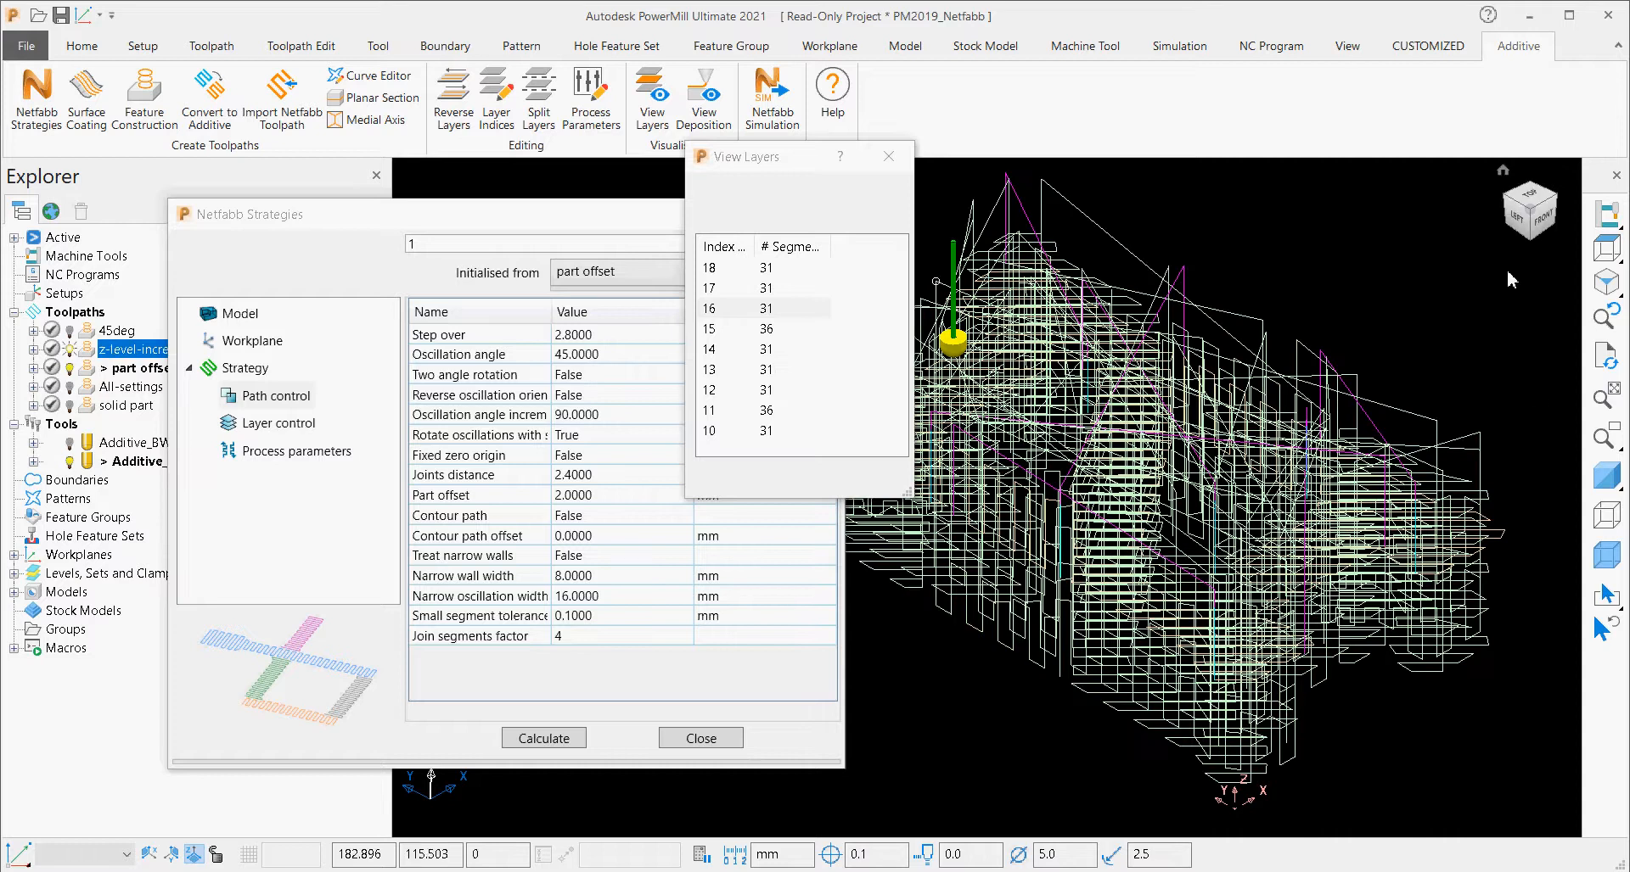
left_click(1528, 197)
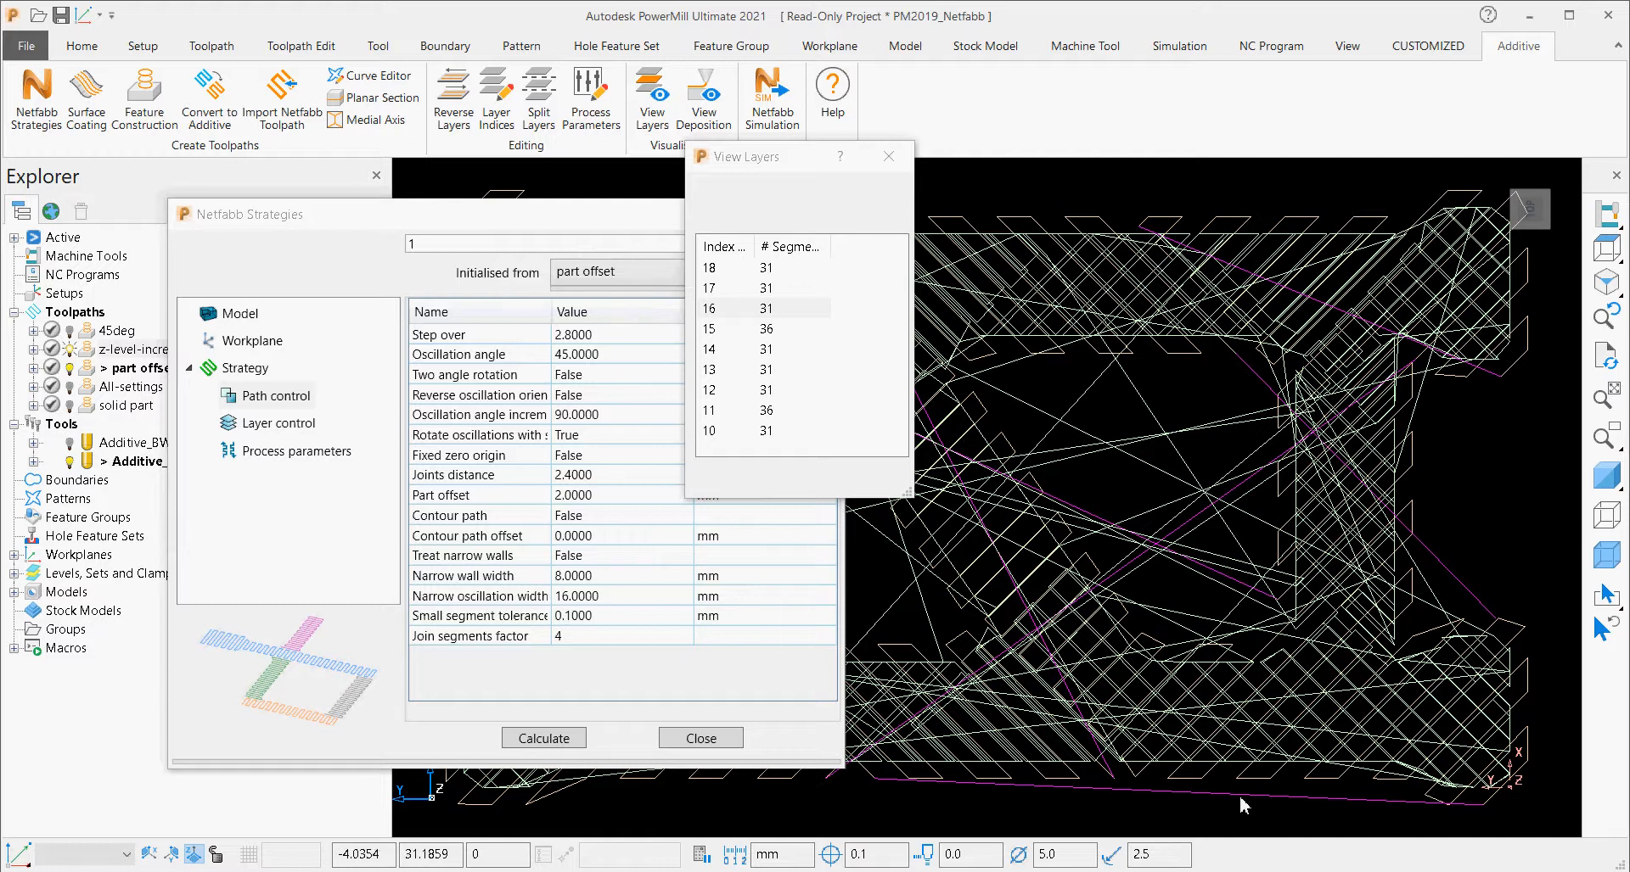
left_click(68, 350)
Activate the All-settings toolpath and display its layer 10.
double_click(85, 385)
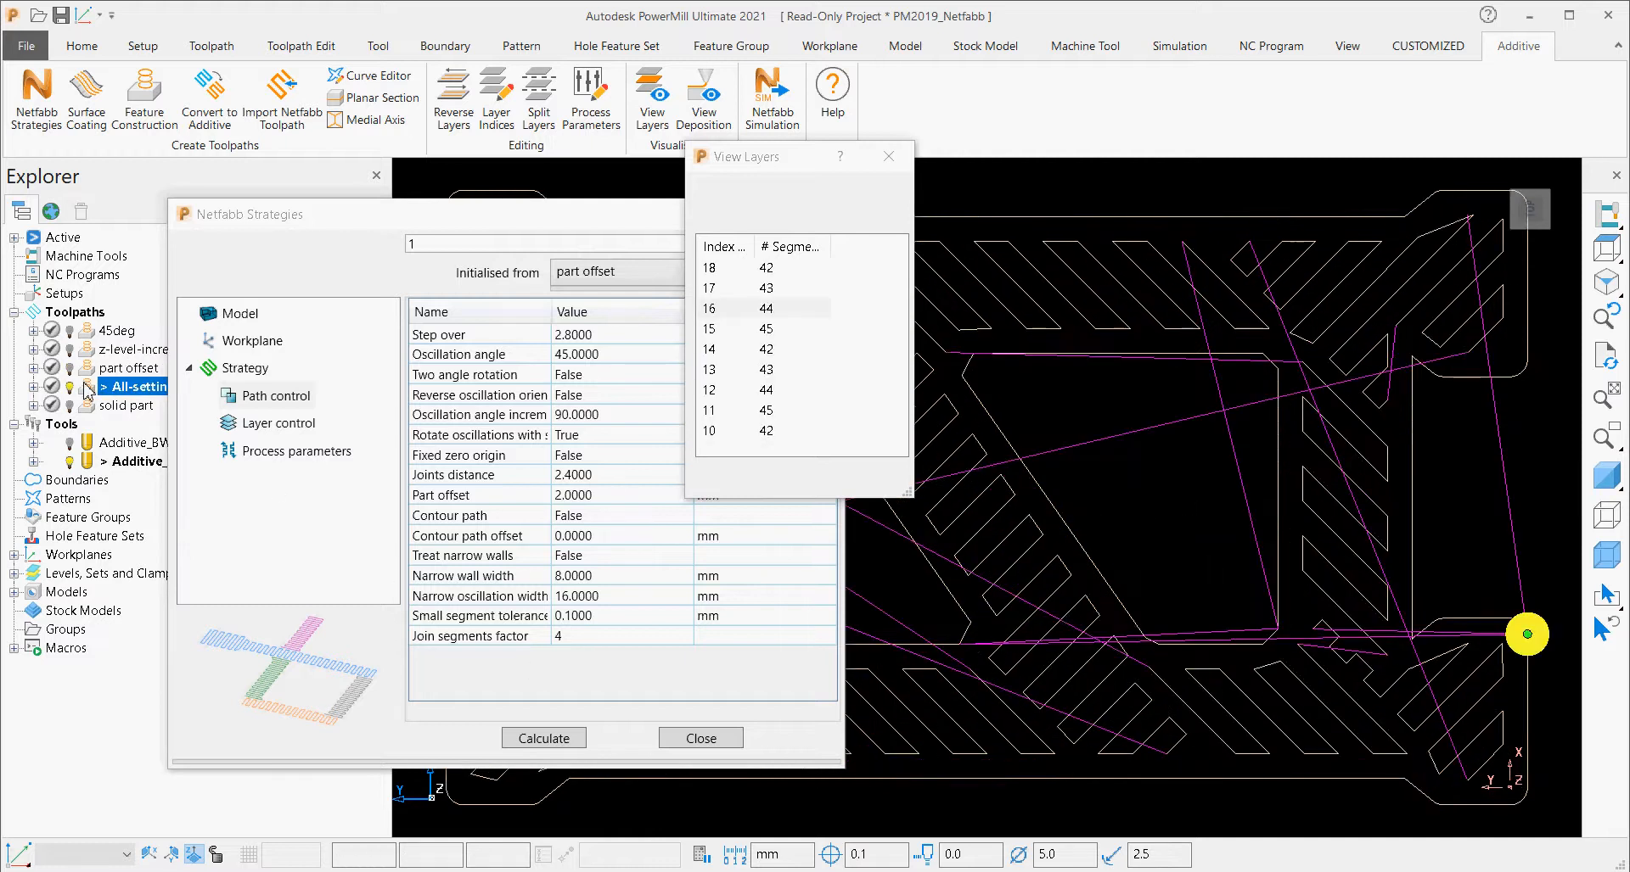
left_click(766, 433)
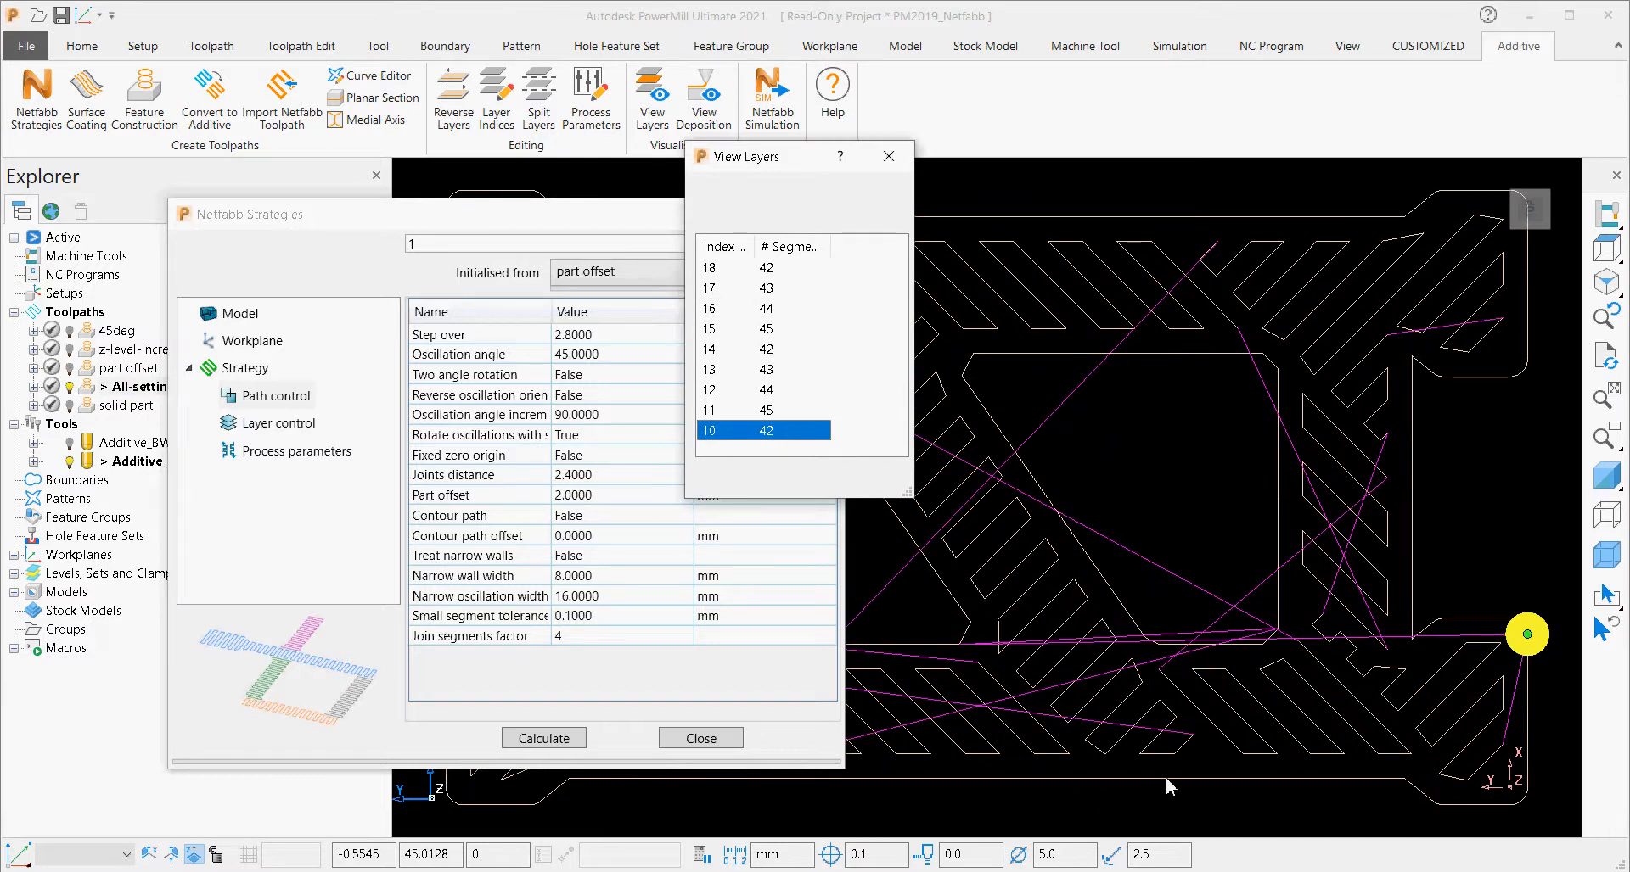
Compare the path control settings of All-settings and the activated solid part toolpath by initialising the Netfabb strategy from each.
left_click(626, 276)
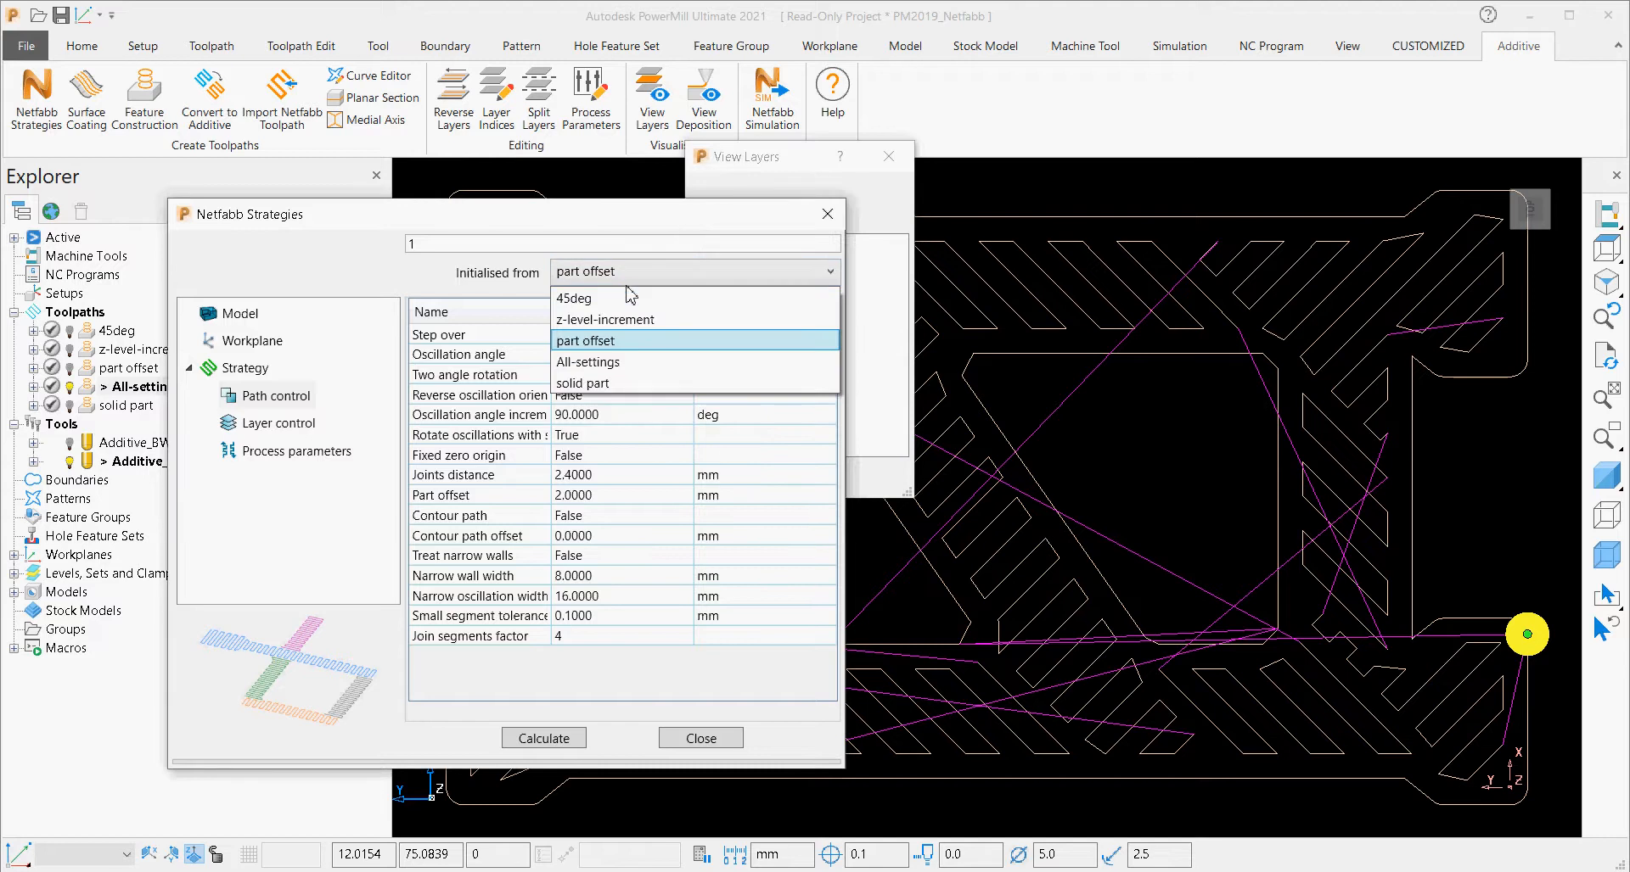
left_click(606, 363)
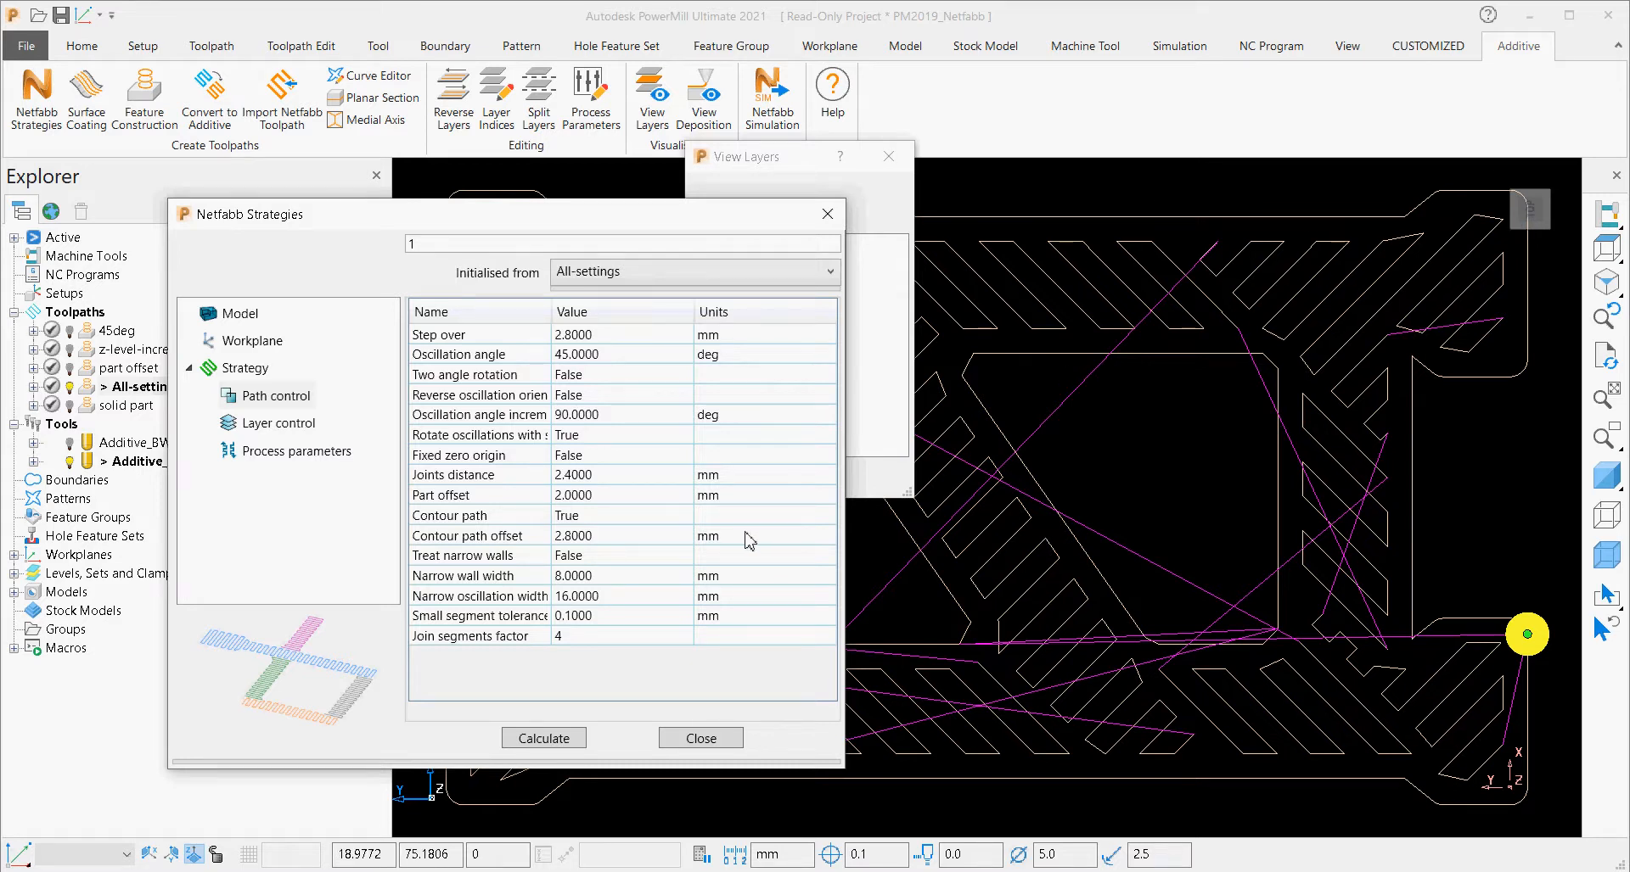
double_click(100, 407)
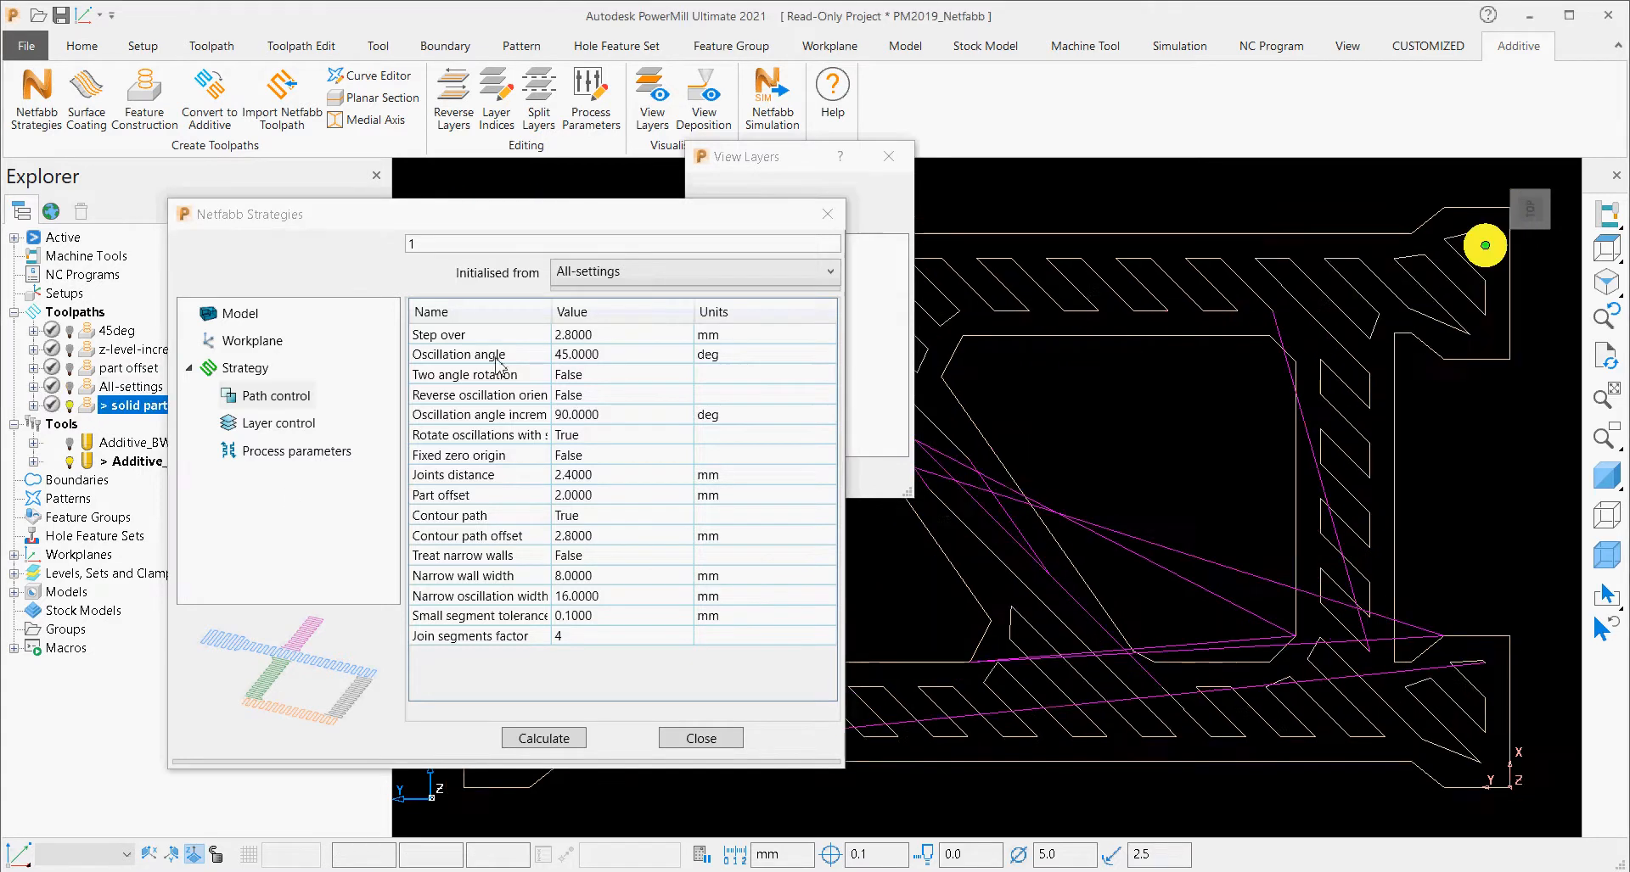
left_click(690, 277)
left_click(655, 383)
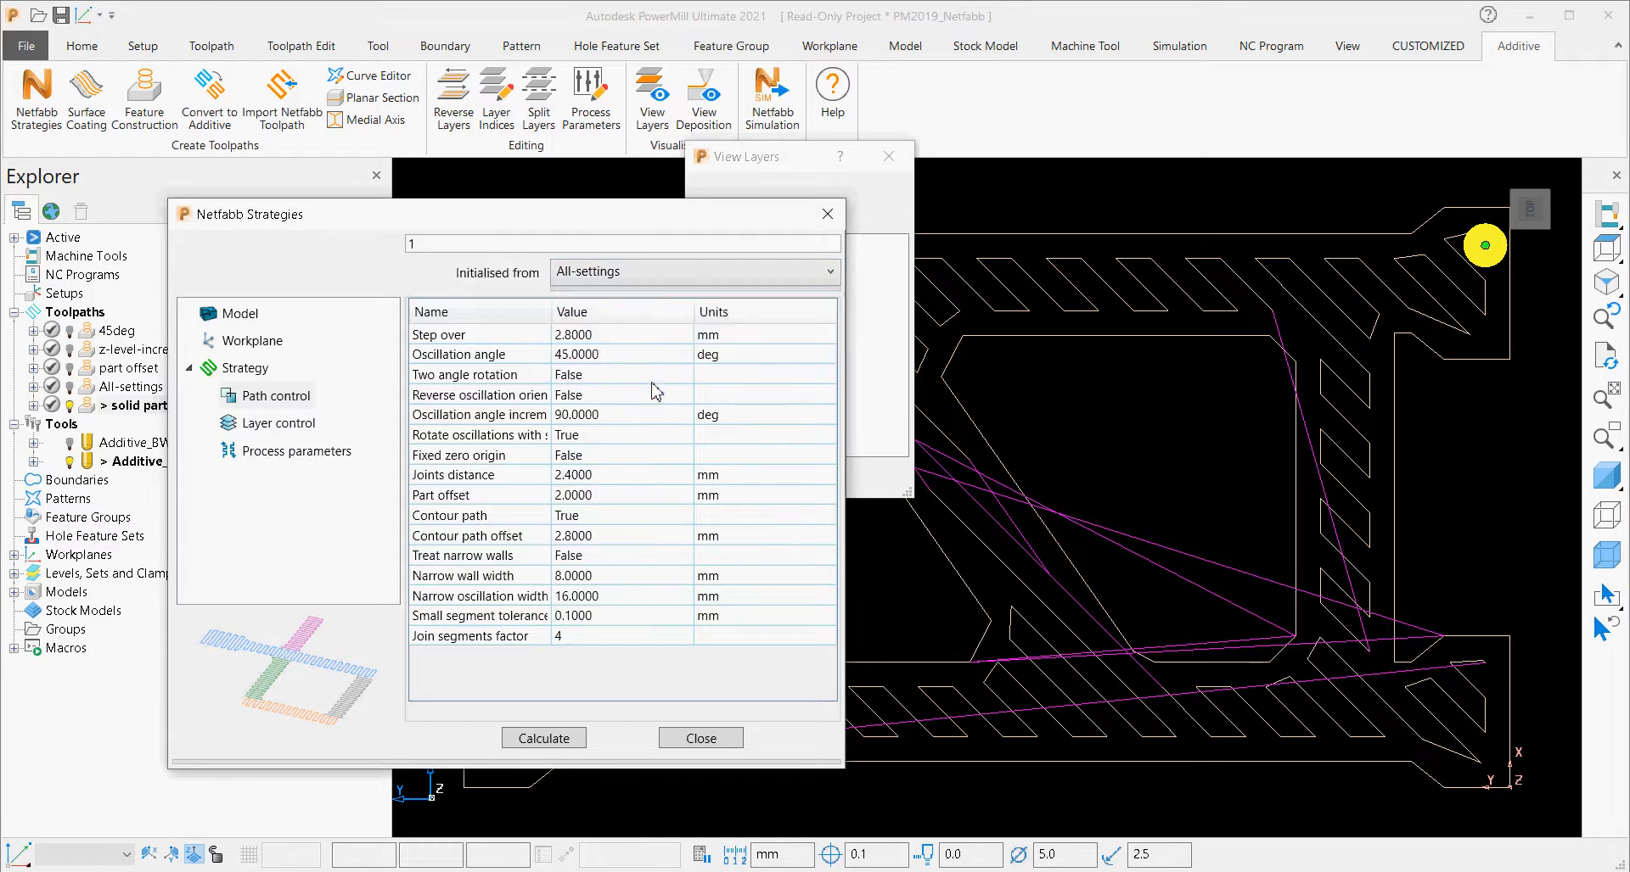
Shade the model to view it with the solid part toolpath, and close the View Layers and Netfabb Strategies dialogs.
middle_click_drag(1173, 531, 1312, 511, "shift")
scroll(1313, 511, "down", 3)
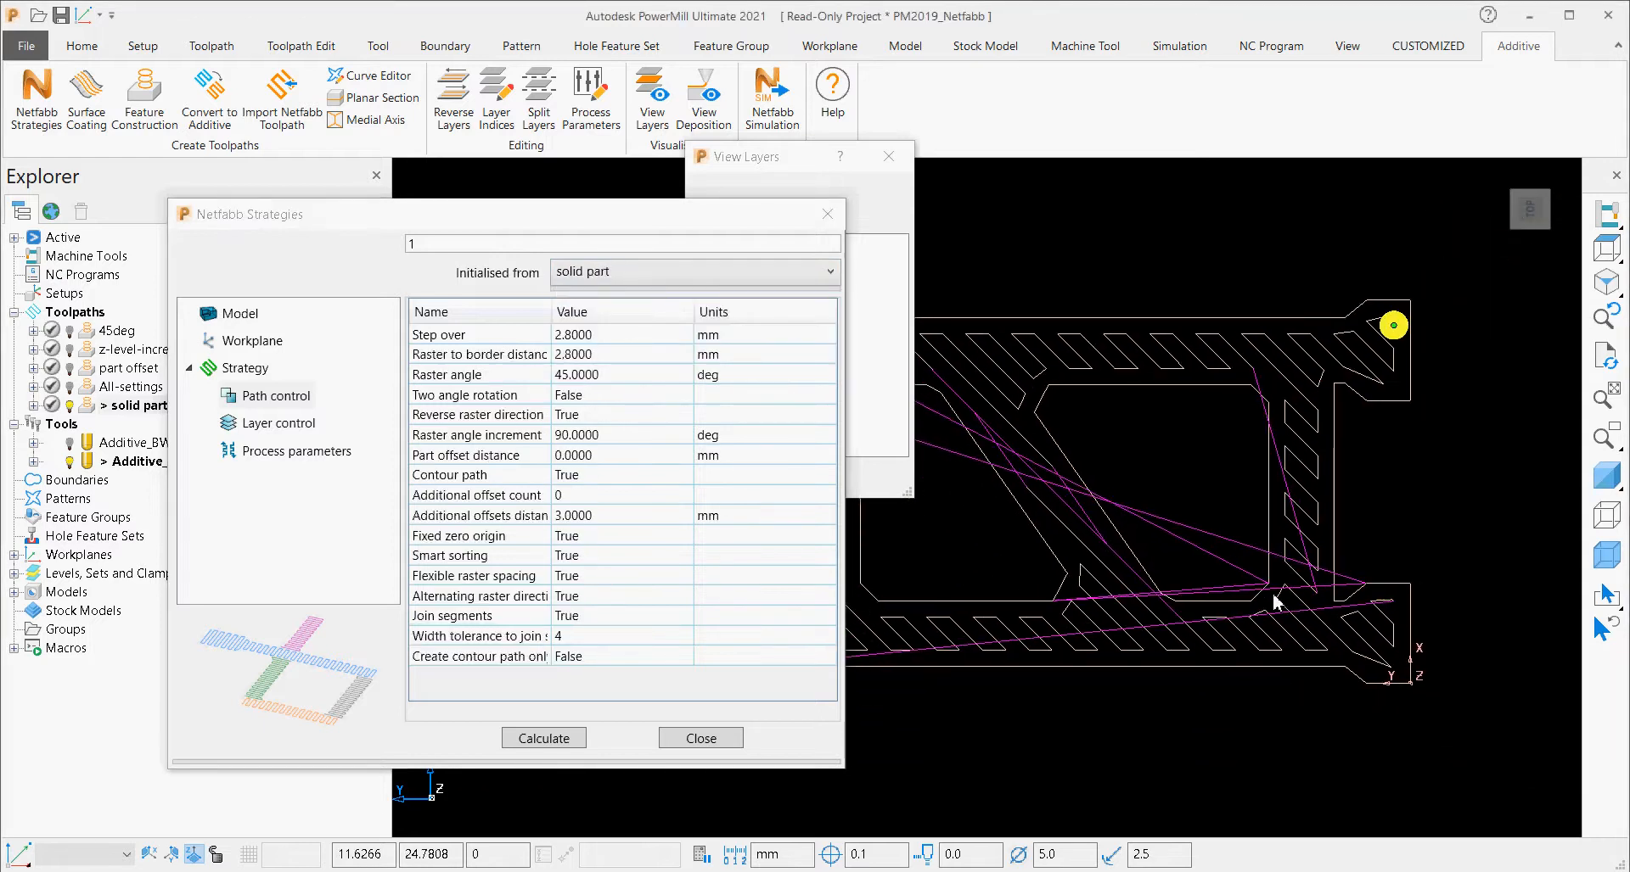
middle_click_drag(1230, 627, 1286, 630, "shift")
left_click(1615, 475)
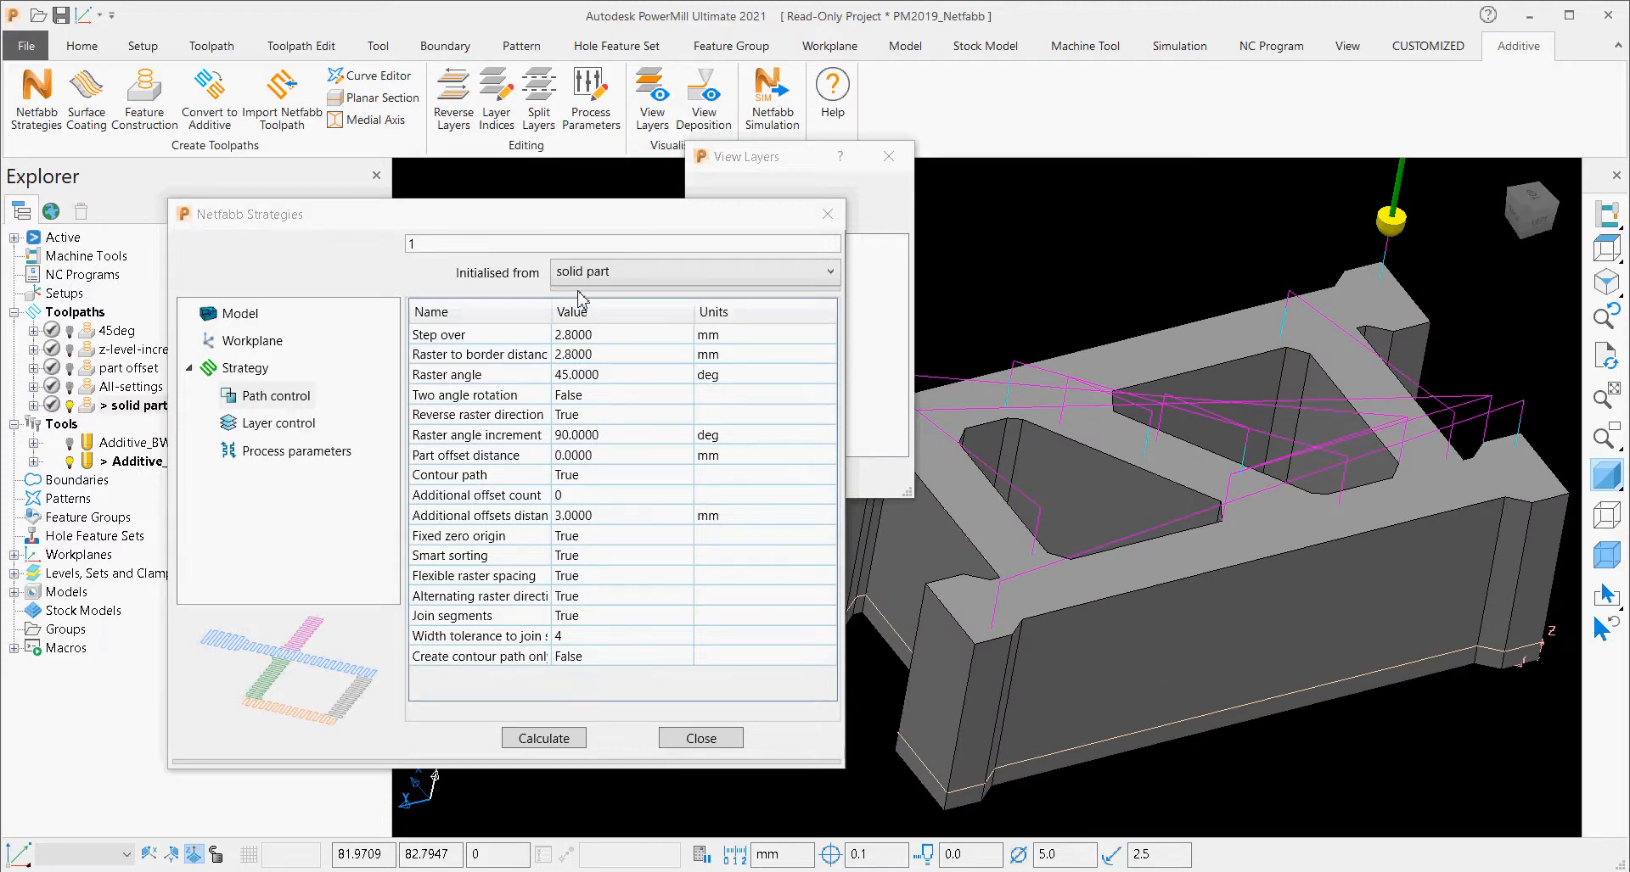
middle_click_drag(1324, 656, 1314, 583)
middle_click_drag(1278, 507, 1209, 694)
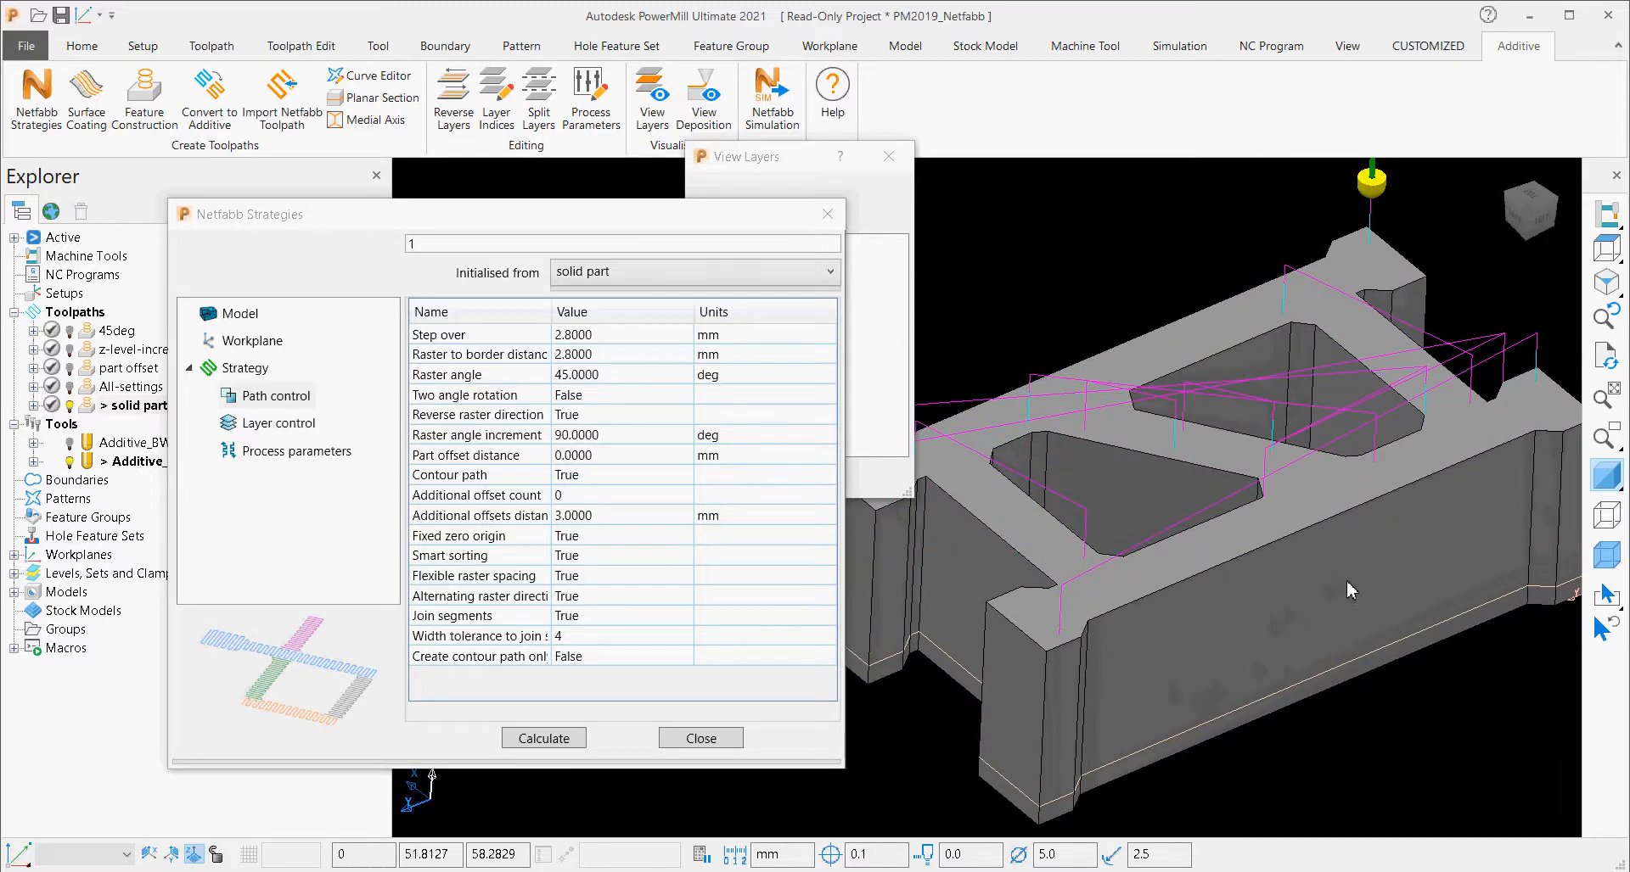
left_click(901, 157)
left_click(697, 739)
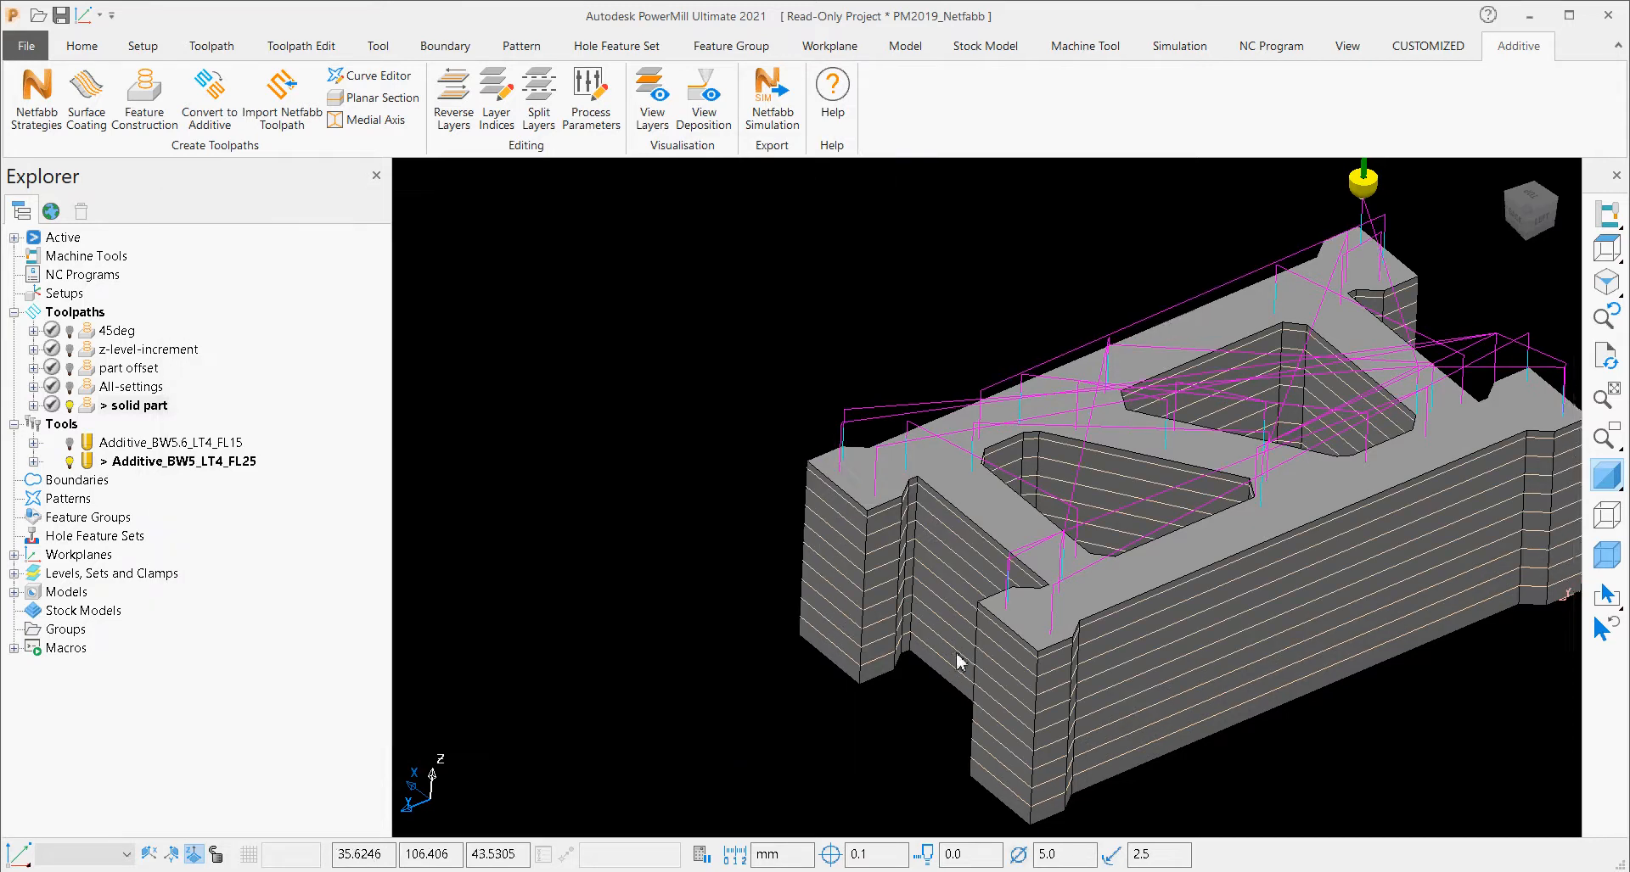
Activate the part offset toolpath and play its additive deposition animation with the automatic tool.
middle_click_drag(956, 654, 773, 678, "shift")
double_click(90, 371)
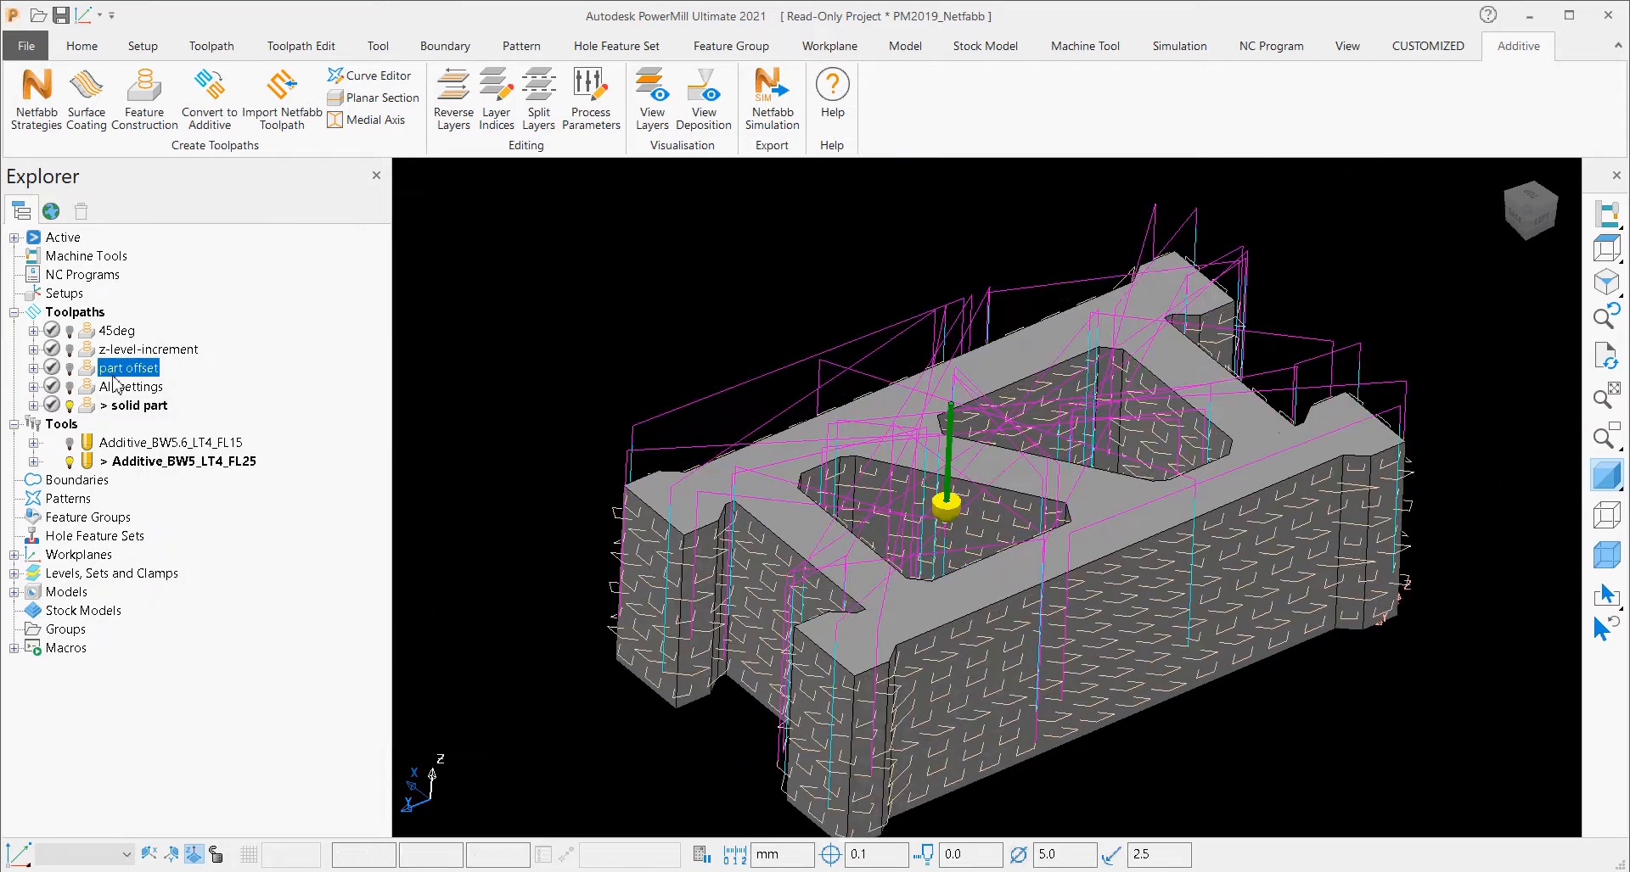
middle_click_drag(784, 306, 751, 294, "shift")
left_click(706, 127)
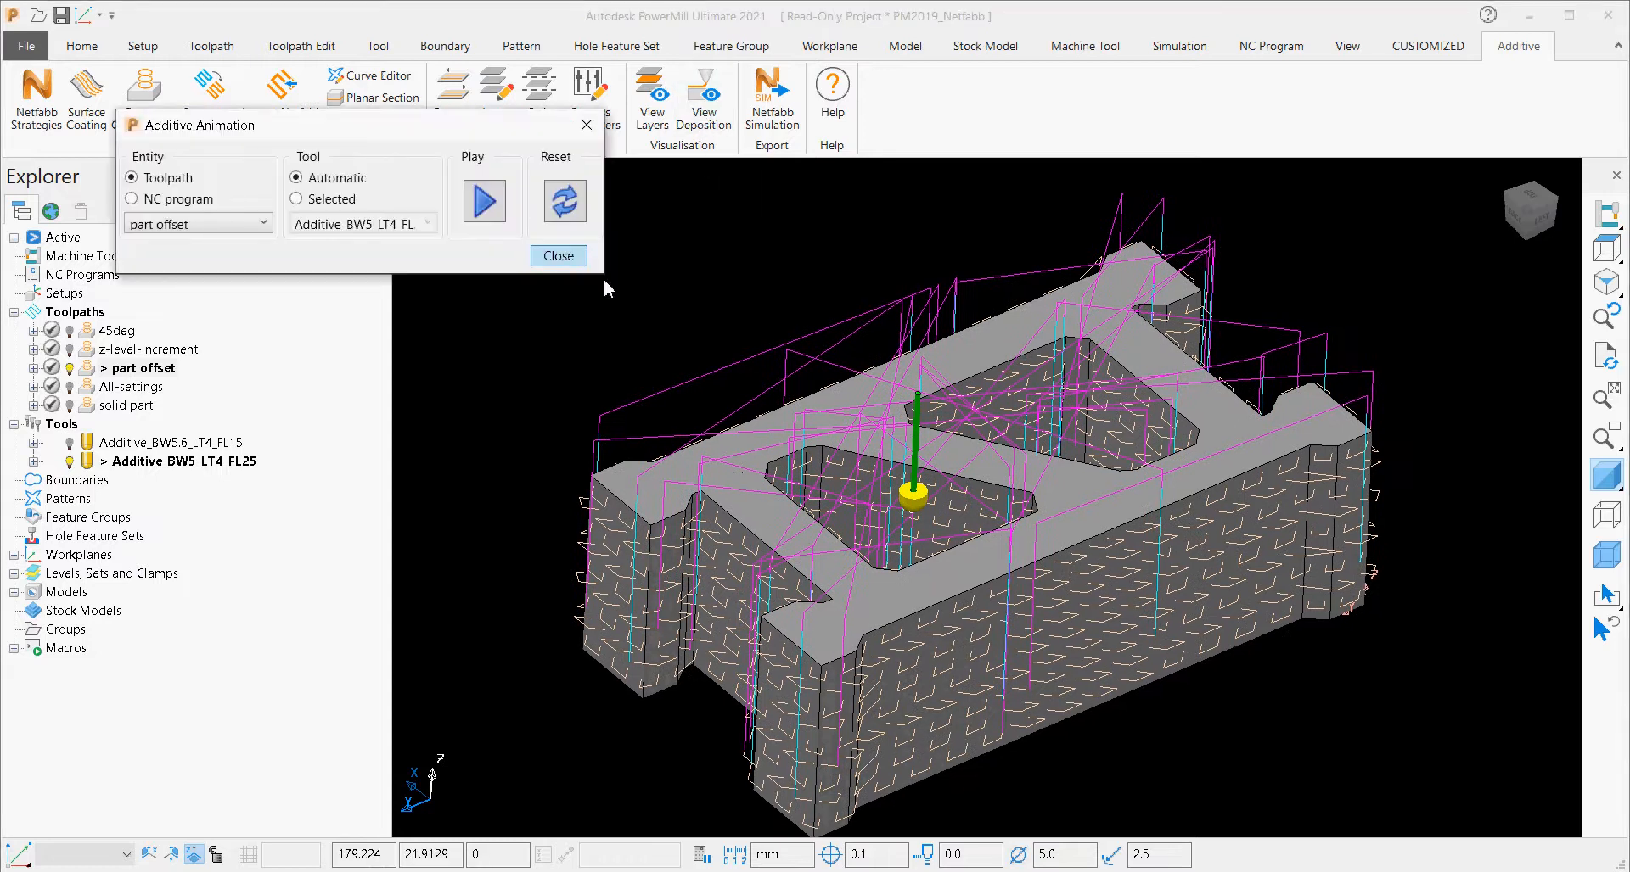
left_click_drag(411, 134, 651, 196)
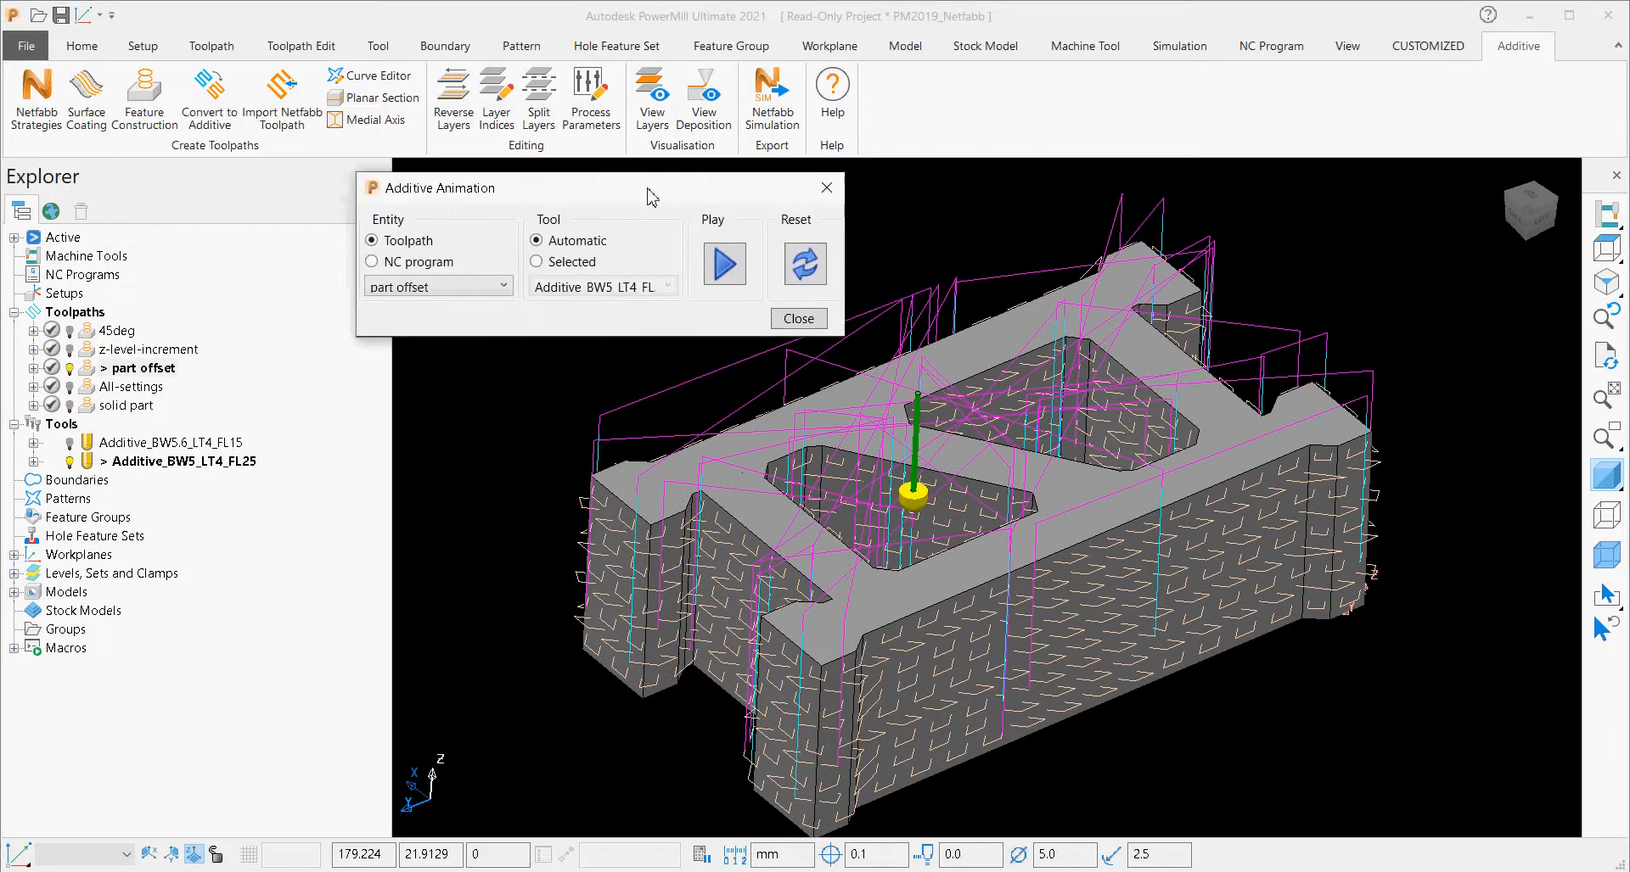
left_click(506, 292)
left_click(403, 352)
left_click(741, 273)
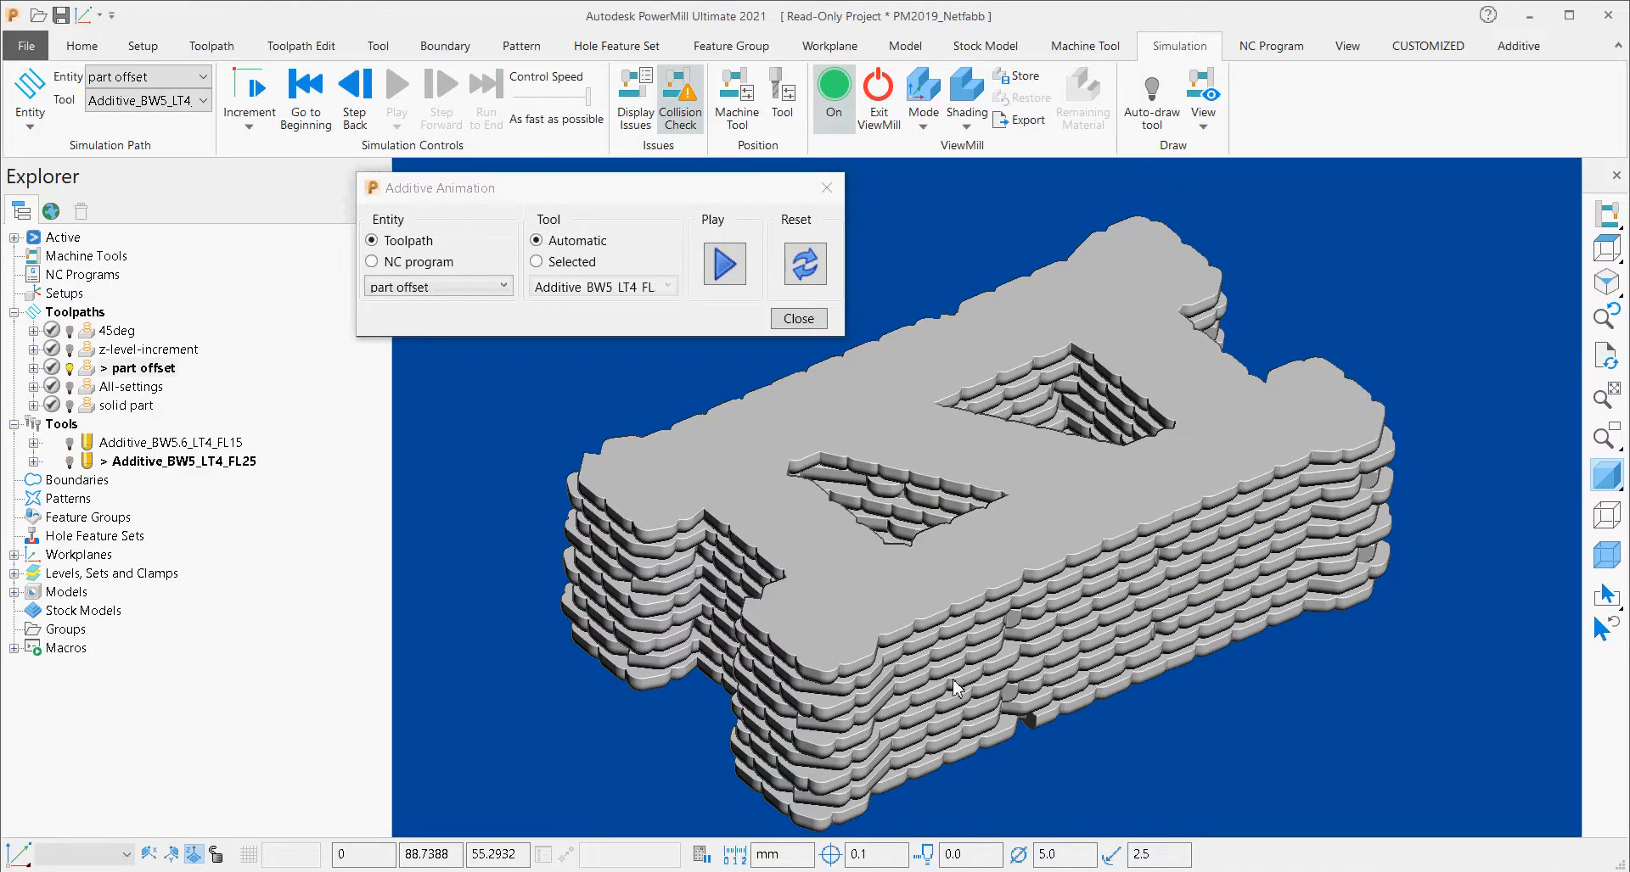
Reset the additive animation and play the deposition of the All-settings toolpath.
left_click(819, 259)
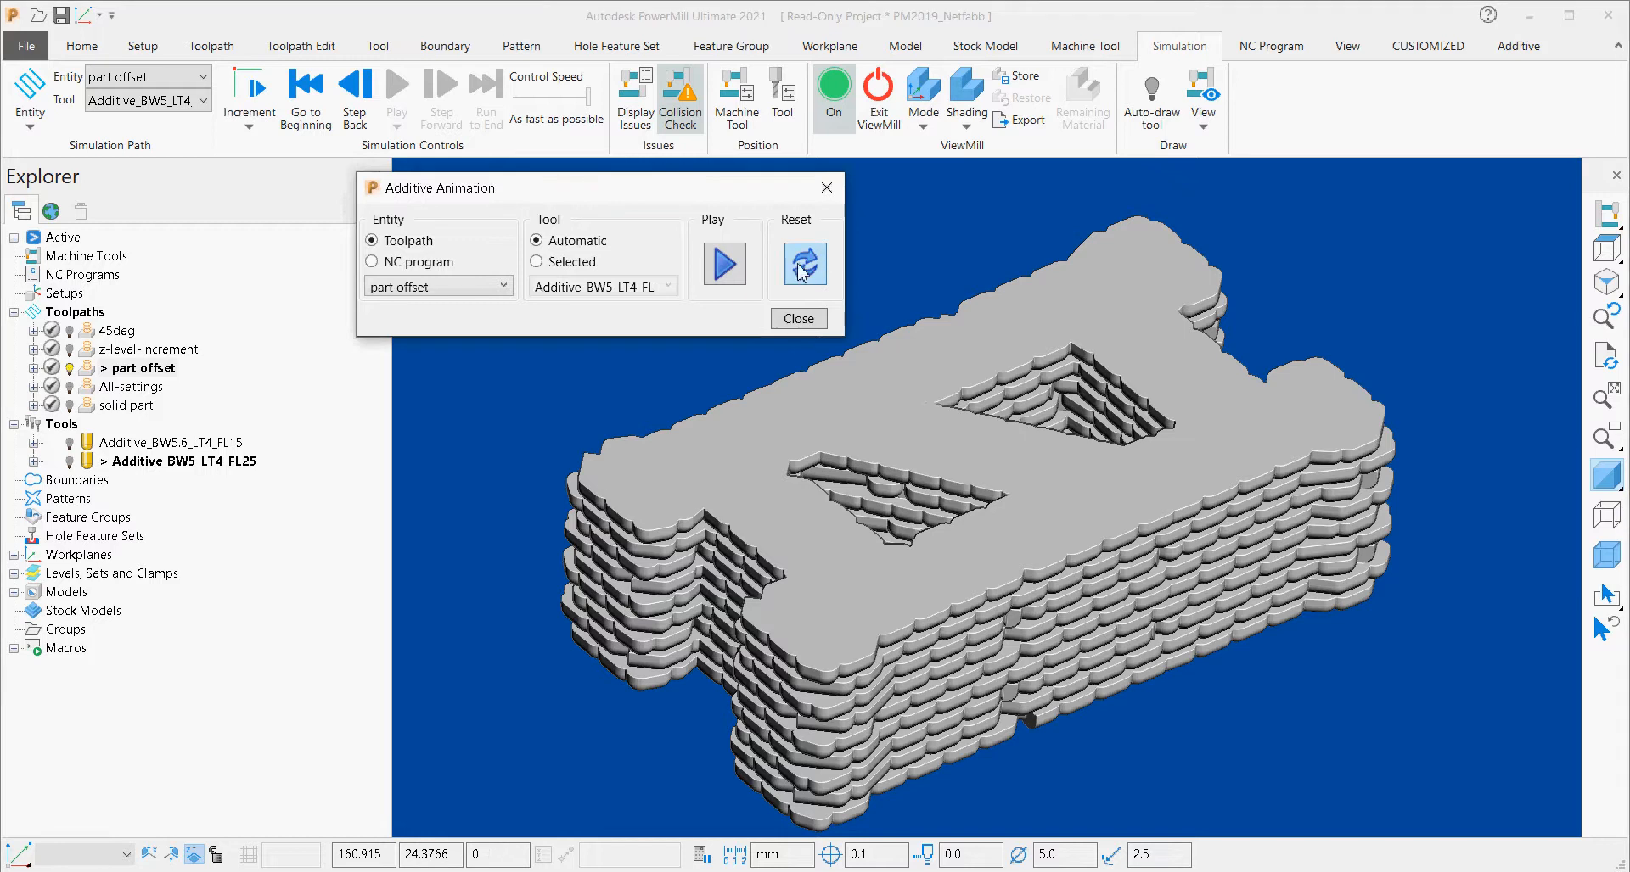
left_click(450, 288)
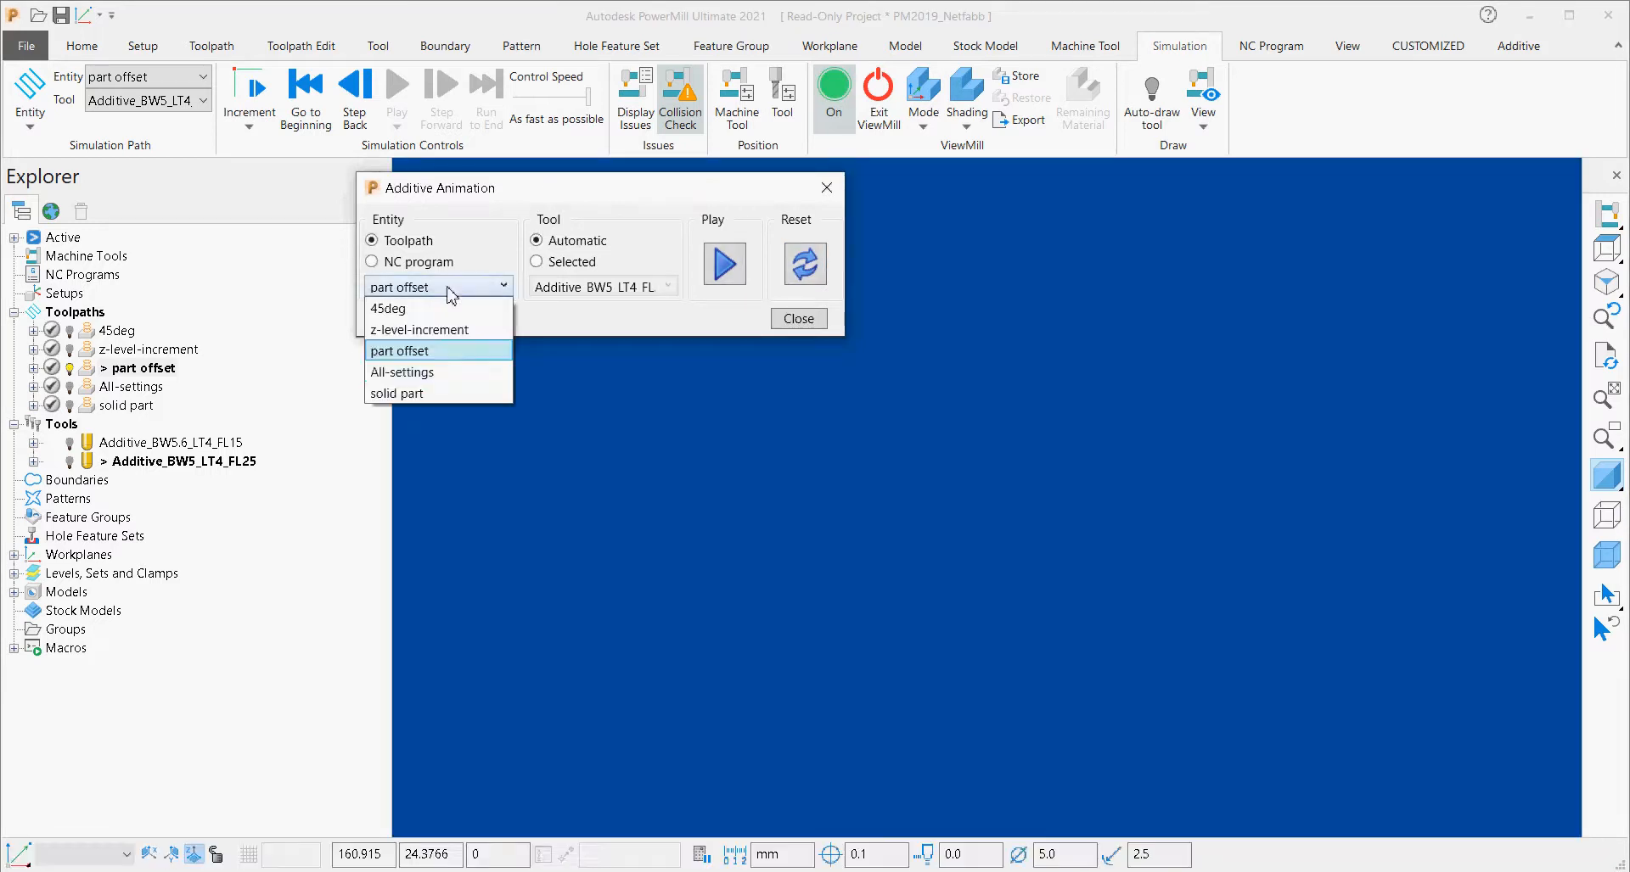
left_click(453, 373)
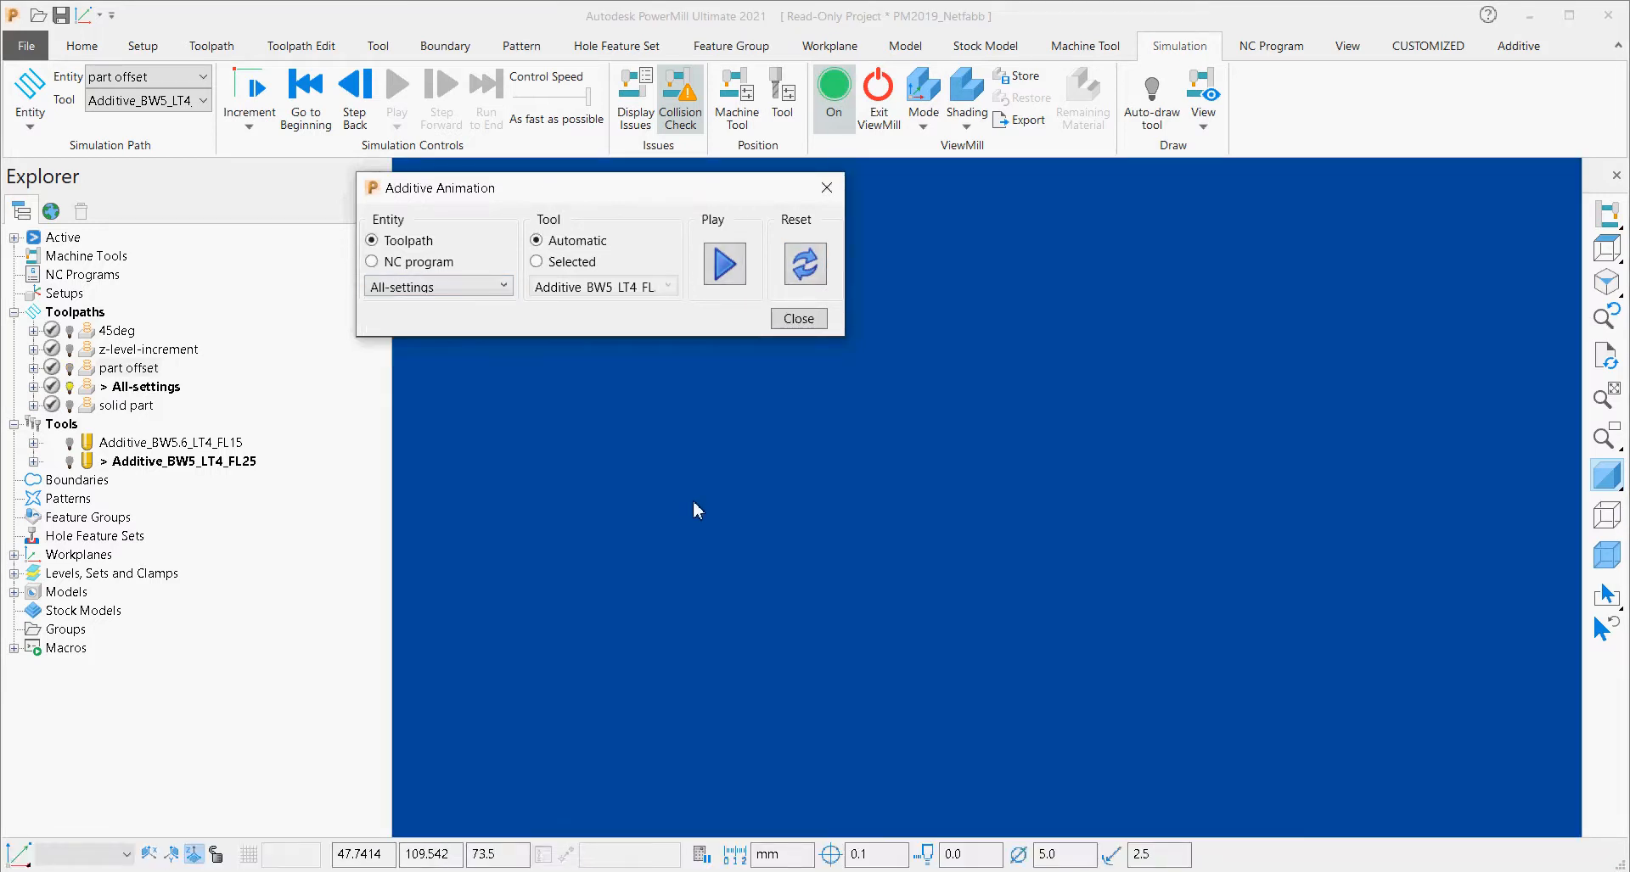
left_click(724, 264)
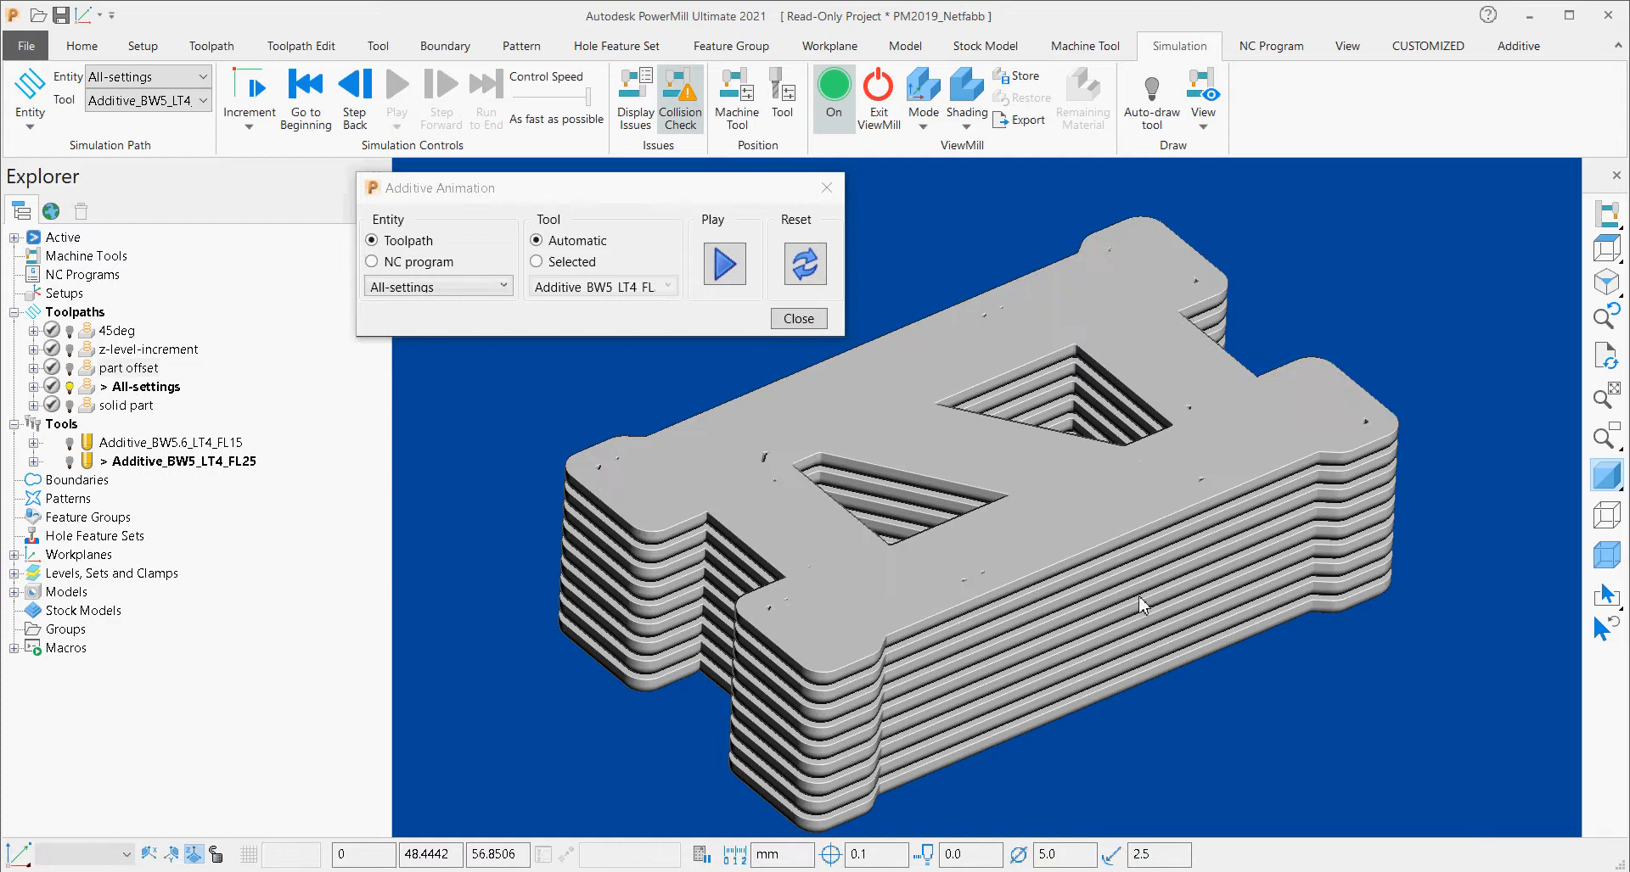
Clear the All-settings deposition and play the additive animation of the solid part toolpath.
left_click(806, 270)
left_click(443, 287)
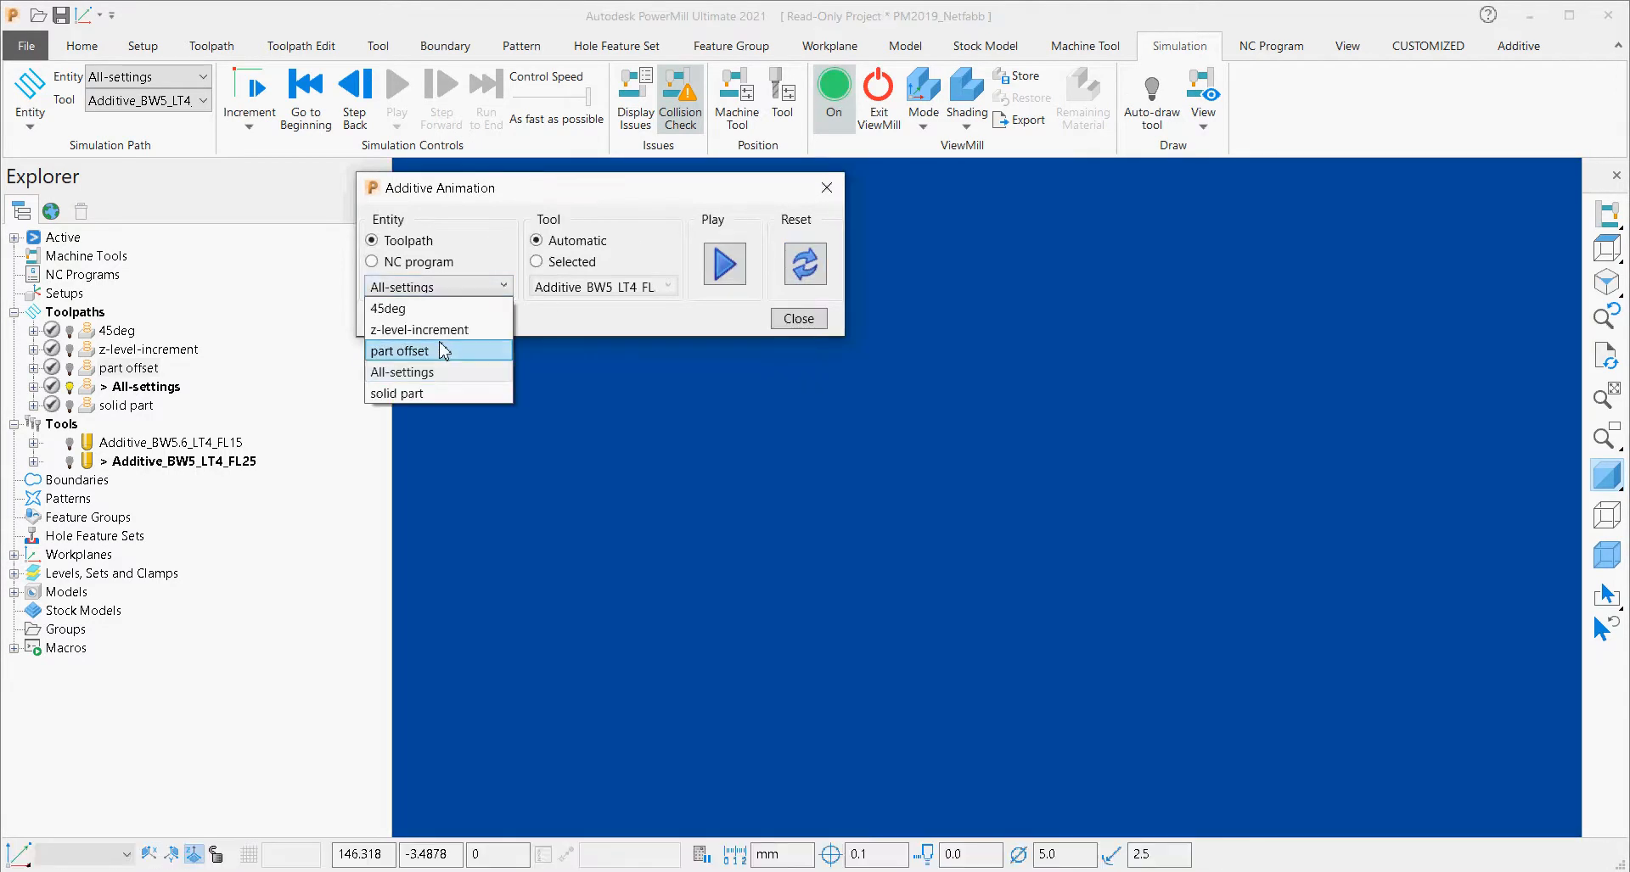
left_click(427, 396)
left_click(726, 270)
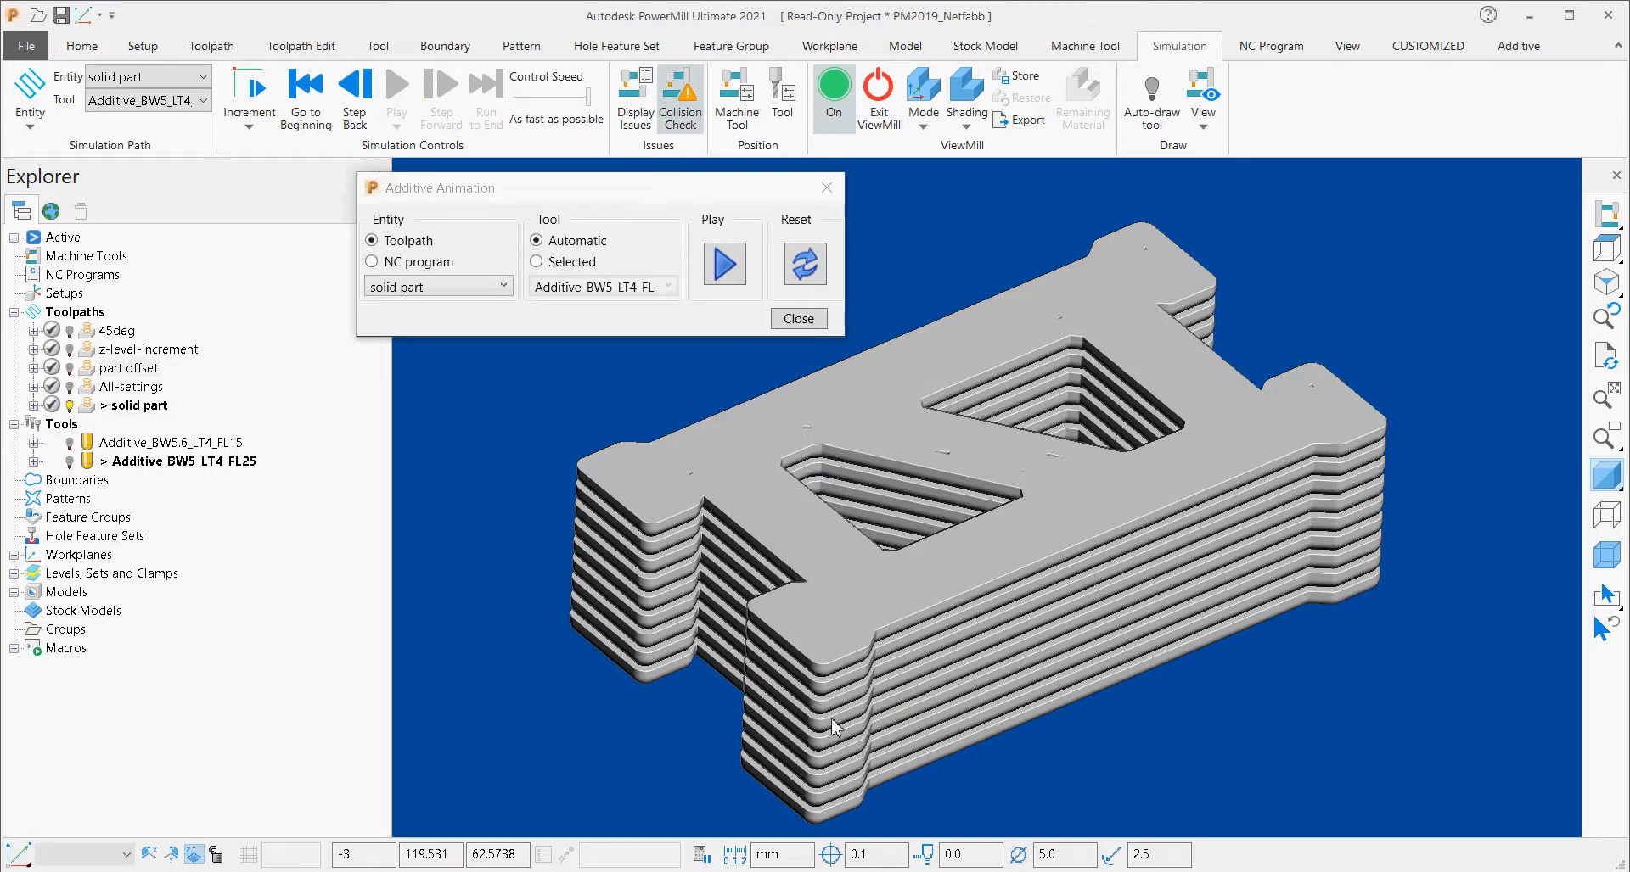
Reset and close the additive animation, and return to the Additive commands.
left_click(799, 283)
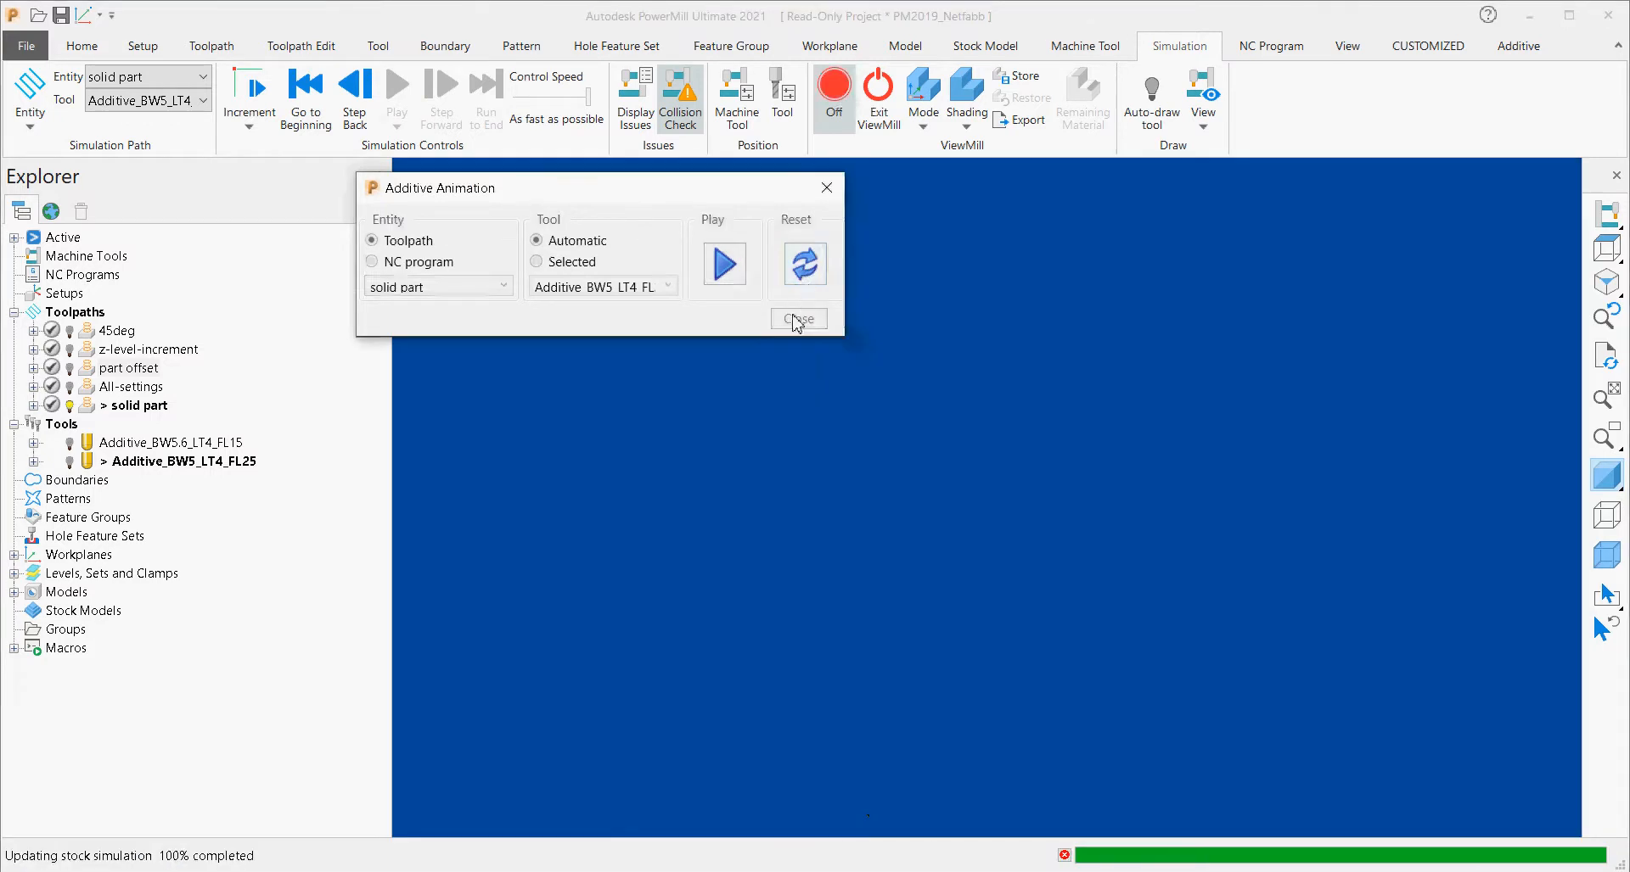
left_click(793, 320)
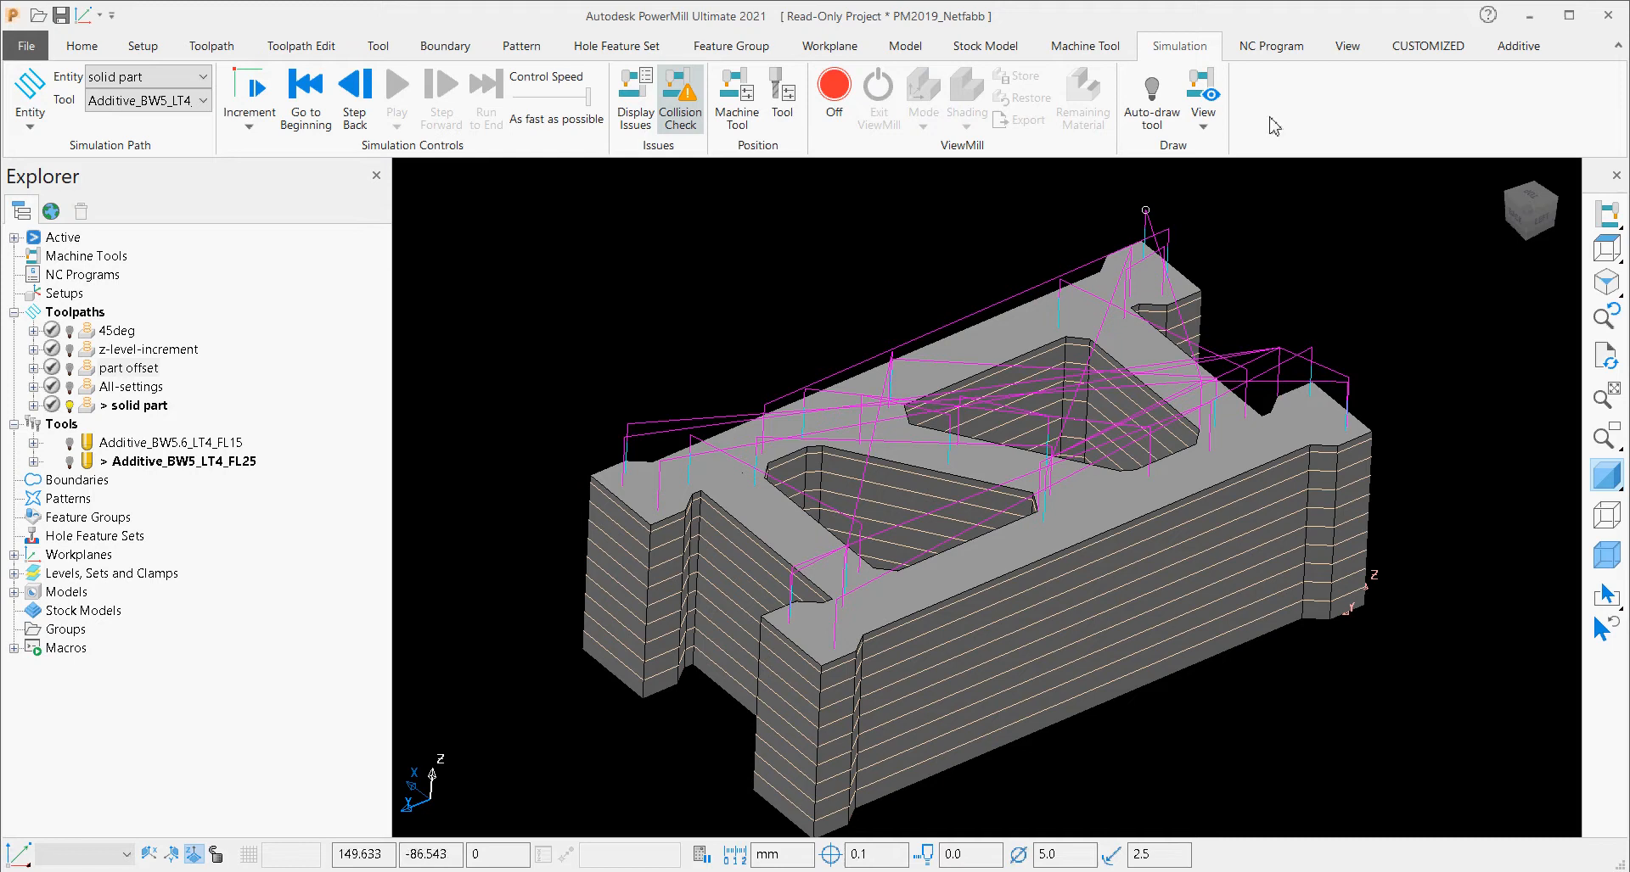
left_click(1518, 46)
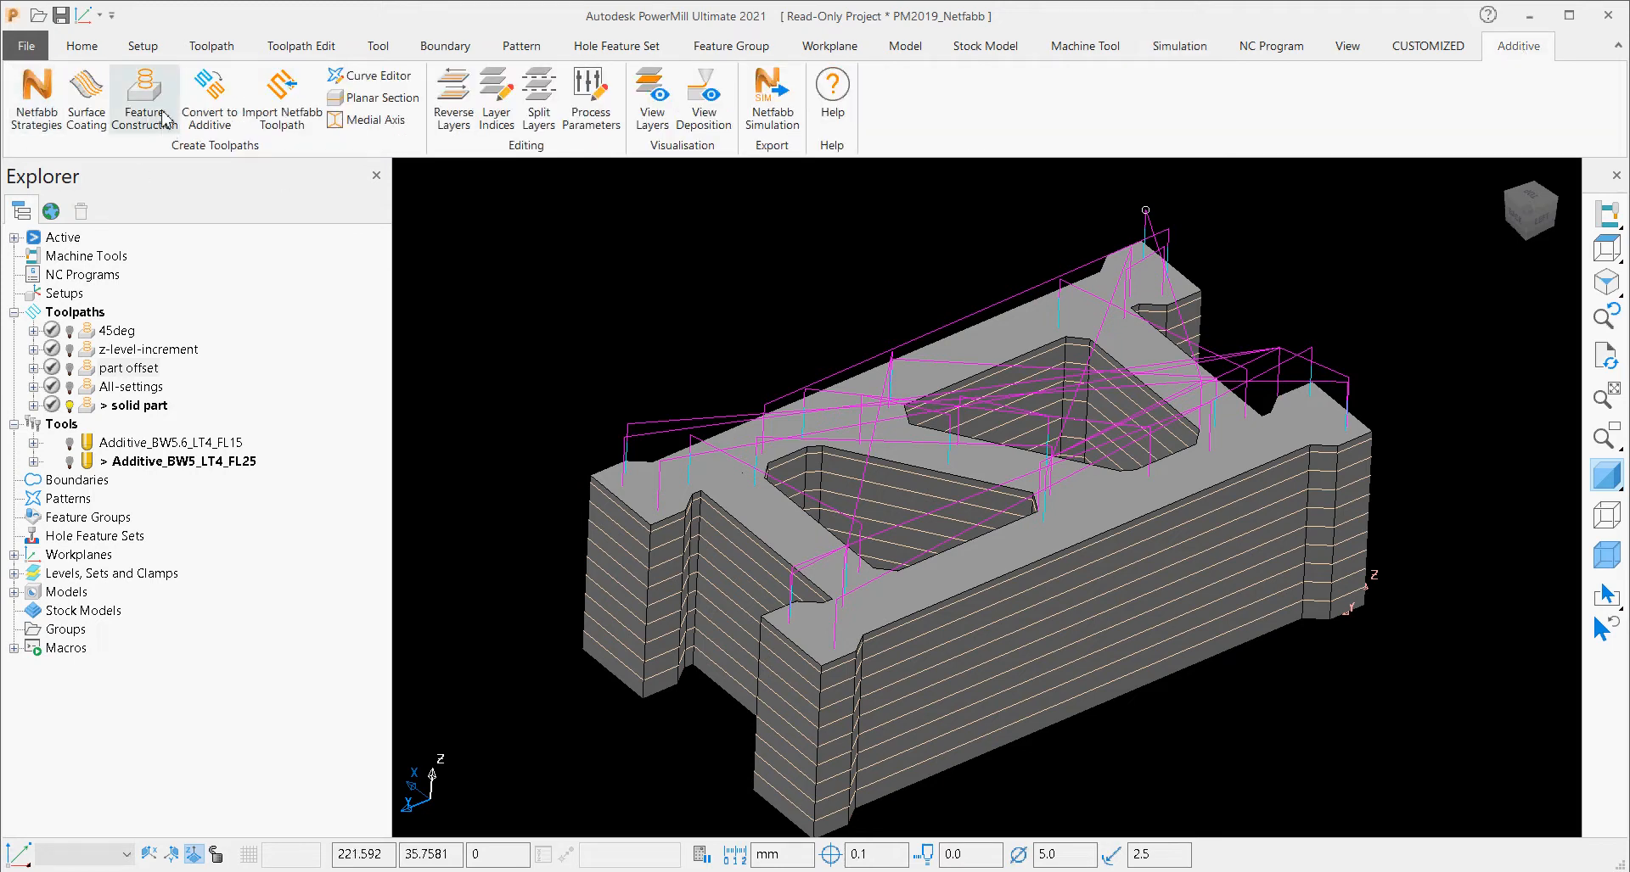
Open the Surface Coating Part I project from the additive demonstrations page and show its project tree.
left_click(51, 212)
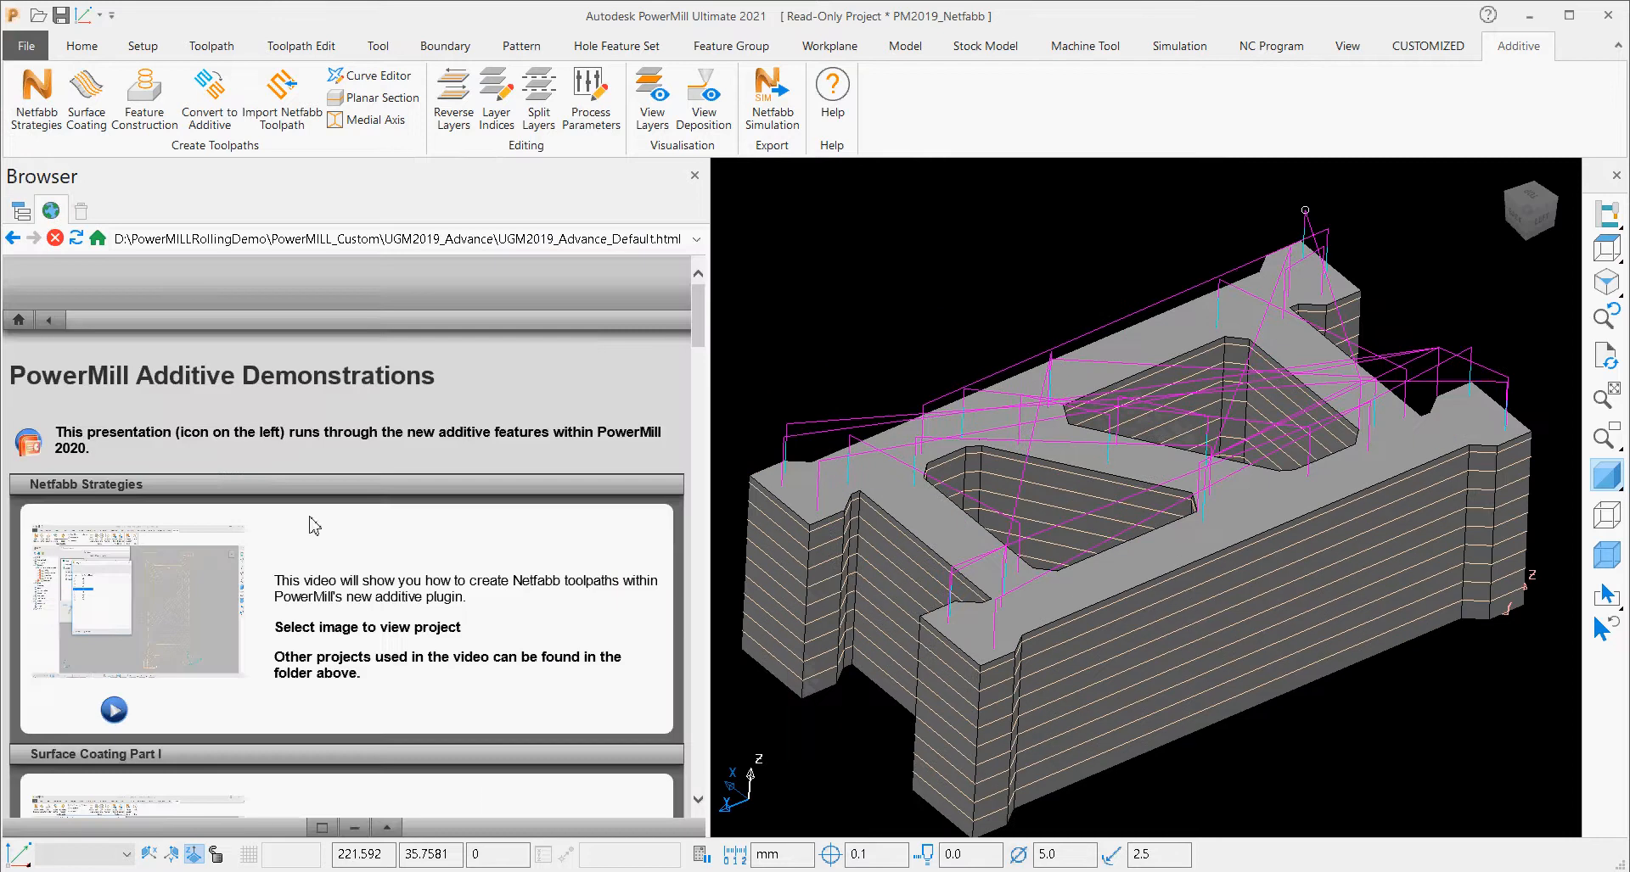
scroll(316, 526, "down", 3)
left_click(240, 578)
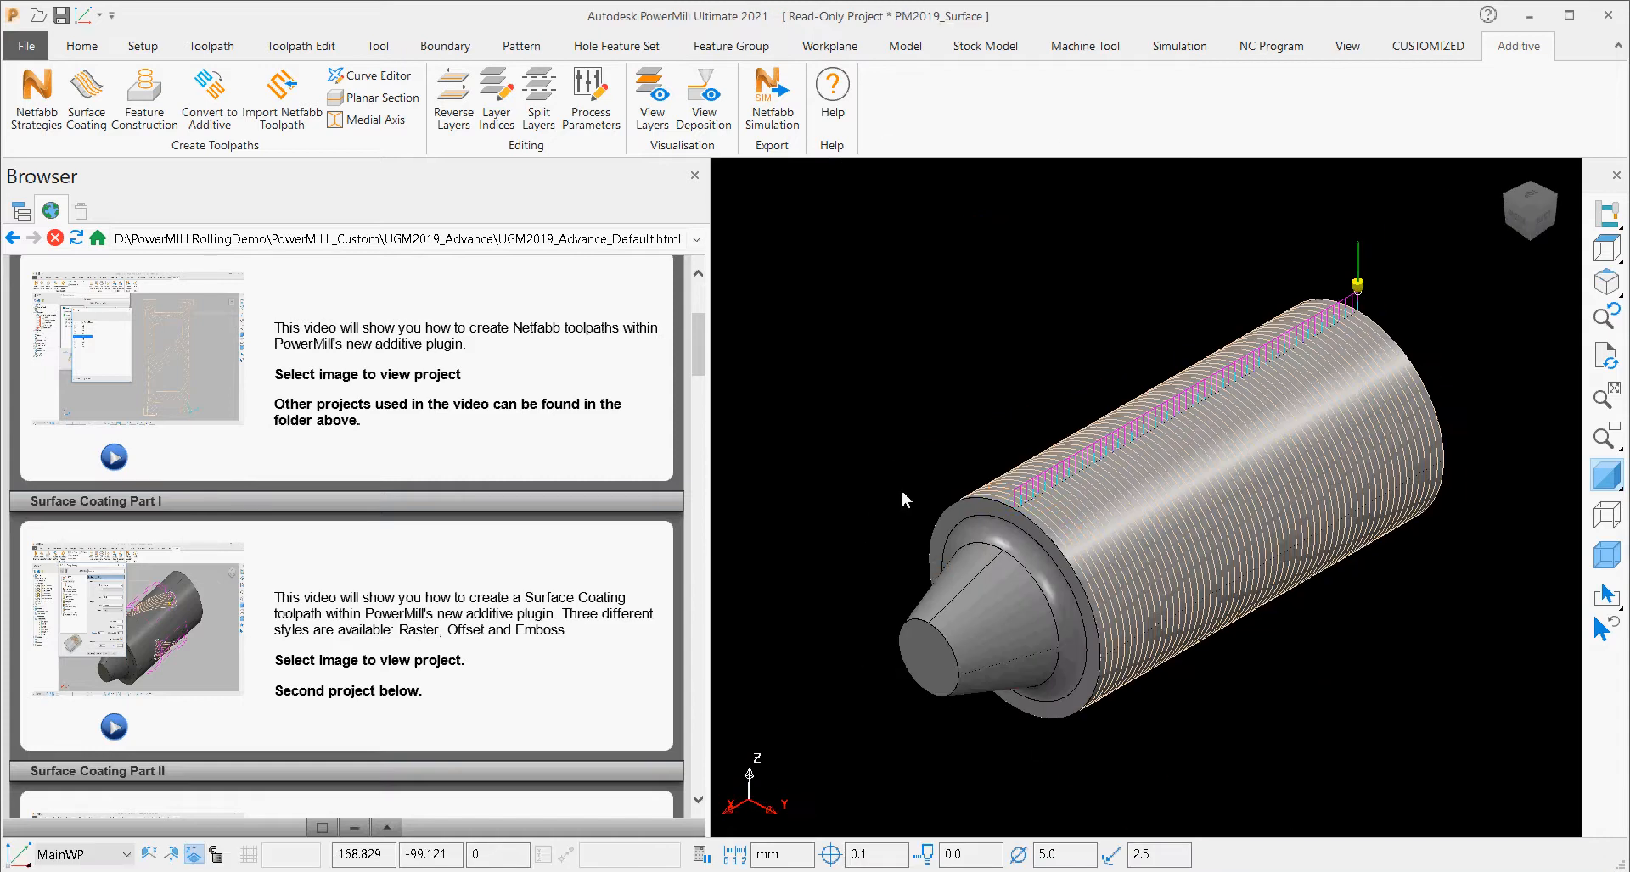
left_click(22, 212)
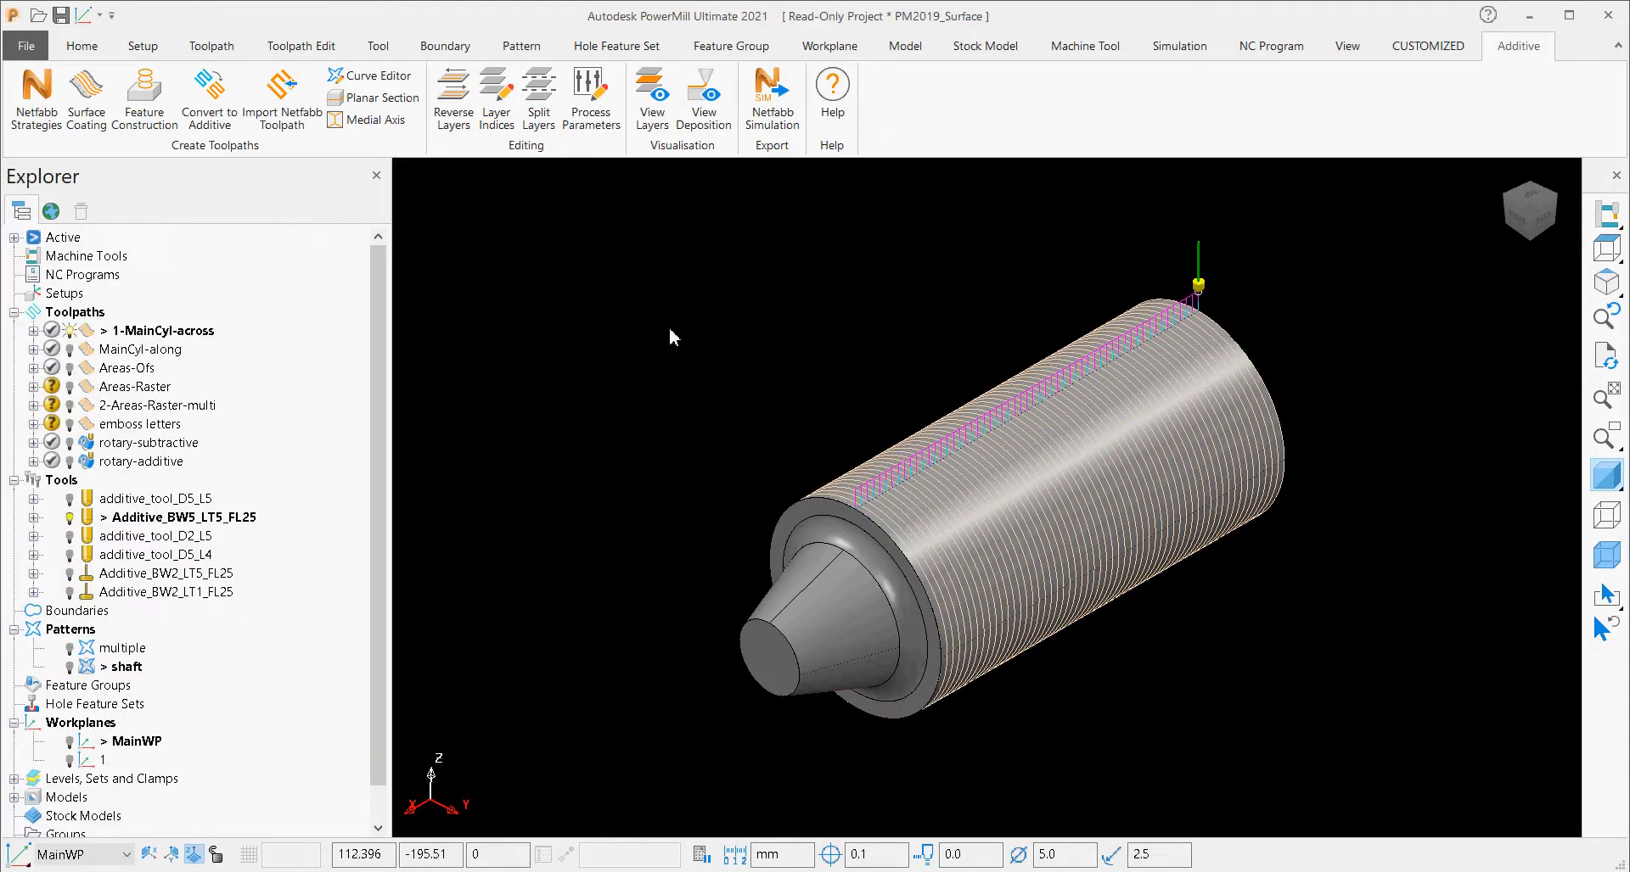
Open the settings of the 1-MainCyl-across surface coating toolpath and make them editable.
scroll(1010, 644, "up", 2)
scroll(1010, 644, "up", 1)
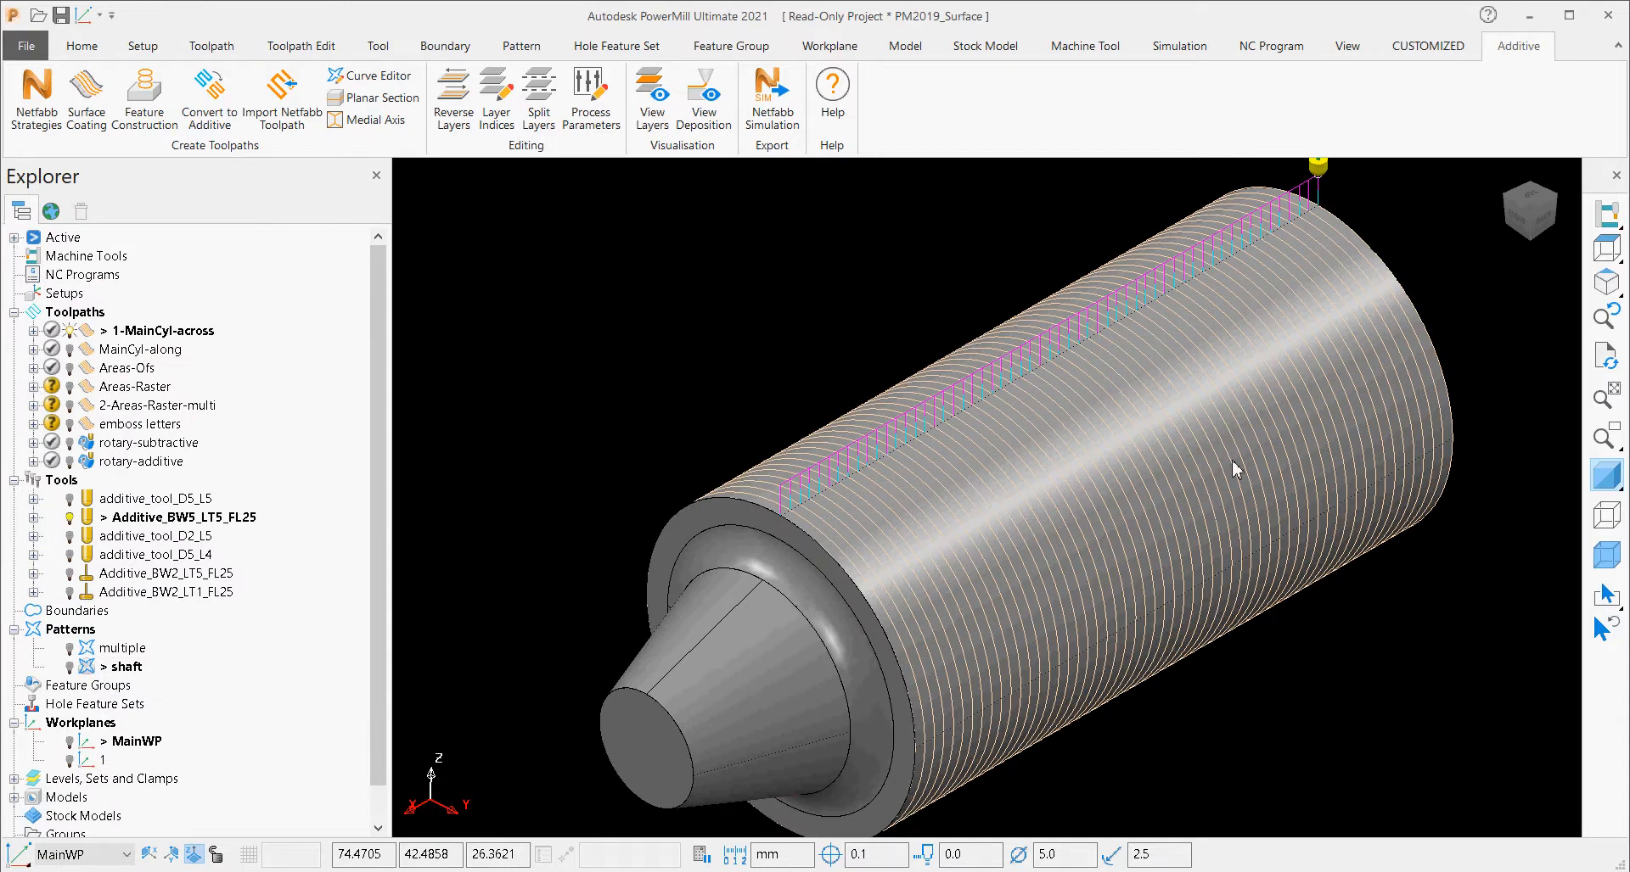
scroll(523, 441, "down", 3)
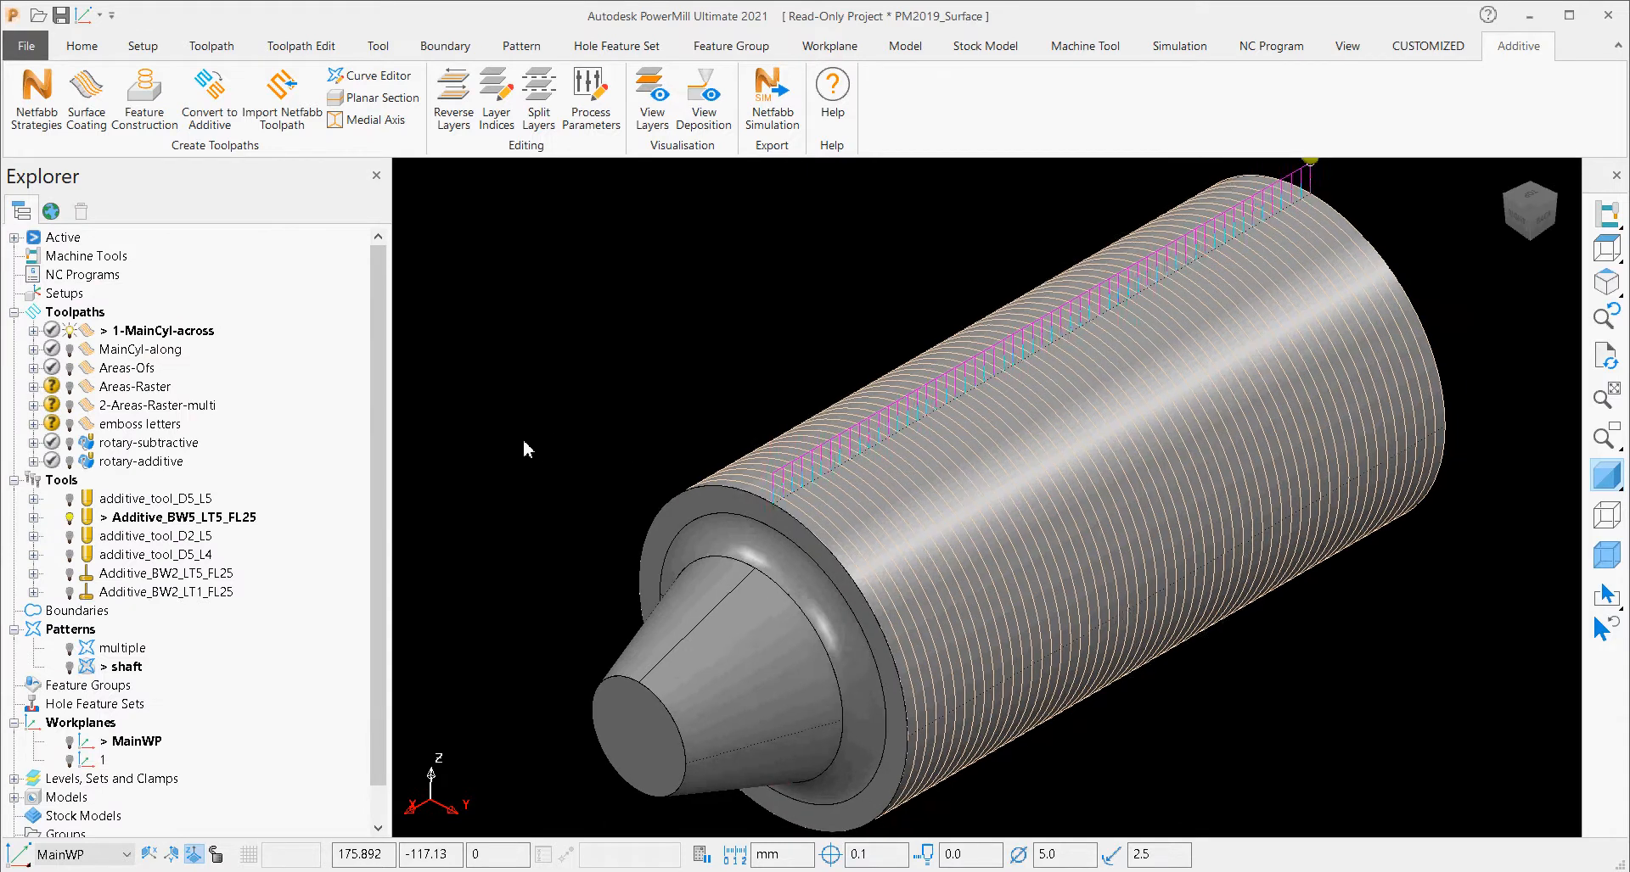
left_click(70, 330)
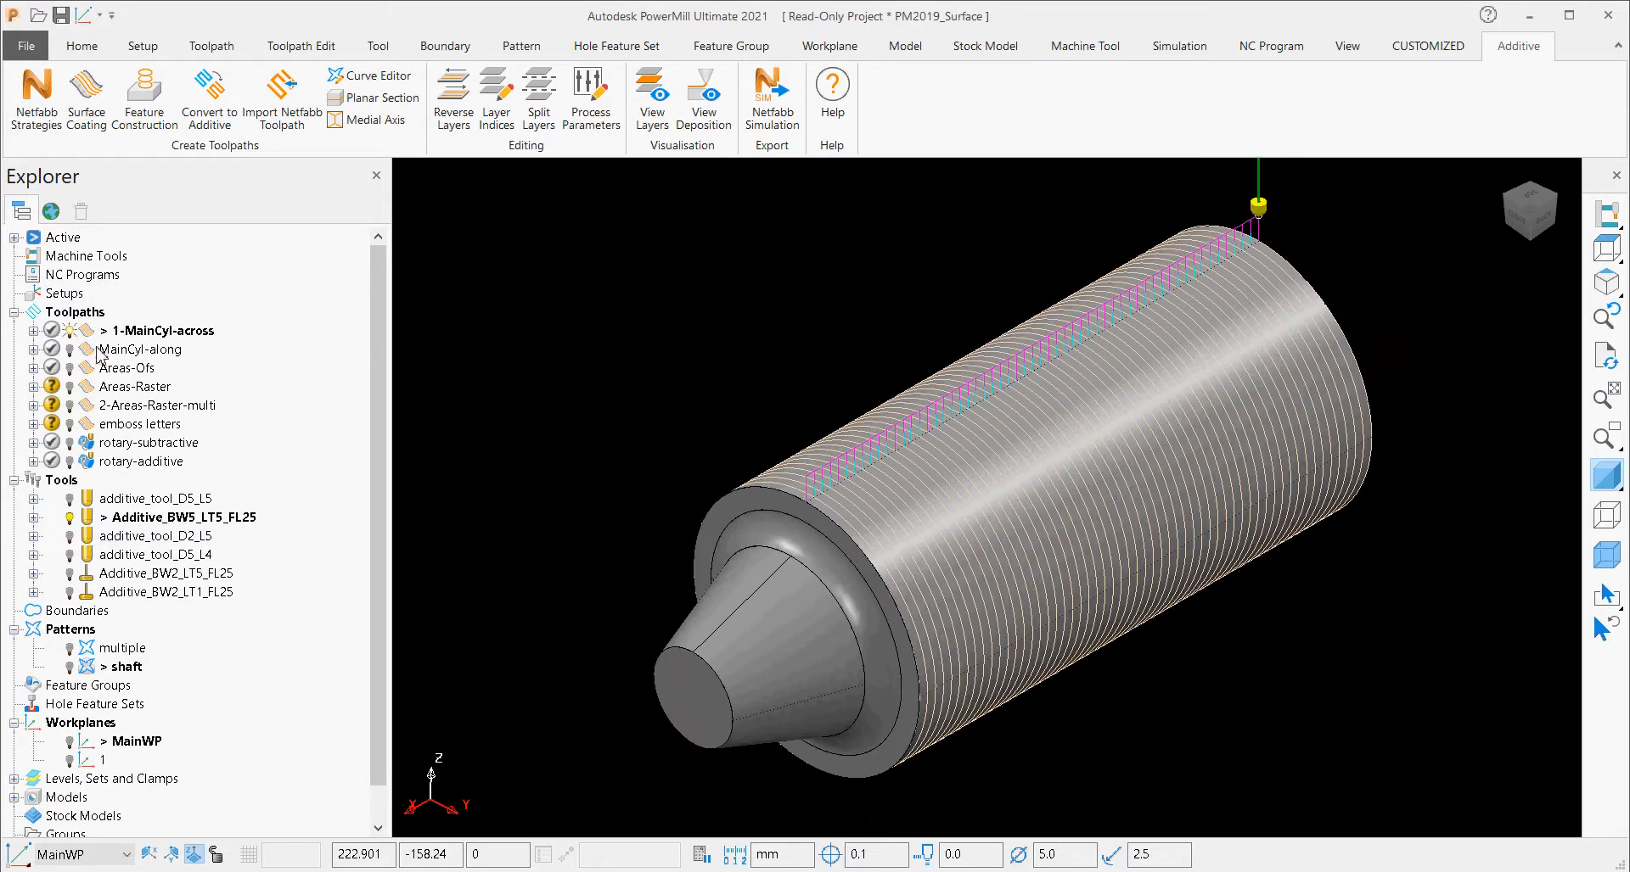
right_click(94, 335)
left_click(247, 242)
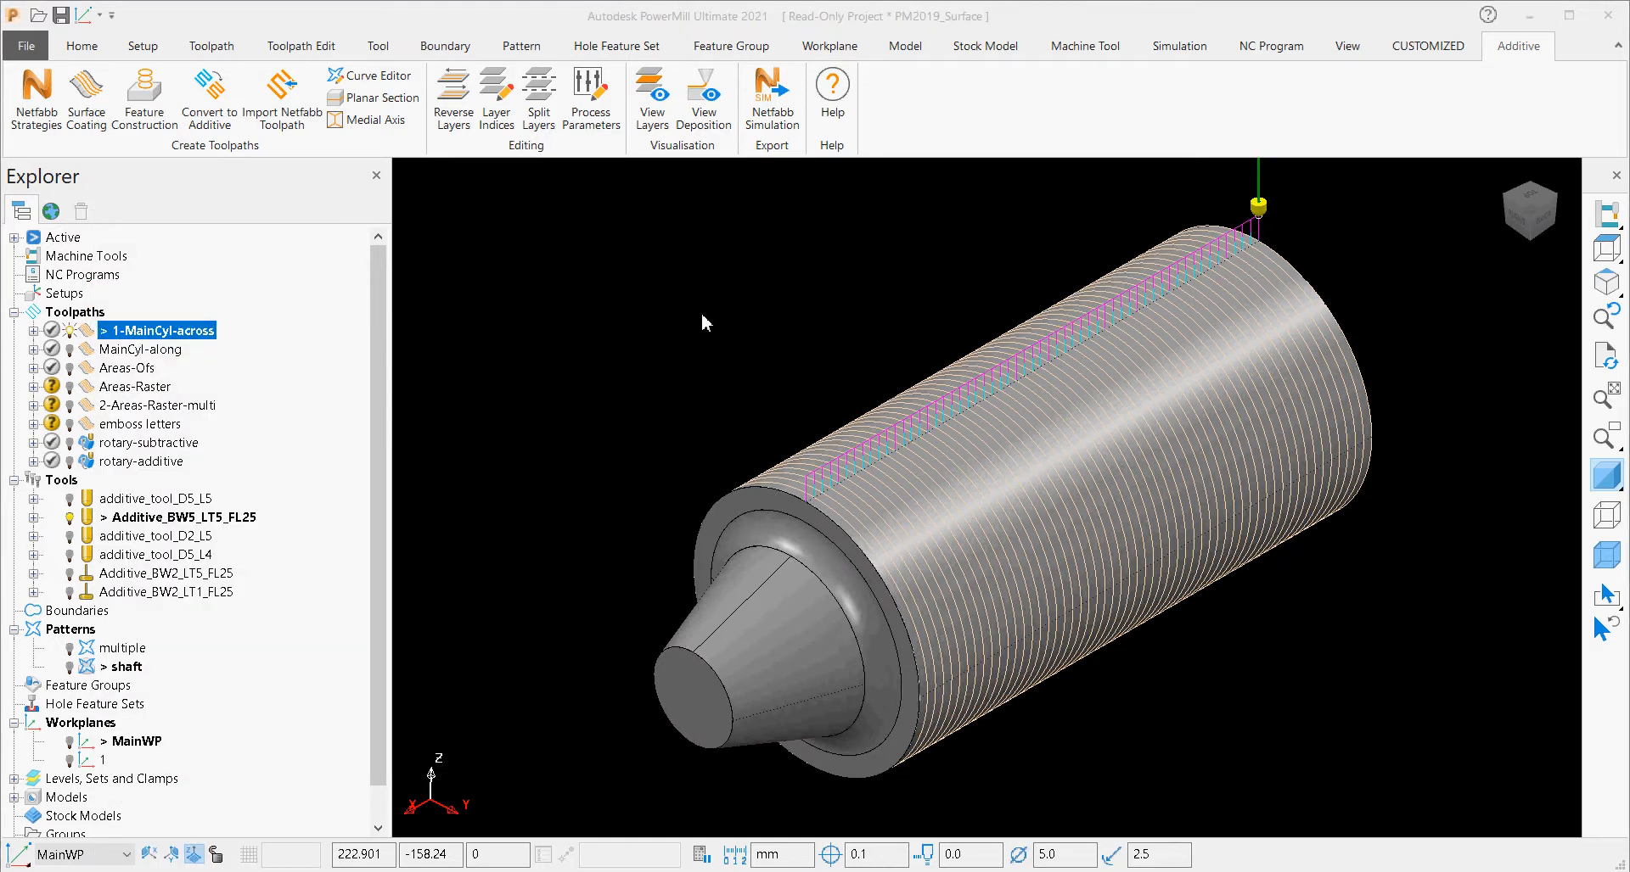
left_click_drag(594, 349, 714, 135)
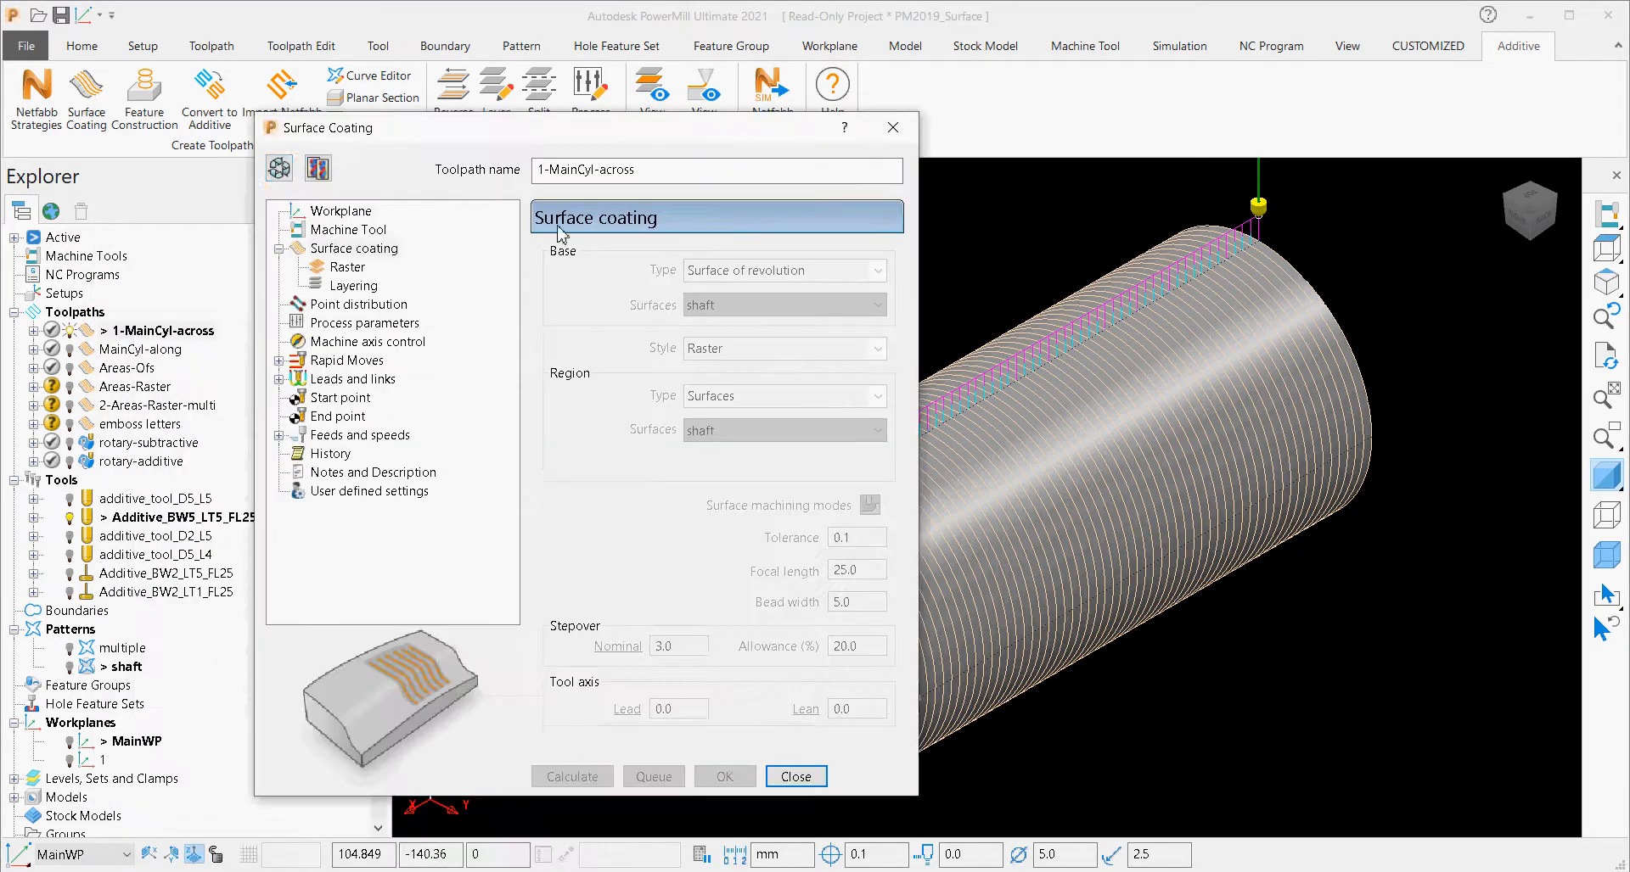
left_click(280, 169)
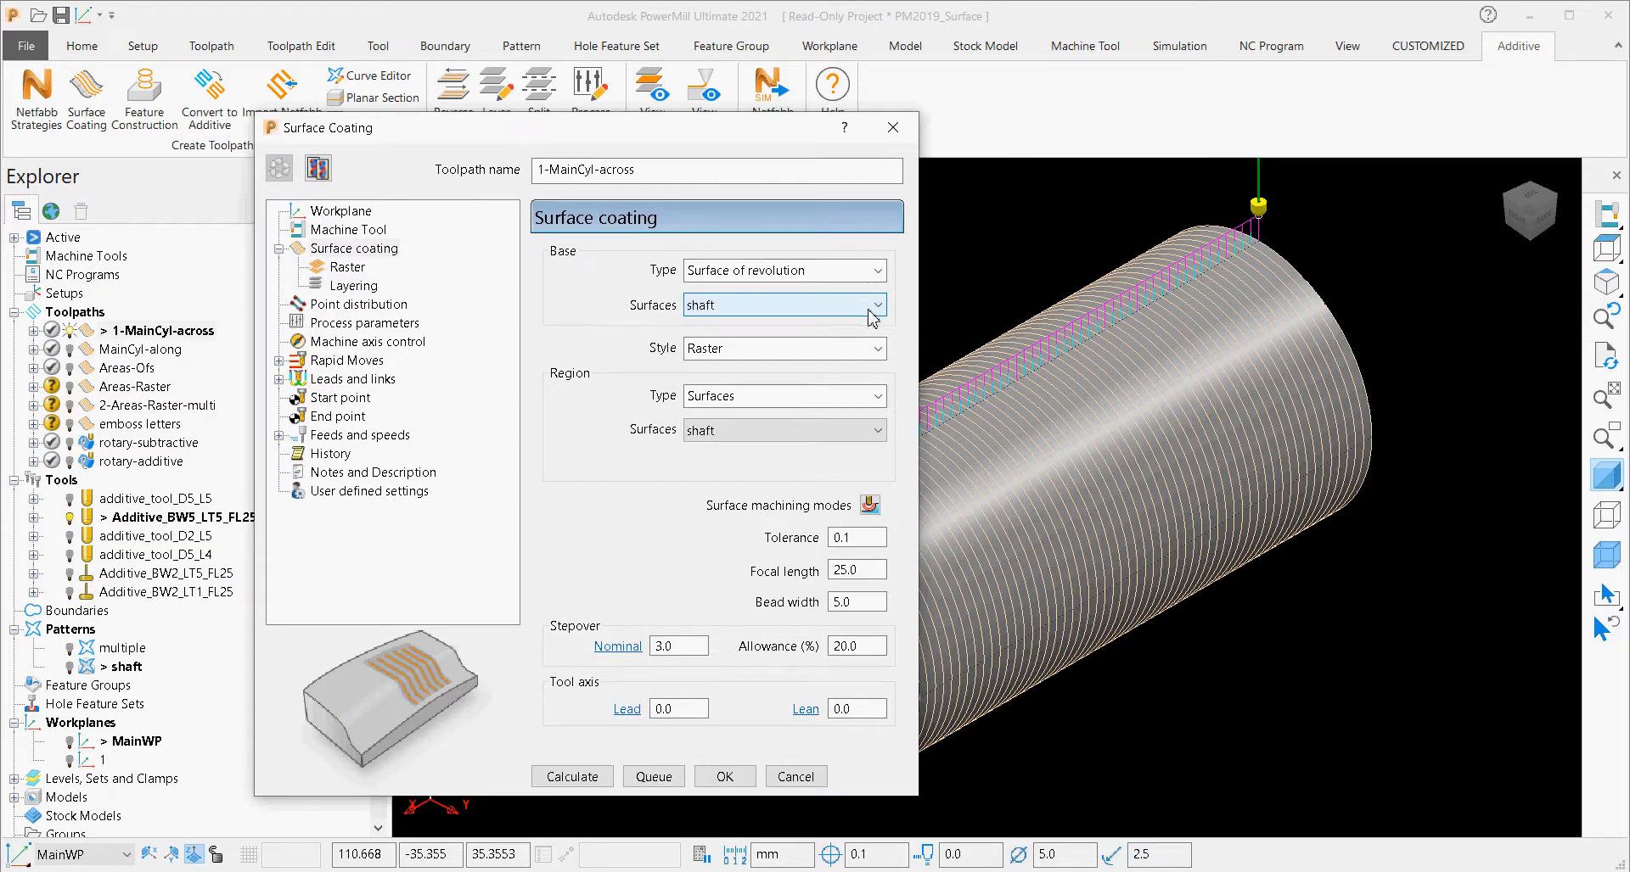
Examine the available base types, coating styles and region types for the 1-MainCyl-across toolpath, keeping Surface of revolution, Raster and Surfaces.
left_click(880, 271)
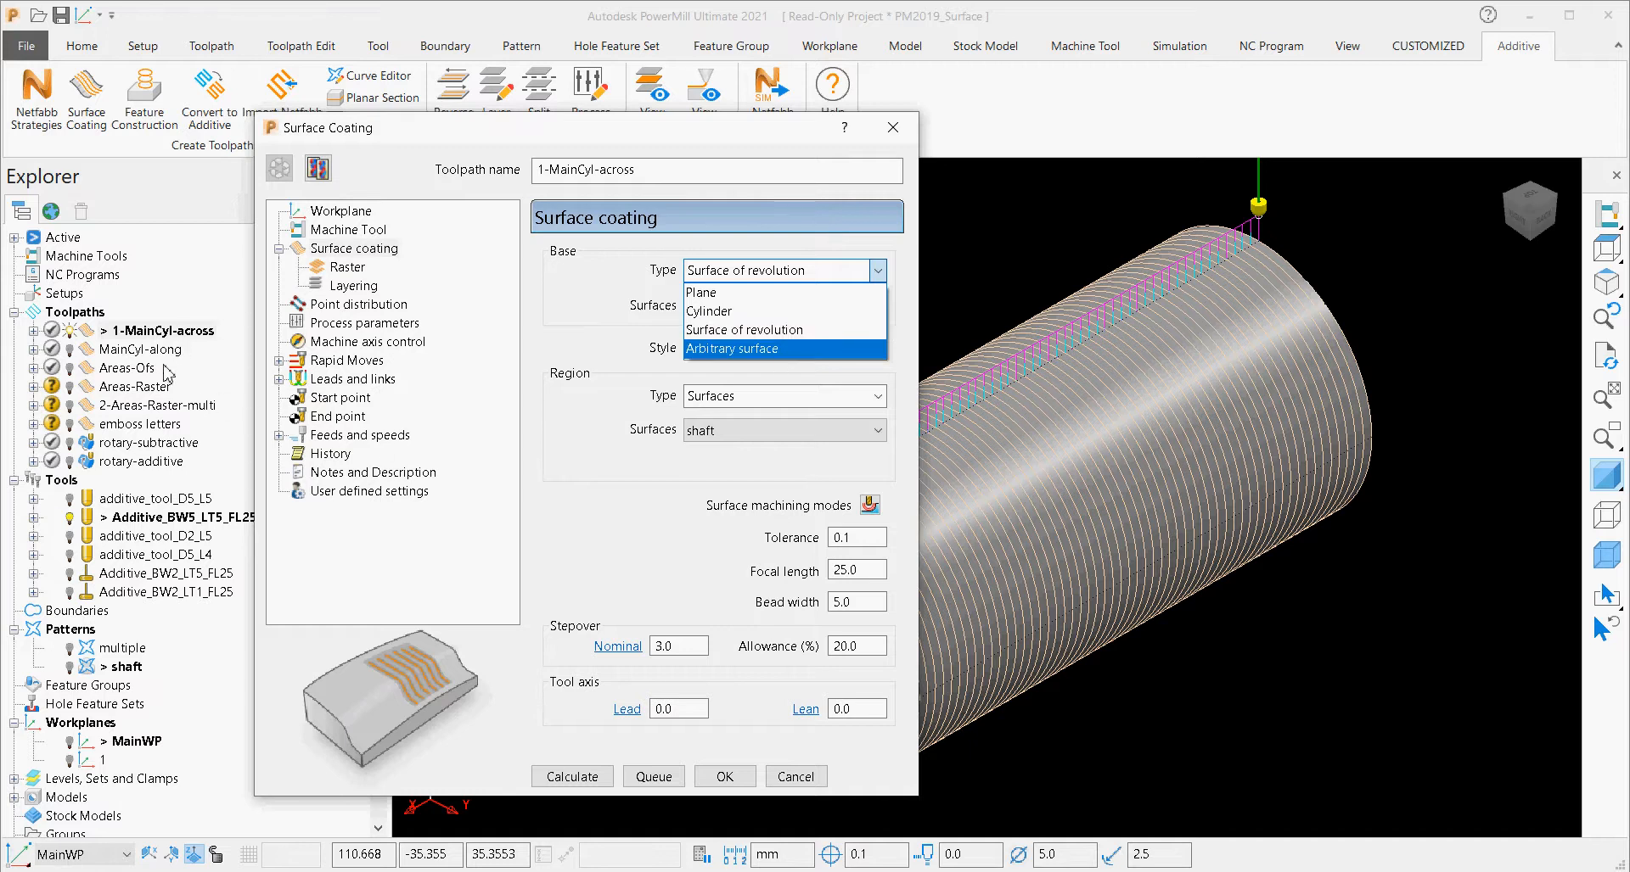
left_click(578, 334)
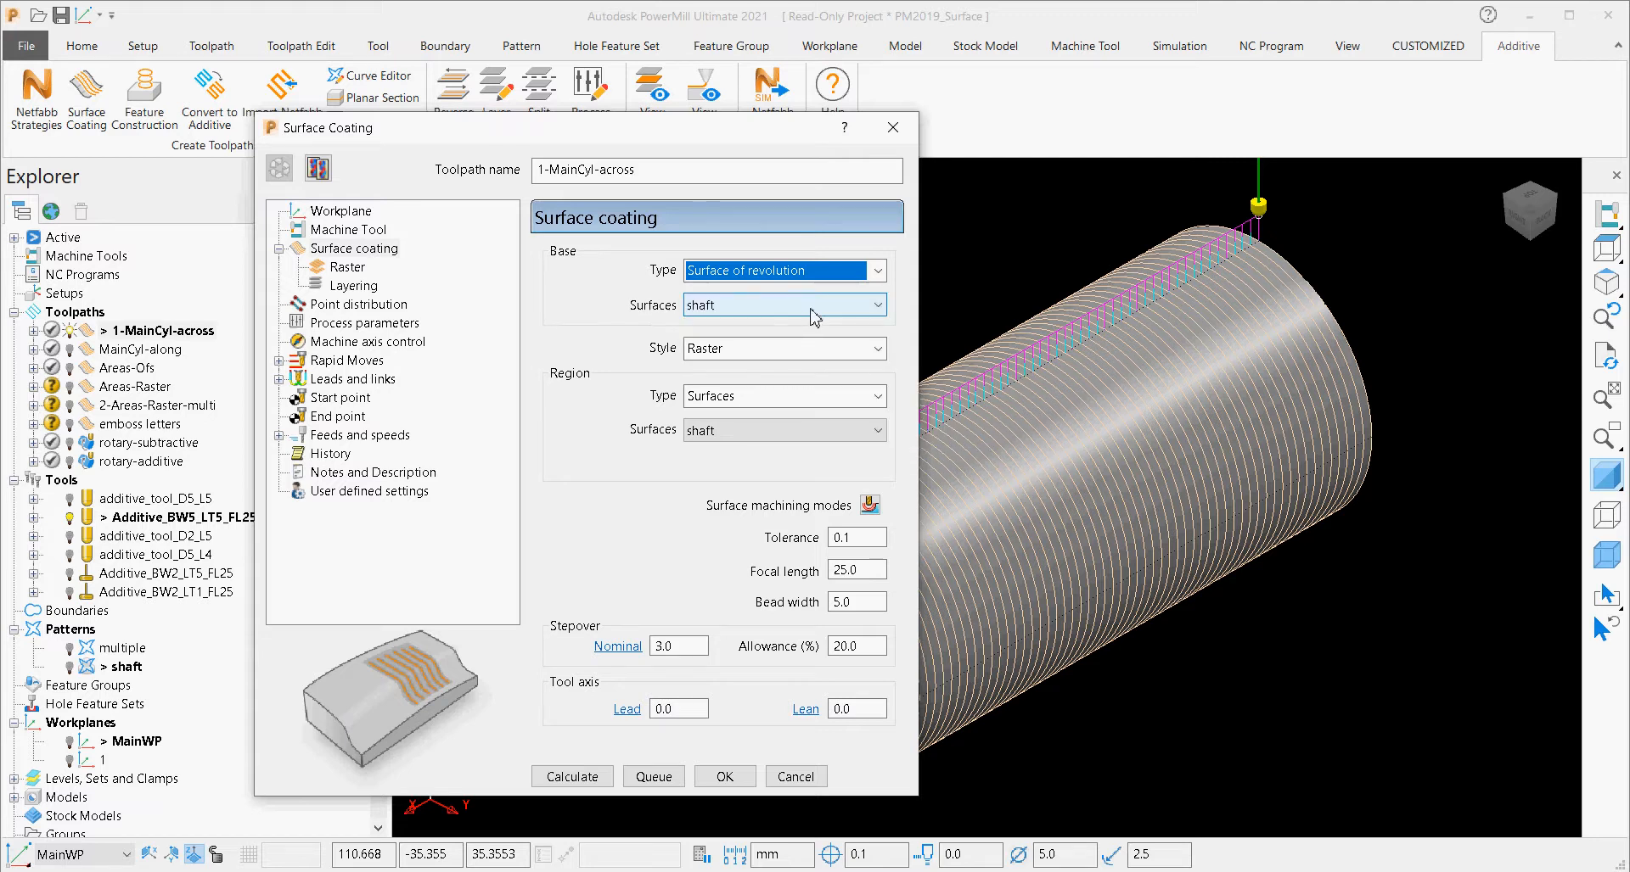
left_click(820, 349)
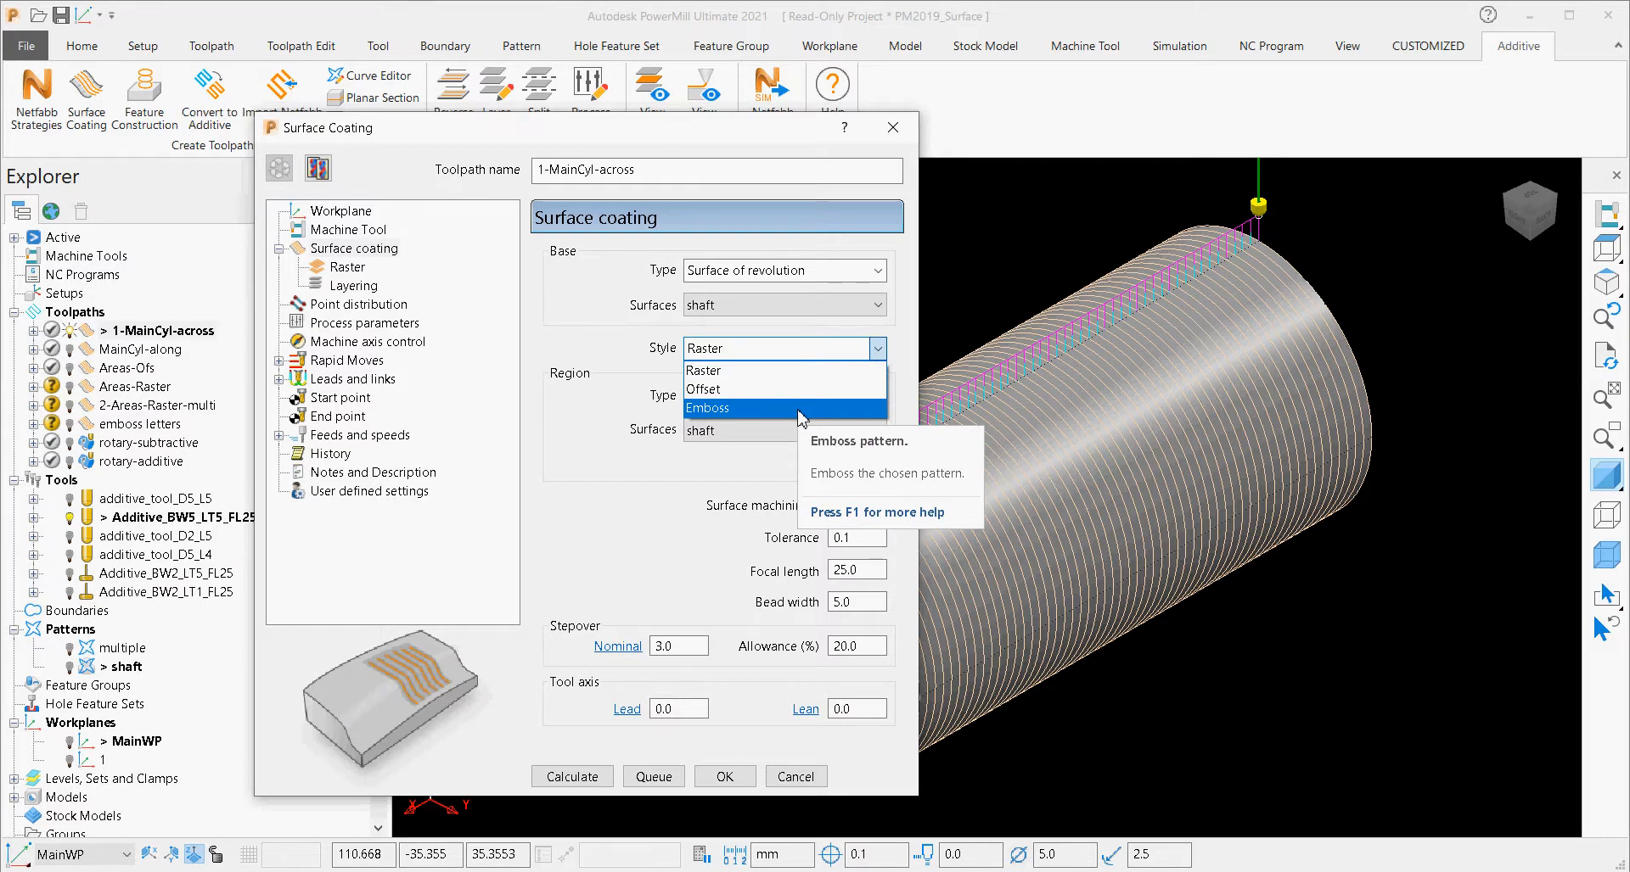
left_click(624, 366)
left_click(800, 407)
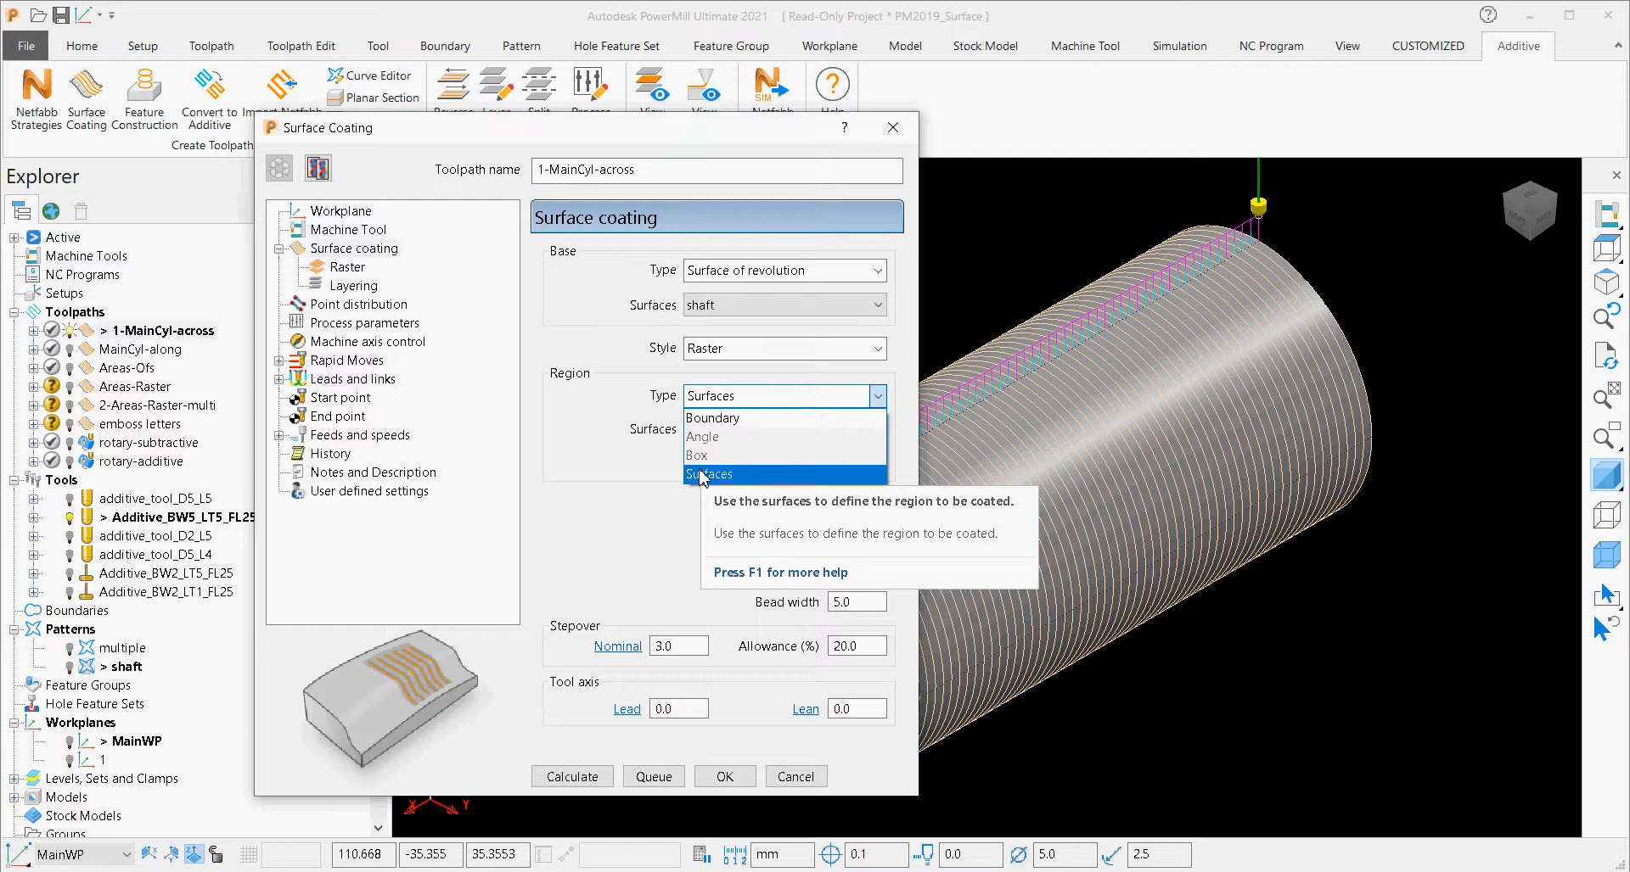
left_click(589, 422)
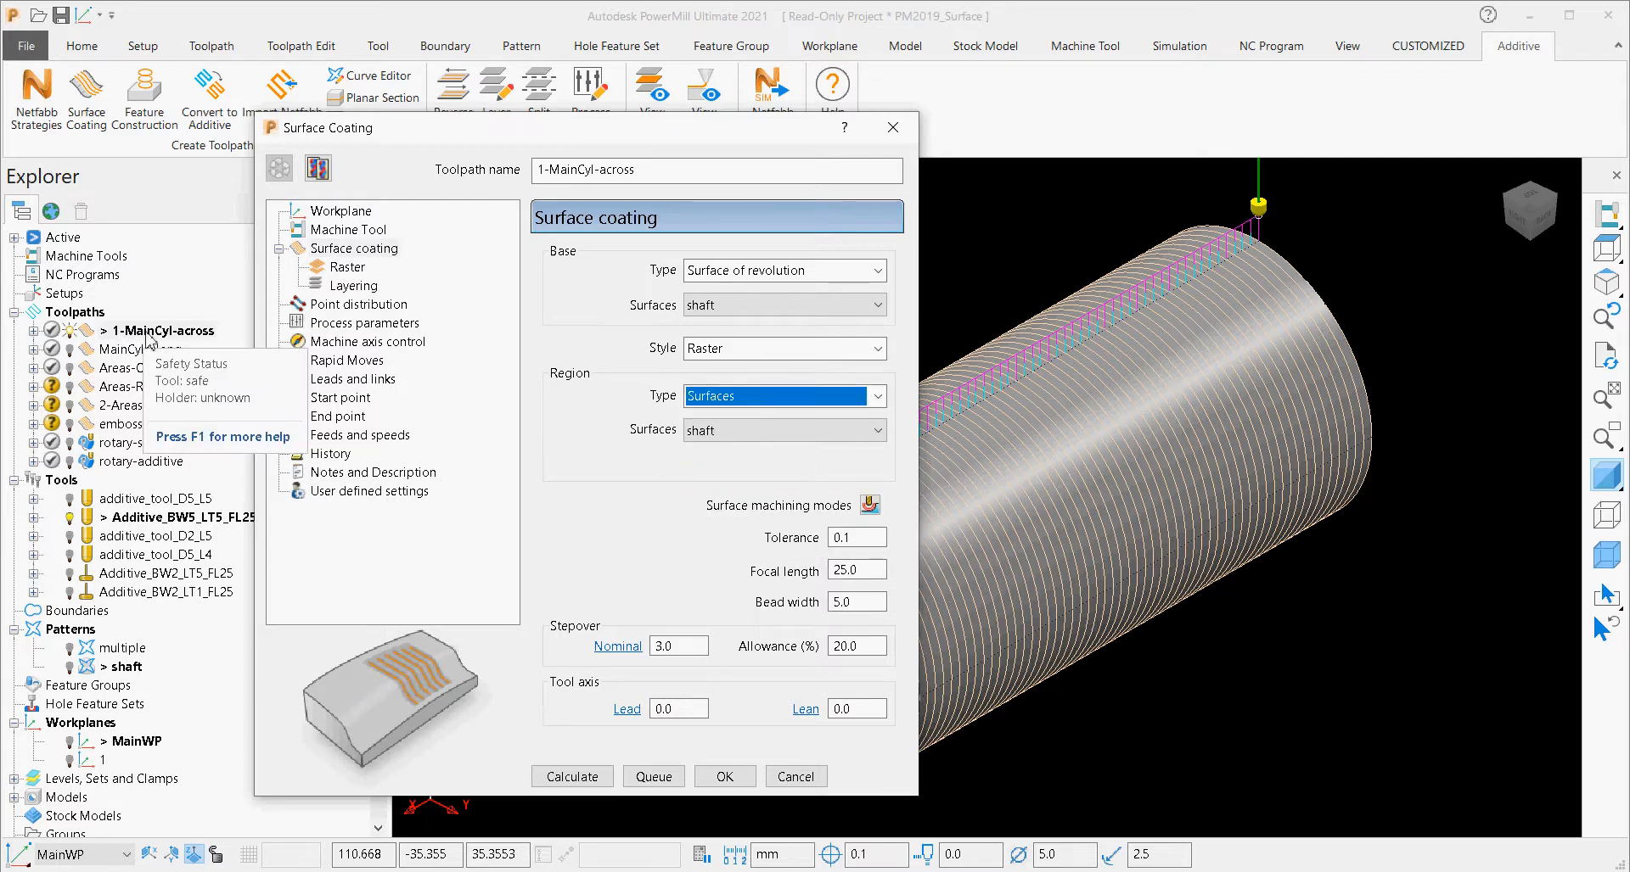
Review the raster and layering settings of the 1-MainCyl-across toolpath and return to its main surface coating settings.
left_click(335, 267)
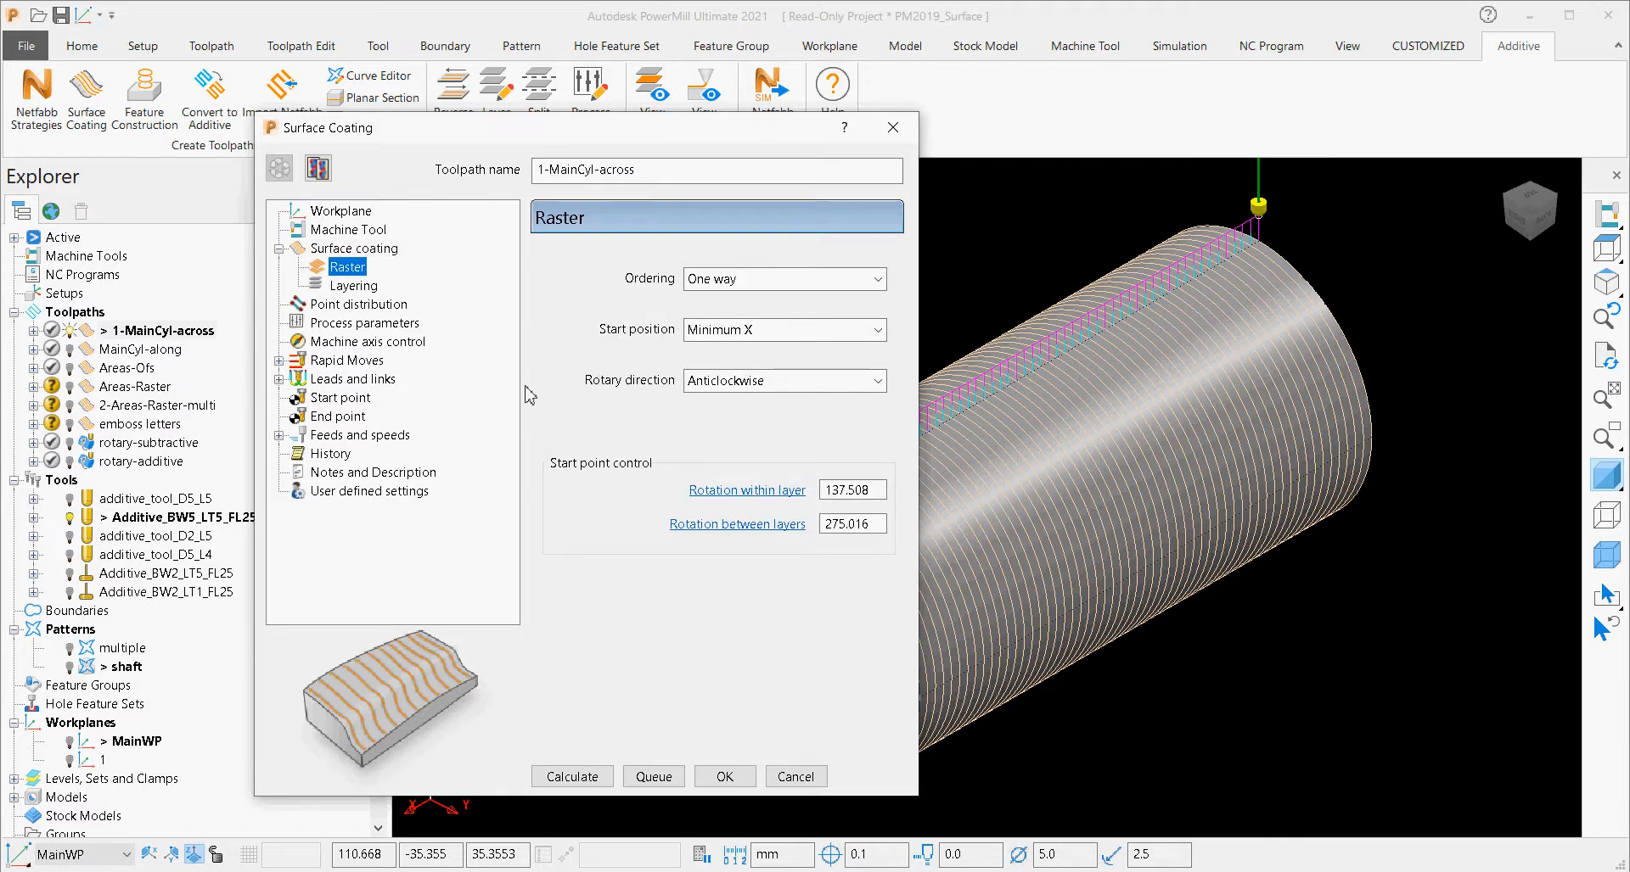
left_click(351, 286)
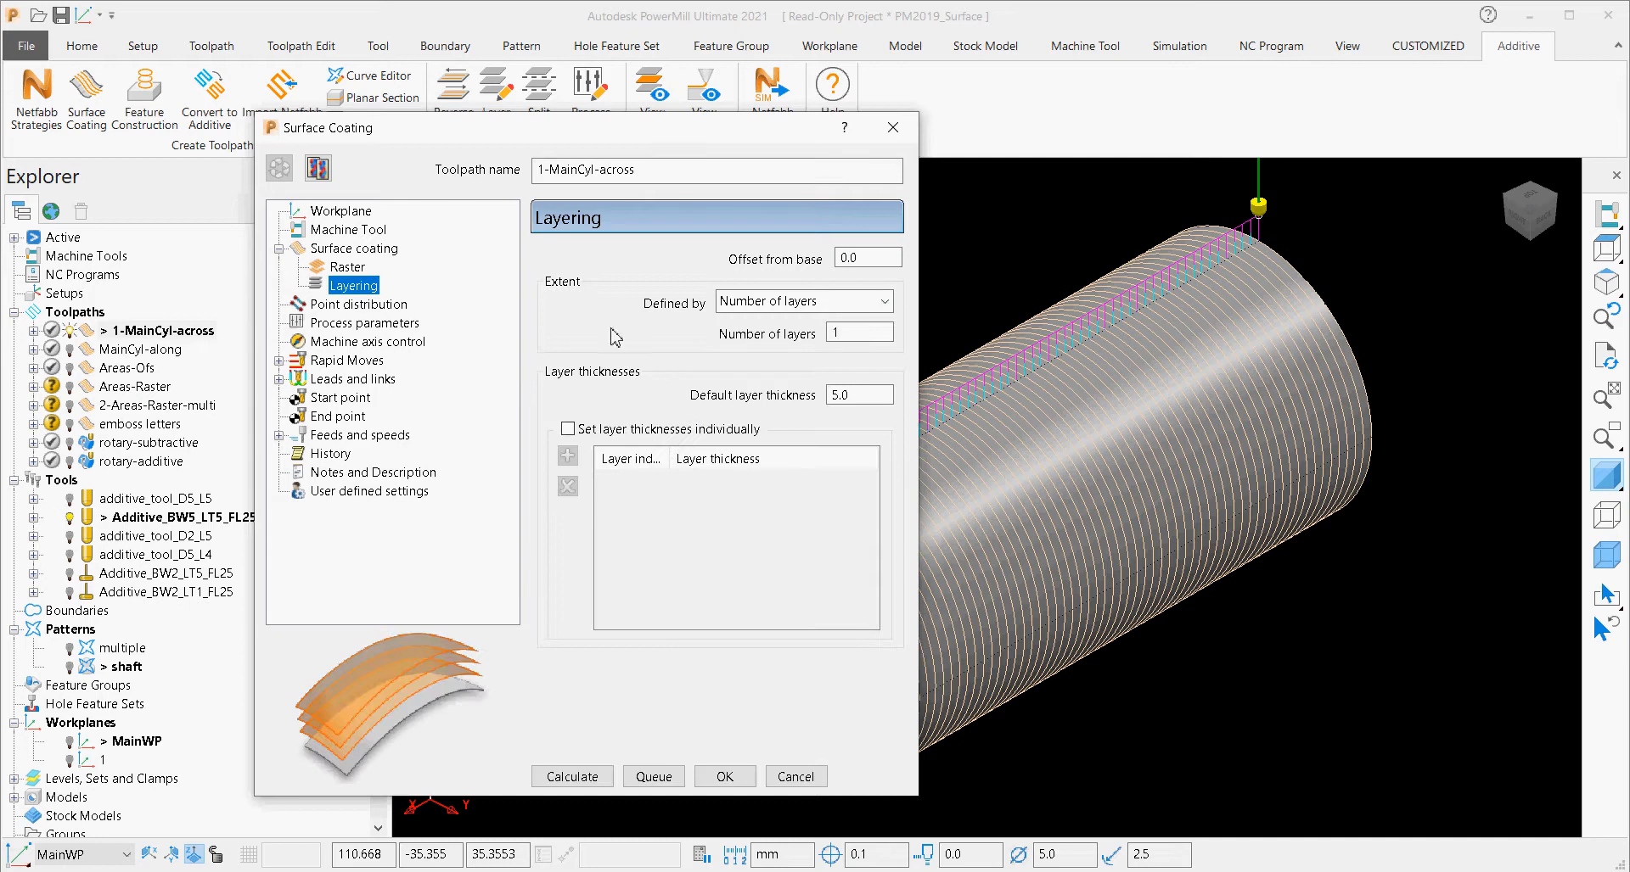
left_click(327, 249)
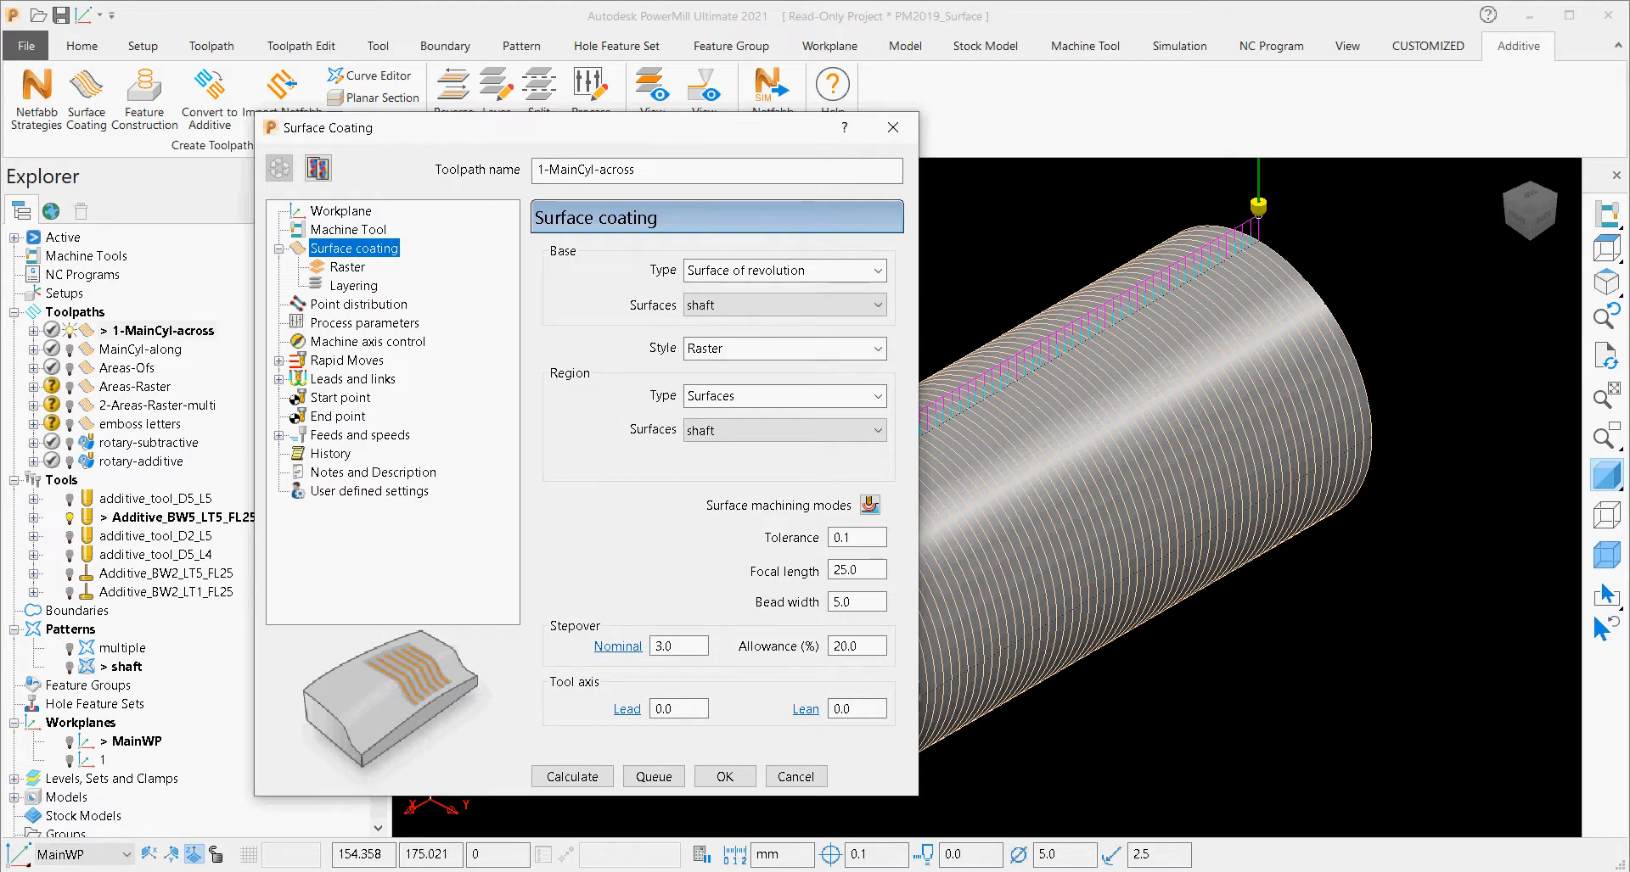
Activate the MainCyl-along toolpath with its settings, keep 1-MainCyl-across hidden, and review the raster ordering and direction options.
left_click(88, 351)
left_click(89, 351)
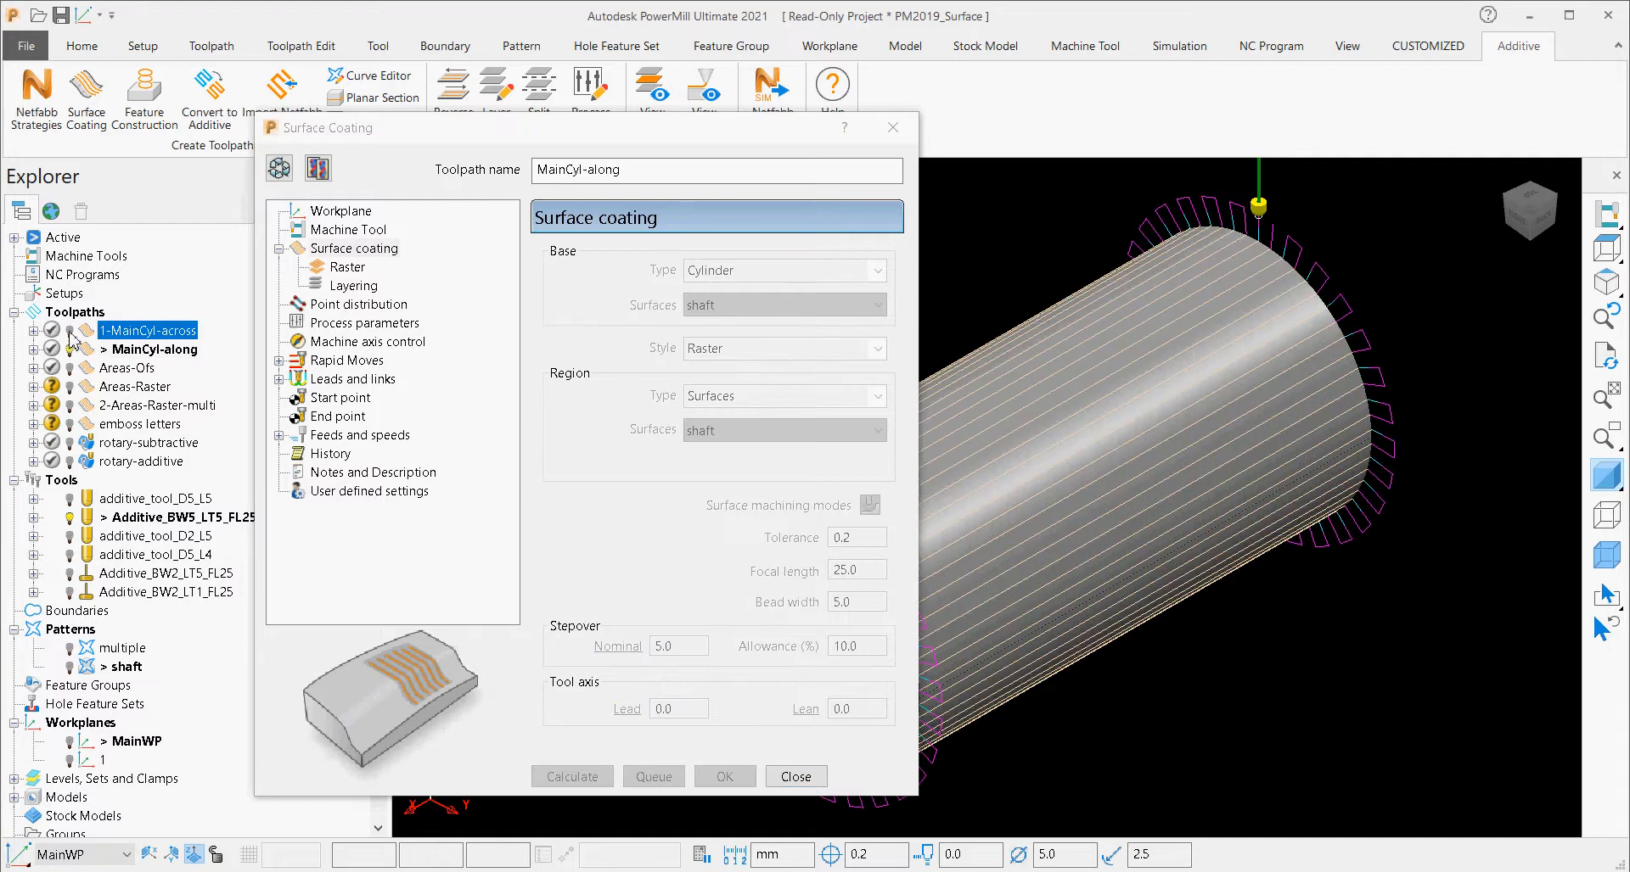
left_click(74, 337)
left_click(72, 333)
left_click(362, 273)
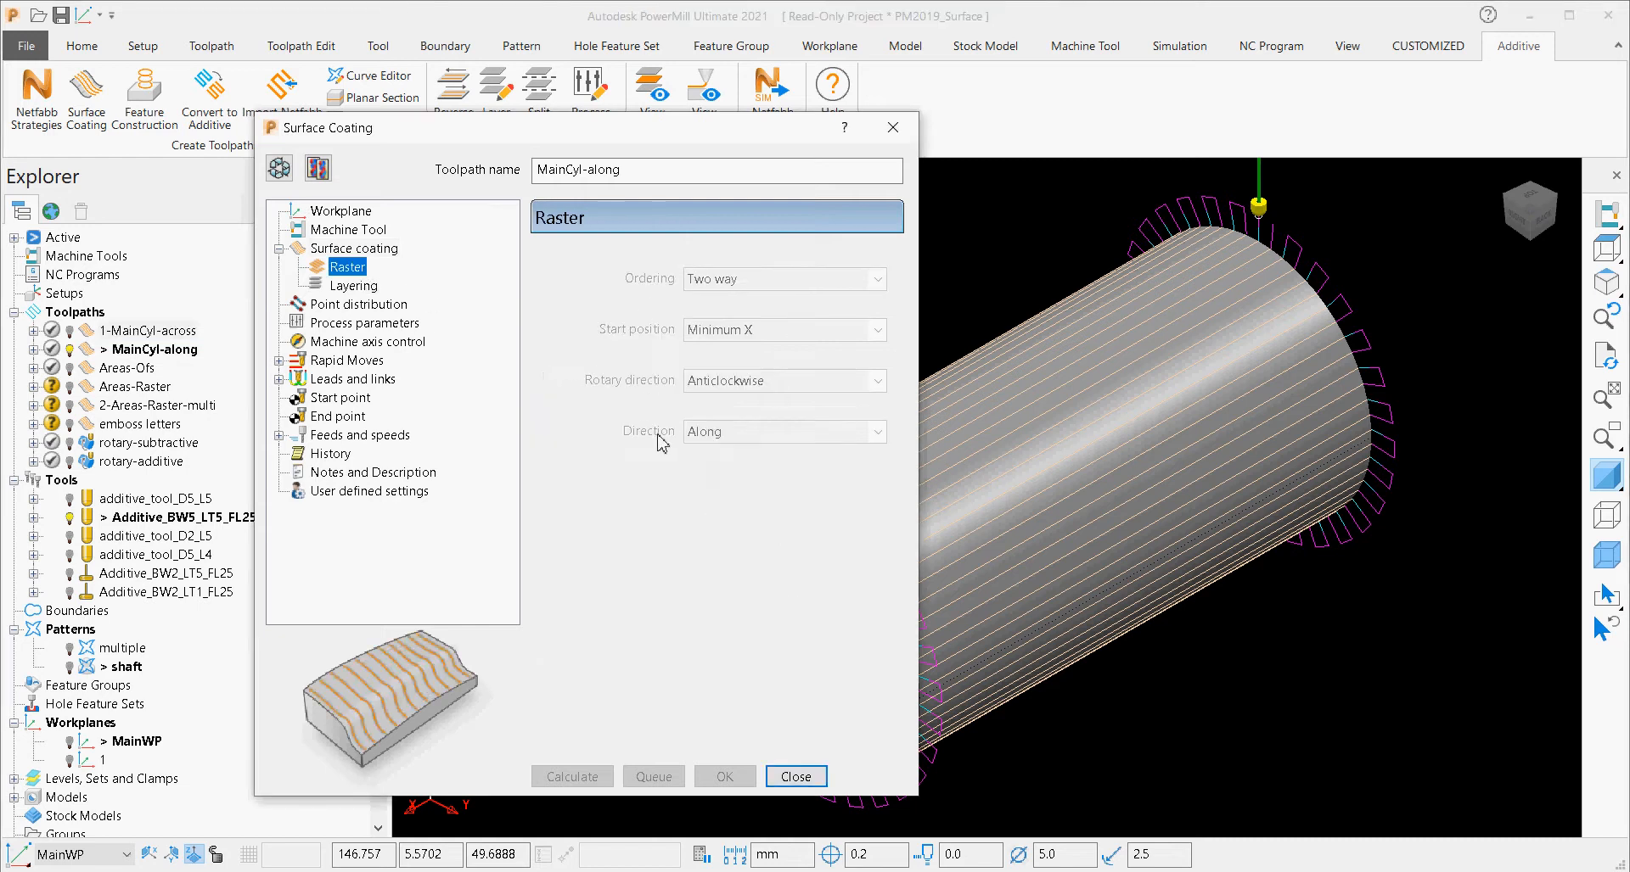
Open the Areas-Ofs toolpath's settings, display the private boundaries, and expand the list of boundaries in the project.
double_click(94, 372)
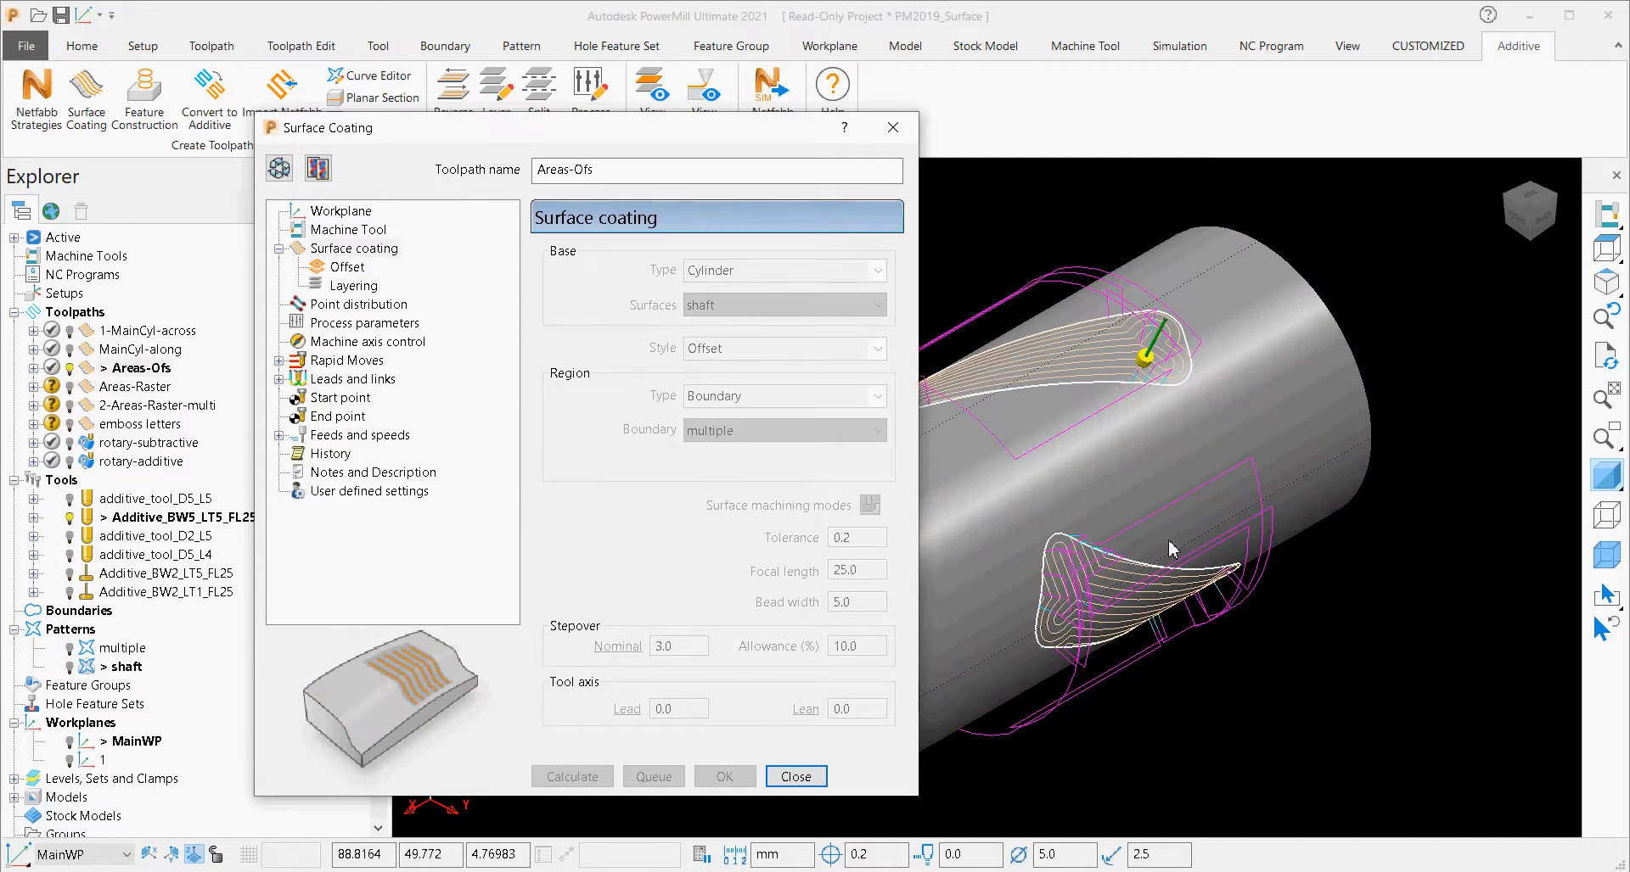
middle_click_drag(1126, 384, 1091, 361)
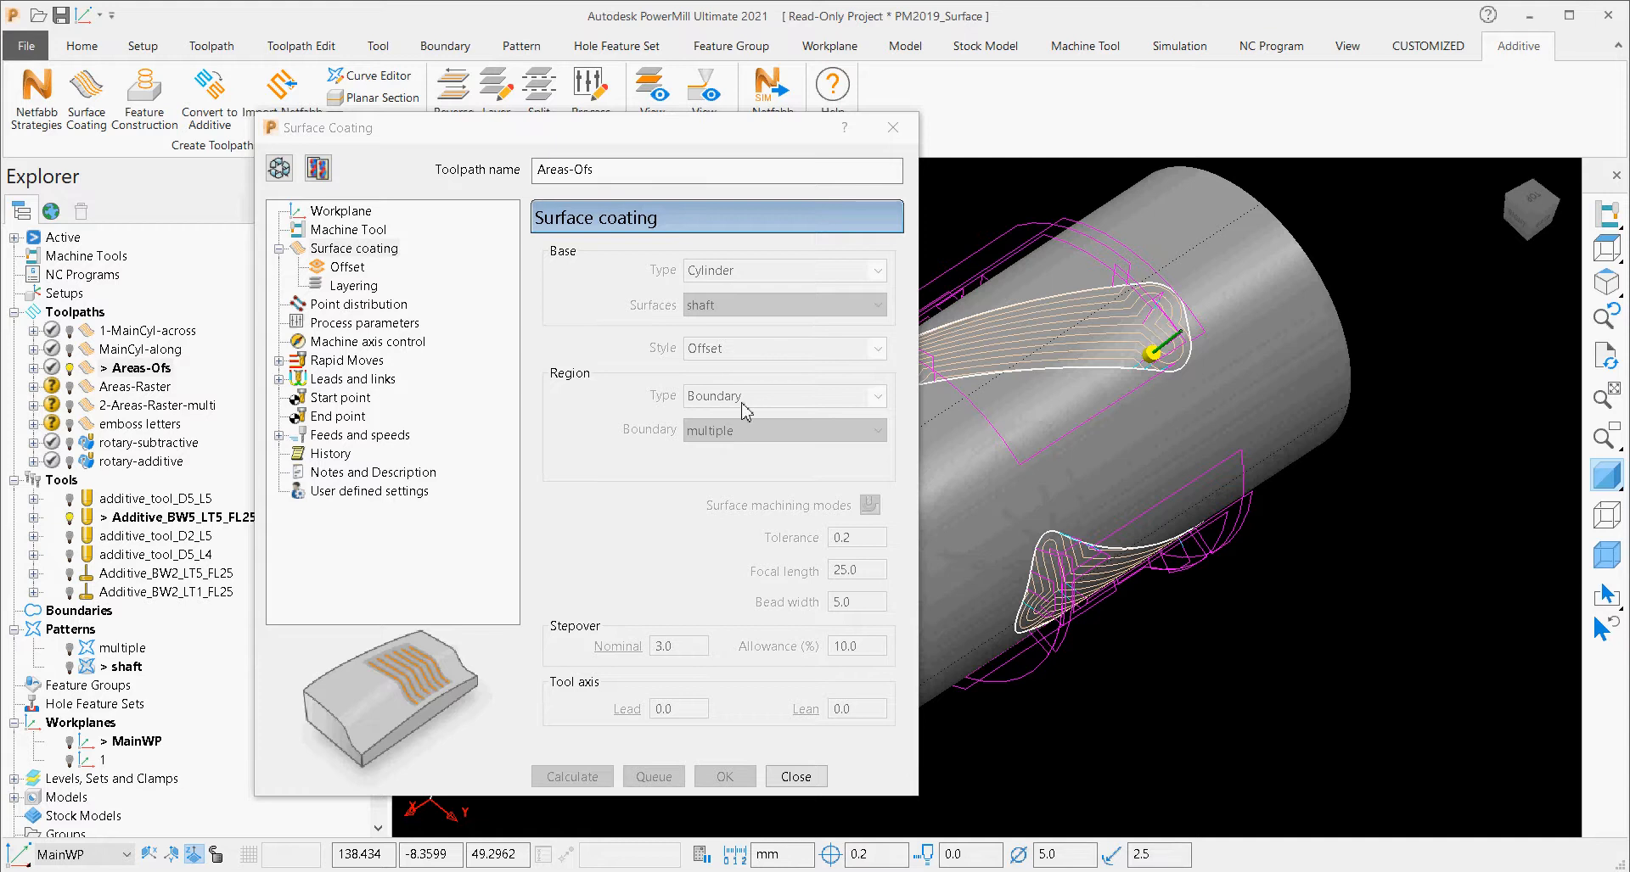
right_click(39, 613)
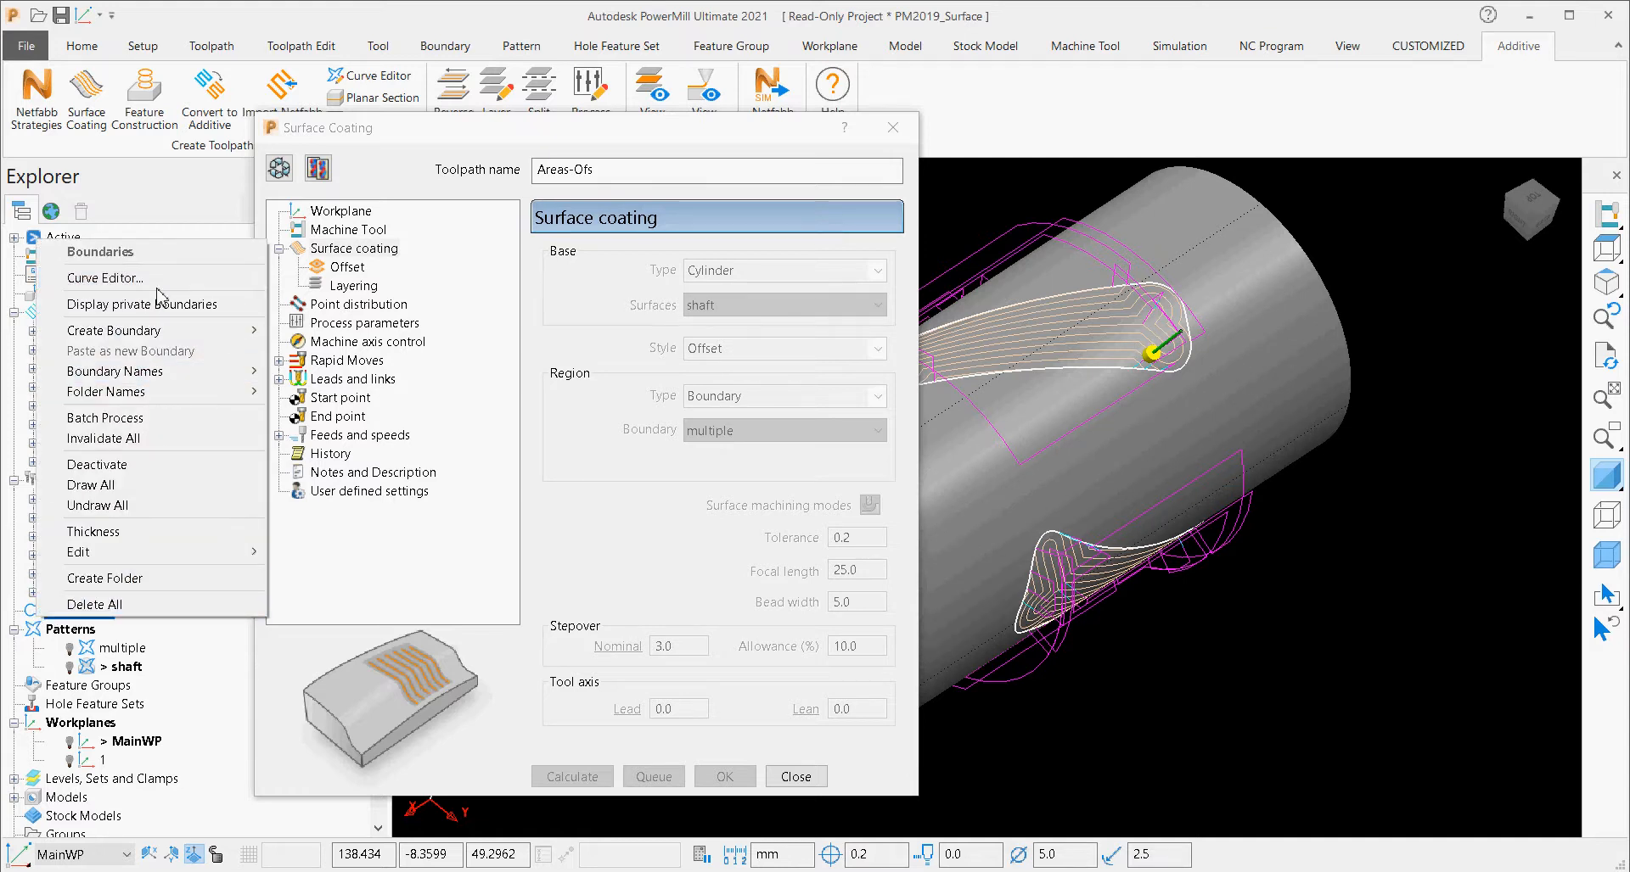
mouse_move(180, 338)
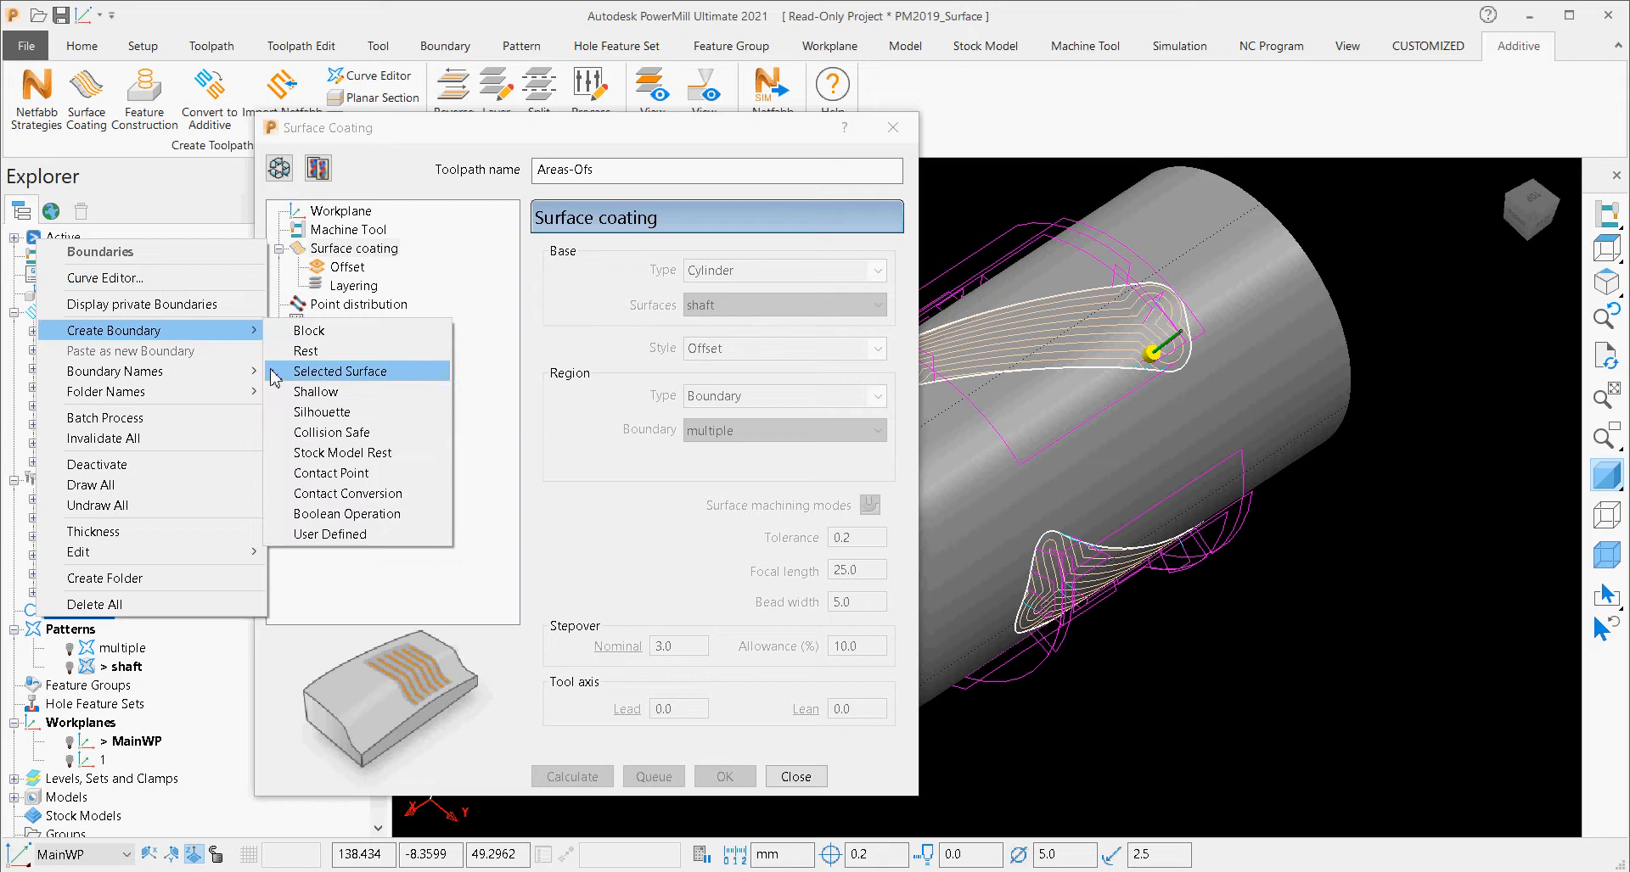
left_click(195, 305)
double_click(26, 613)
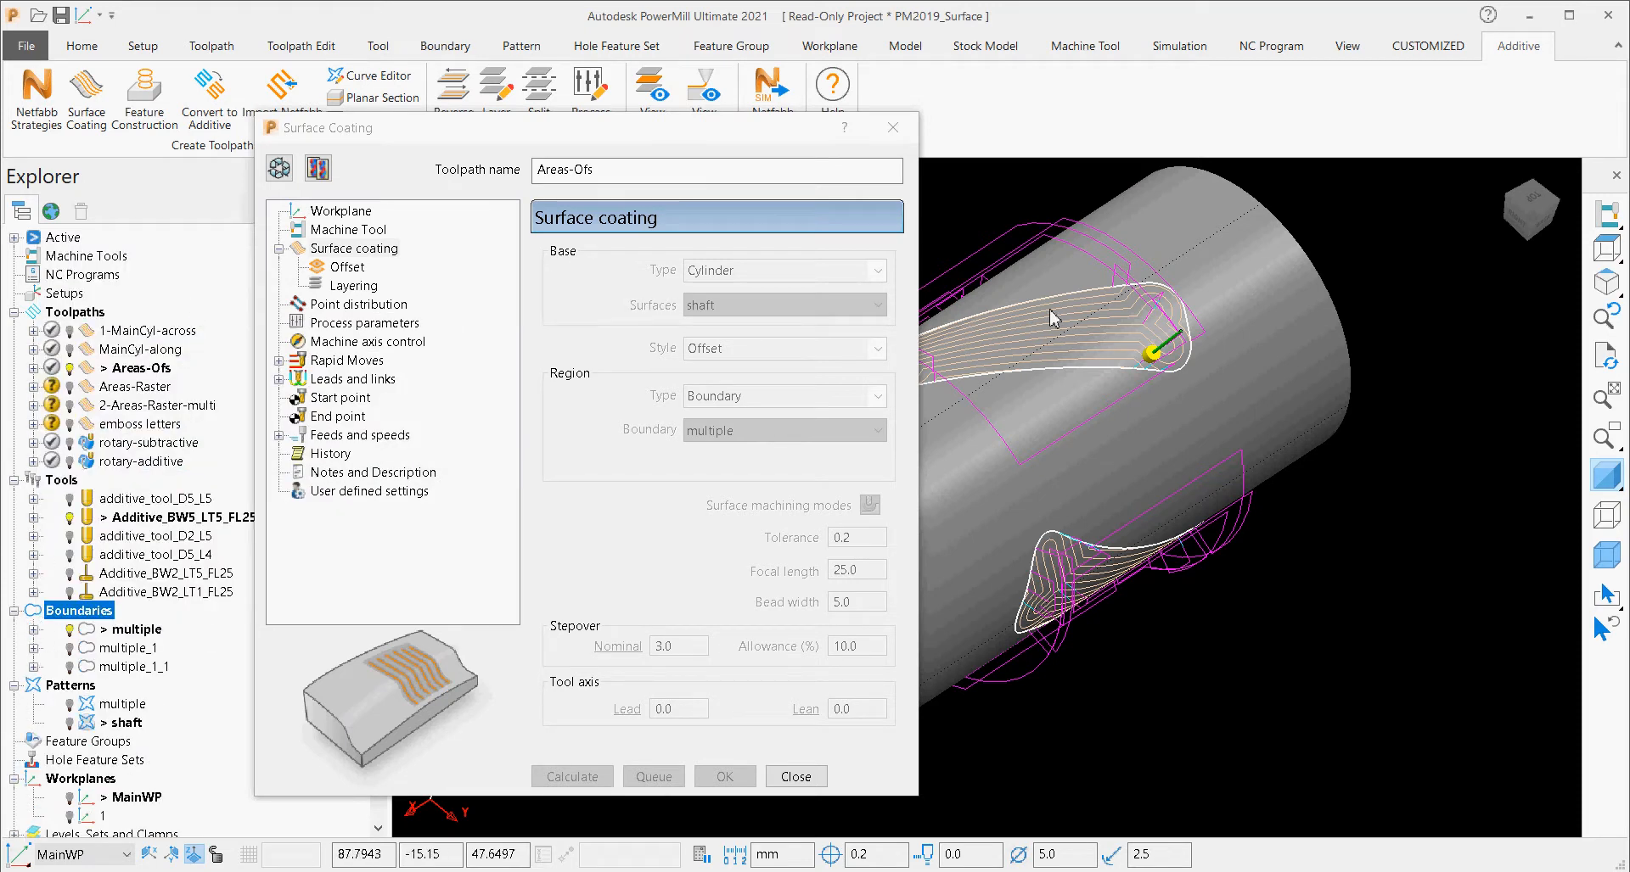
Move the Surface Coating dialog aside and inspect the Areas-Ofs offset passes within their boundaries on the shaft.
left_click(663, 145)
left_click_drag(688, 147, 556, 147)
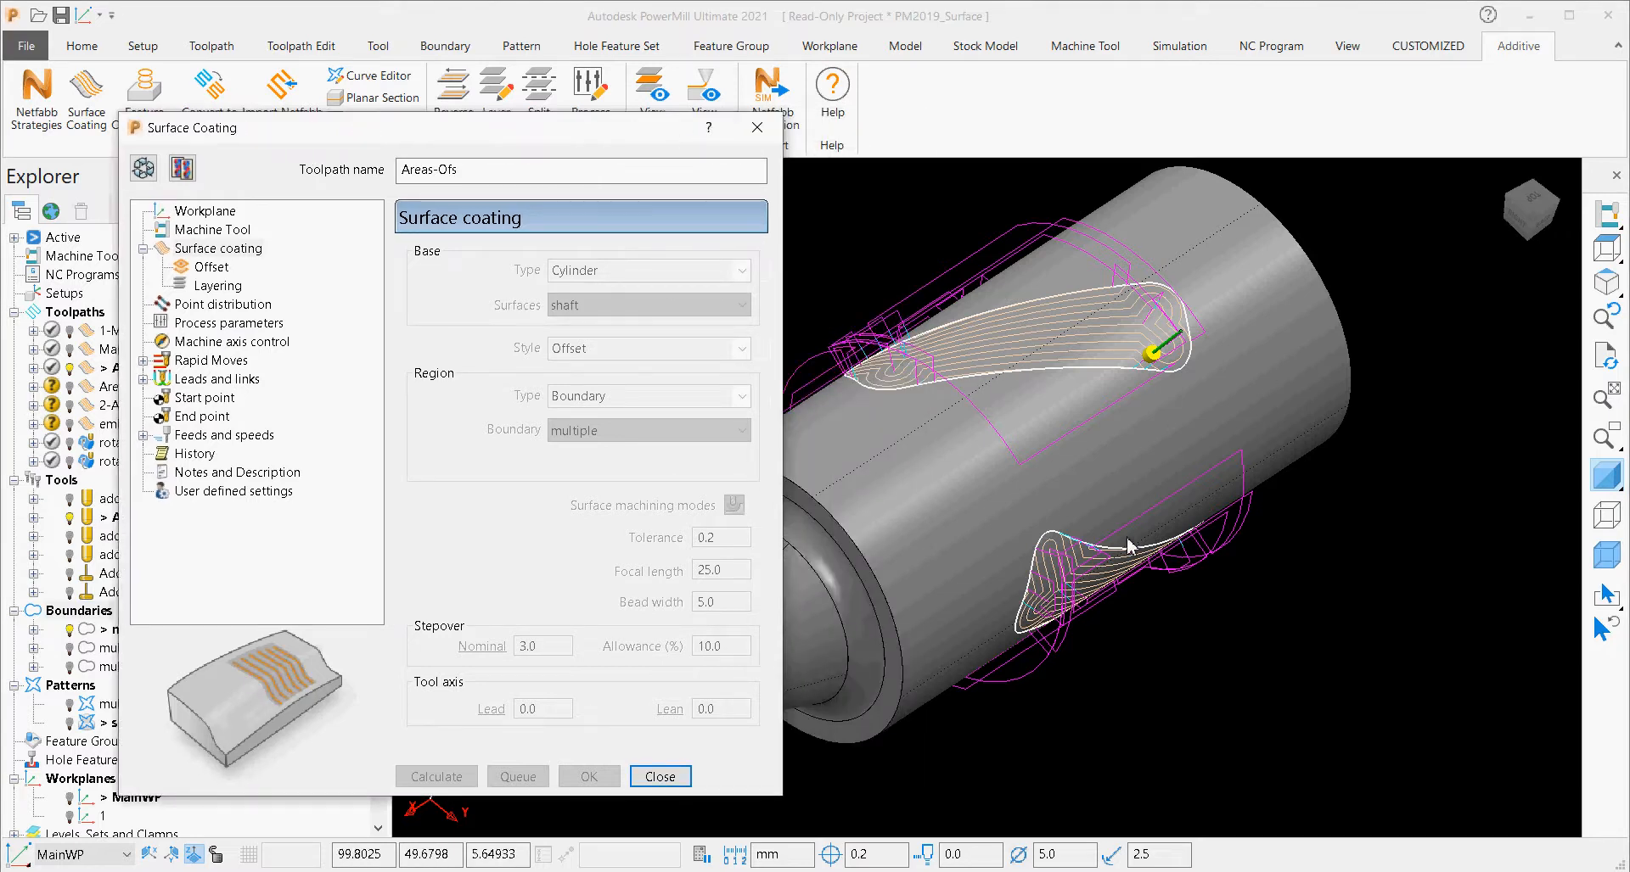
scroll(987, 362, "up", 5)
scroll(987, 361, "down", 3)
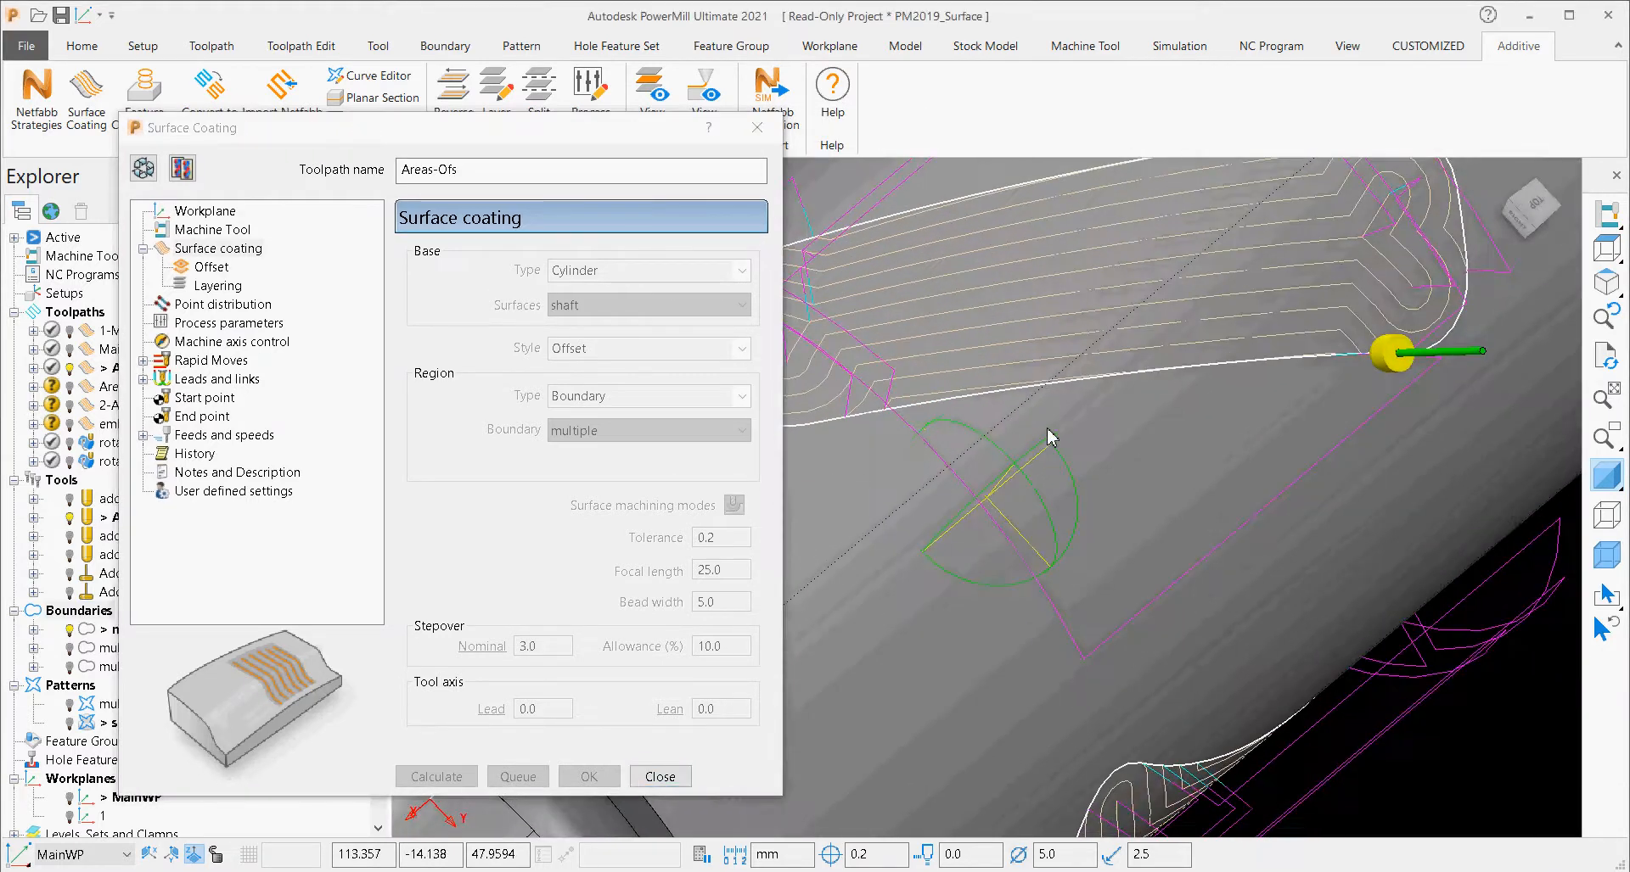
scroll(1037, 365, "down", 3)
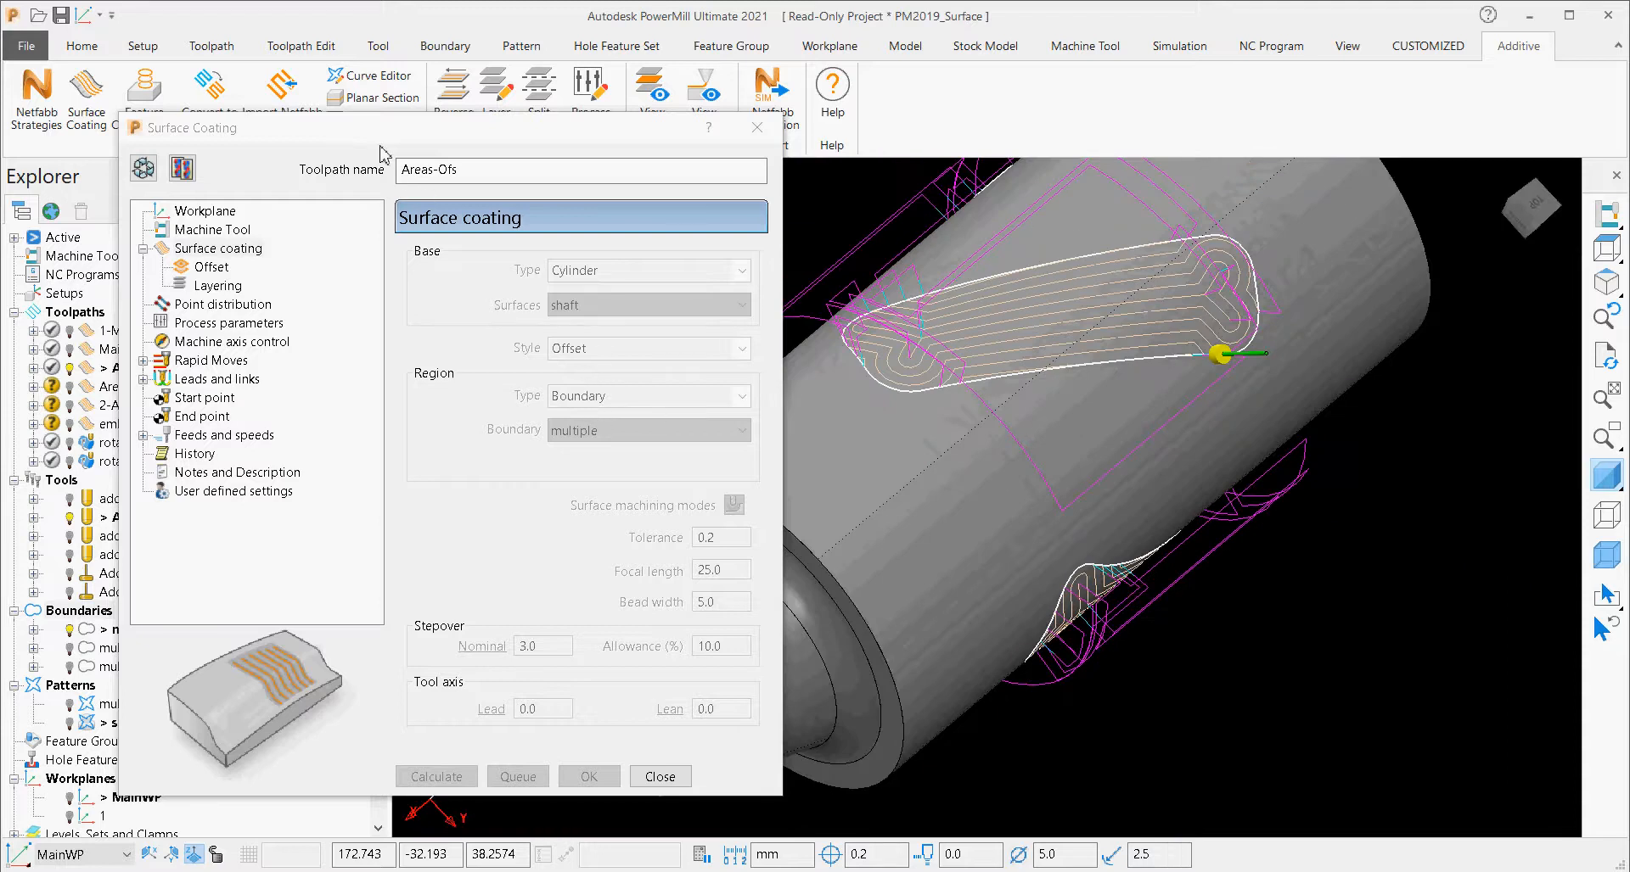
Open the settings of Areas-Raster and 2-Areas-Raster-multi in turn to compare their raster passes on the shaft.
left_click_drag(381, 129, 501, 131)
double_click(96, 387)
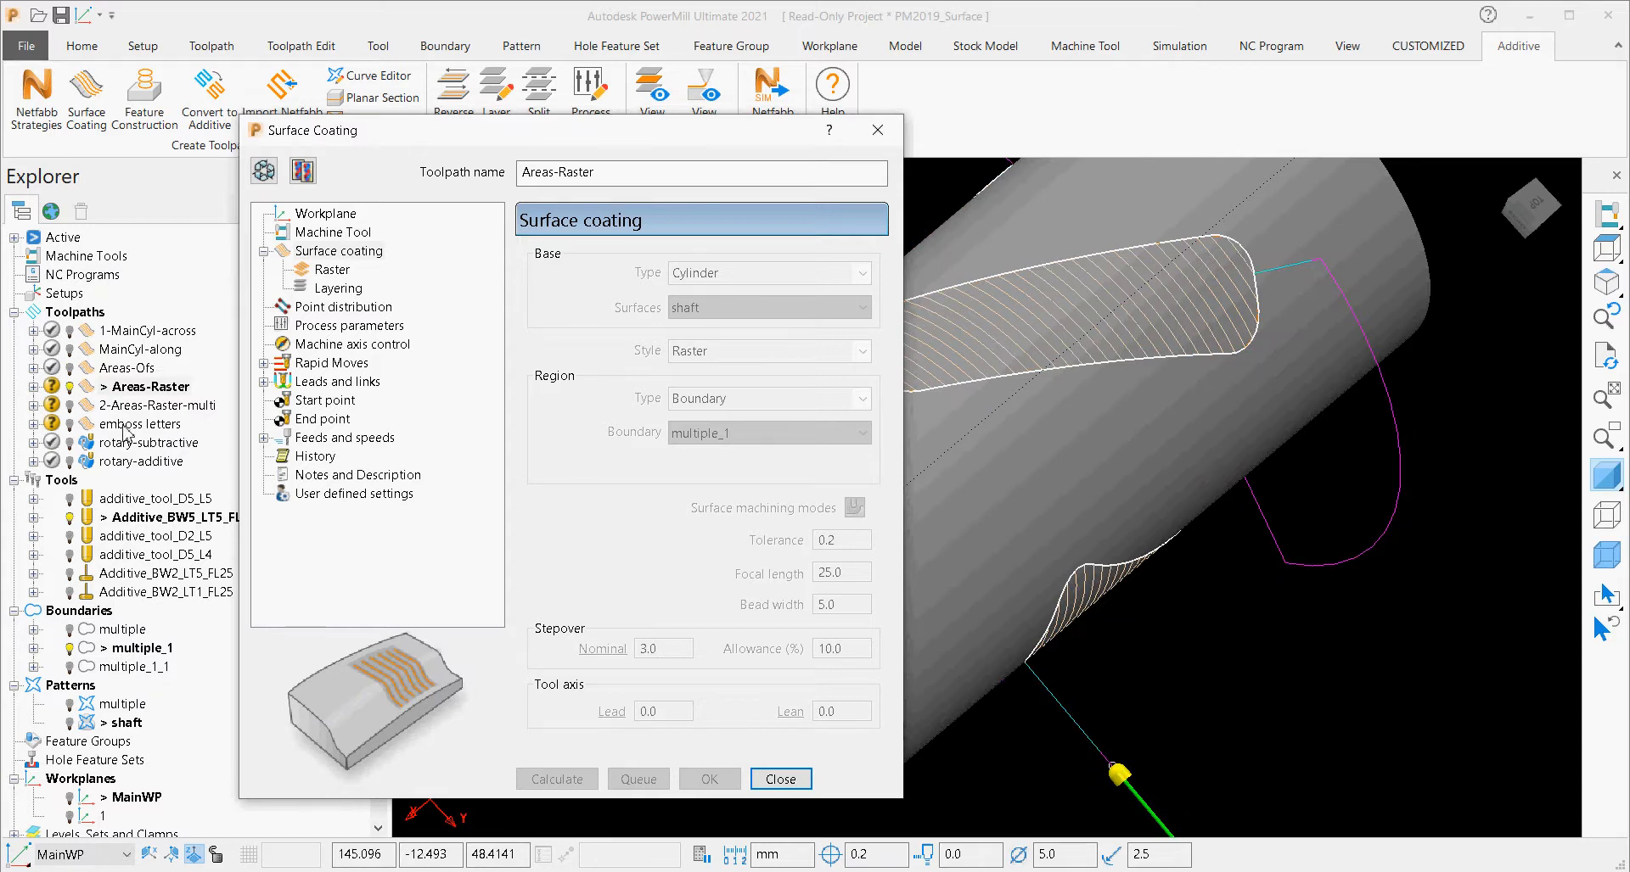
double_click(129, 405)
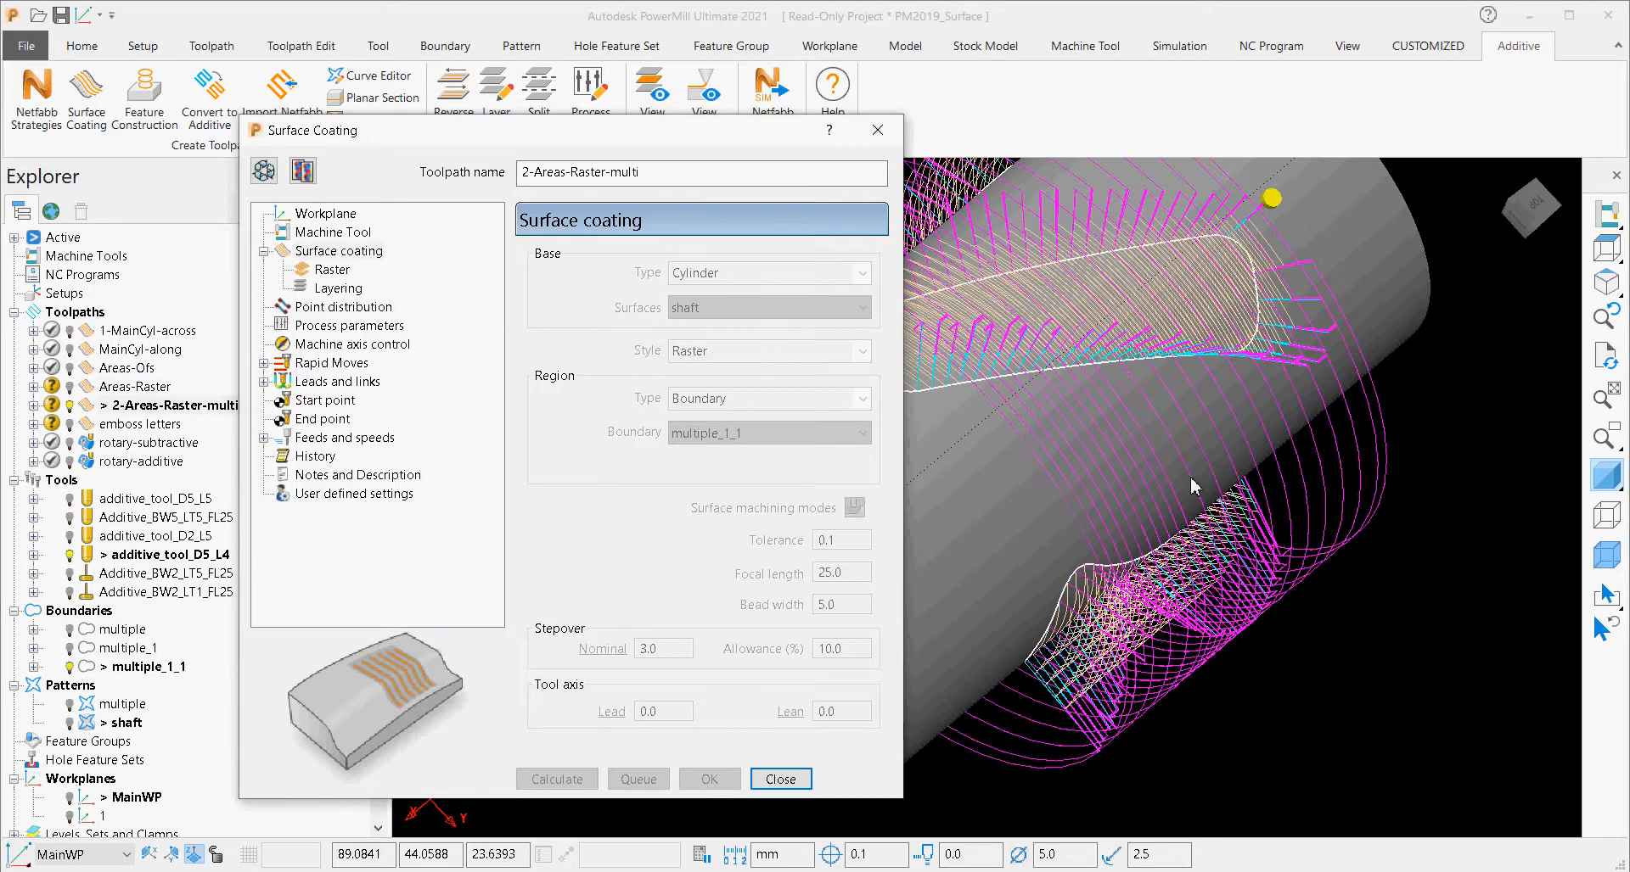
middle_click_drag(1191, 478, 1131, 462)
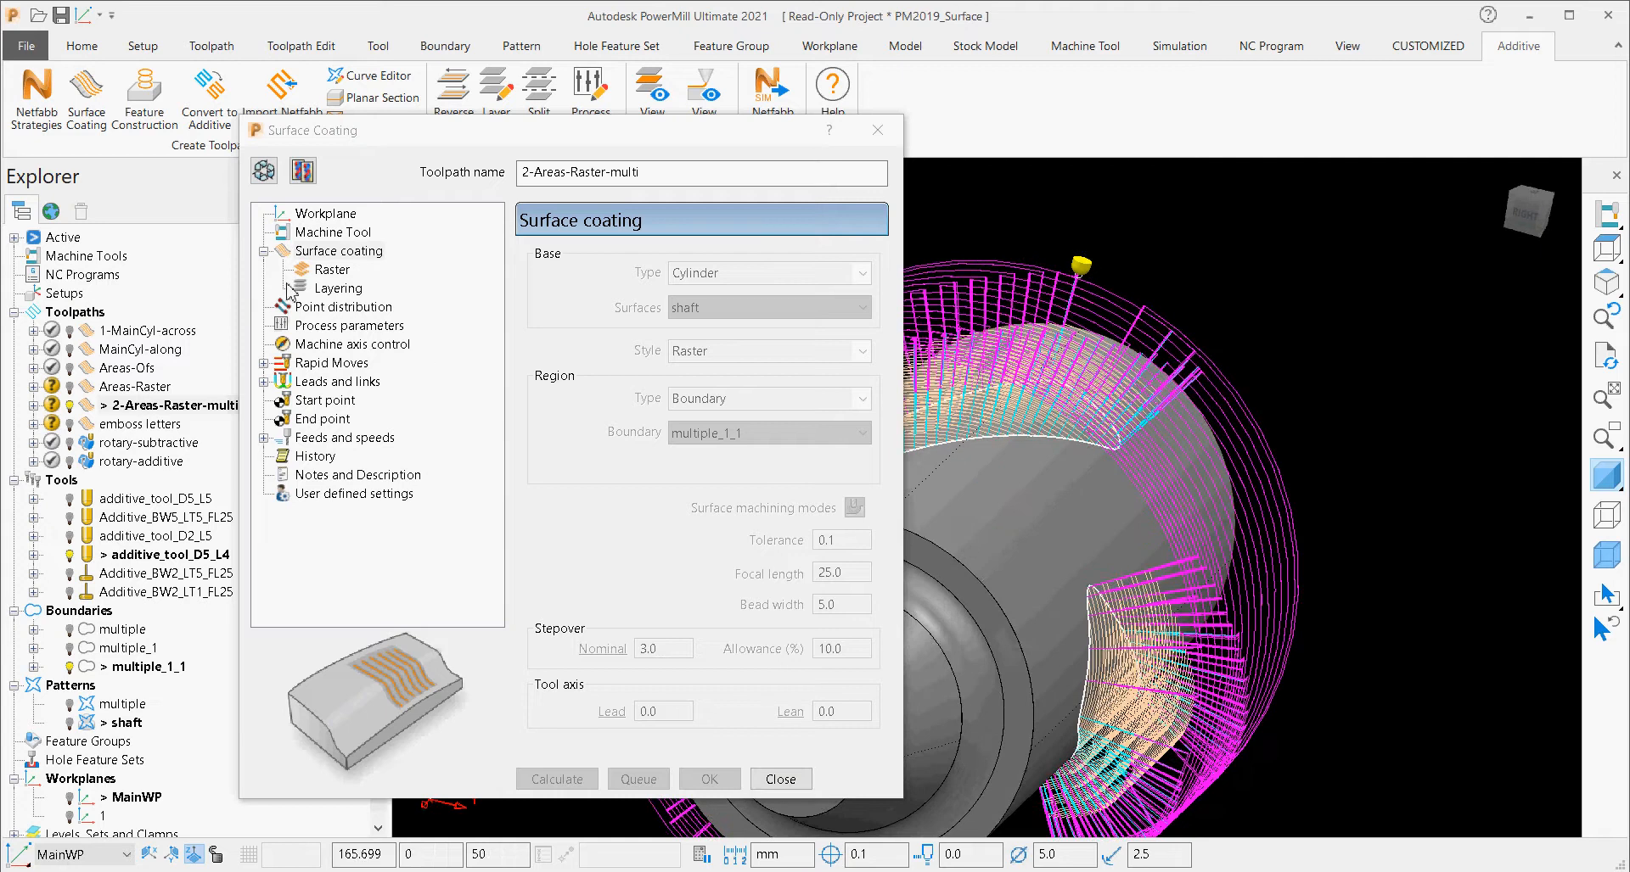
Make the 2-Areas-Raster-multi settings editable and compare its number of layers and default layer thickness with the stacked passes.
left_click(337, 289)
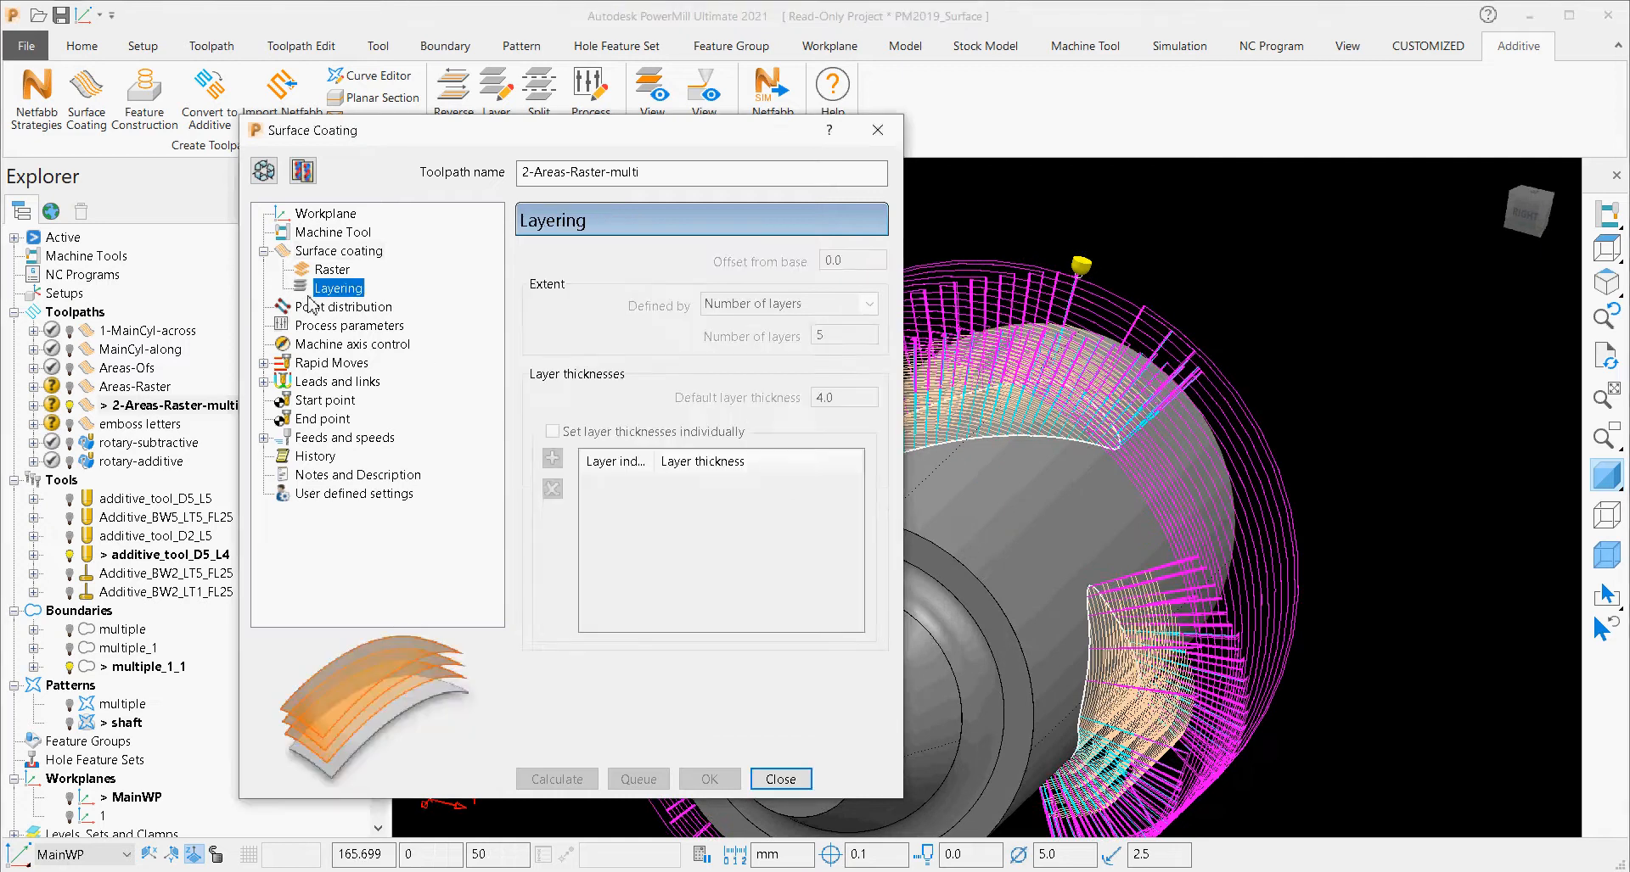
left_click(261, 173)
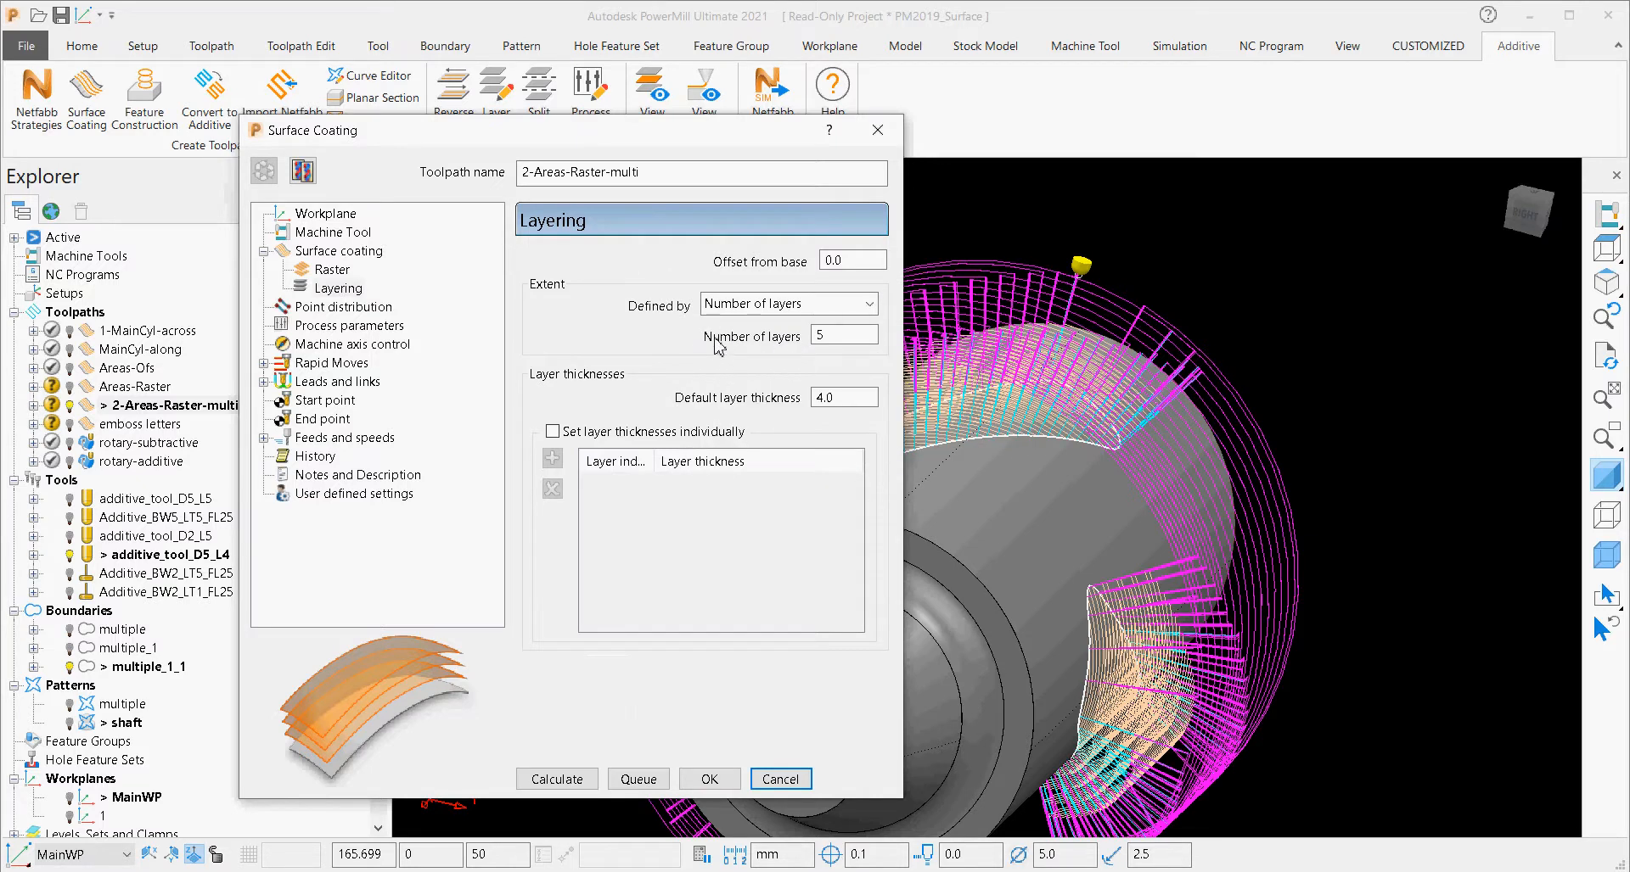
middle_click_drag(1061, 483, 1197, 451, "shift")
scroll(1032, 445, "up", 3)
middle_click_drag(1033, 447, 1040, 361)
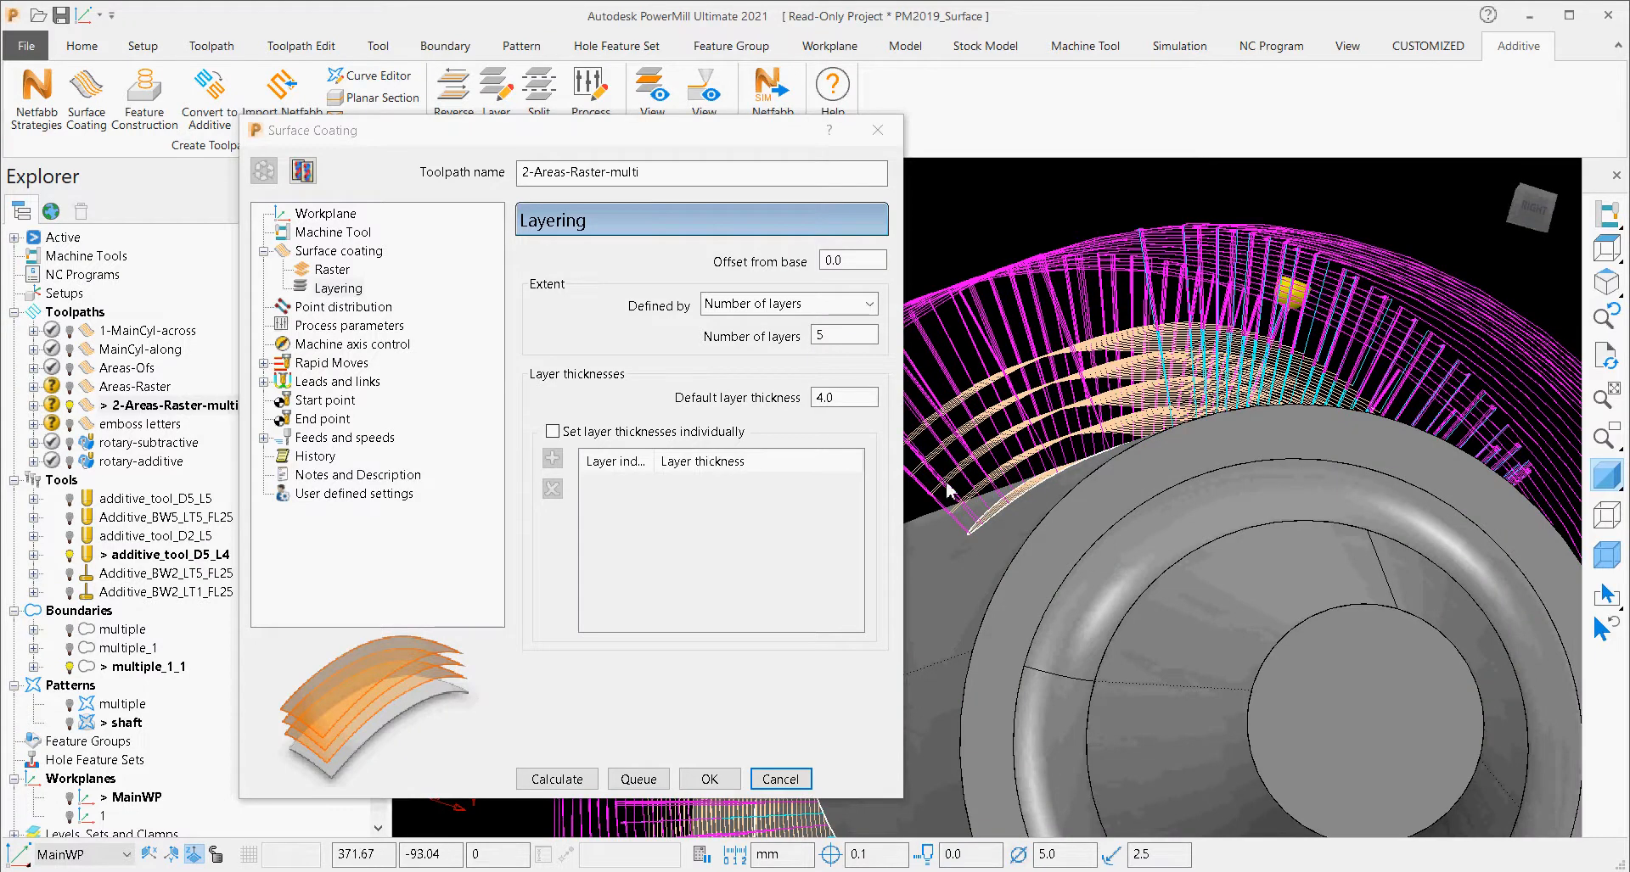
scroll(1041, 489, "up", 2)
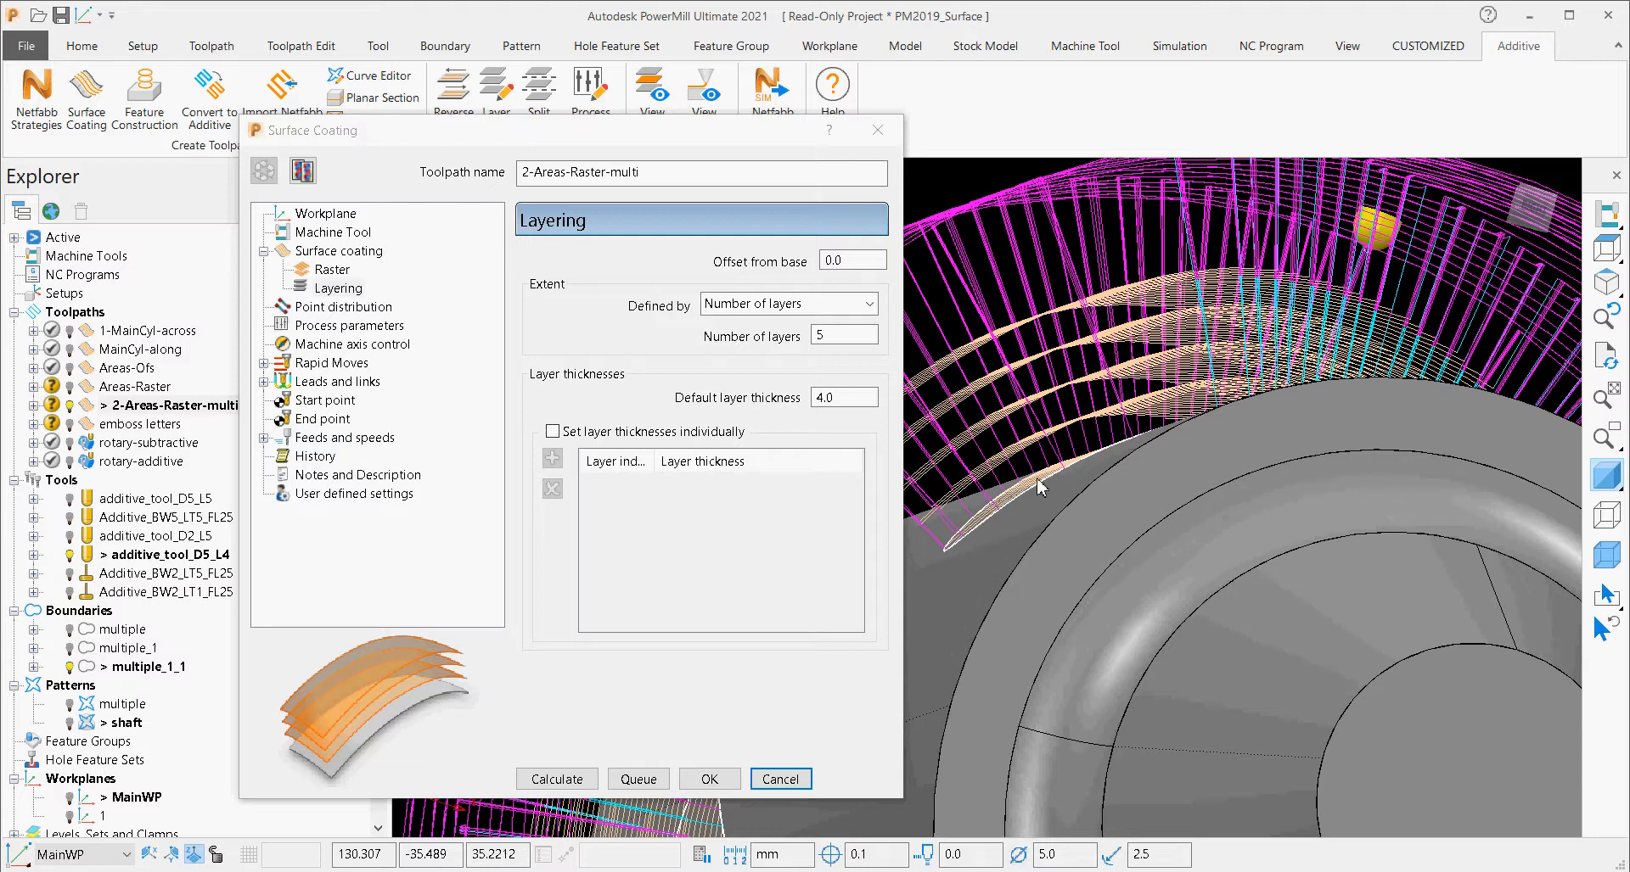
left_click_drag(852, 404, 802, 404)
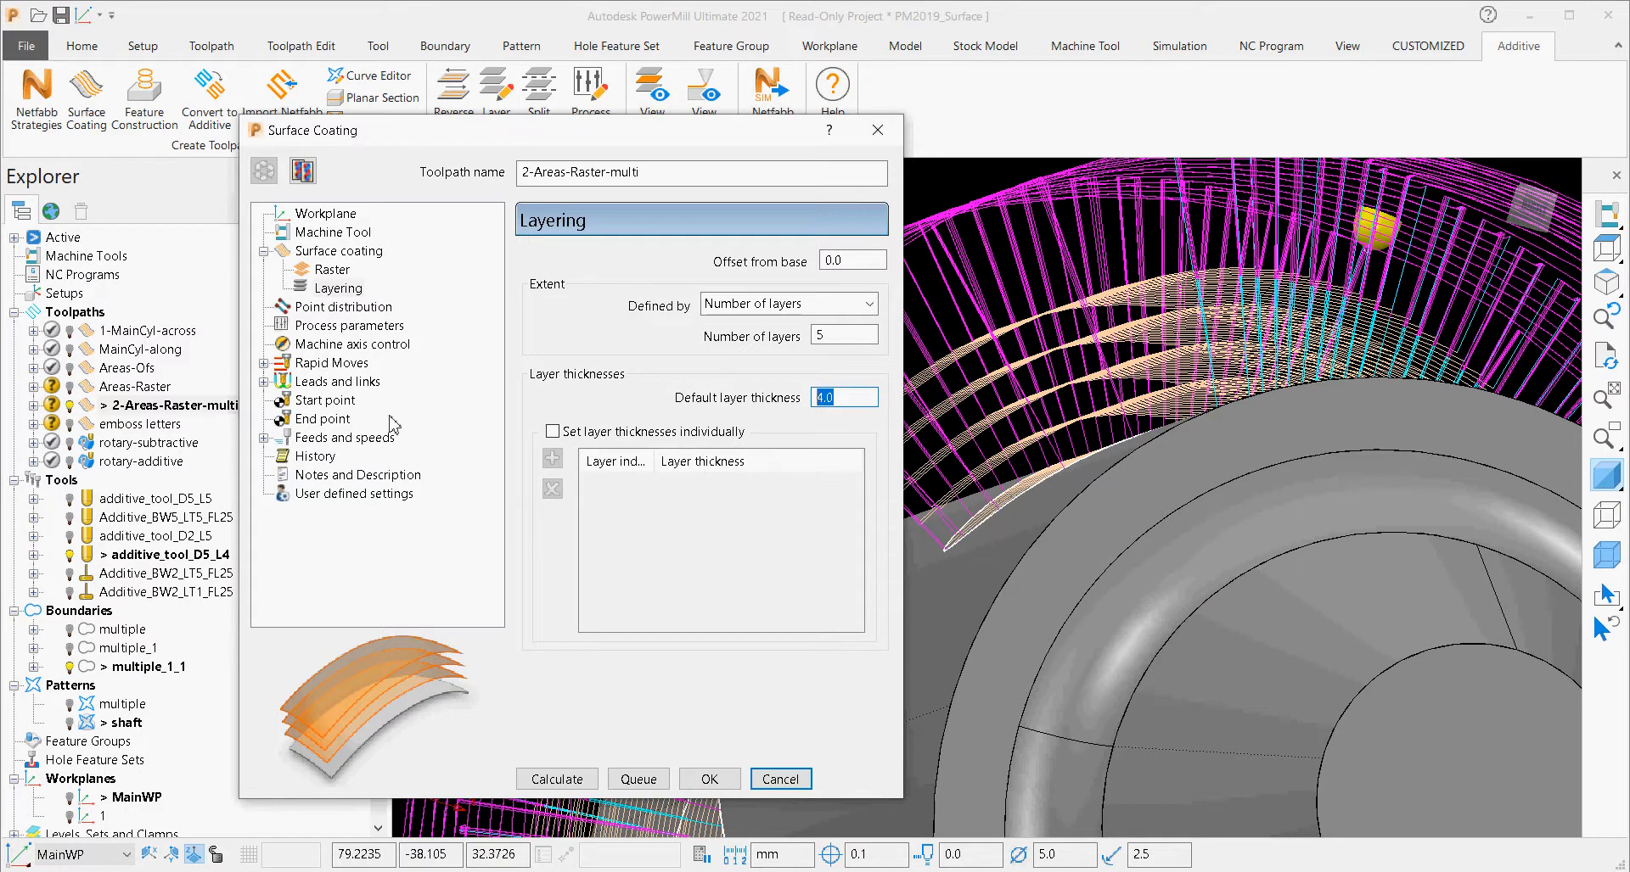
Examine the emboss letters toolpath's base, Emboss style and drive curve alongside the shaft pattern, and close its settings without changes.
double_click(89, 424)
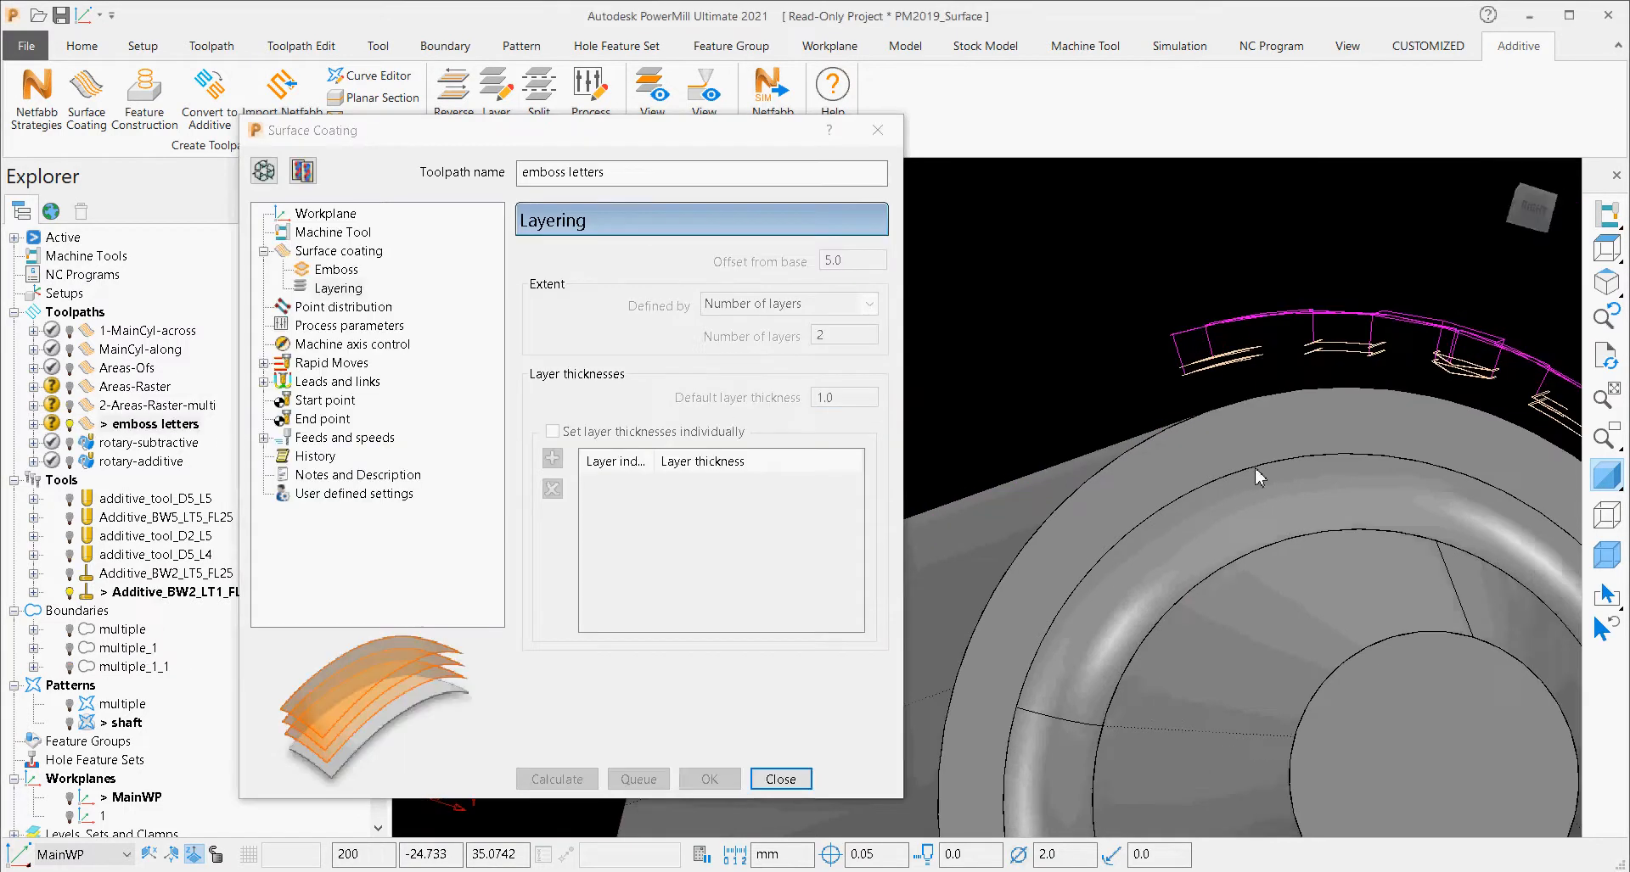
middle_click_drag(977, 718, 1195, 595)
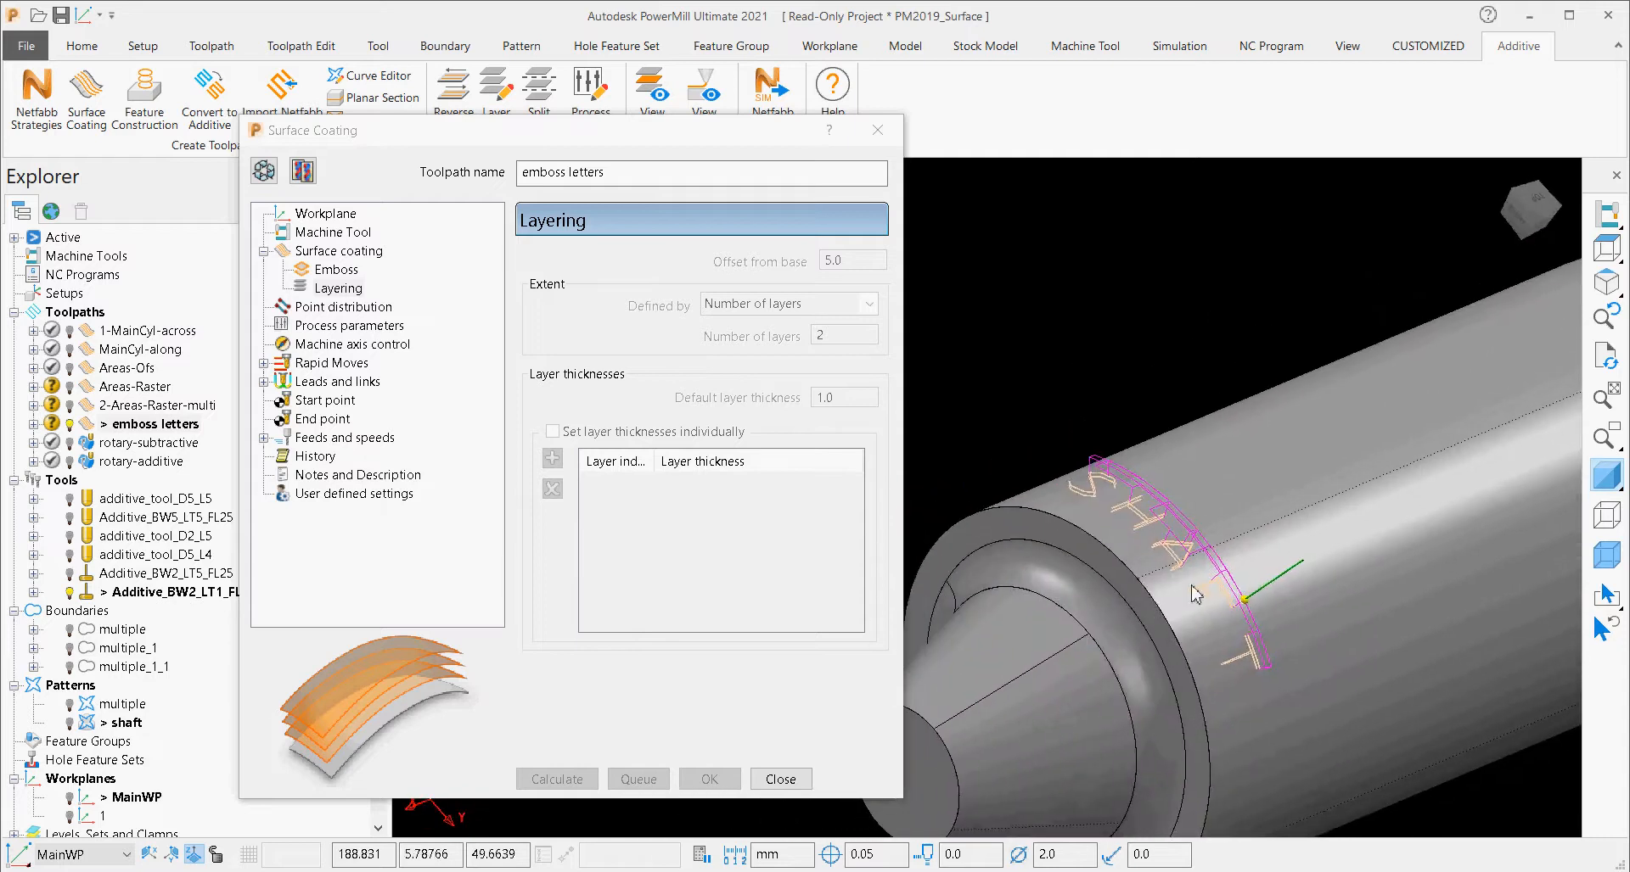
left_click(315, 253)
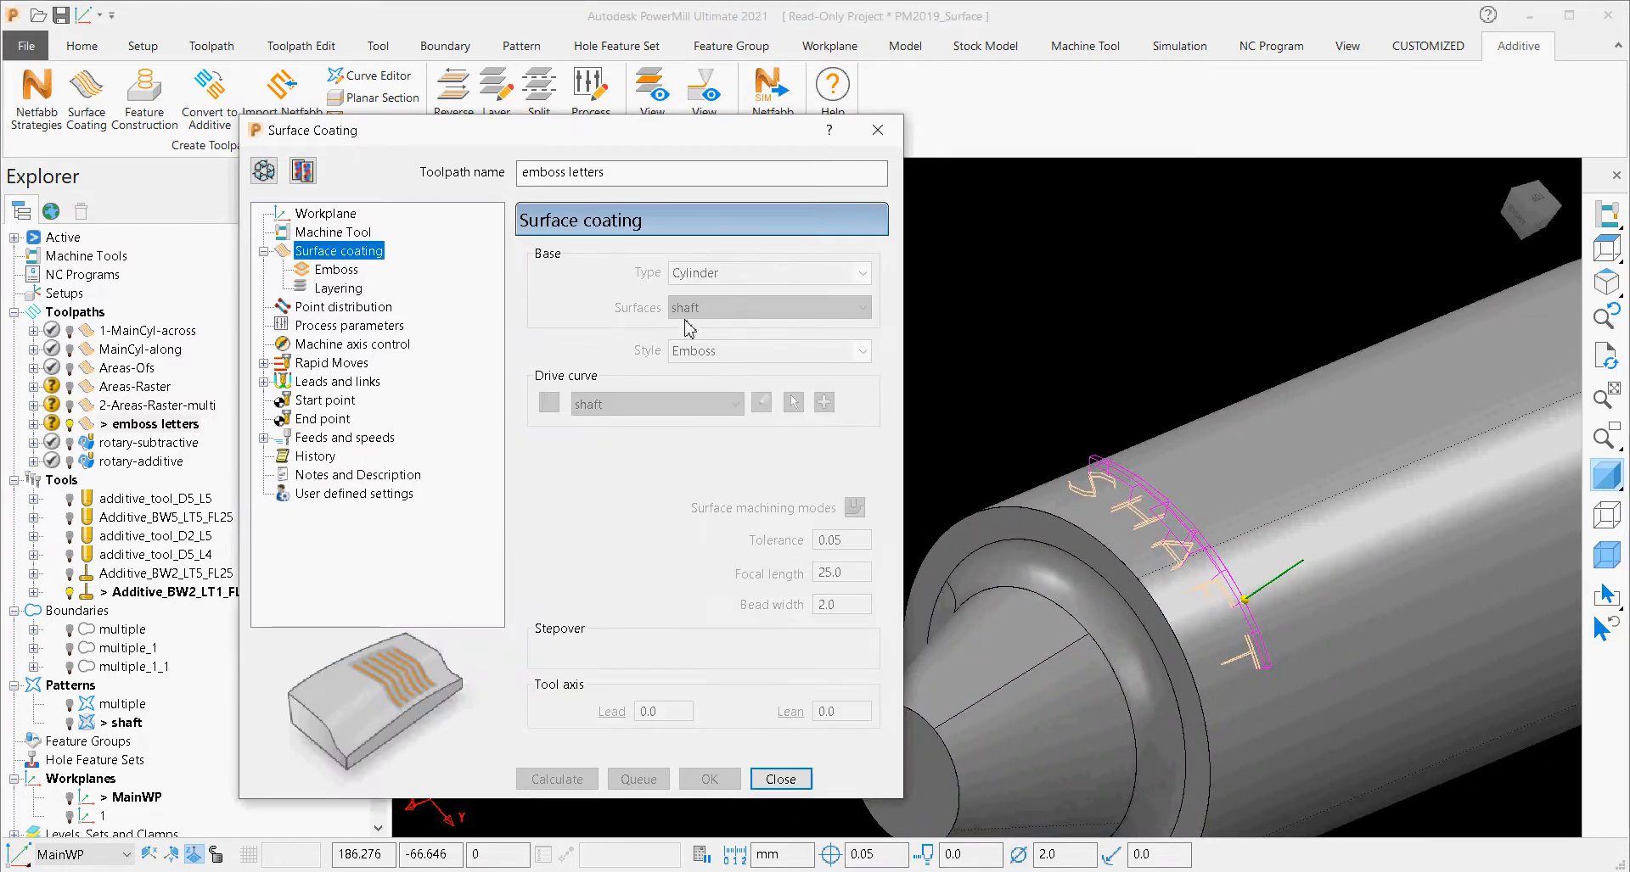
left_click(264, 170)
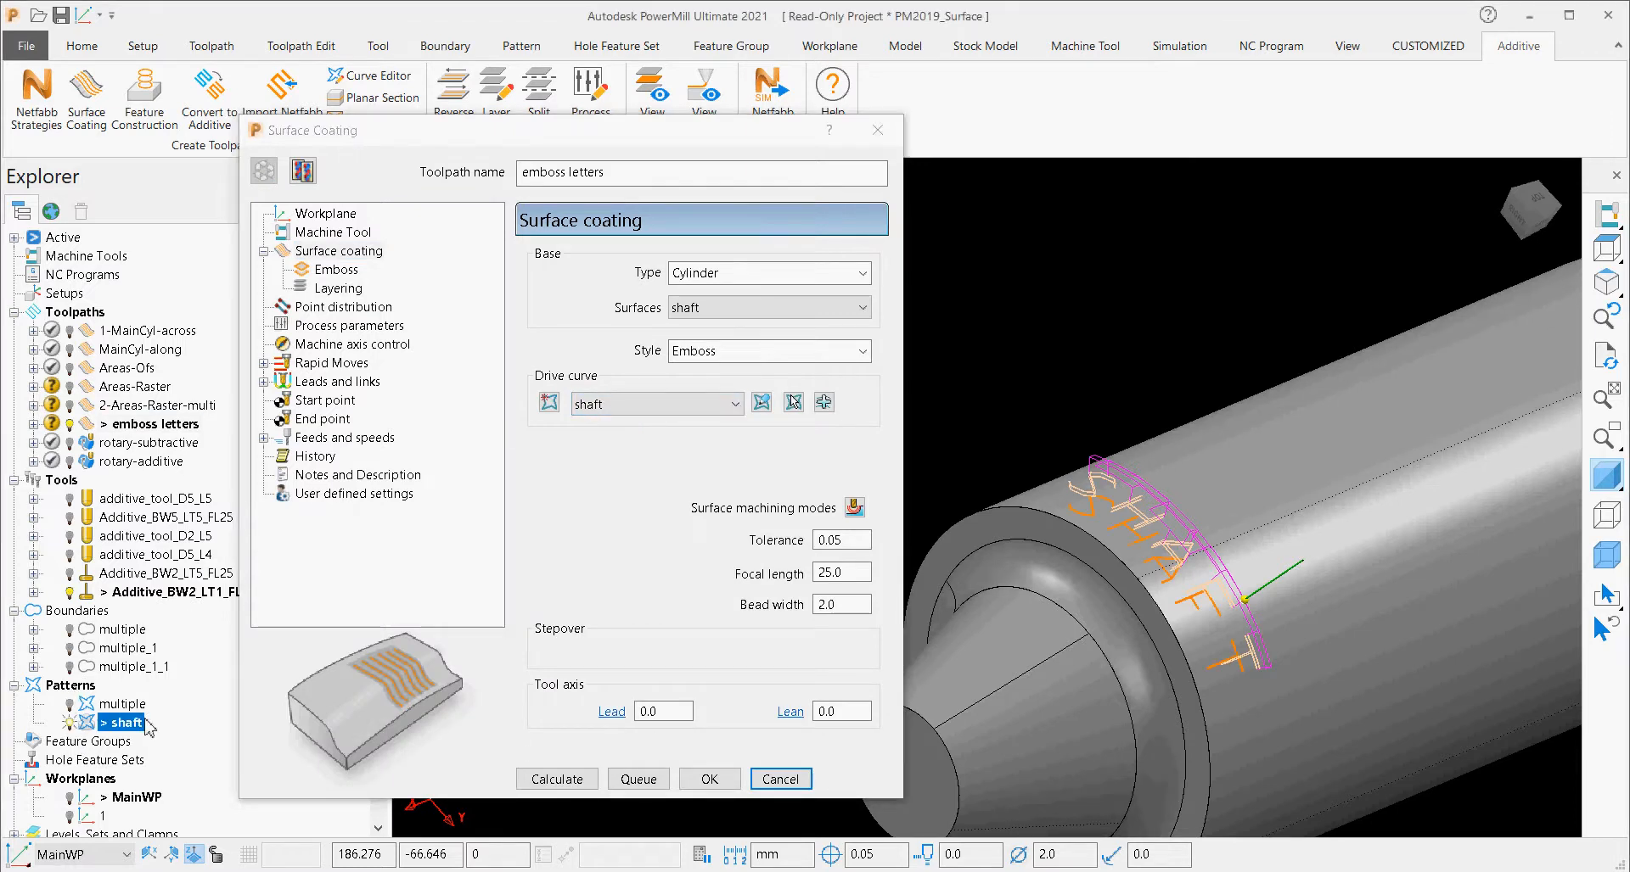
middle_click_drag(1335, 613, 1444, 553)
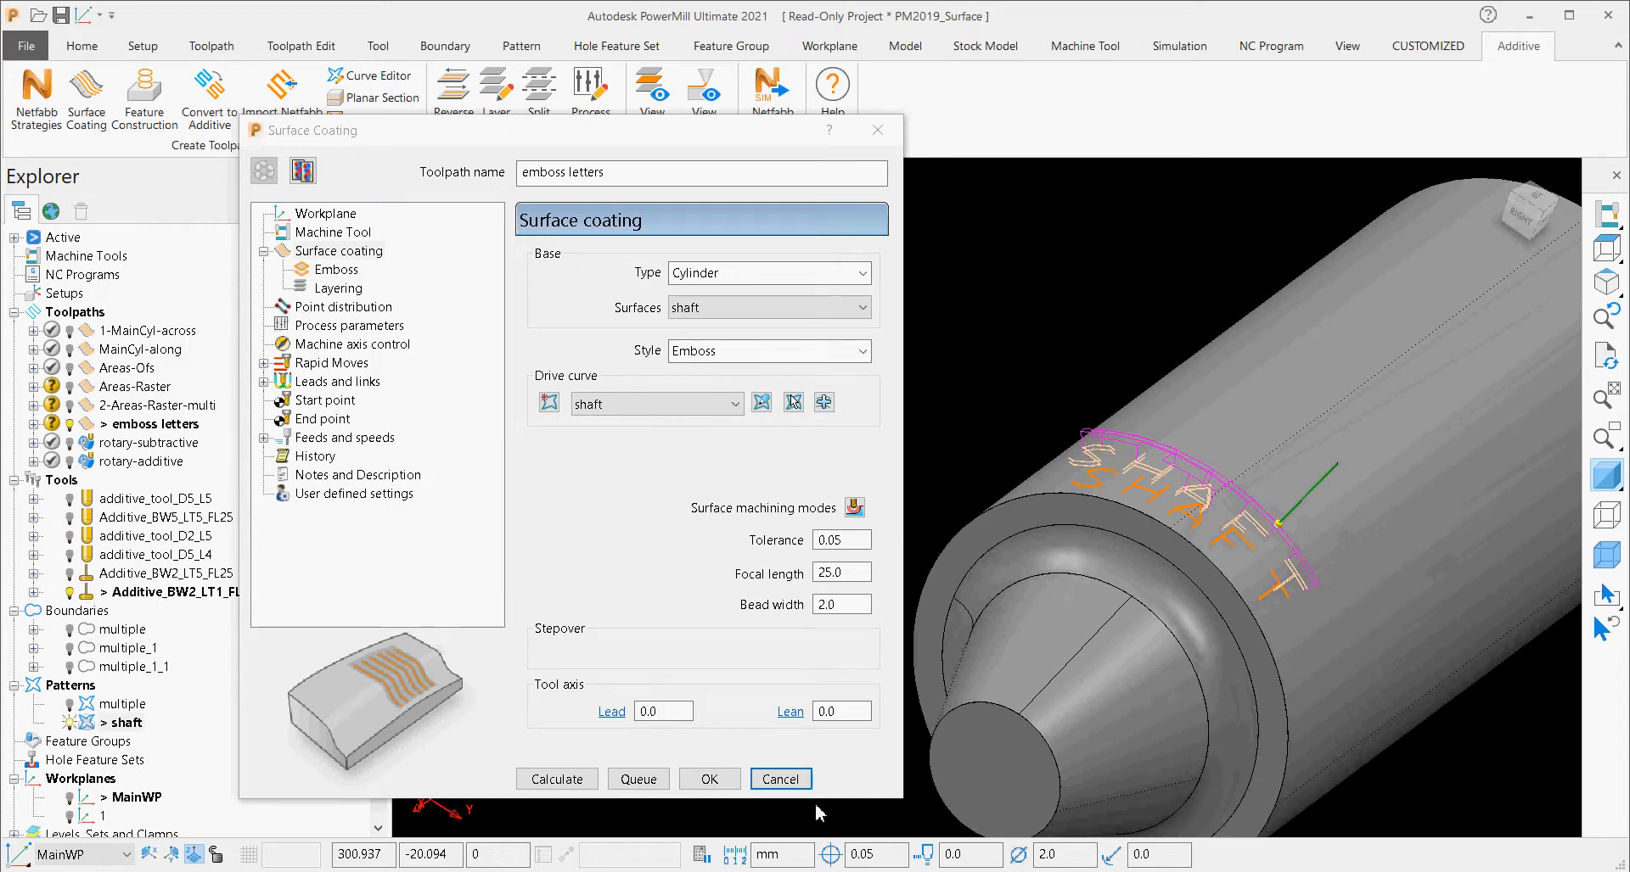
left_click(800, 781)
Play the additive deposition animation of the 1-MainCyl-across toolpath with automatic tool selection.
middle_click_drag(1234, 553, 994, 559, "shift")
scroll(994, 559, "down", 5)
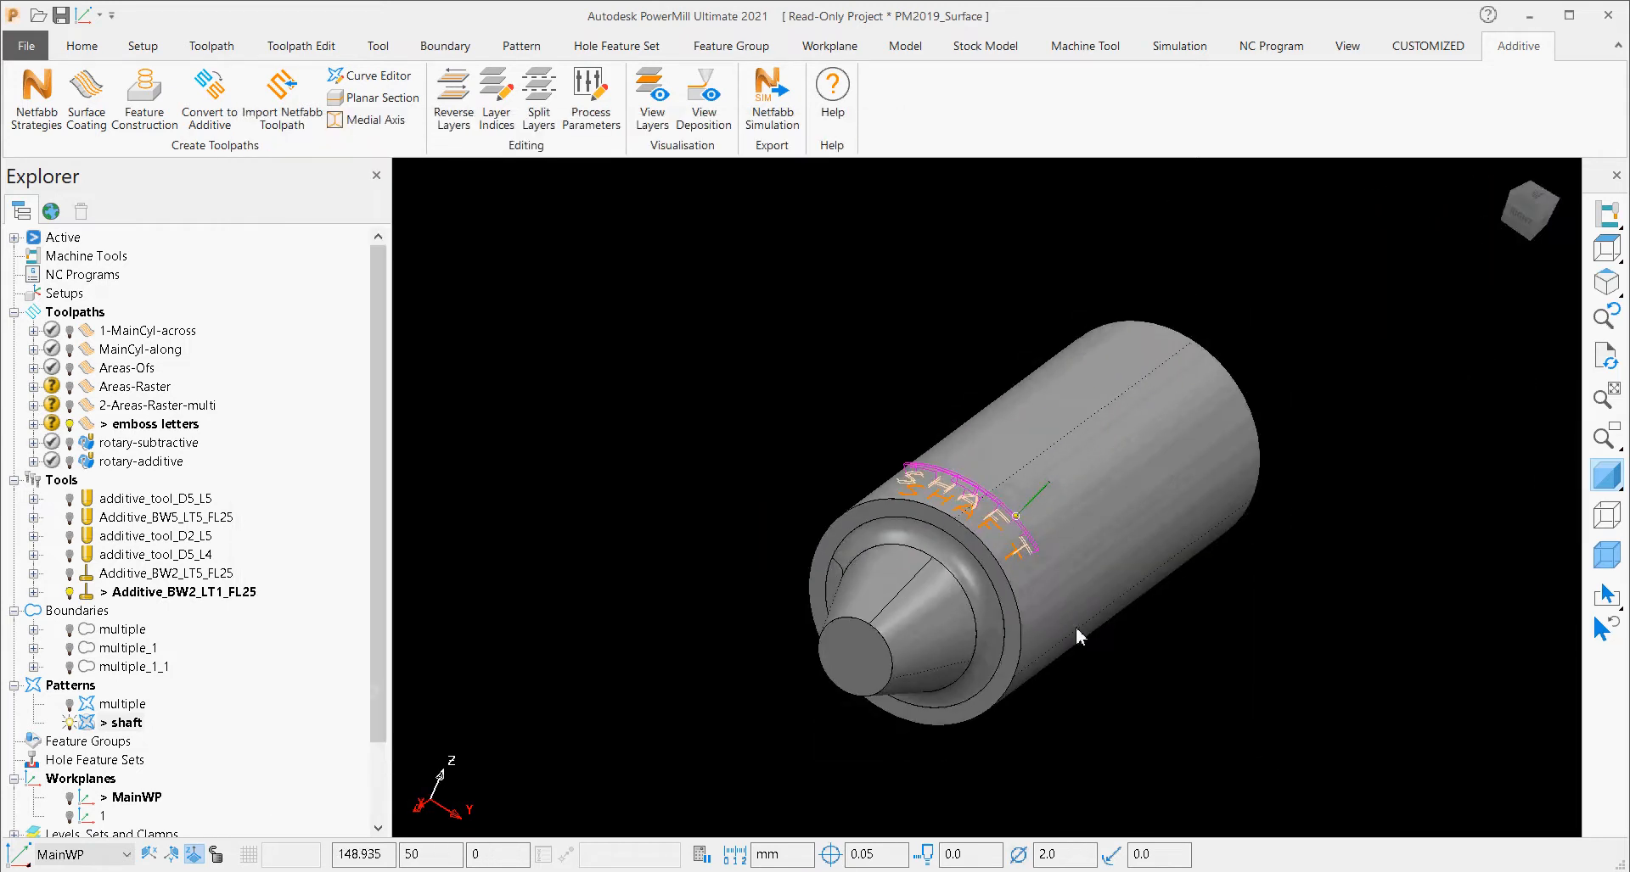
middle_click_drag(1076, 633, 861, 635)
scroll(1011, 590, "up", 5)
middle_click_drag(1012, 591, 877, 574, "shift")
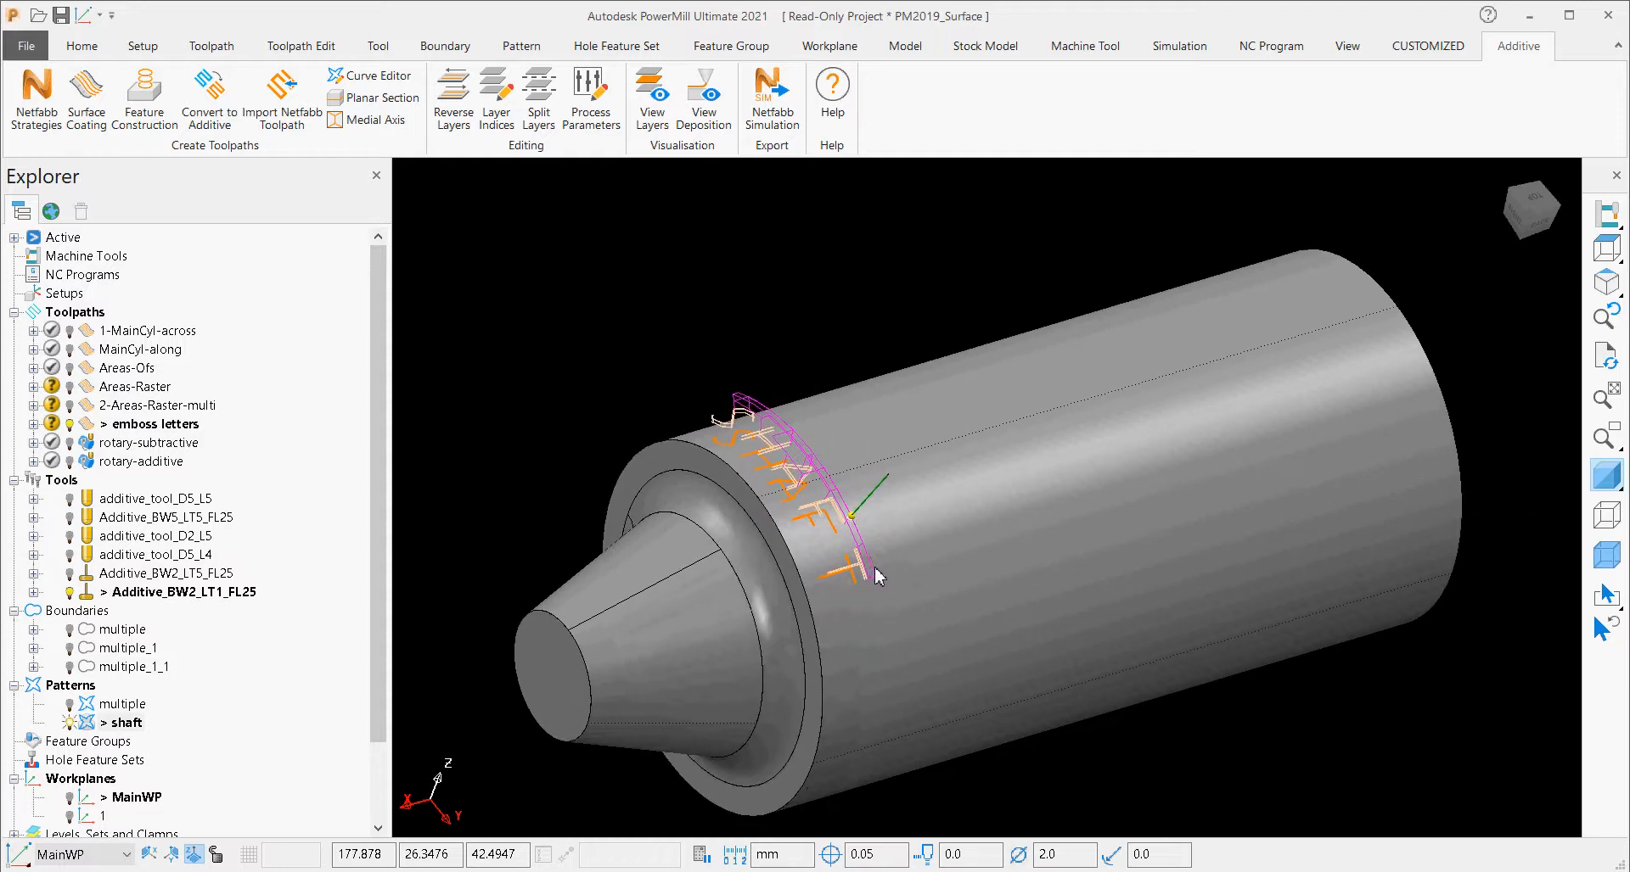
left_click(699, 115)
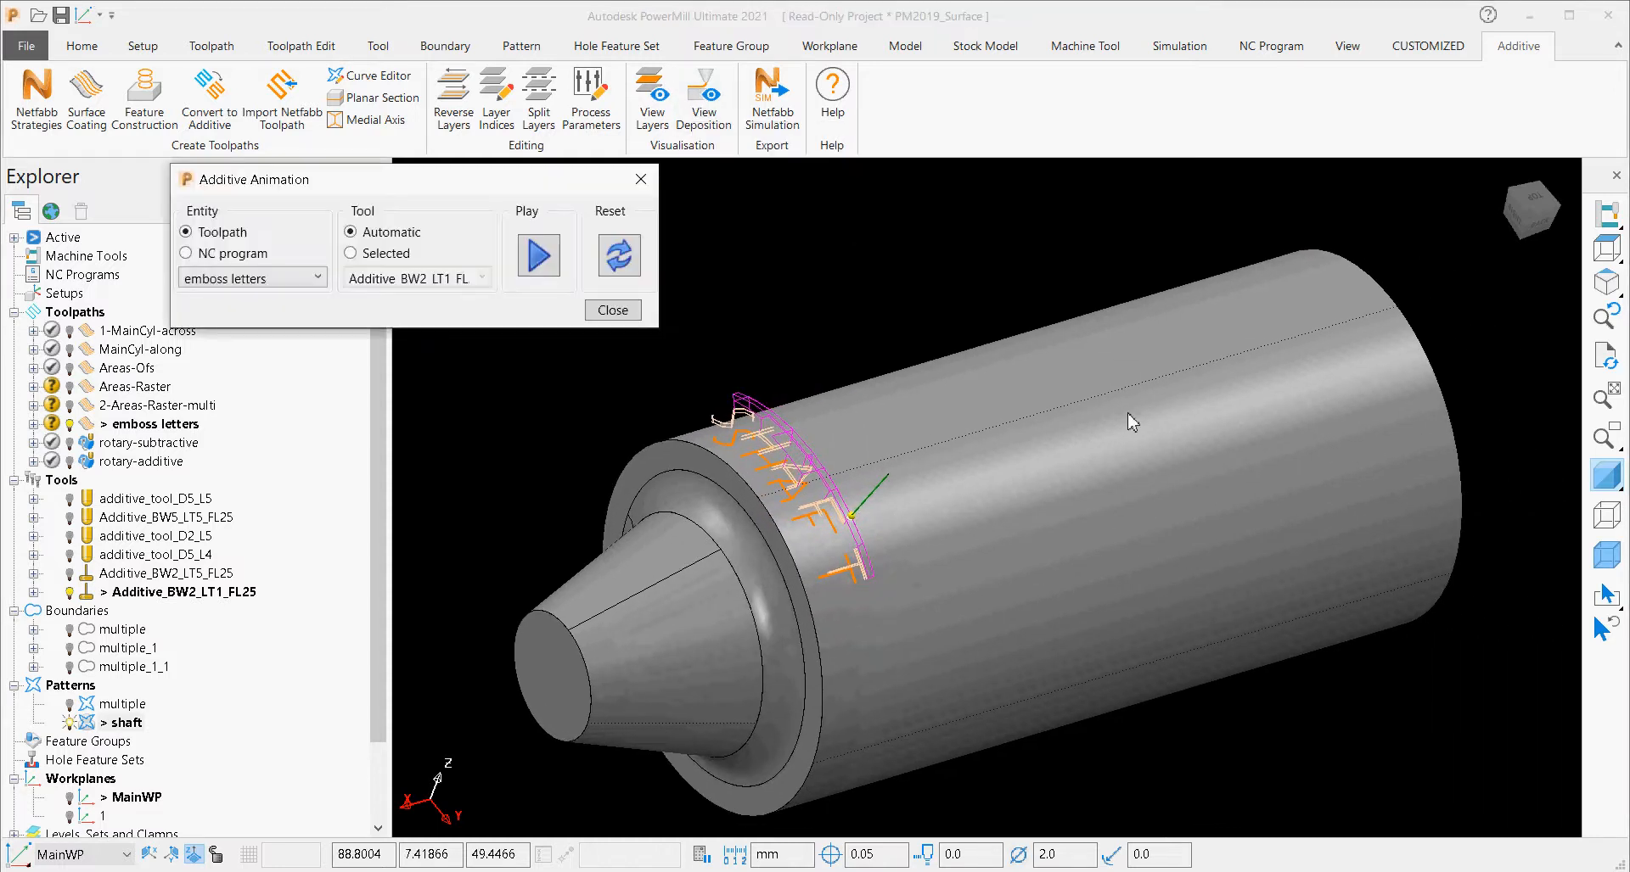
left_click(305, 278)
left_click(307, 299)
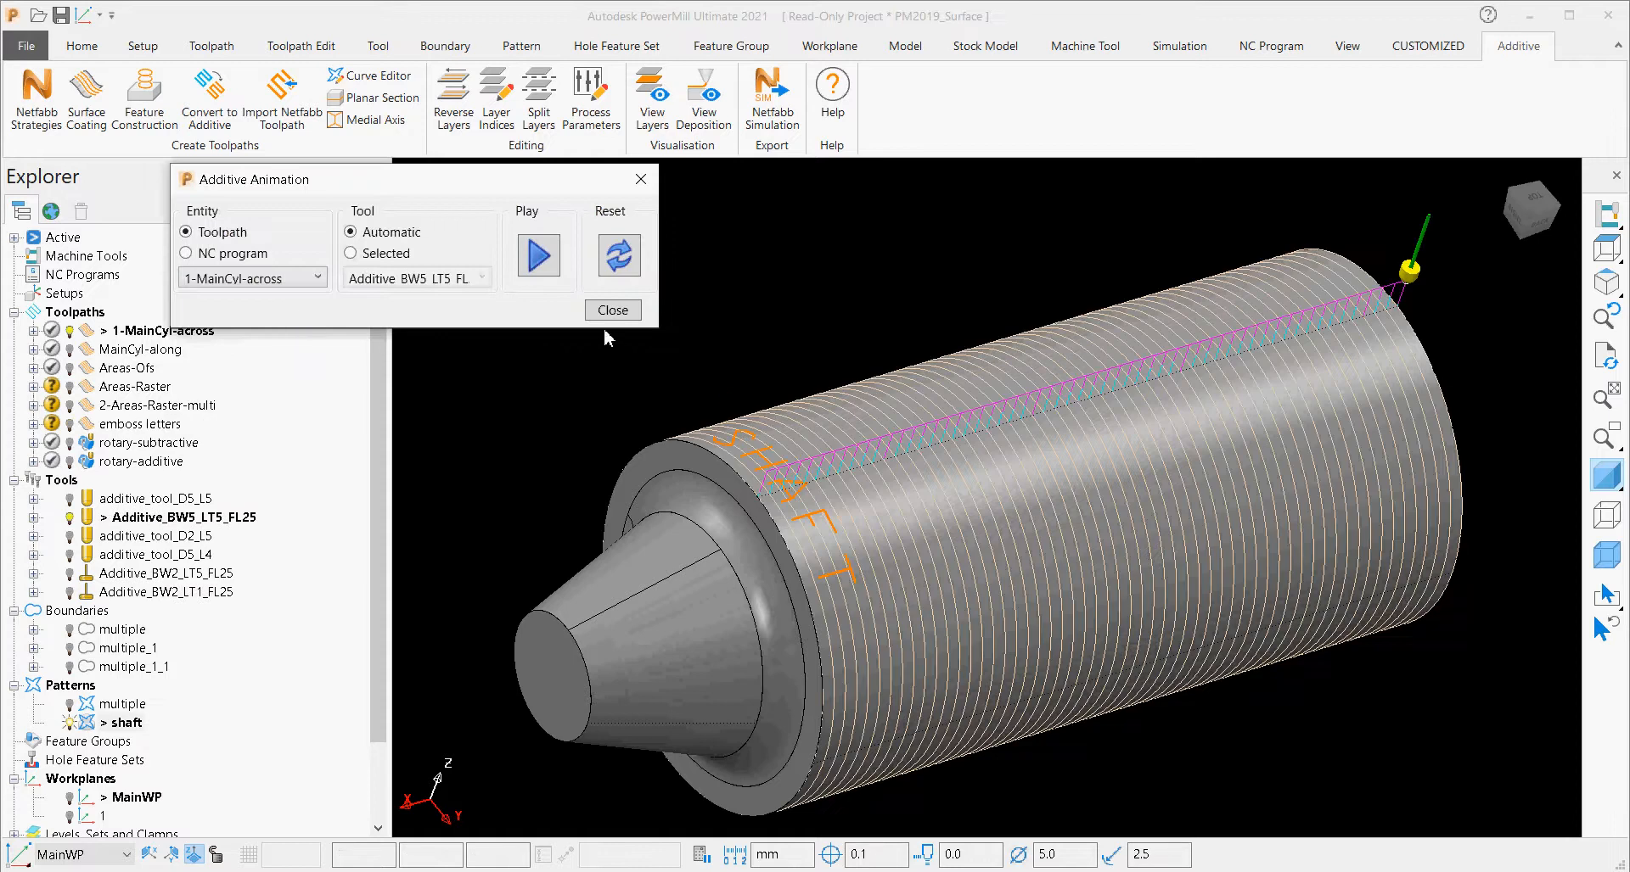
left_click(536, 263)
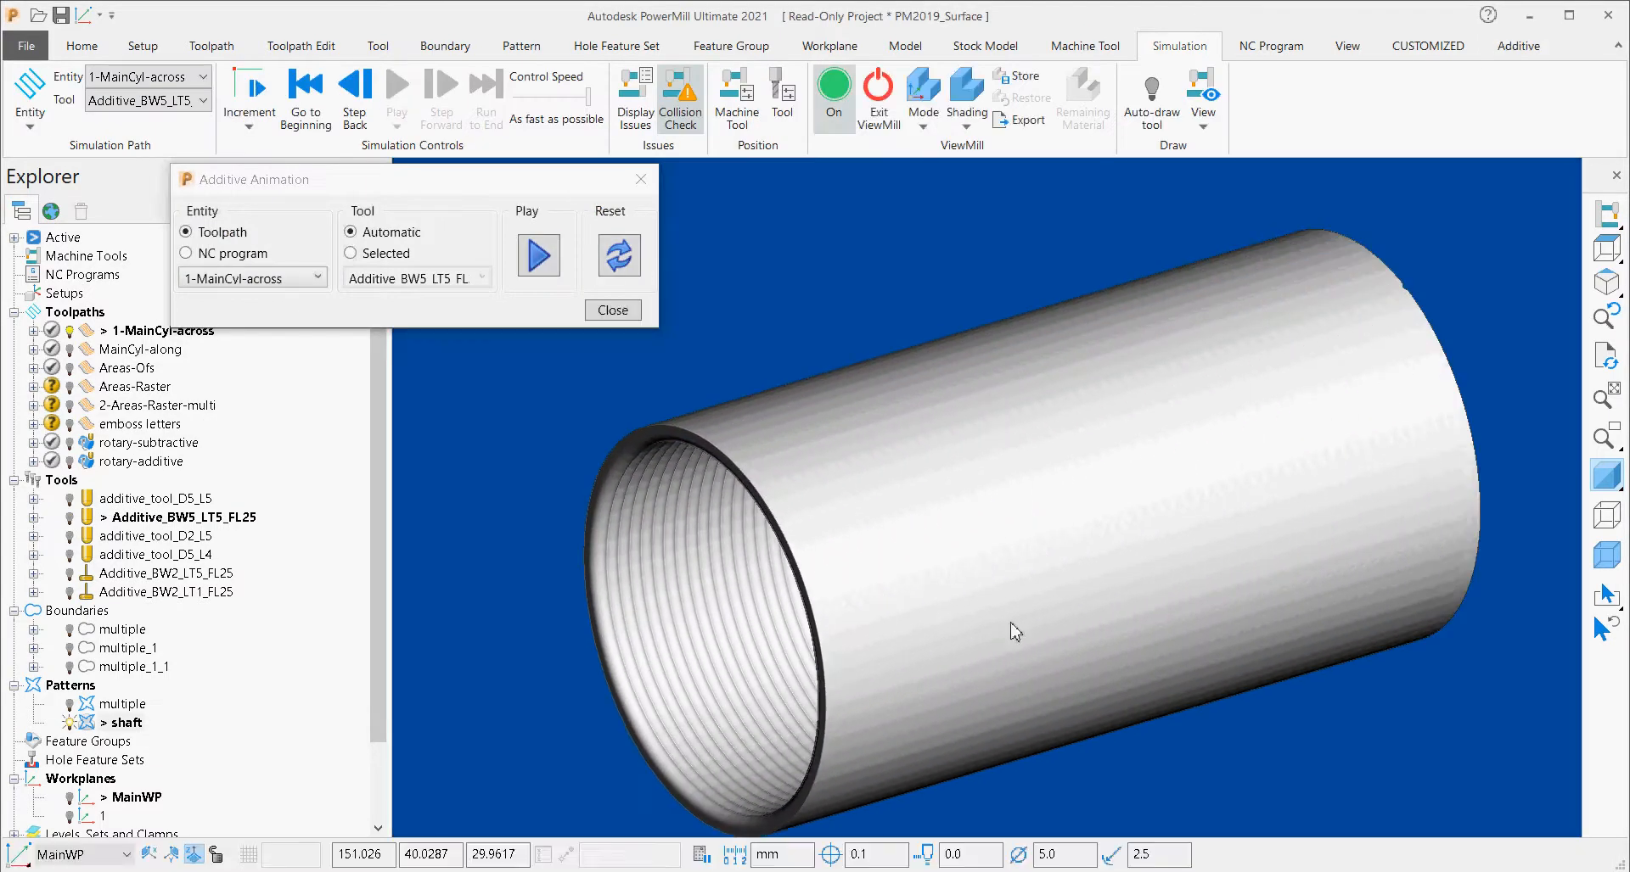
Play the deposition animation of the 2-Areas-Raster-multi toolpath on top of the coated cylinder.
left_click(256, 284)
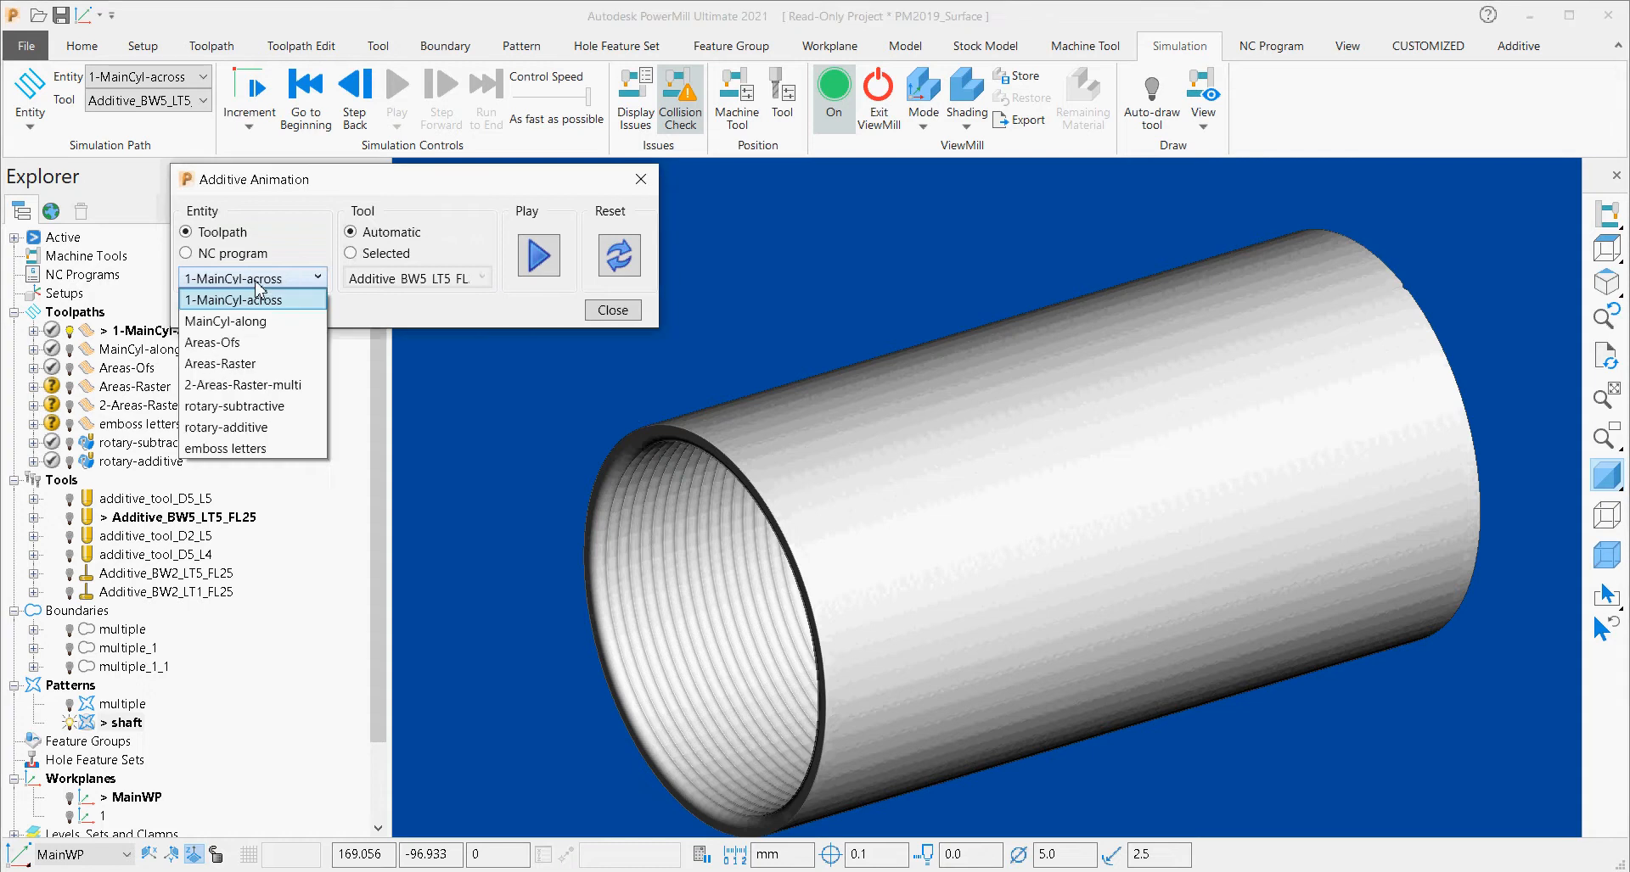
left_click(252, 386)
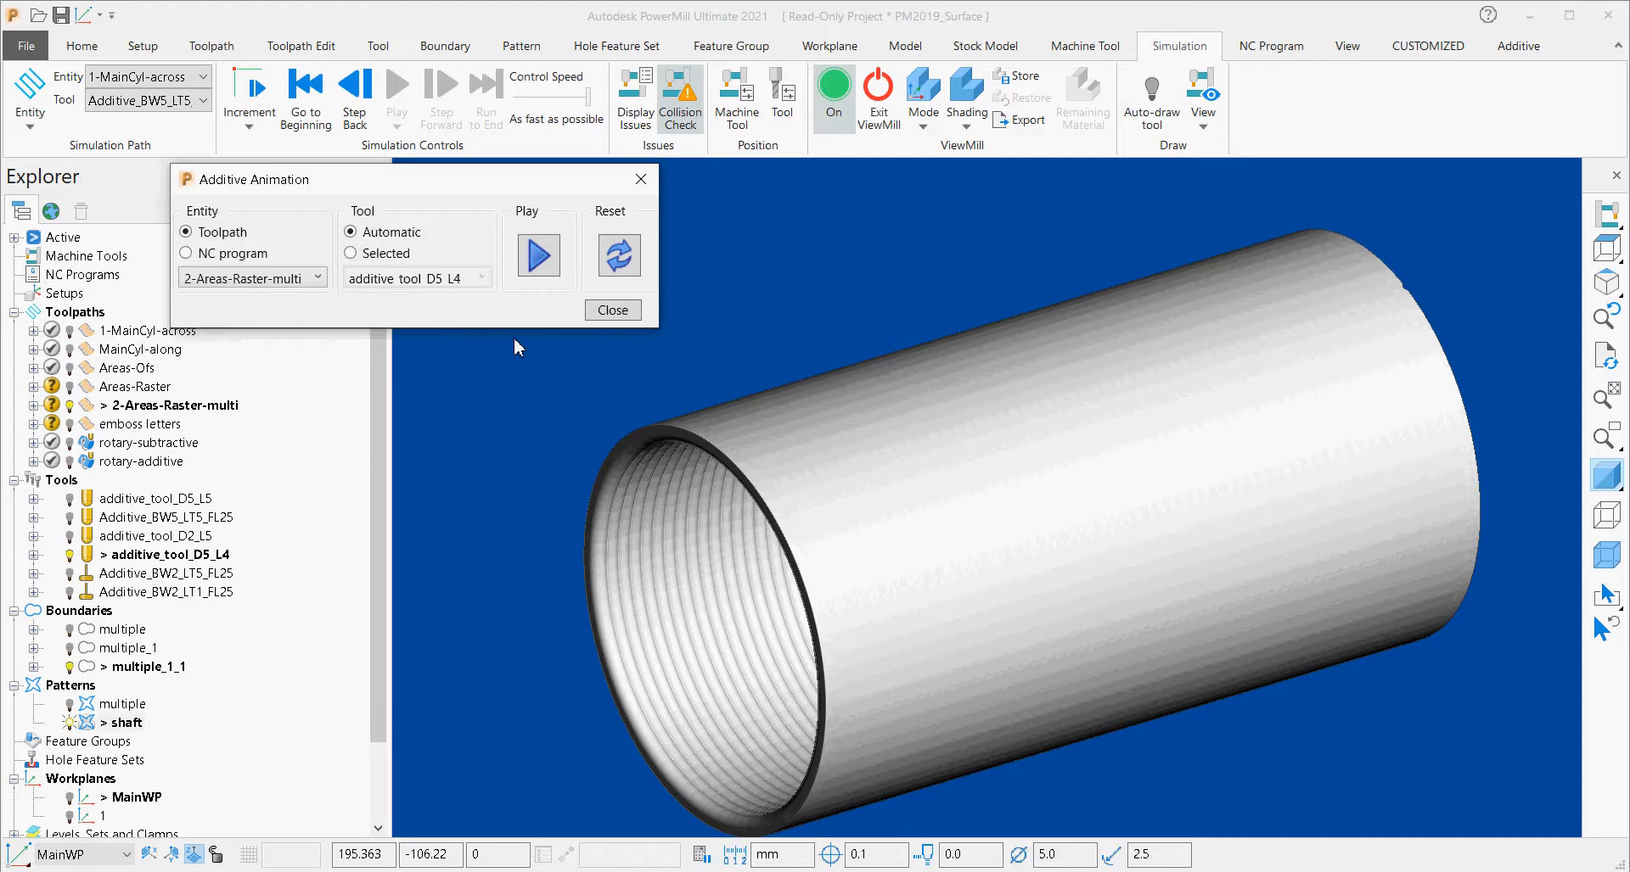
left_click(548, 264)
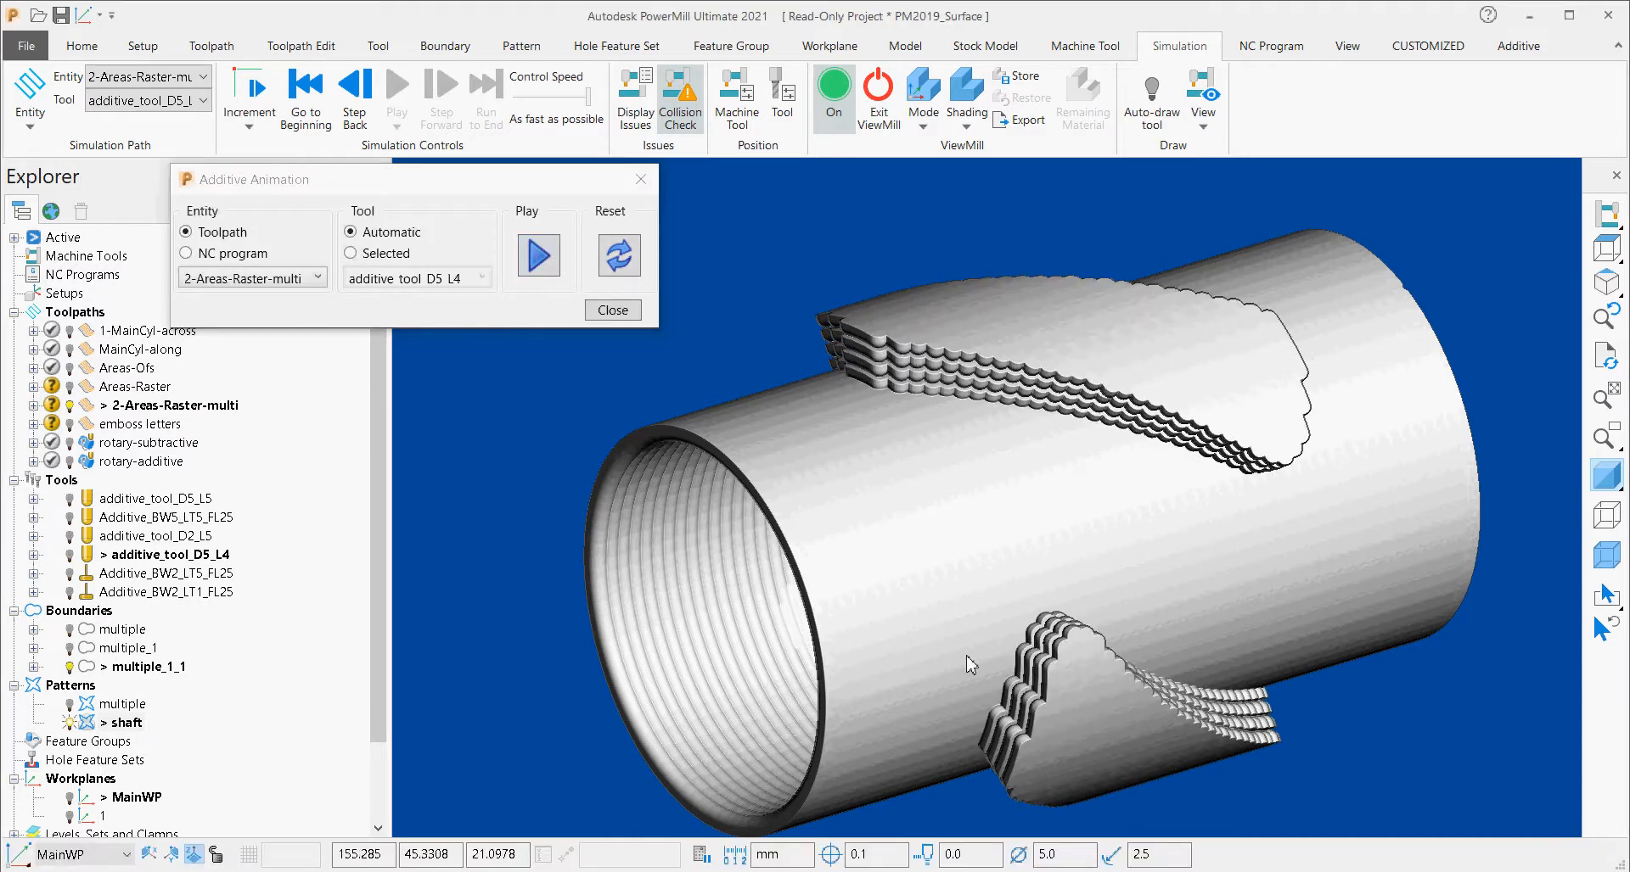
Play the deposition animation of the emboss letters toolpath on top of the built-up shaft.
left_click(286, 291)
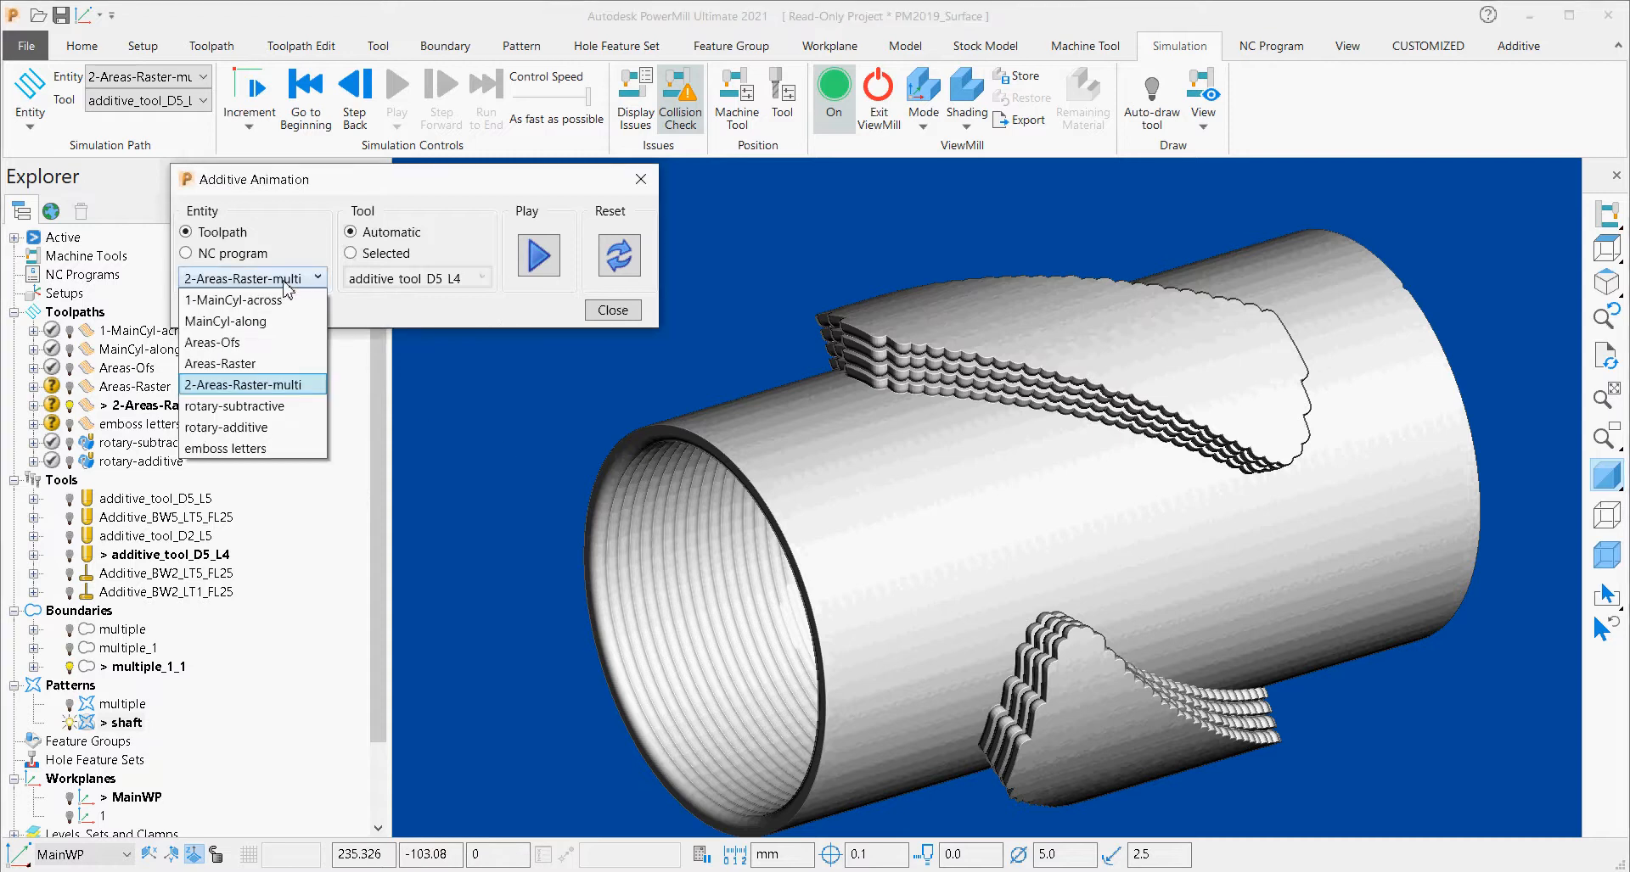
left_click(294, 450)
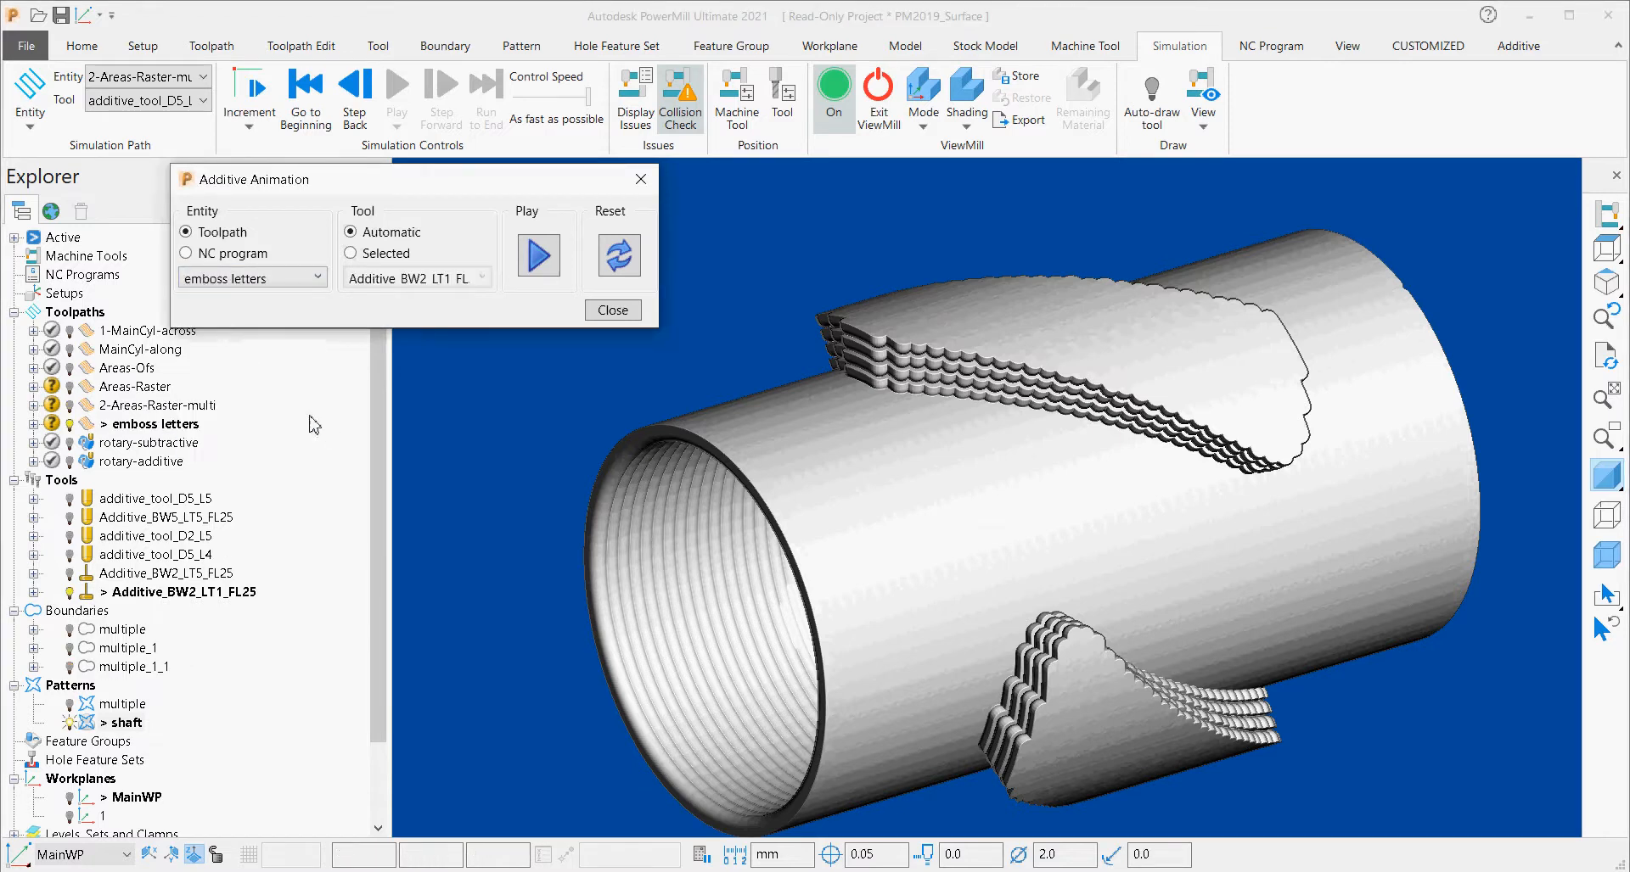
left_click(534, 266)
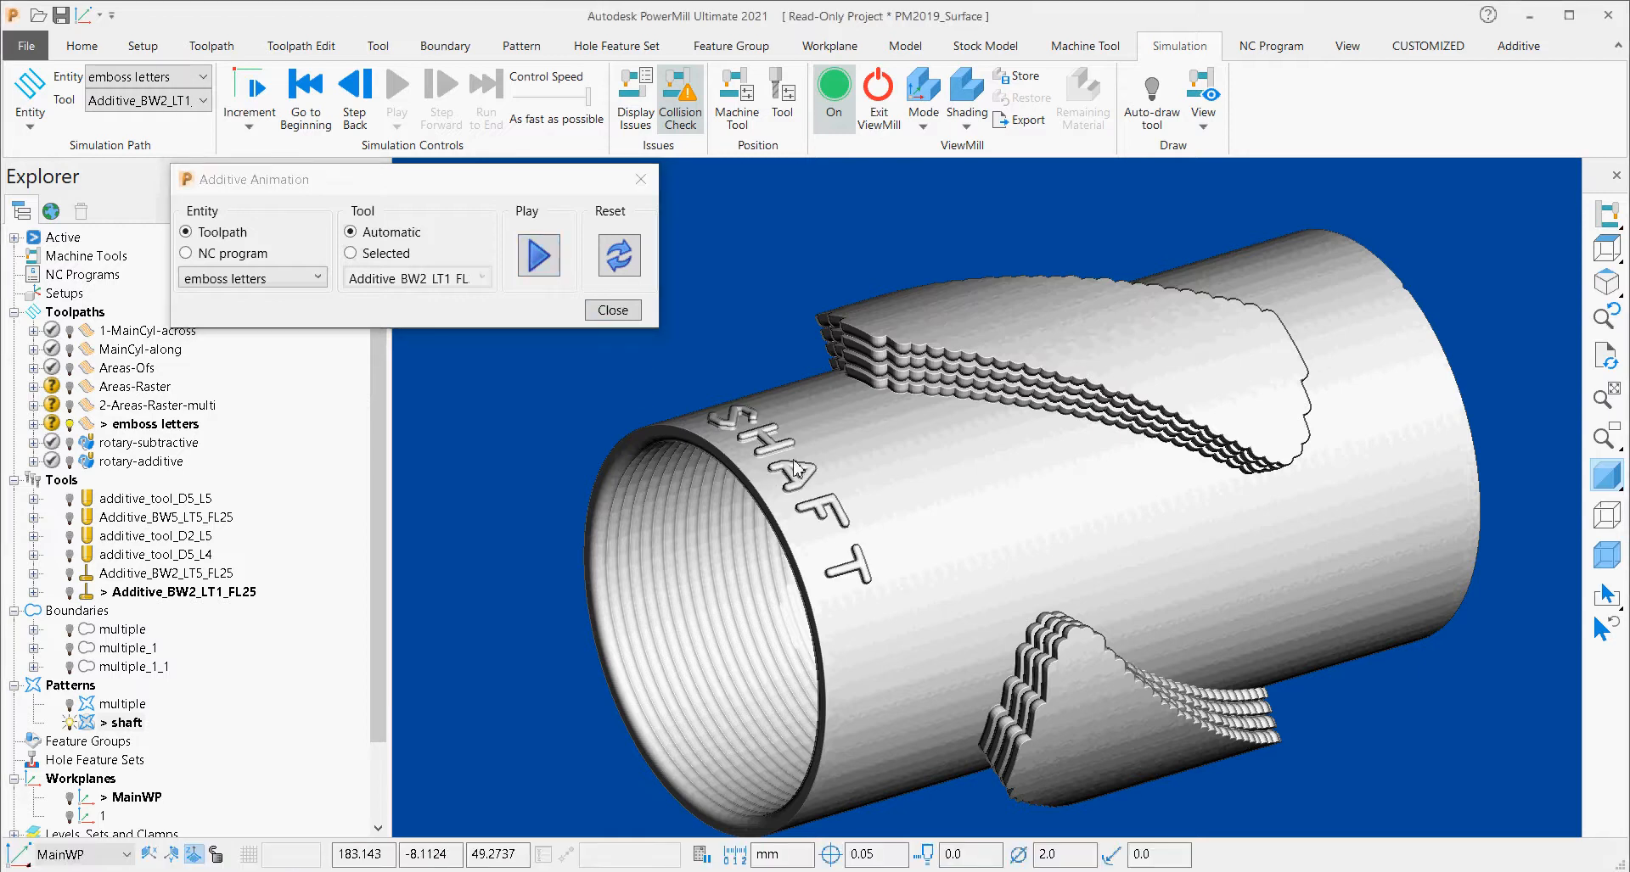
Reset the additive deposition animation and close it to return to the plain shaft model.
left_click(614, 273)
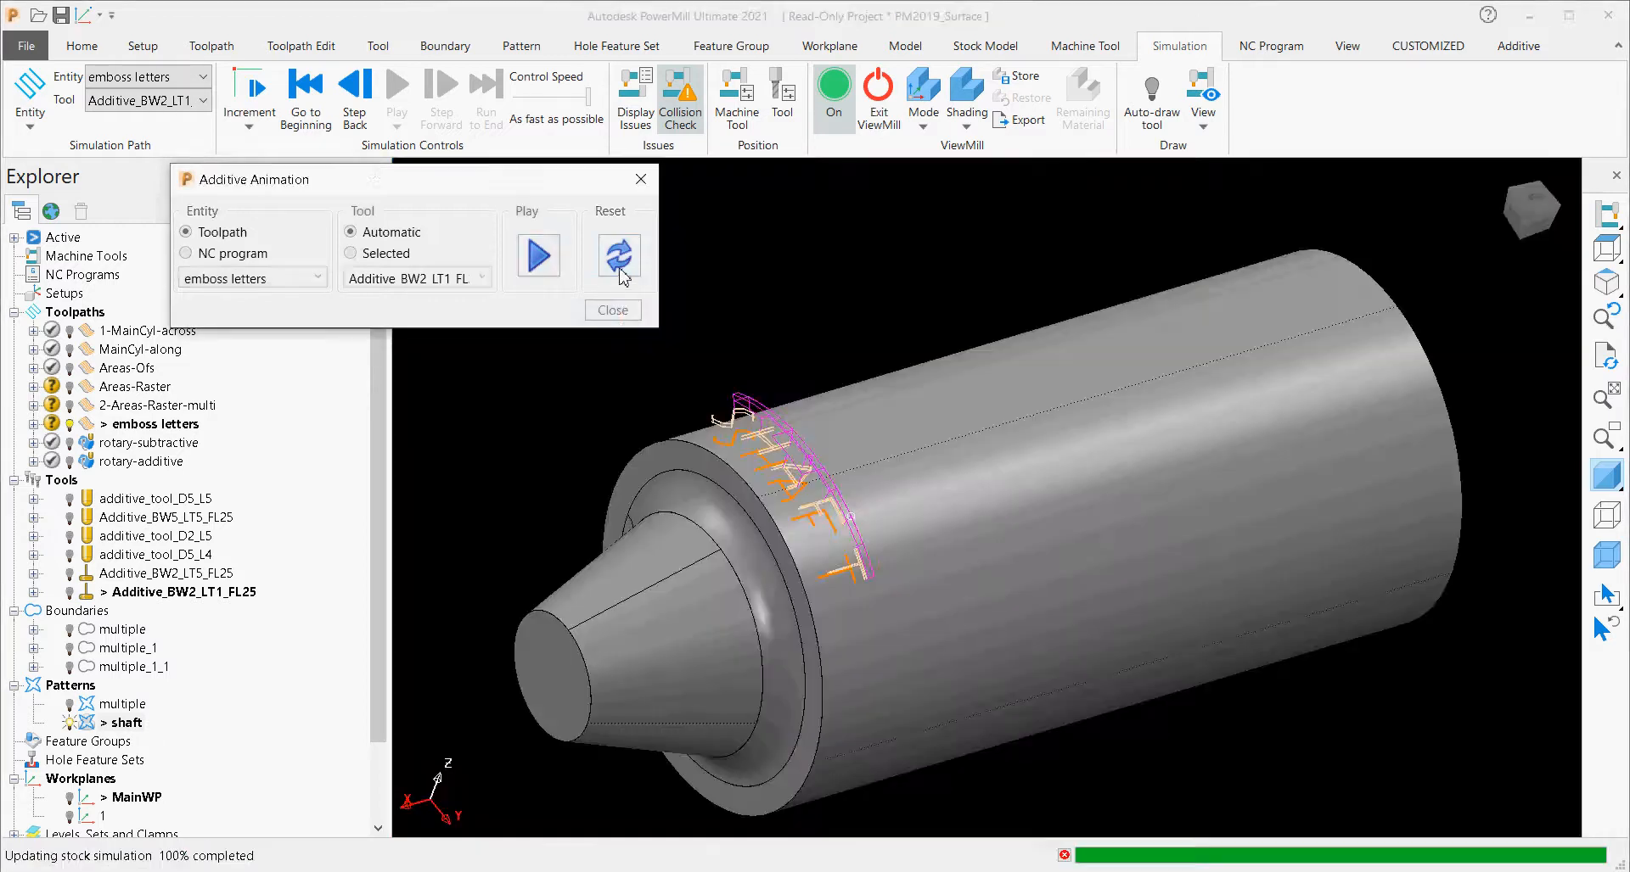
left_click(615, 310)
middle_click_drag(876, 475, 882, 465, "shift")
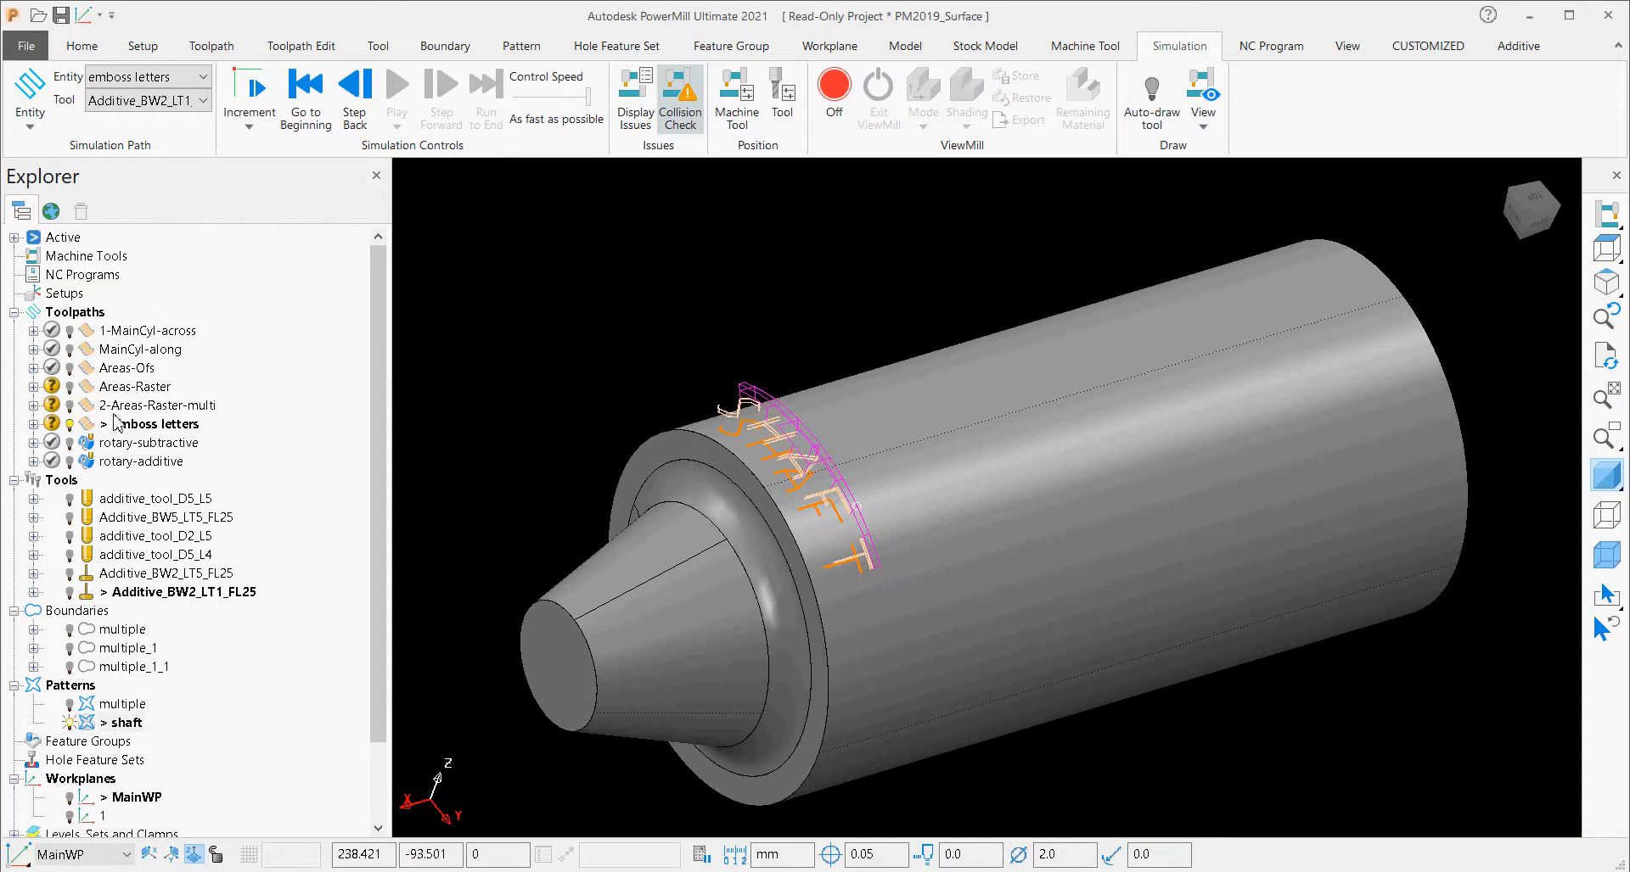
Open the second project, Surface Coating Part II, from the demo page and return to its project tree.
left_click(53, 216)
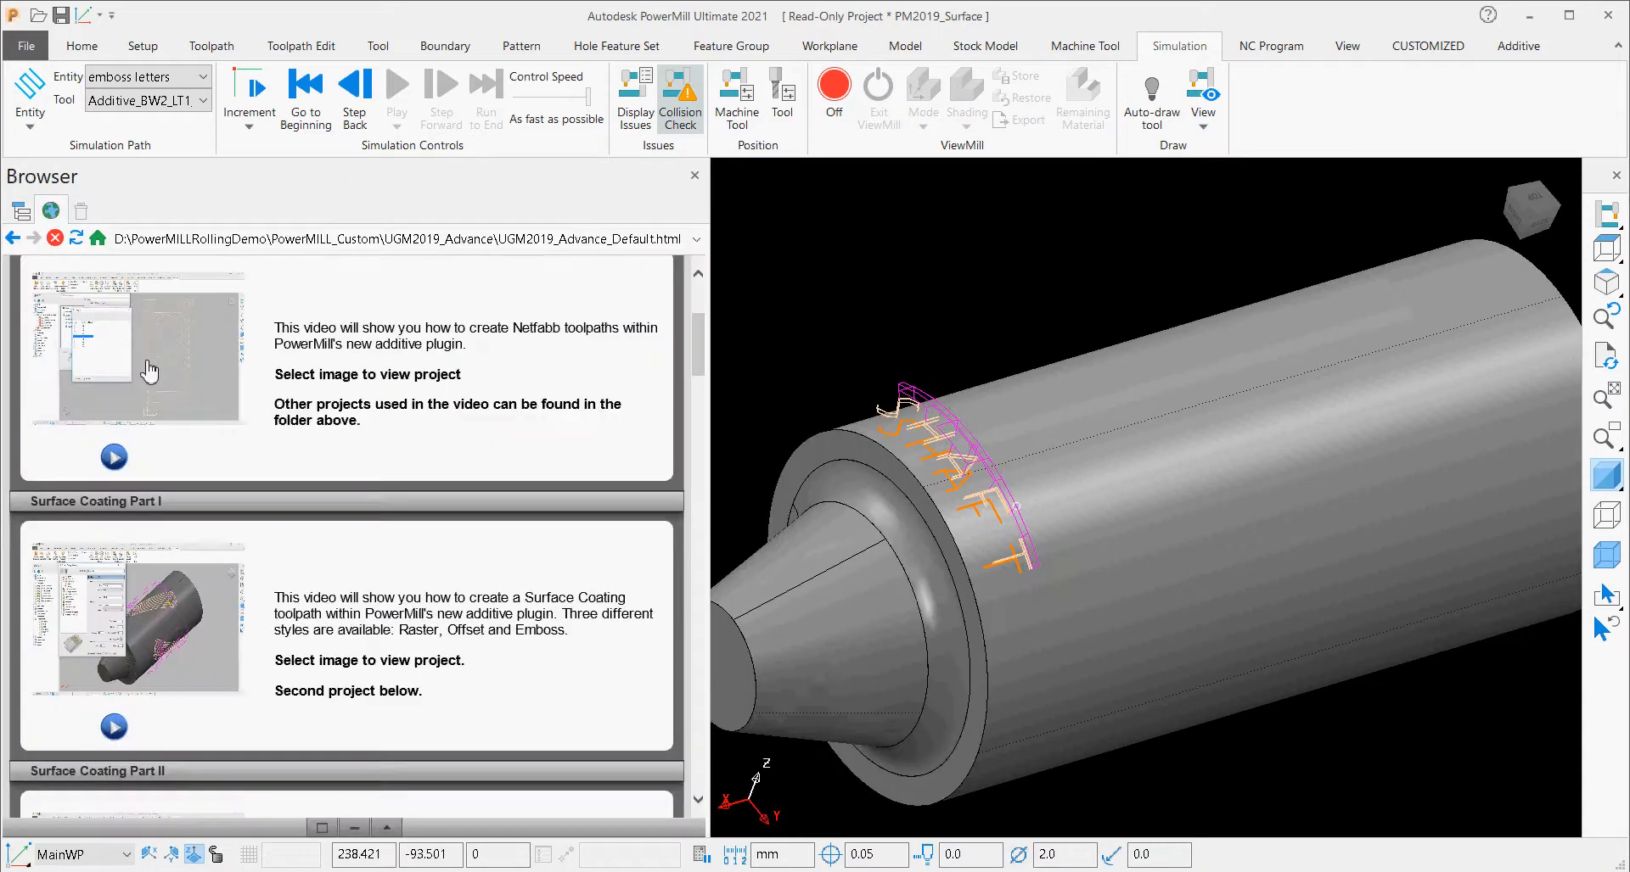
scroll(164, 435, "down", 5)
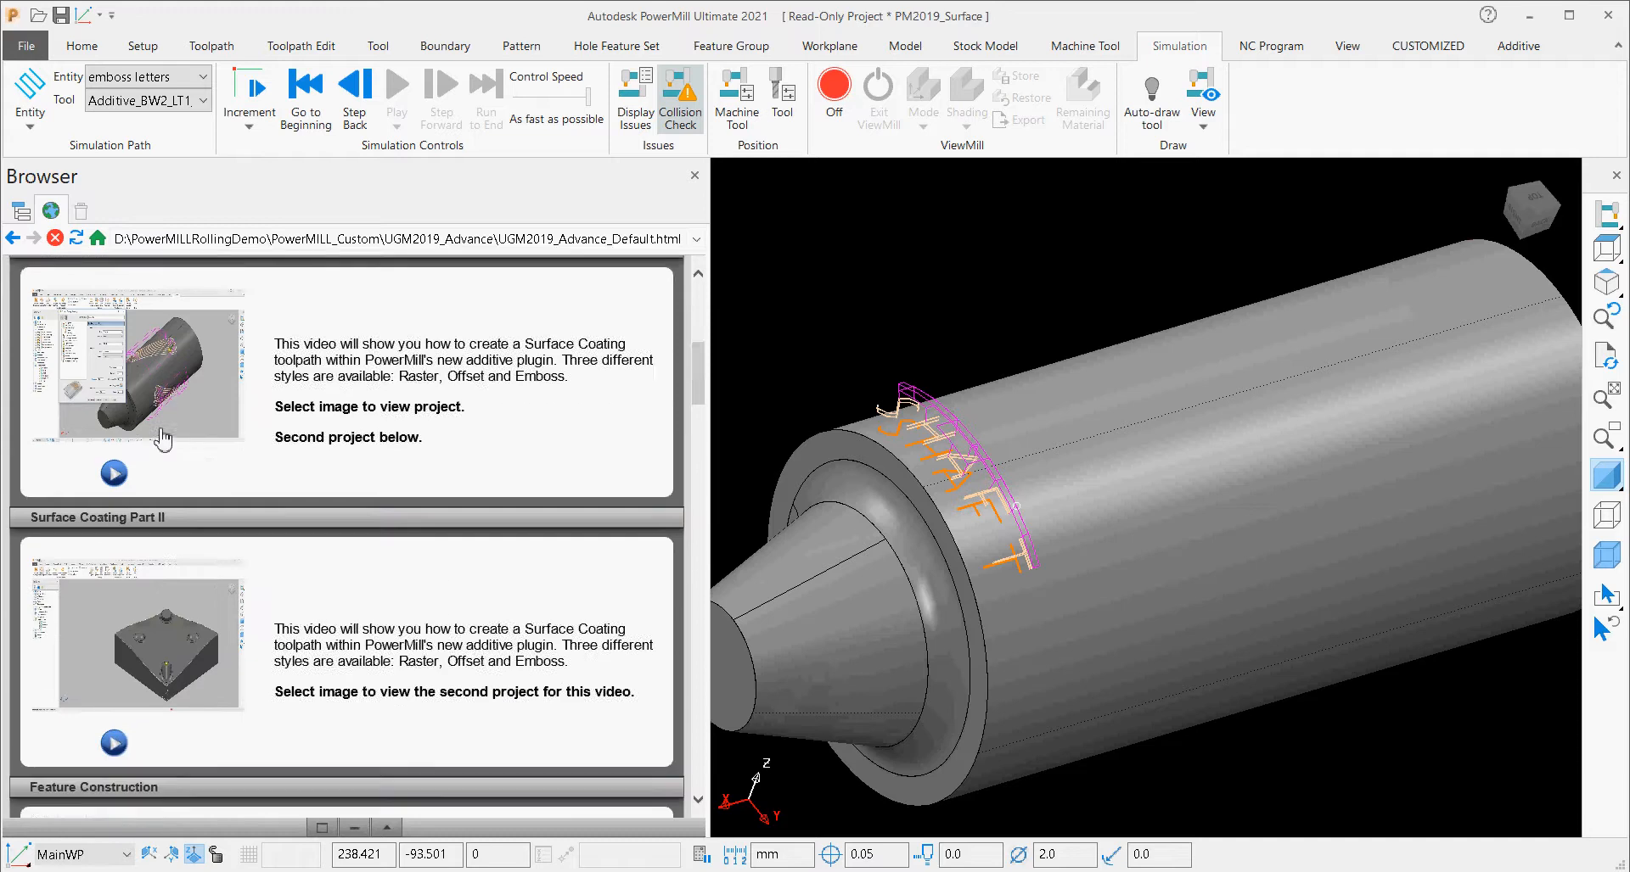
scroll(164, 438, "up", 4)
scroll(164, 439, "down", 4)
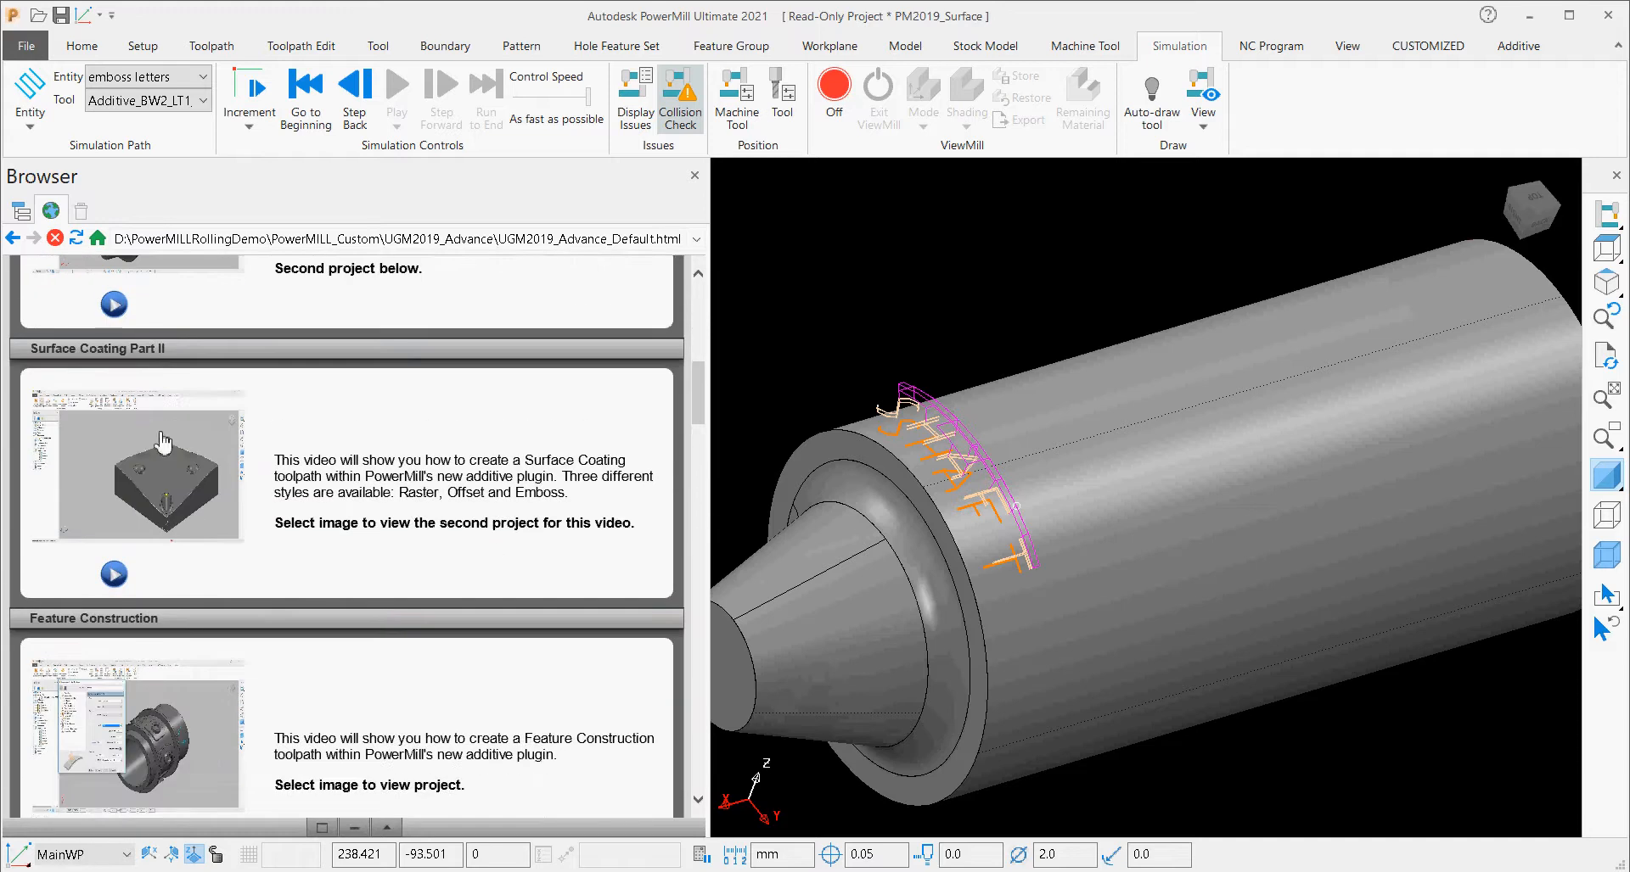
left_click(153, 481)
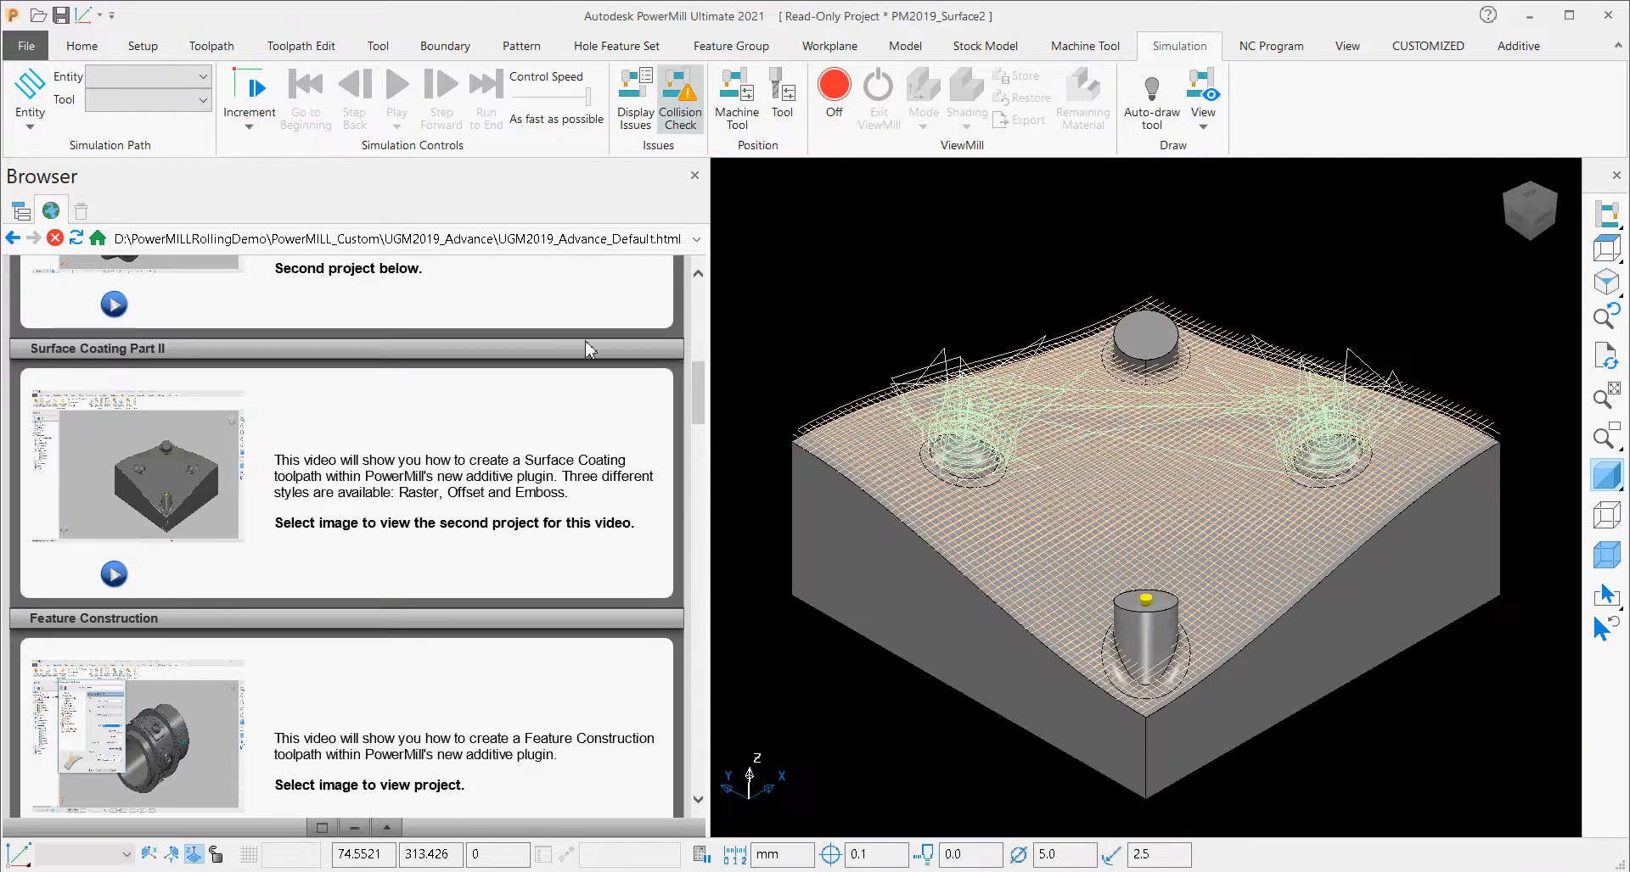
left_click(22, 211)
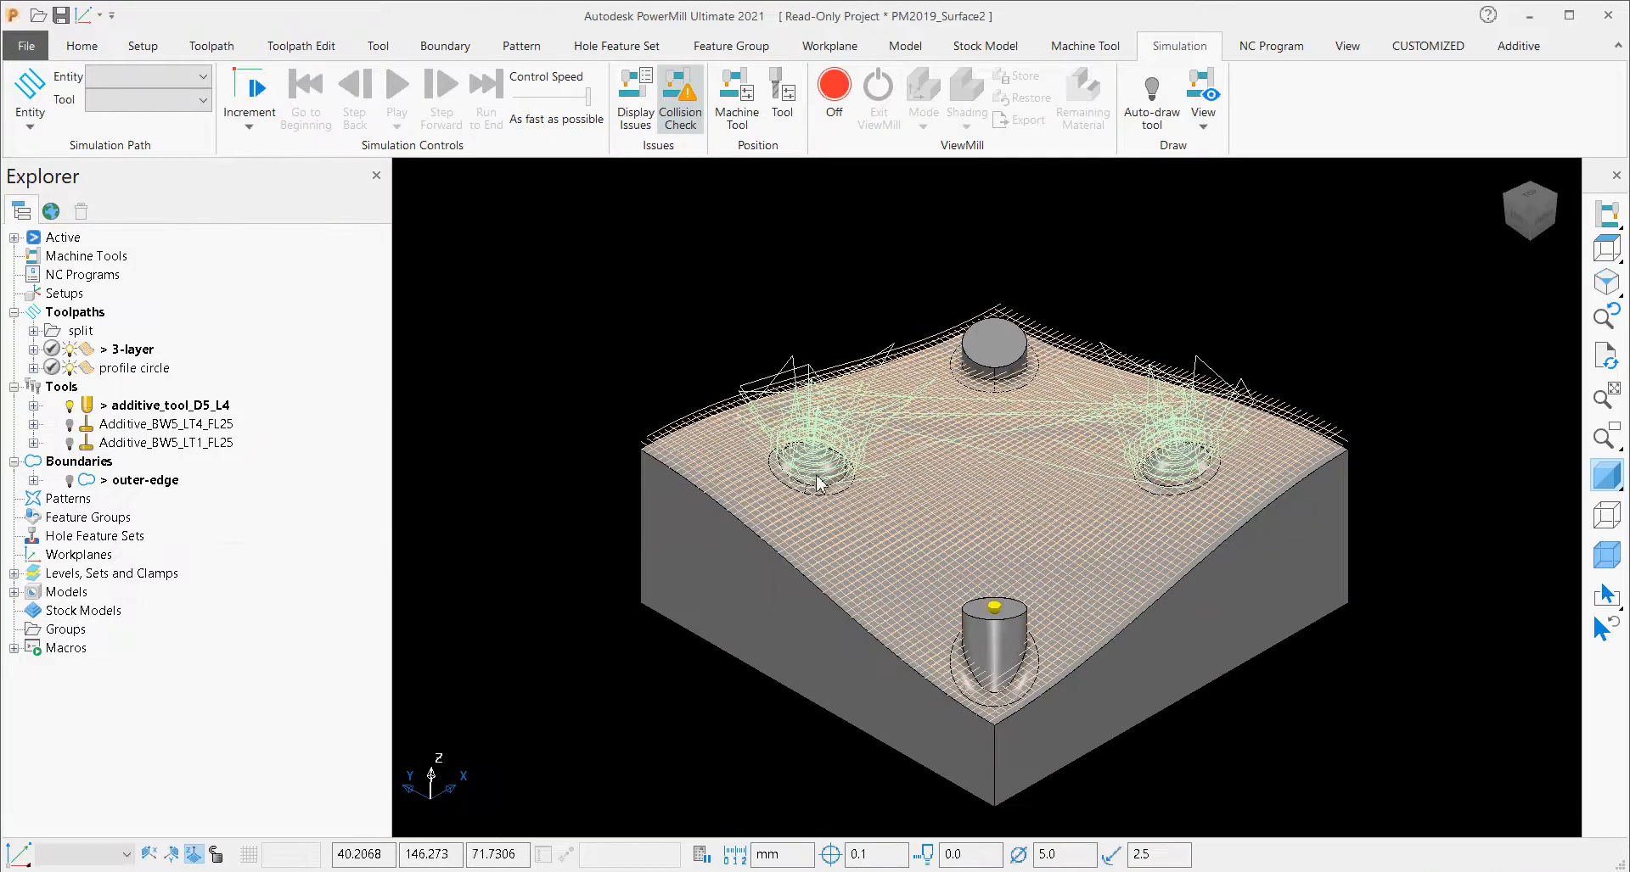
middle_click_drag(1040, 371, 781, 585)
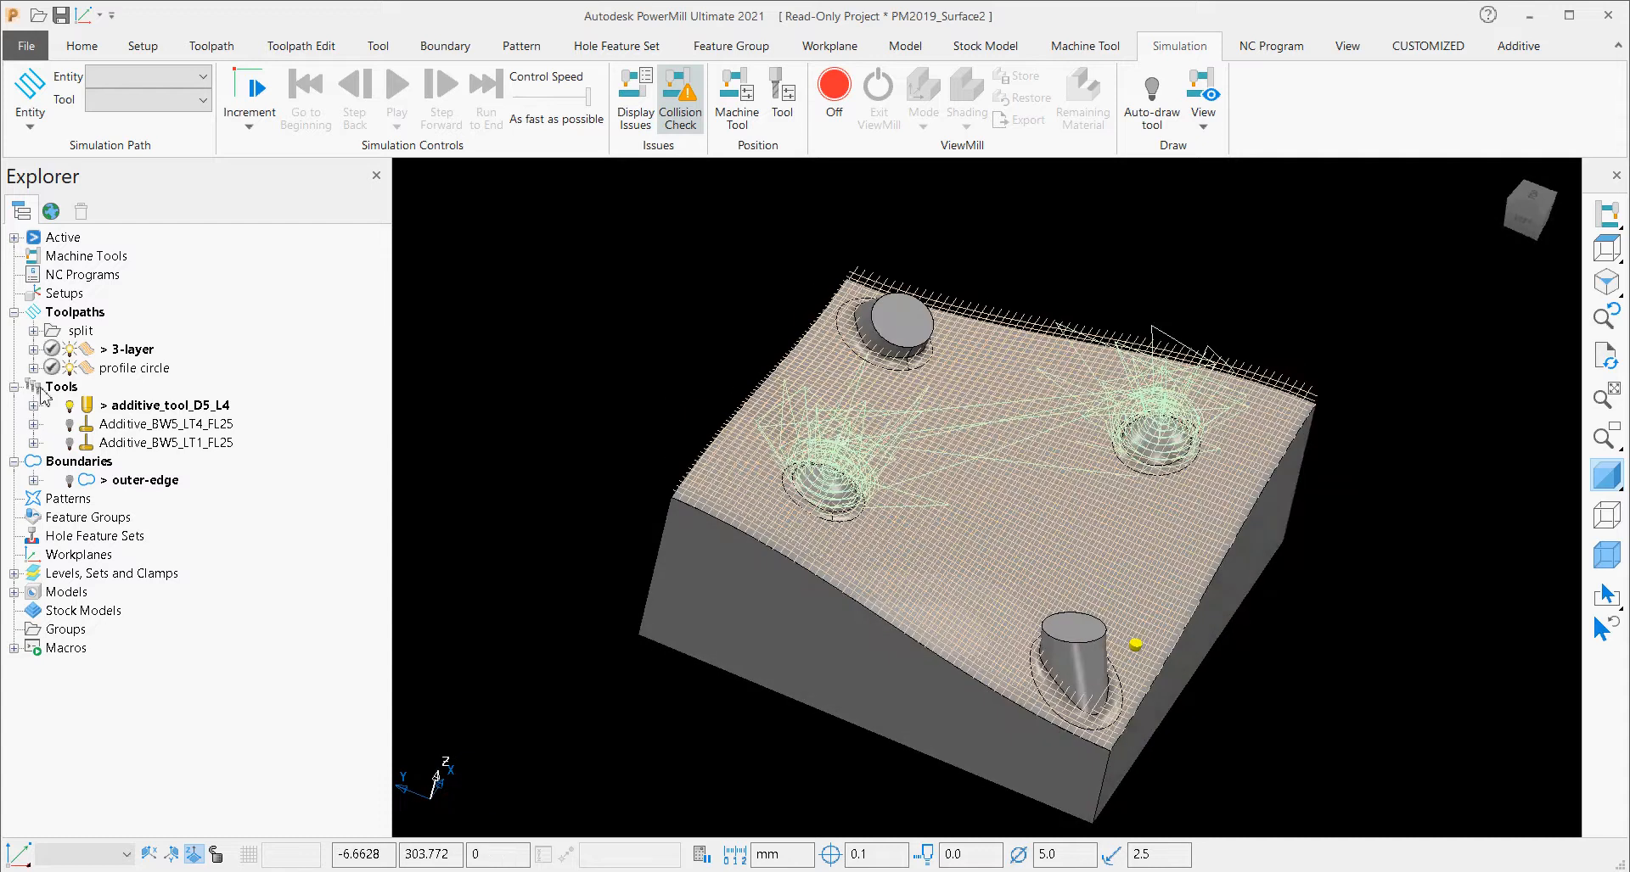
Open the 3-layer toolpath's settings and examine its base surface, Raster style and boundary region against the block model.
right_click(88, 357)
left_click(170, 315)
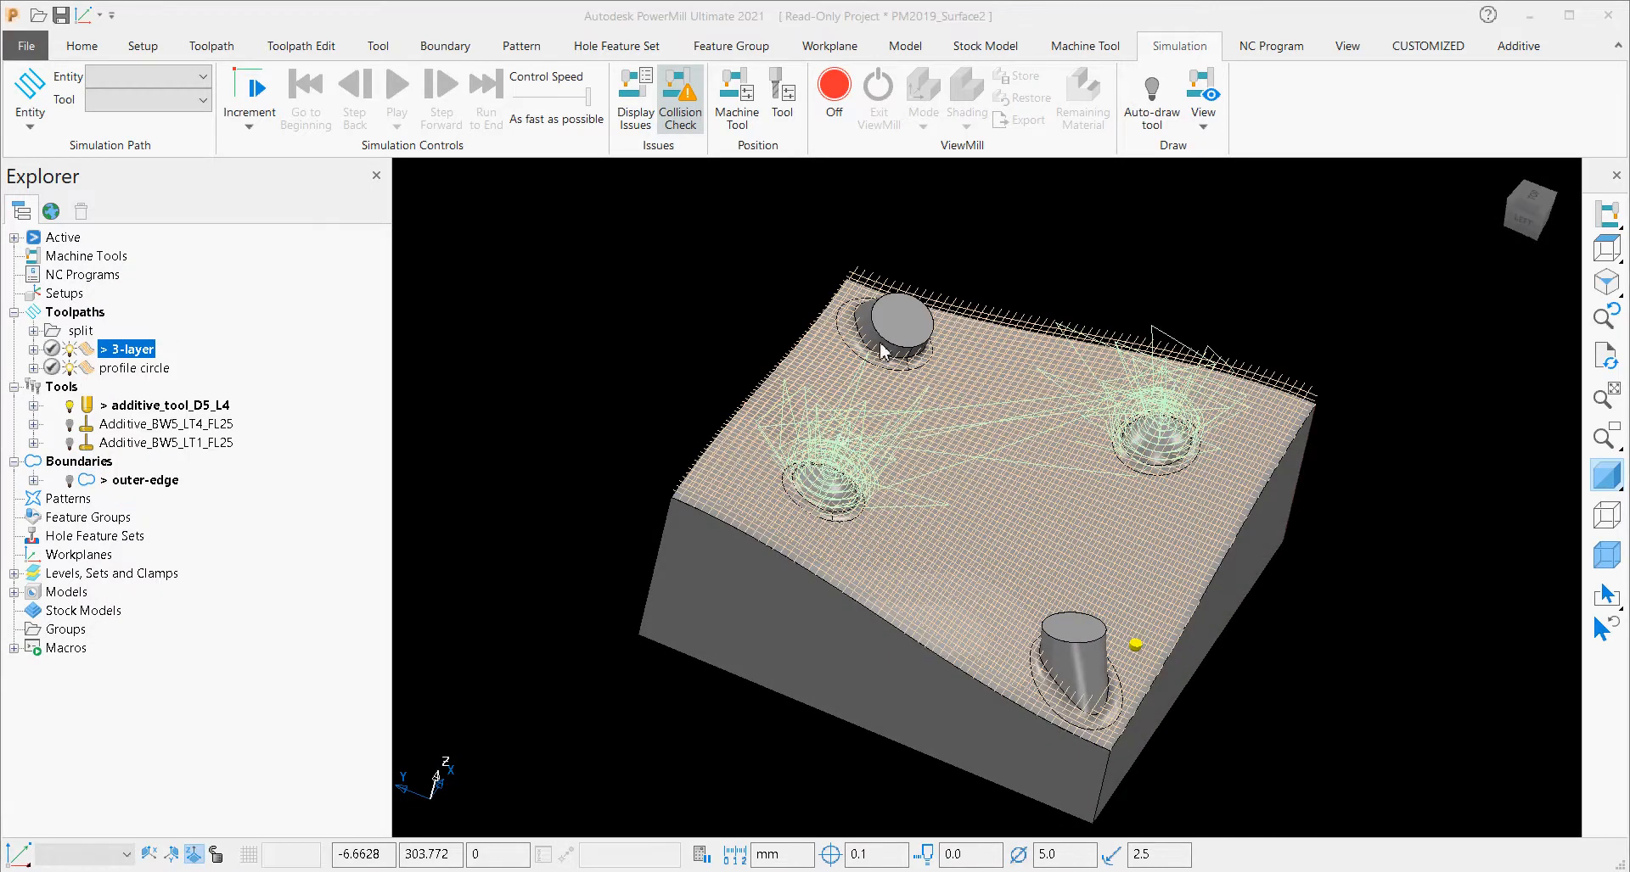
middle_click_drag(1088, 542, 1273, 539, "shift")
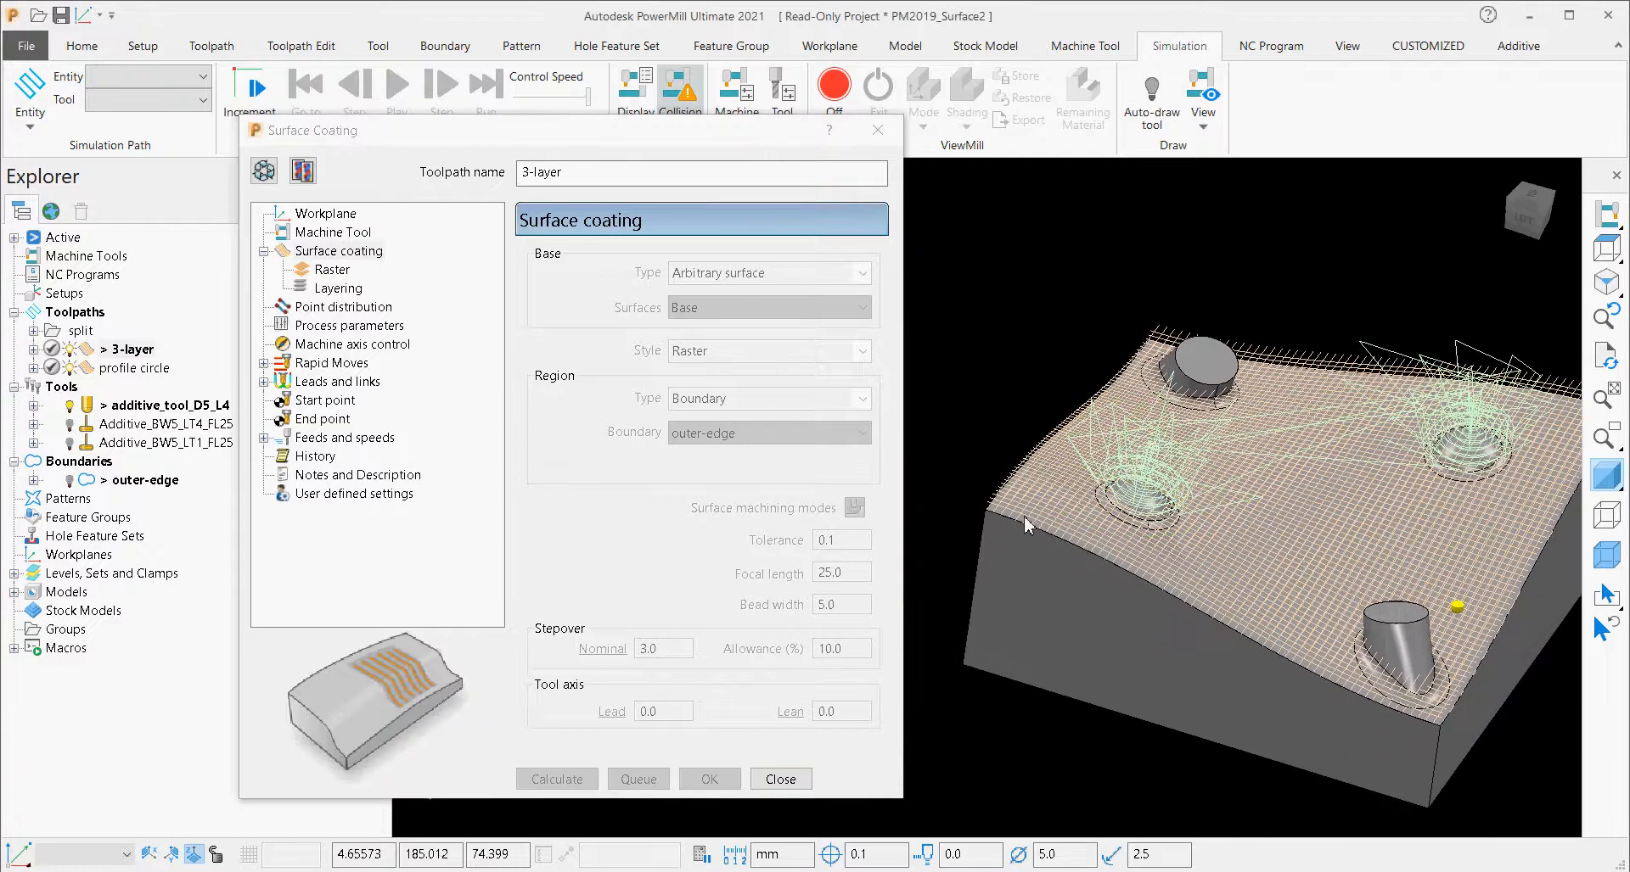
scroll(1026, 524, "up", 6)
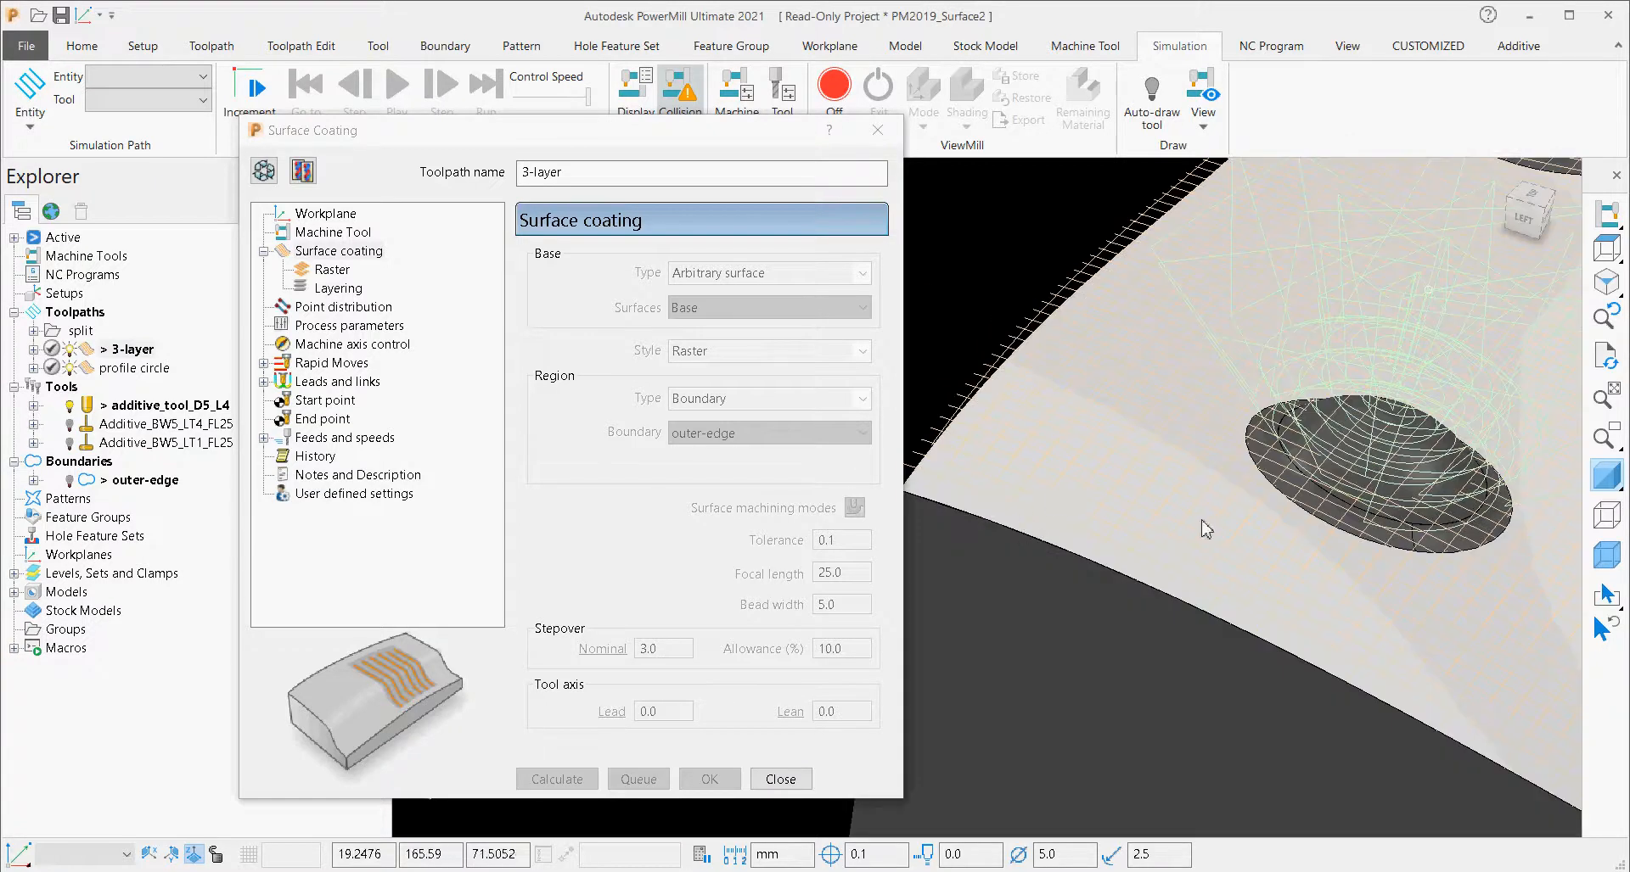
scroll(1206, 530, "down", 5)
middle_click_drag(1193, 545, 1135, 576, "shift")
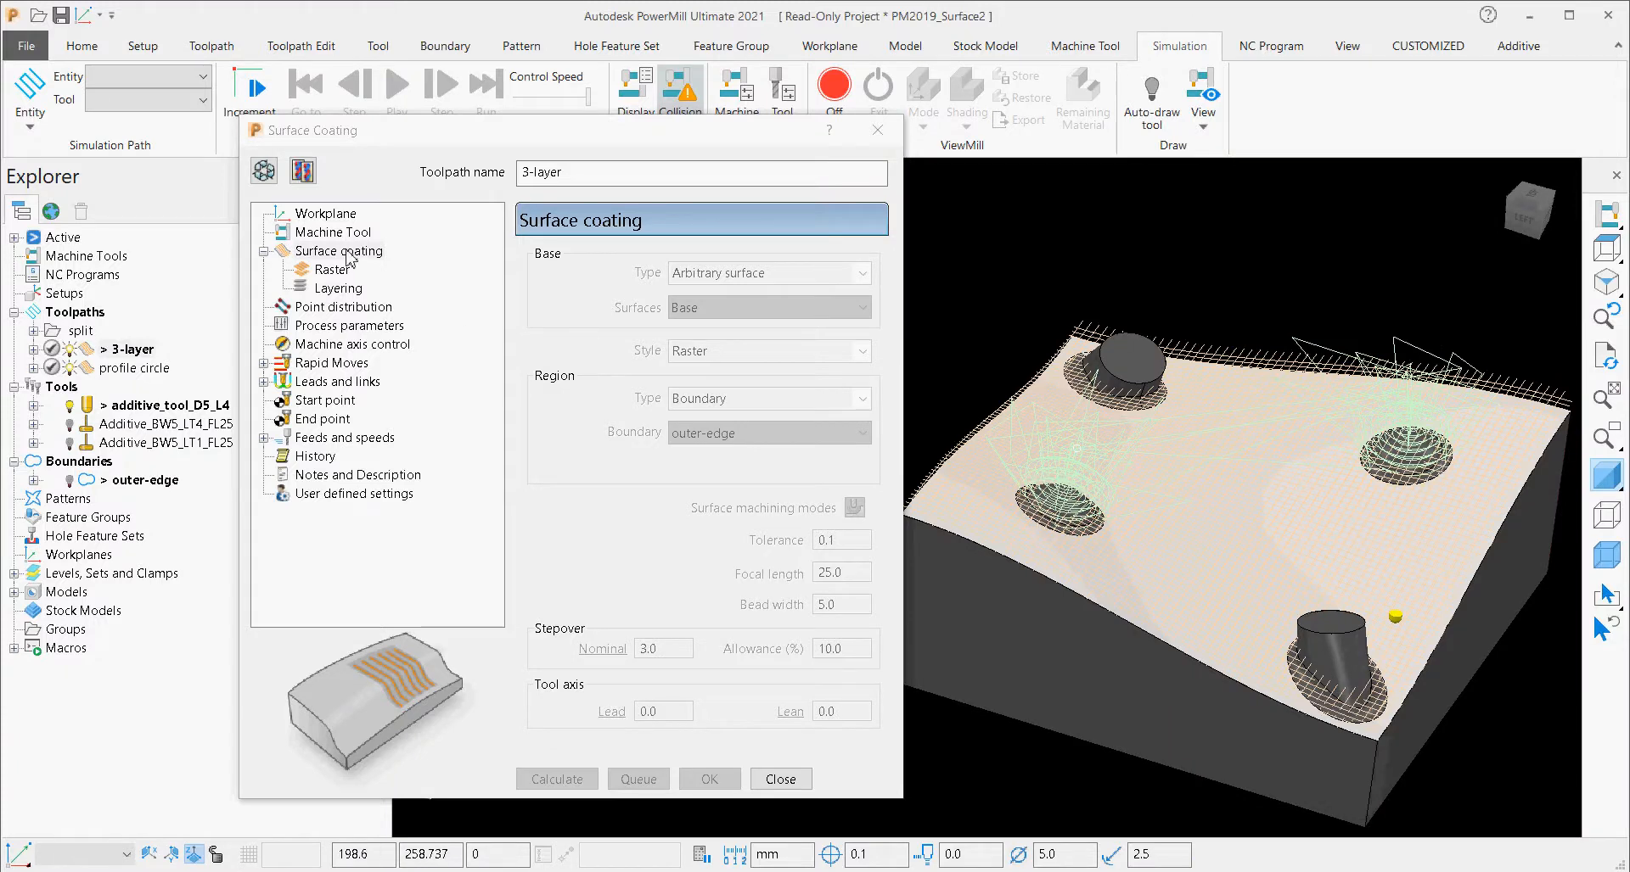
Make the 3-layer settings editable and inspect the outer-edge boundary with the shaded model hidden and shown again.
left_click(270, 175)
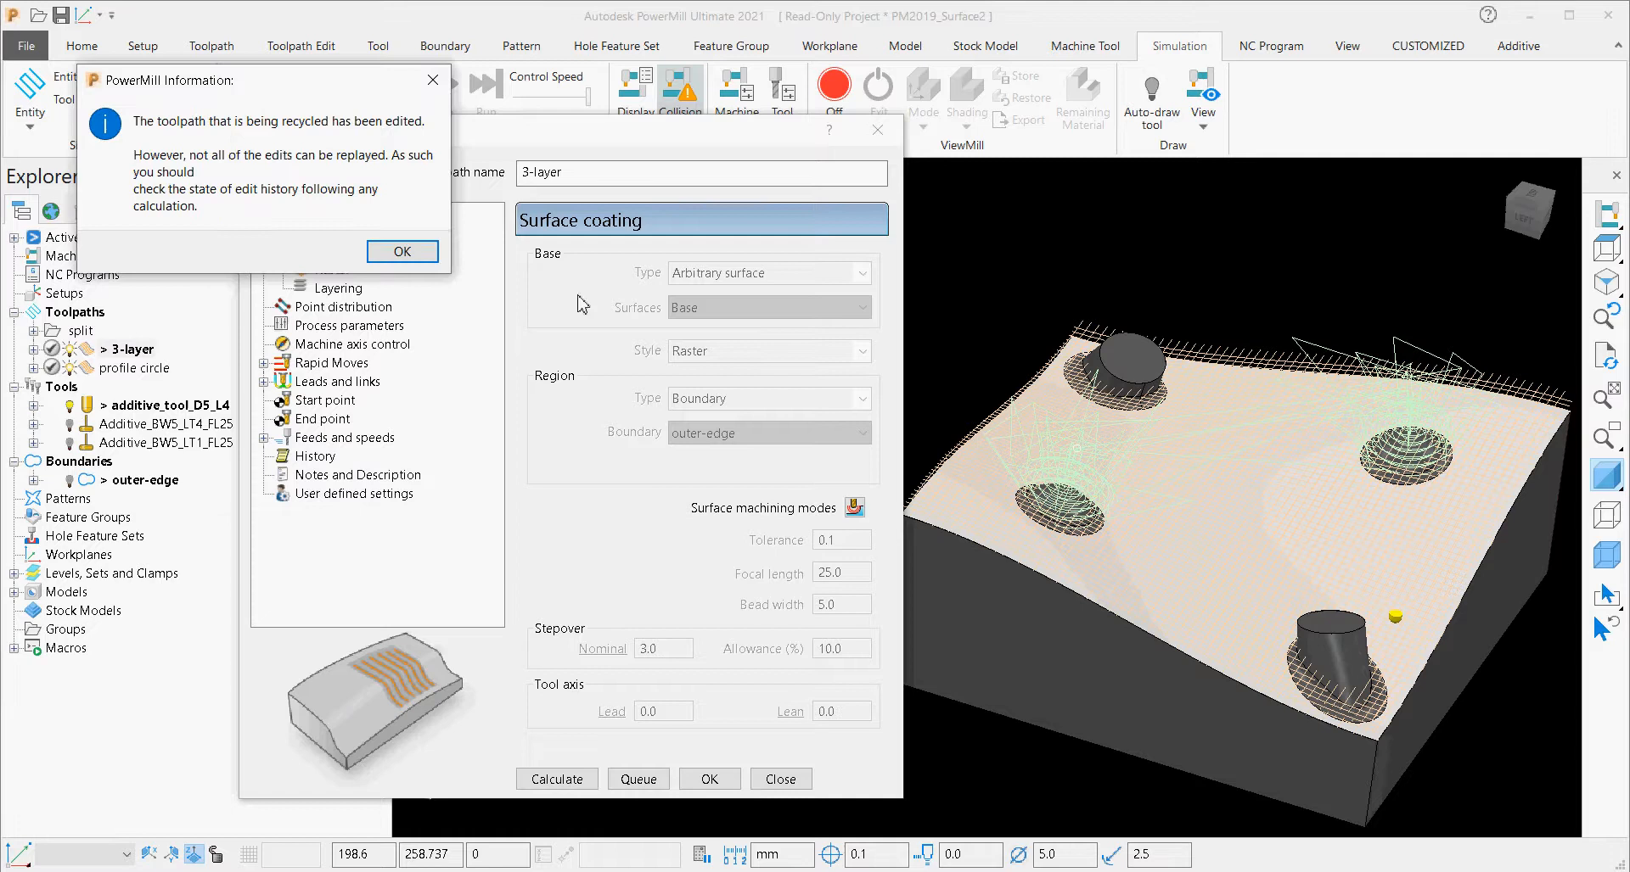
left_click(380, 254)
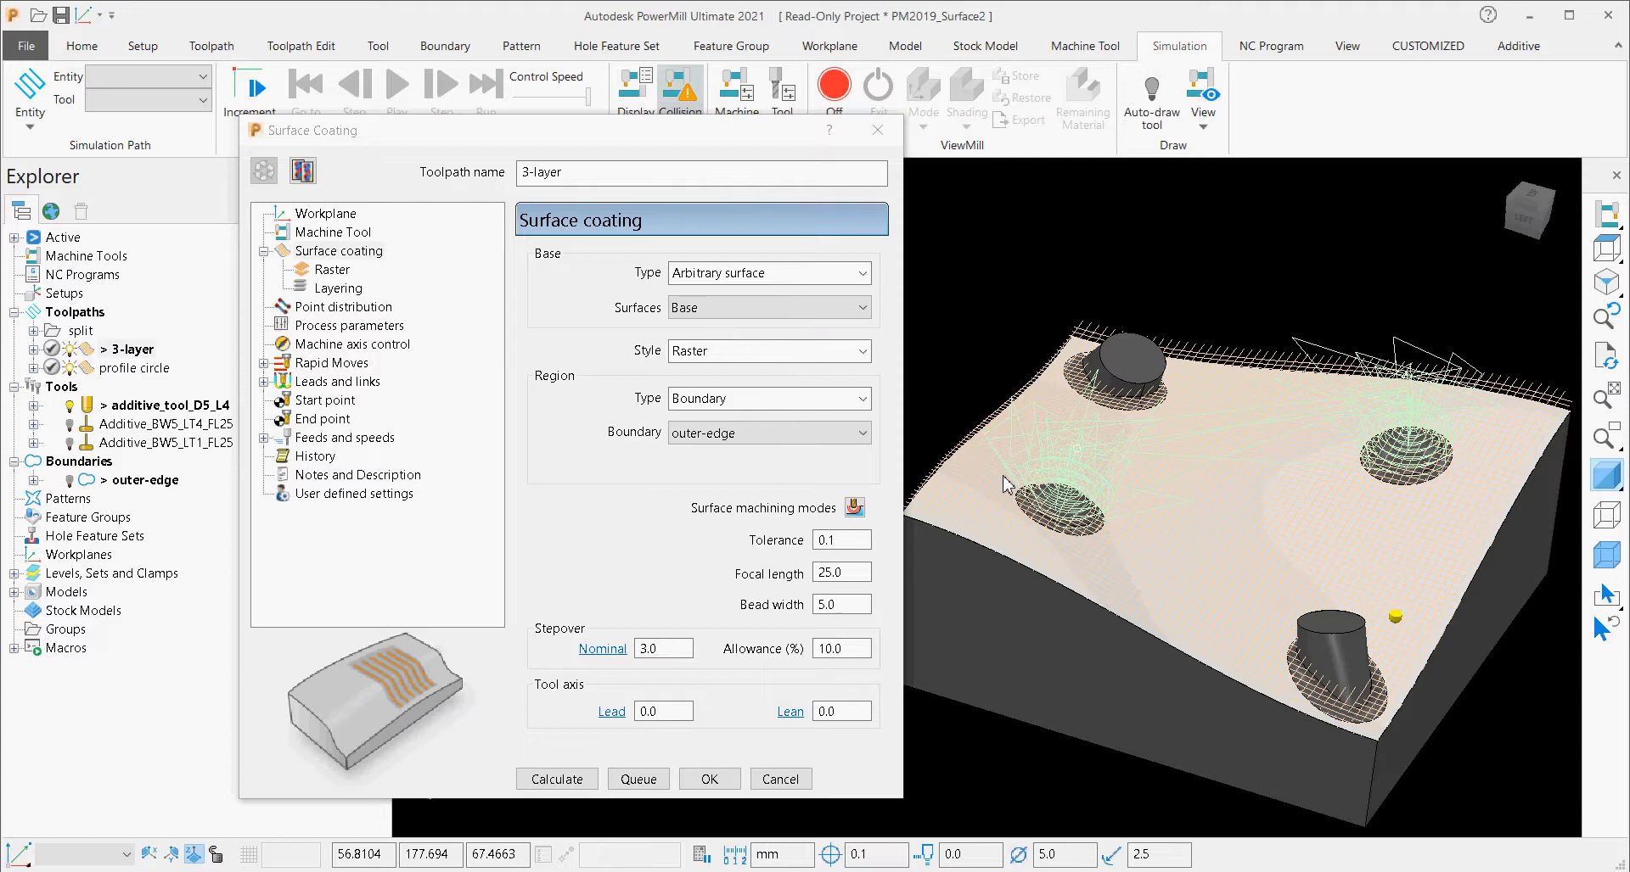
left_click(69, 480)
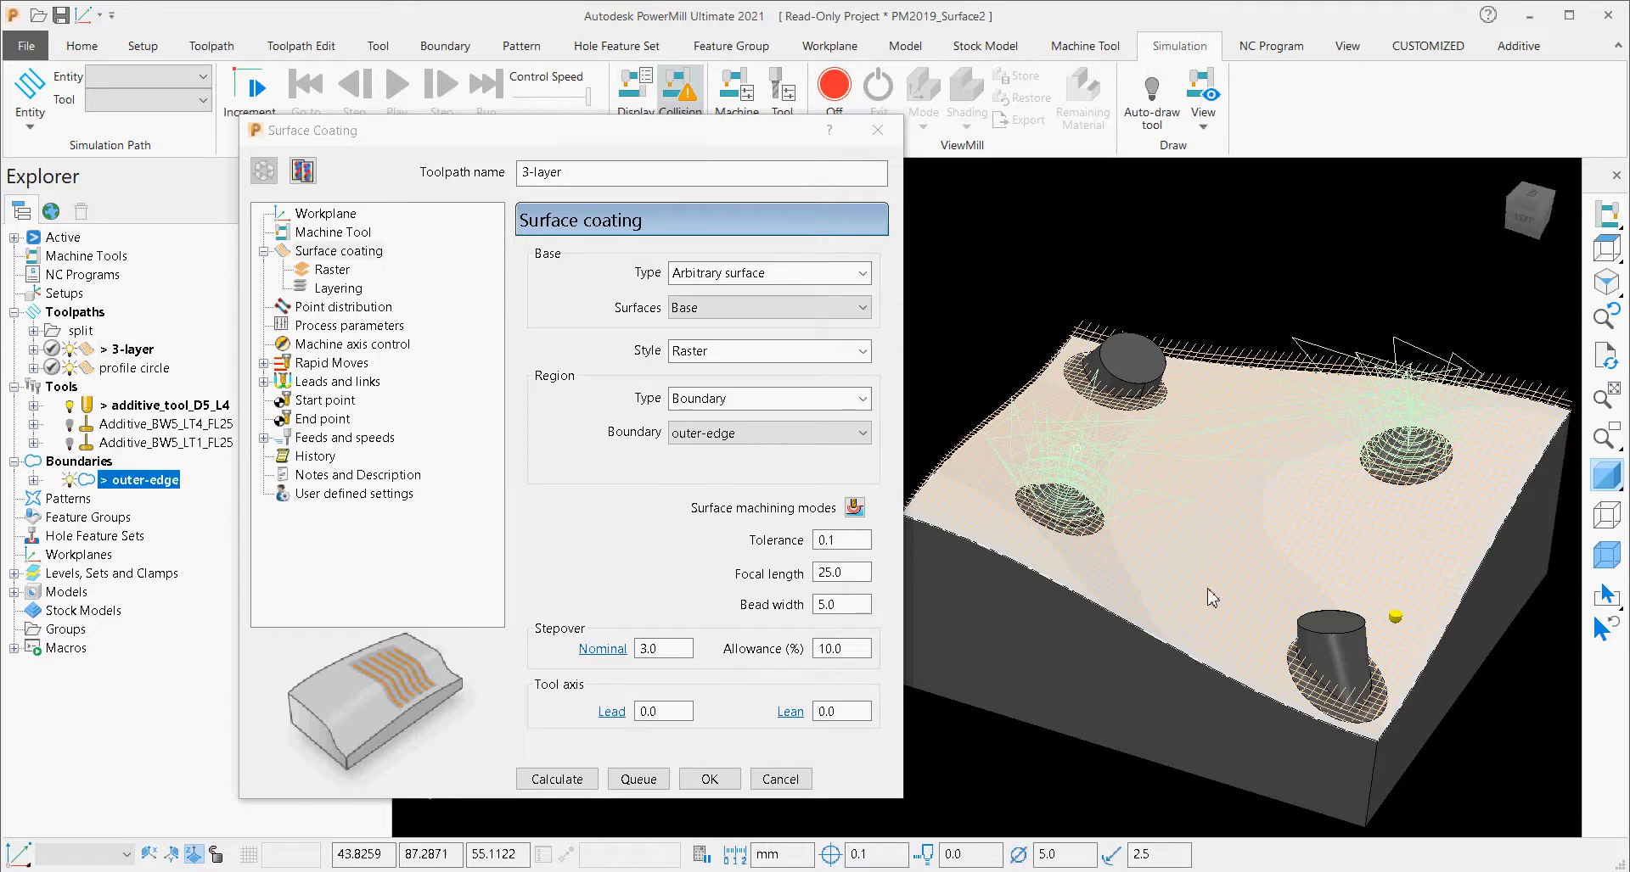
left_click(1607, 477)
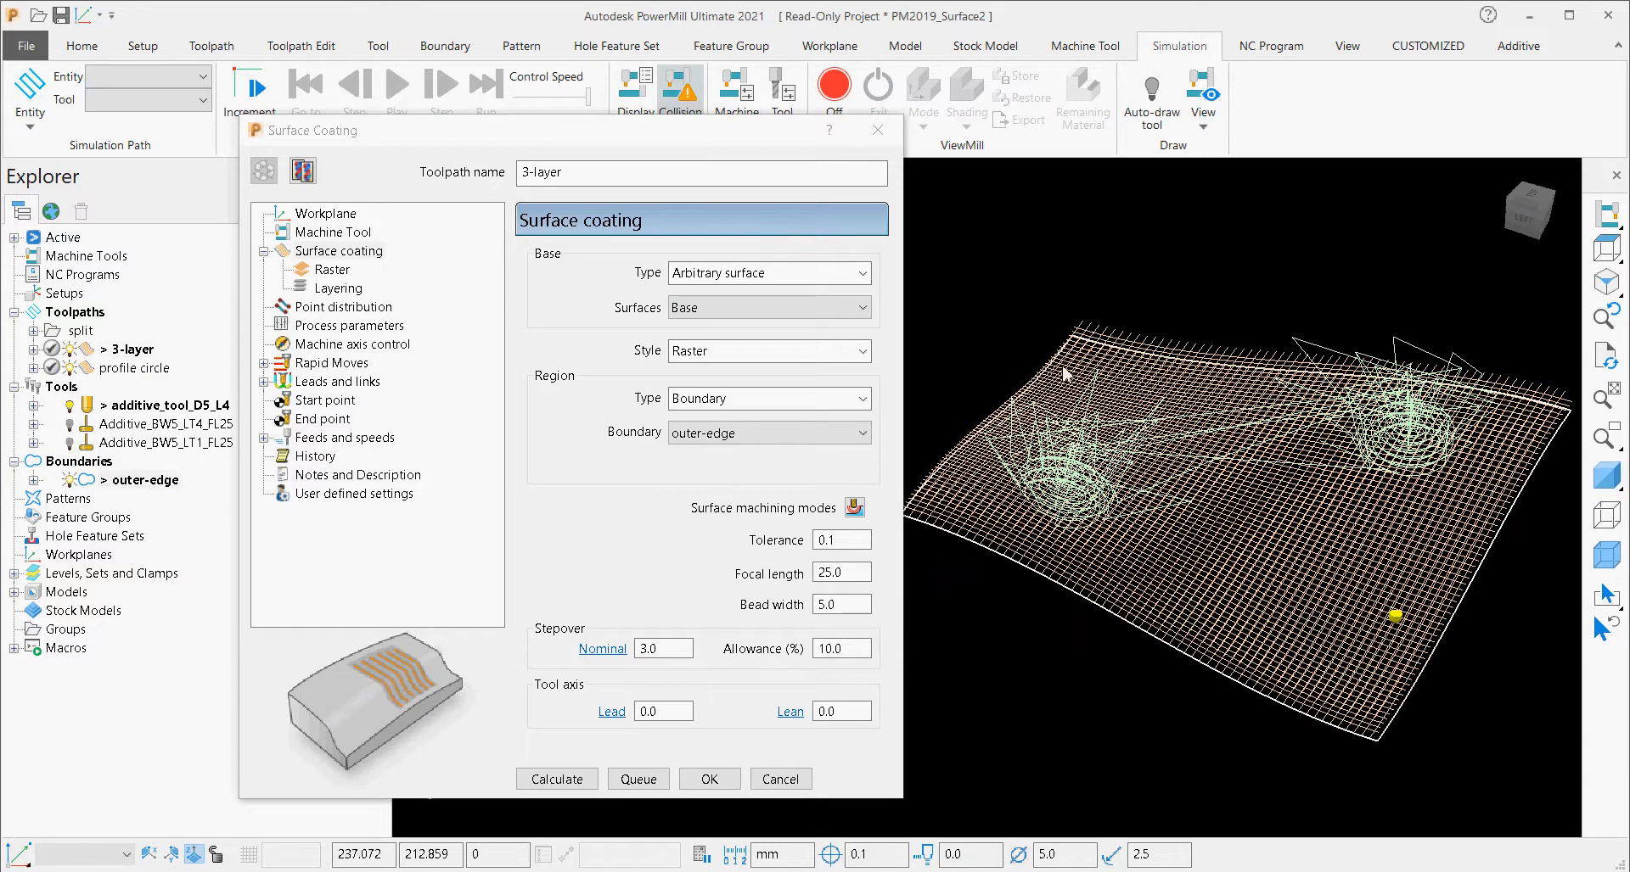
left_click(1607, 477)
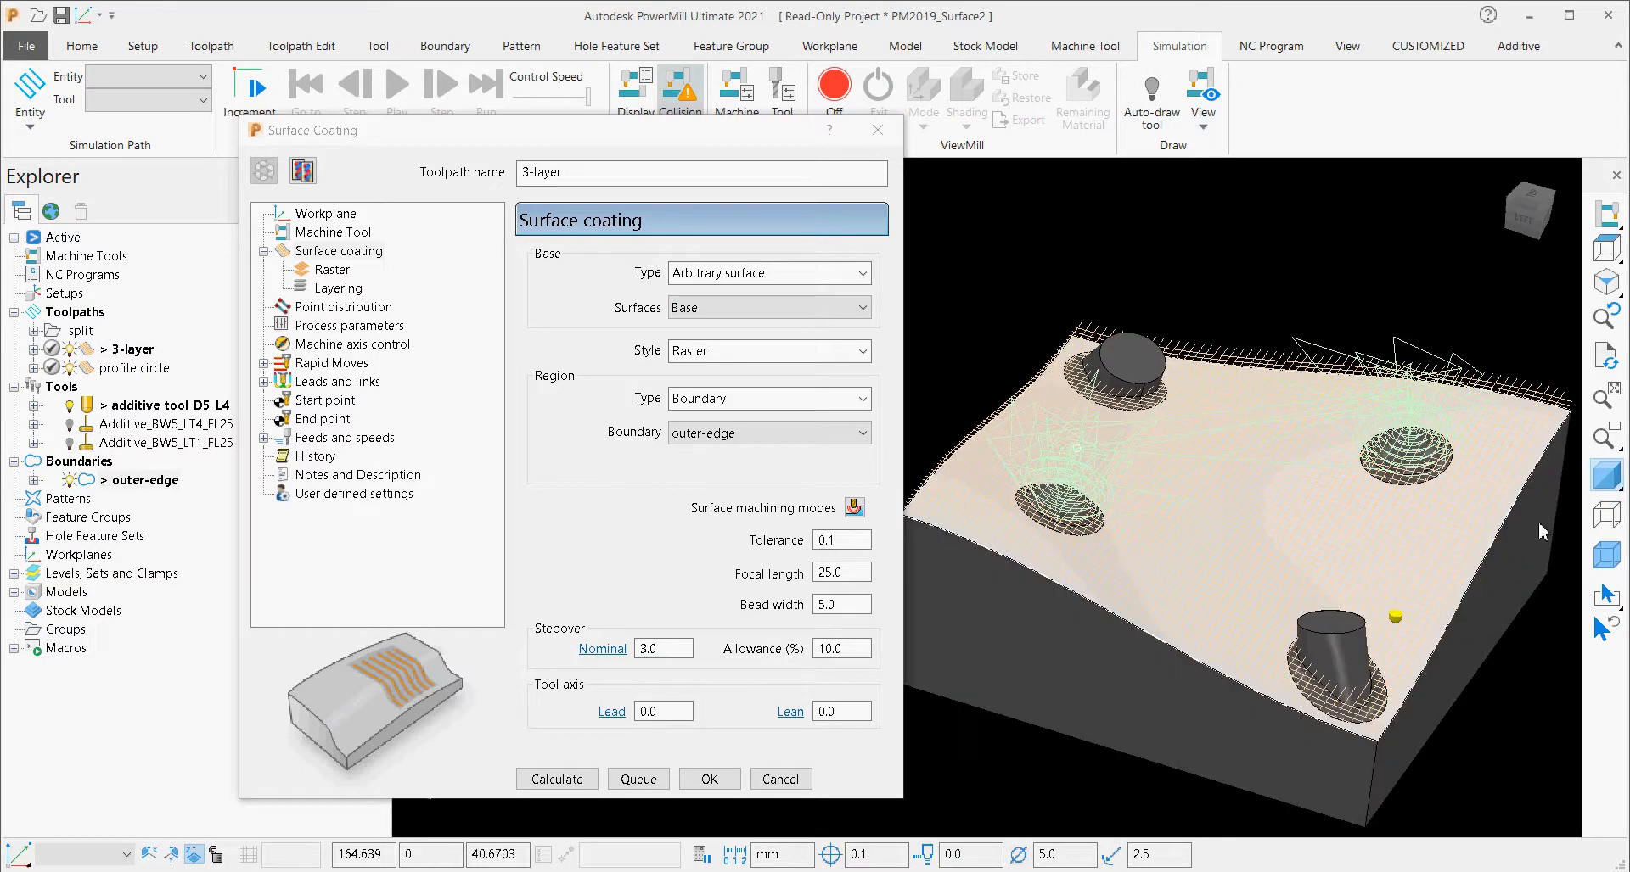
Open the profile circle toolpath's settings, hide the 3-layer toolpath and examine the Offset passes around the domed feature.
double_click(134, 367)
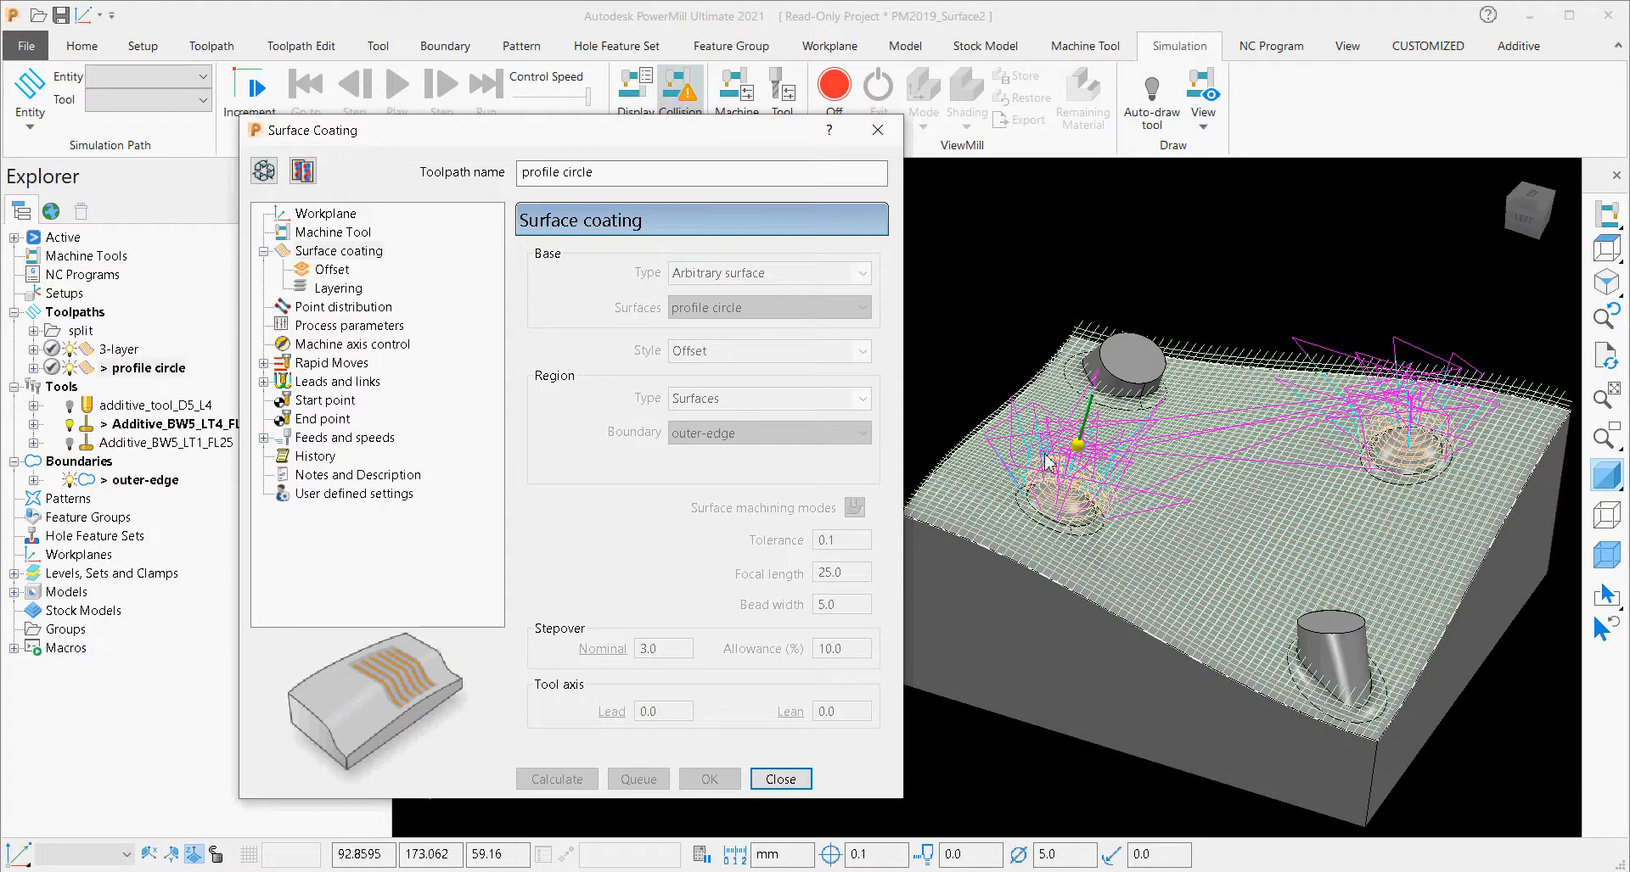
left_click(70, 348)
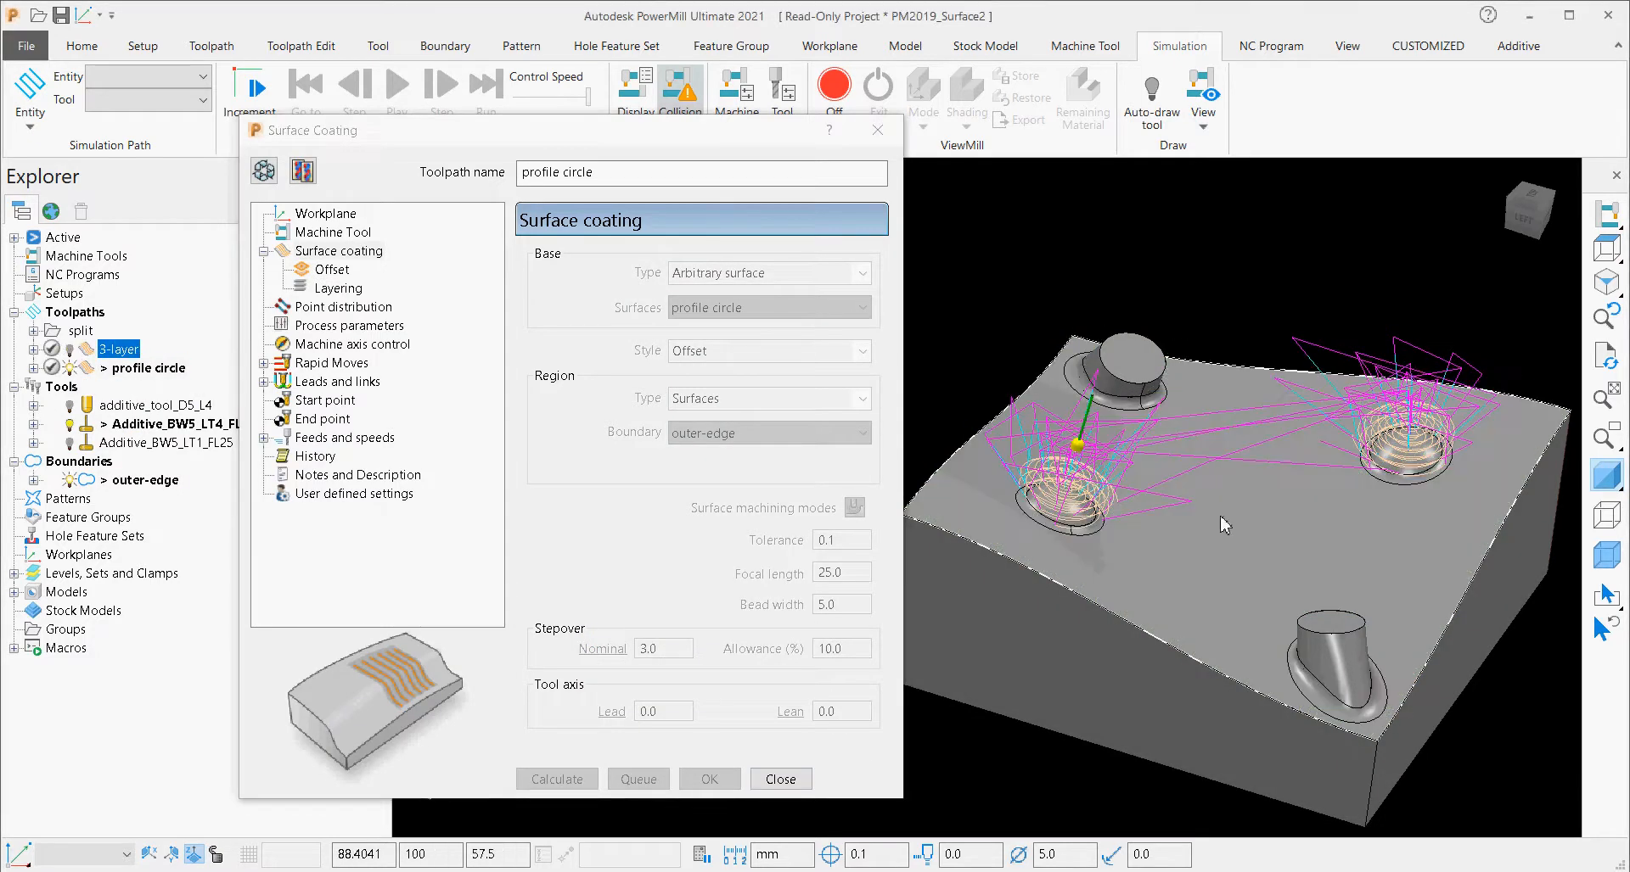
scroll(1175, 442, "up", 5)
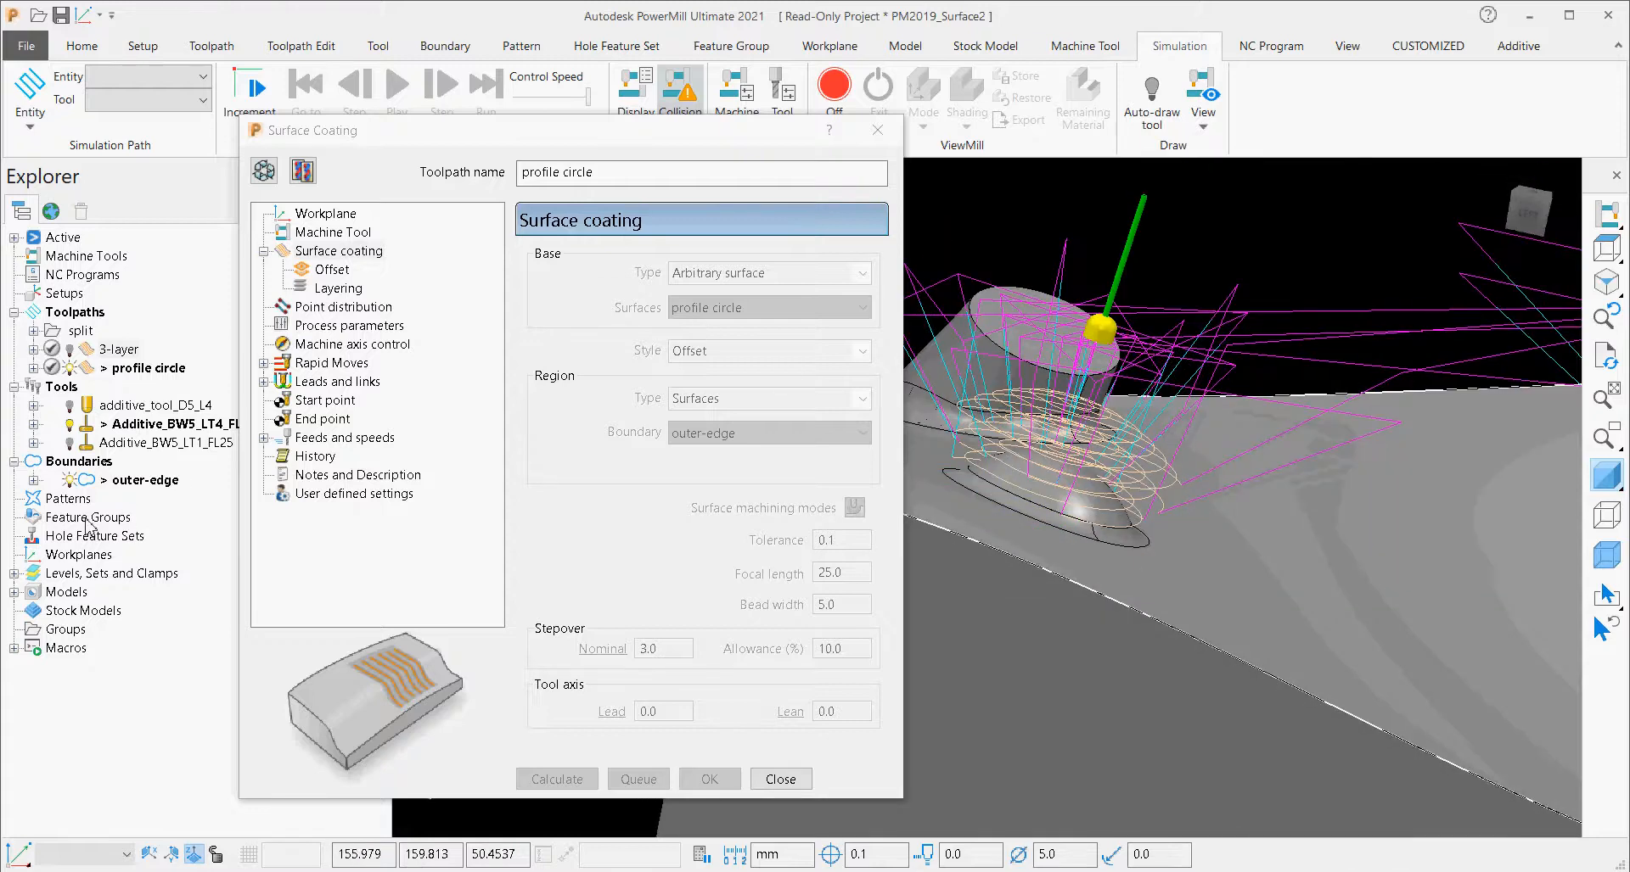
middle_click_drag(1091, 532, 942, 657)
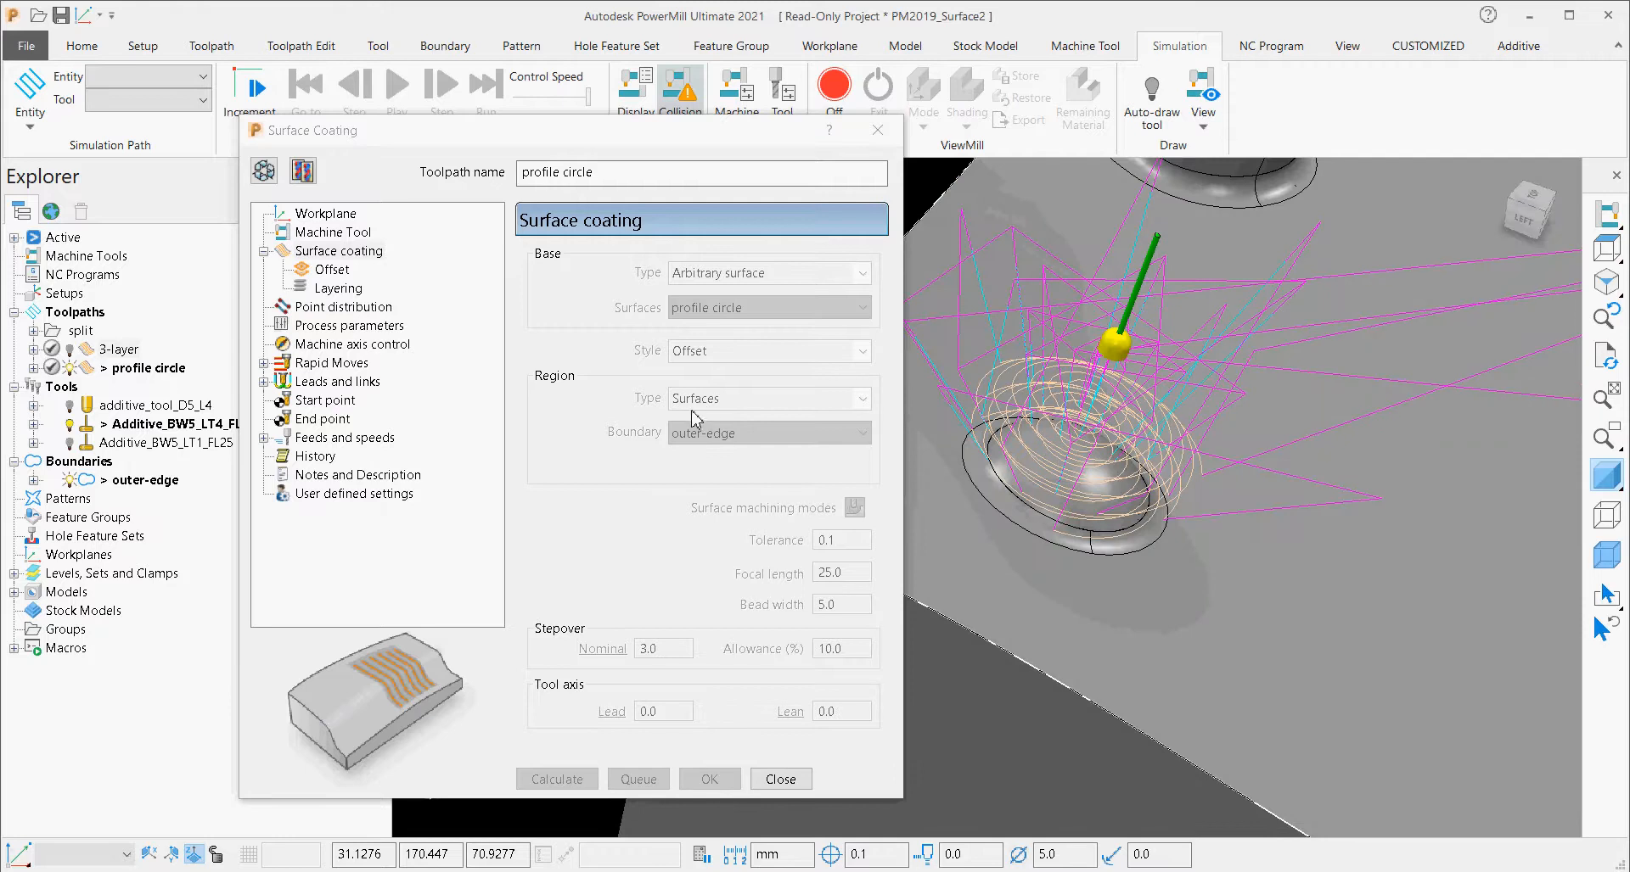
Make the profile circle settings editable and isolate the profile circle level by hiding the Other, Features and Base levels.
left_click(263, 171)
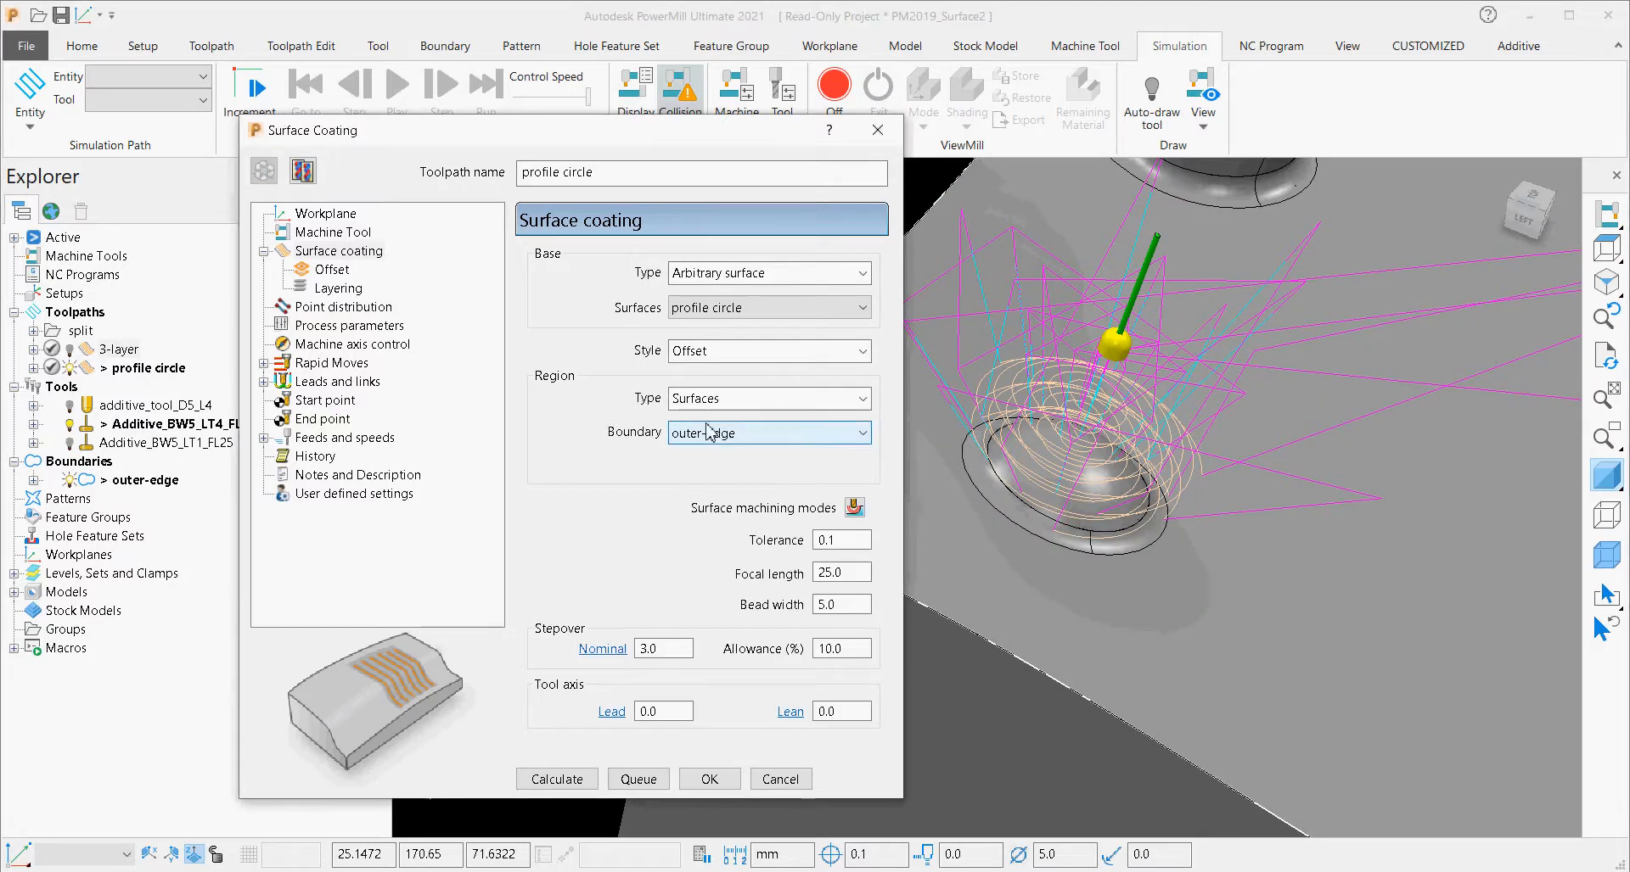
left_click(15, 575)
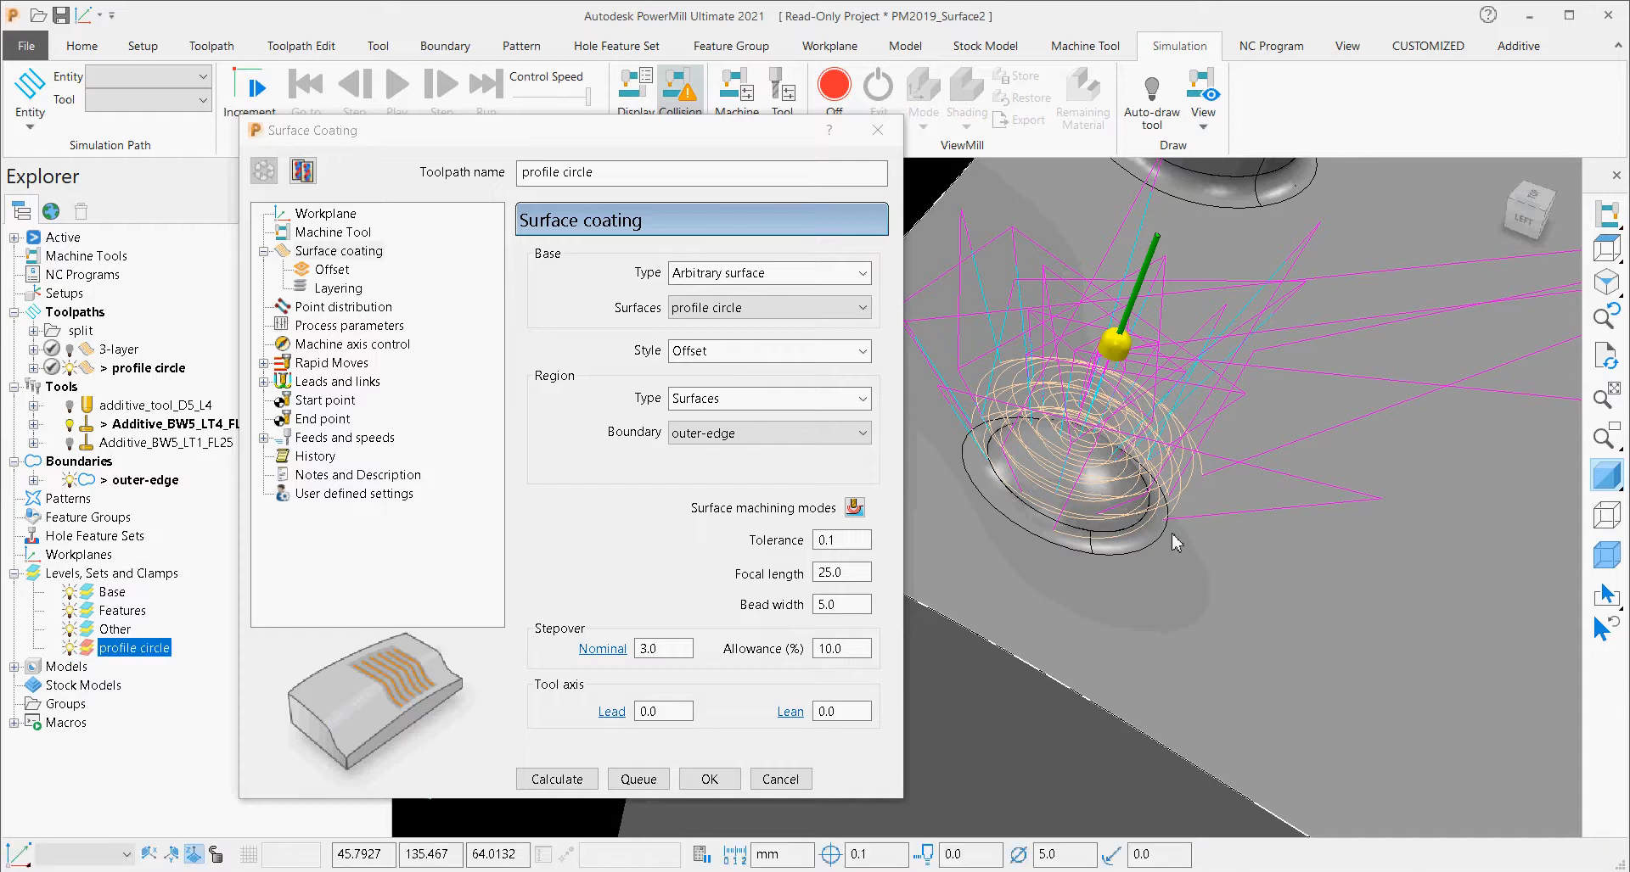
left_click(70, 630)
left_click(69, 611)
left_click(70, 592)
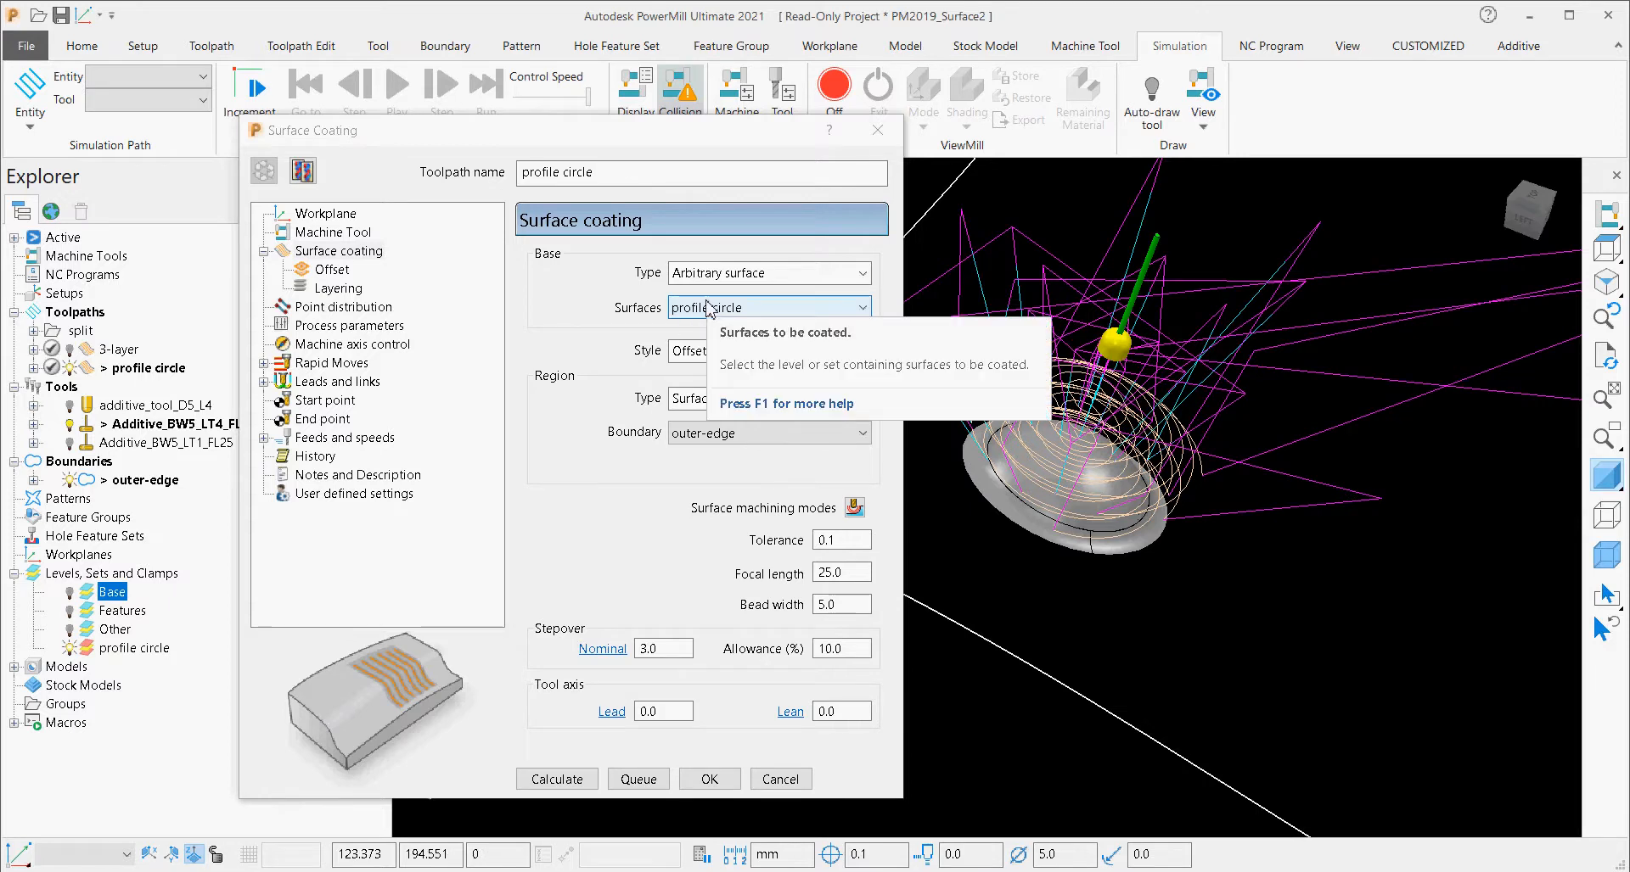
left_click(134, 648)
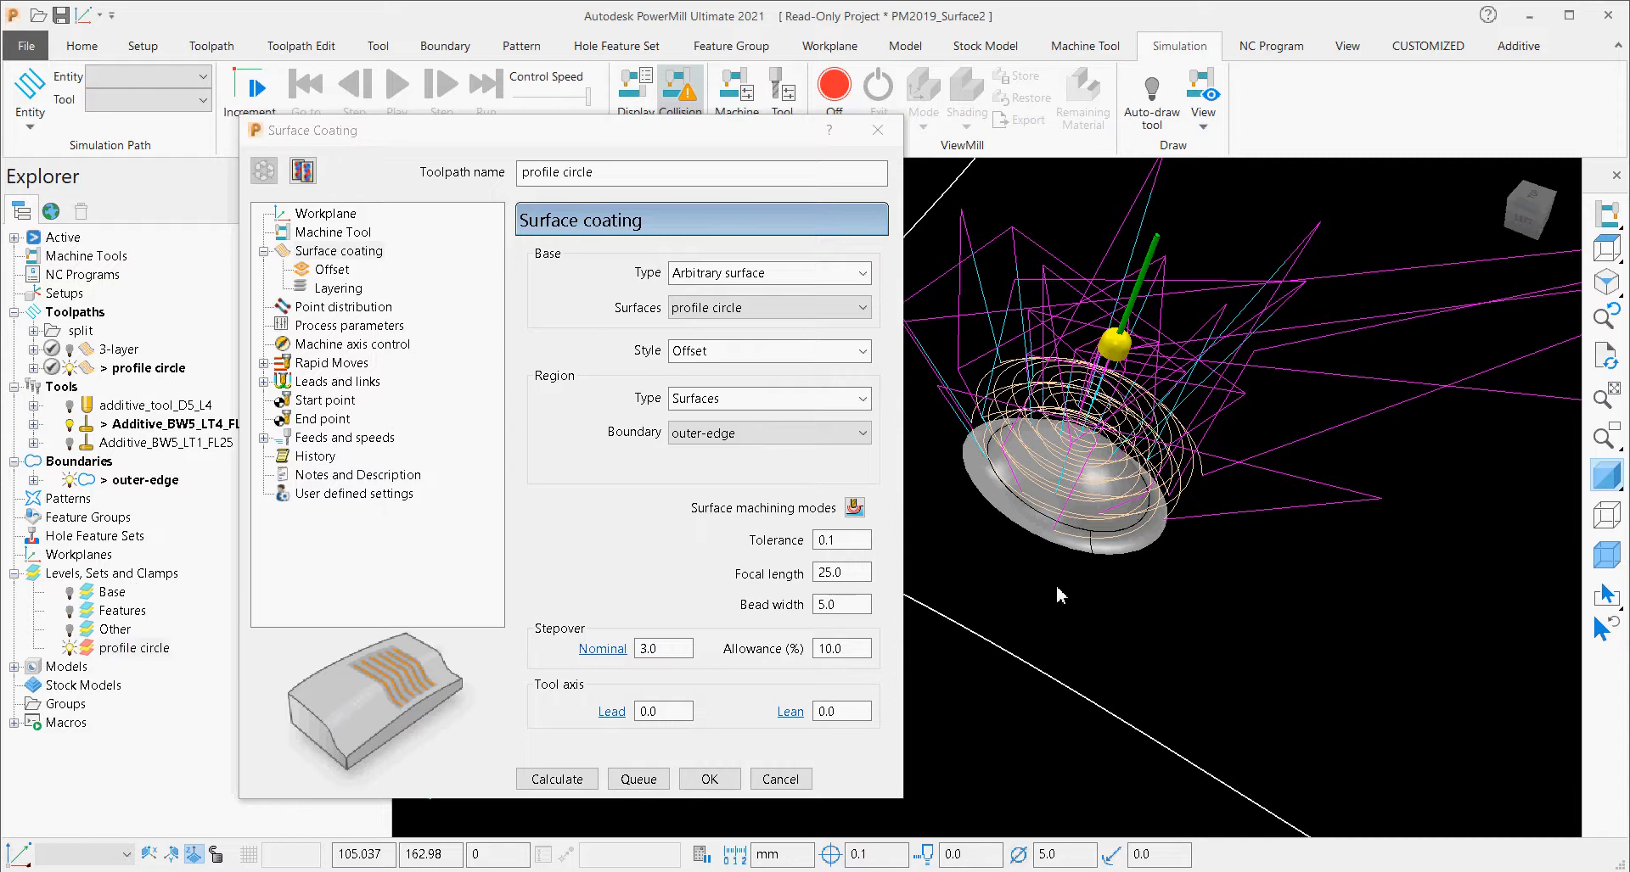
scroll(1057, 565, "down", 3)
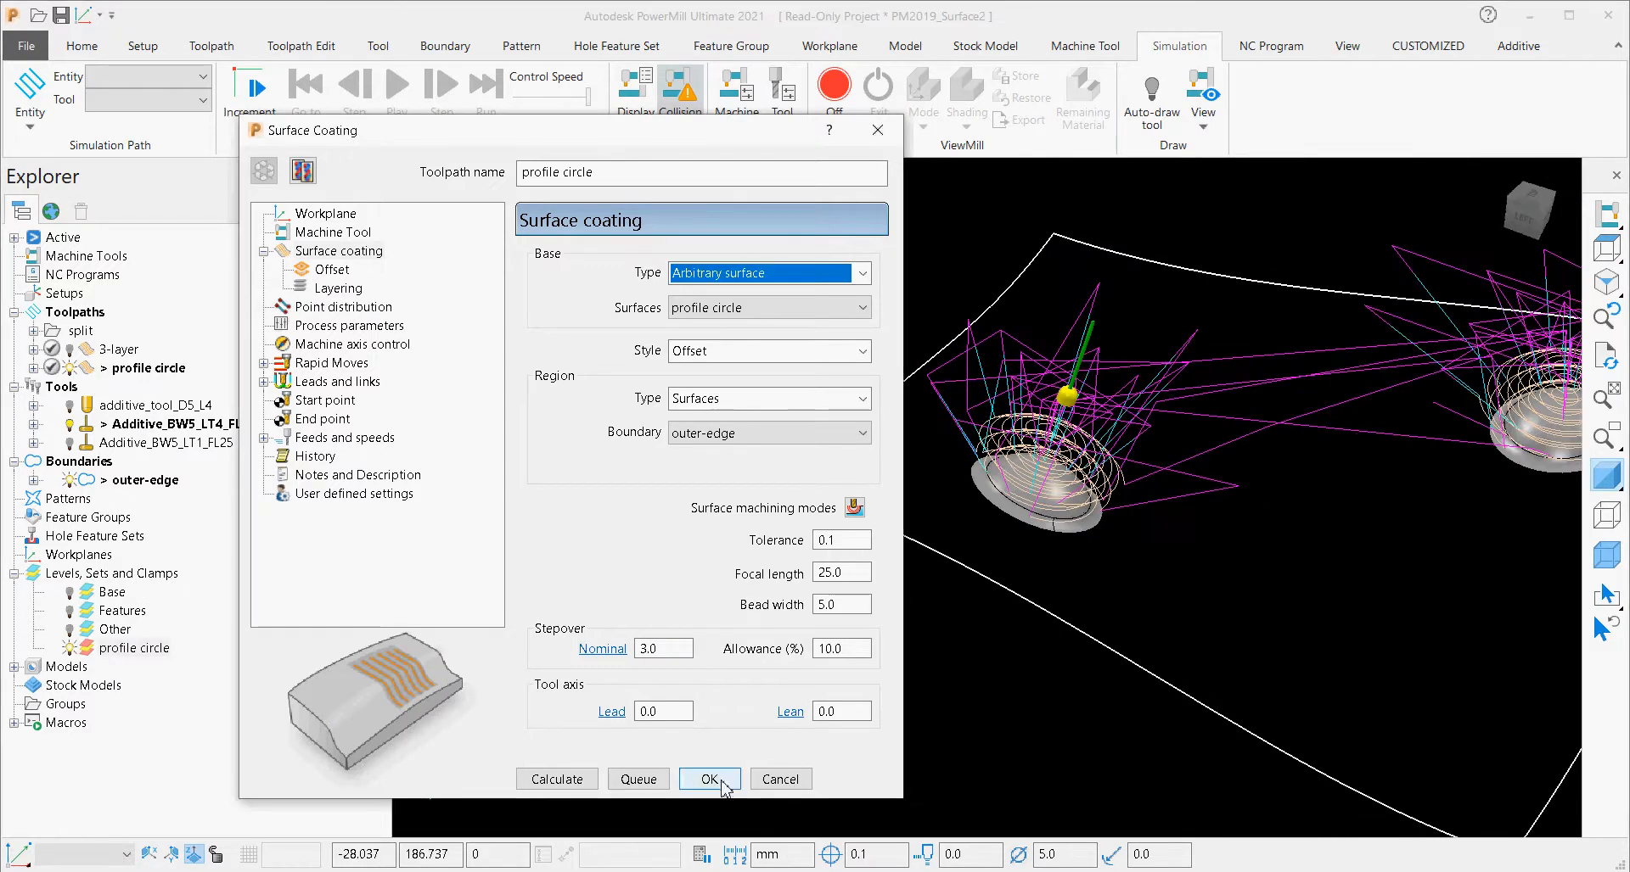
Cancel the profile circle settings and show the Base, Features and Other levels again.
left_click(779, 779)
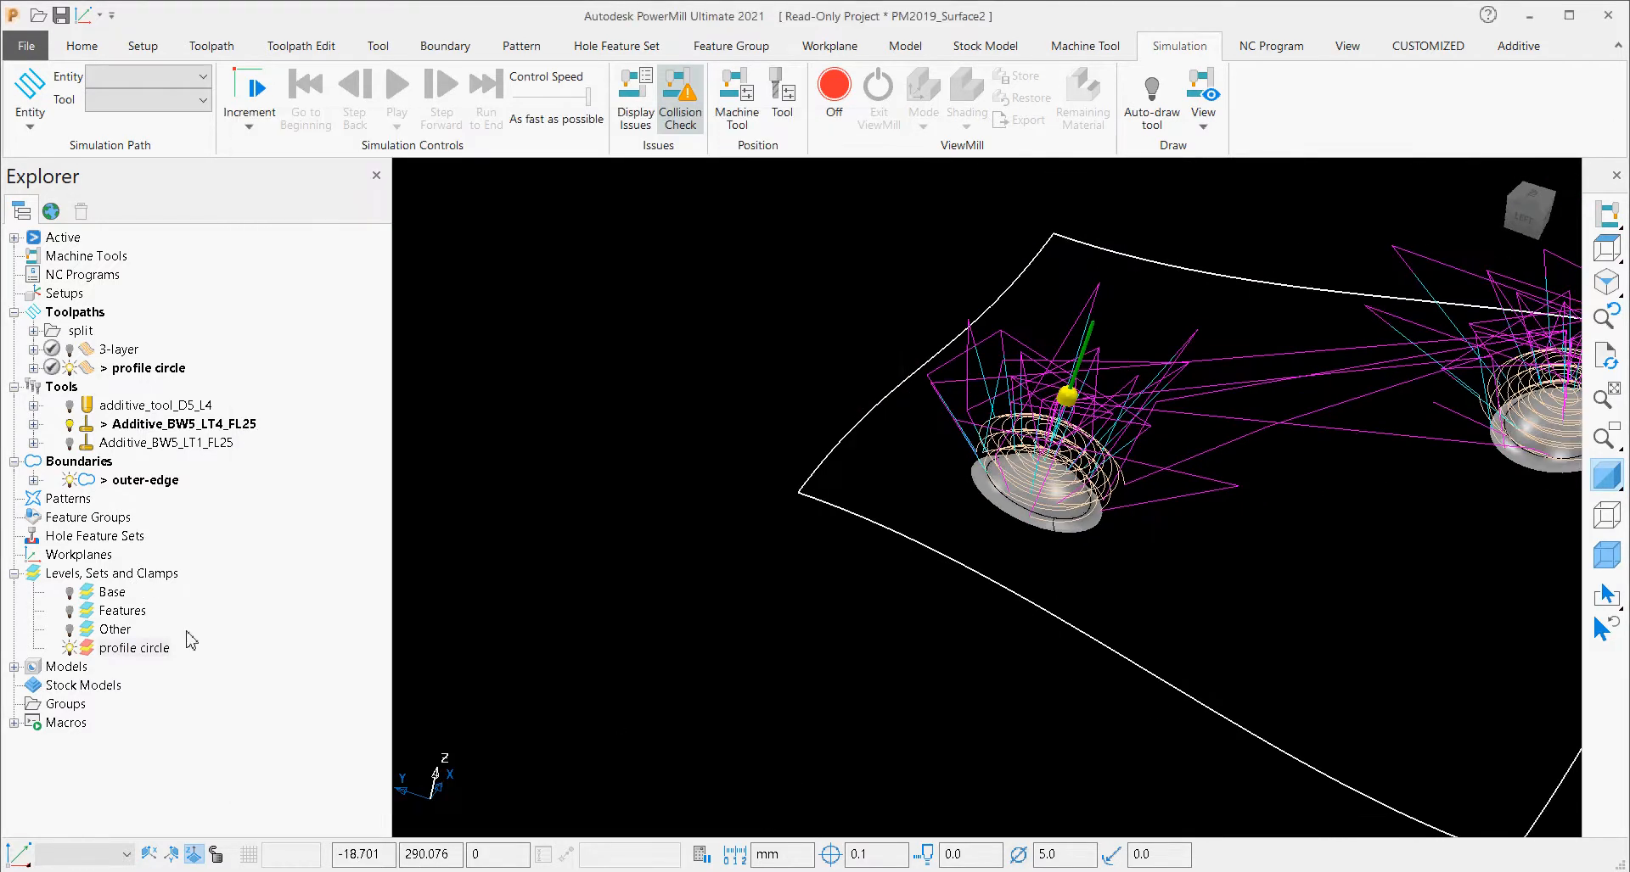
left_click(69, 593)
left_click(70, 611)
left_click(70, 629)
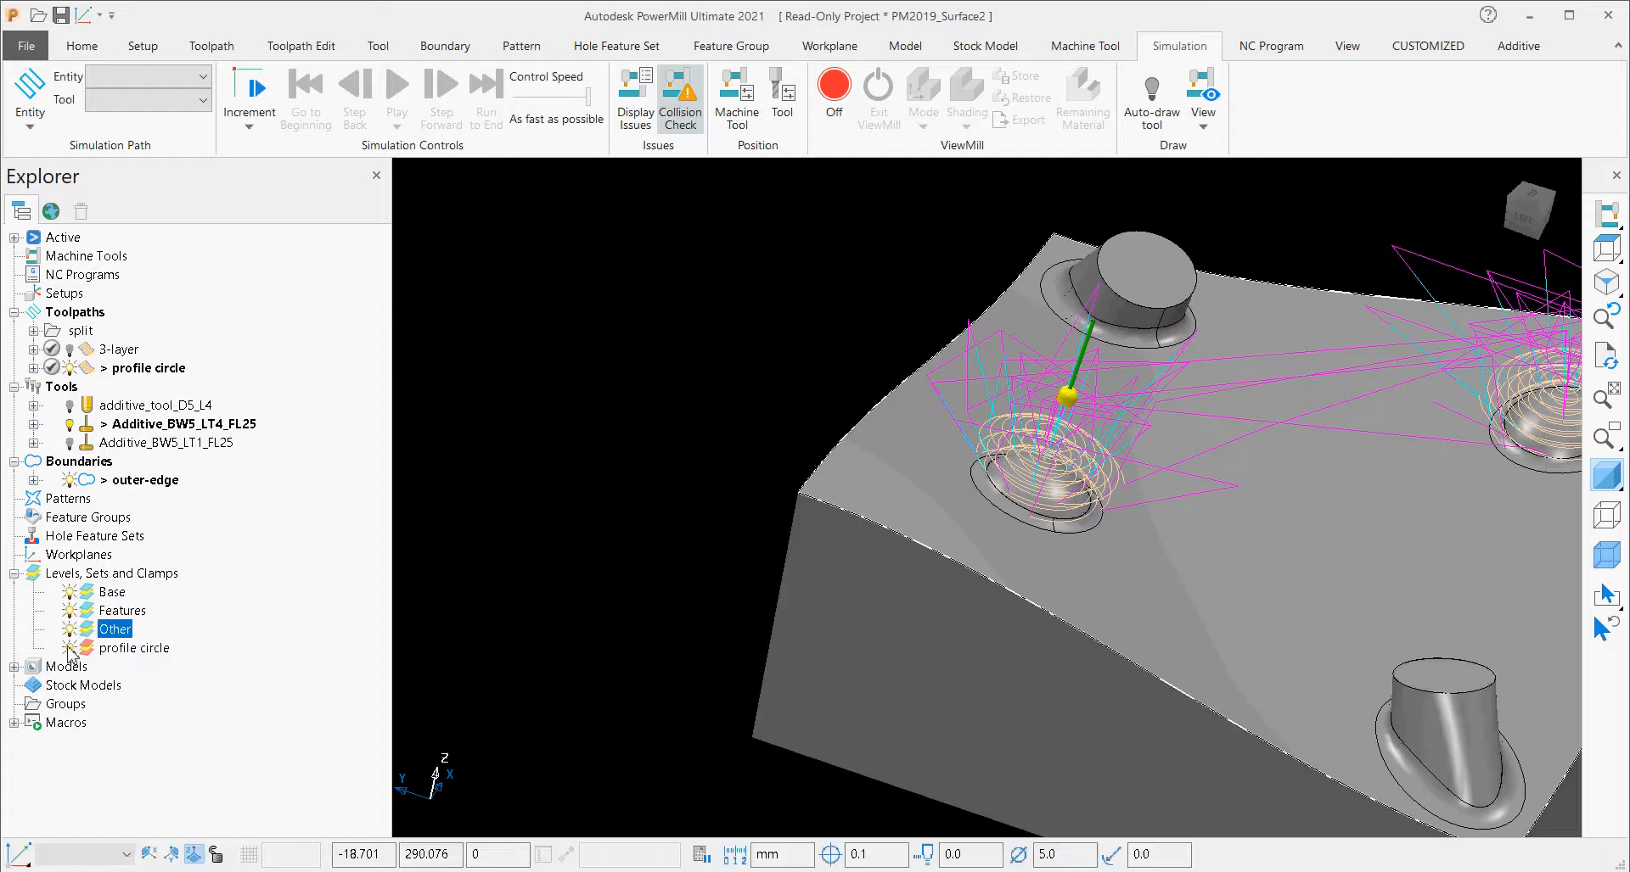
scroll(861, 586, "down", 3)
scroll(861, 585, "up", 4)
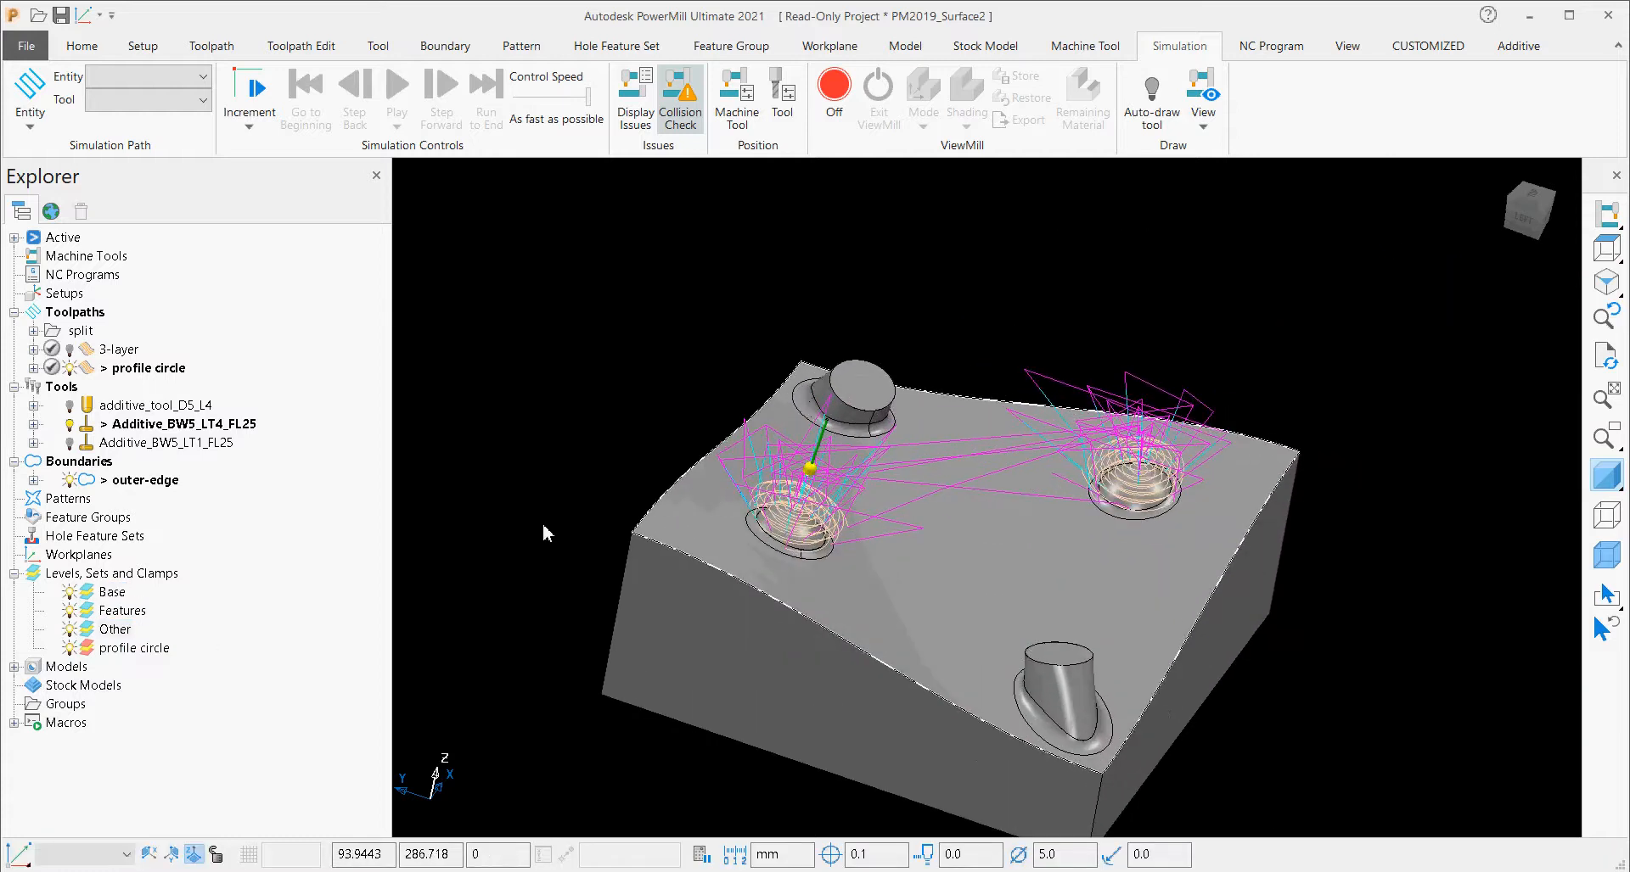
Hide the profile circle toolpath and play the additive deposition animation of the 3-layer toolpath with automatic tool selection.
left_click(69, 368)
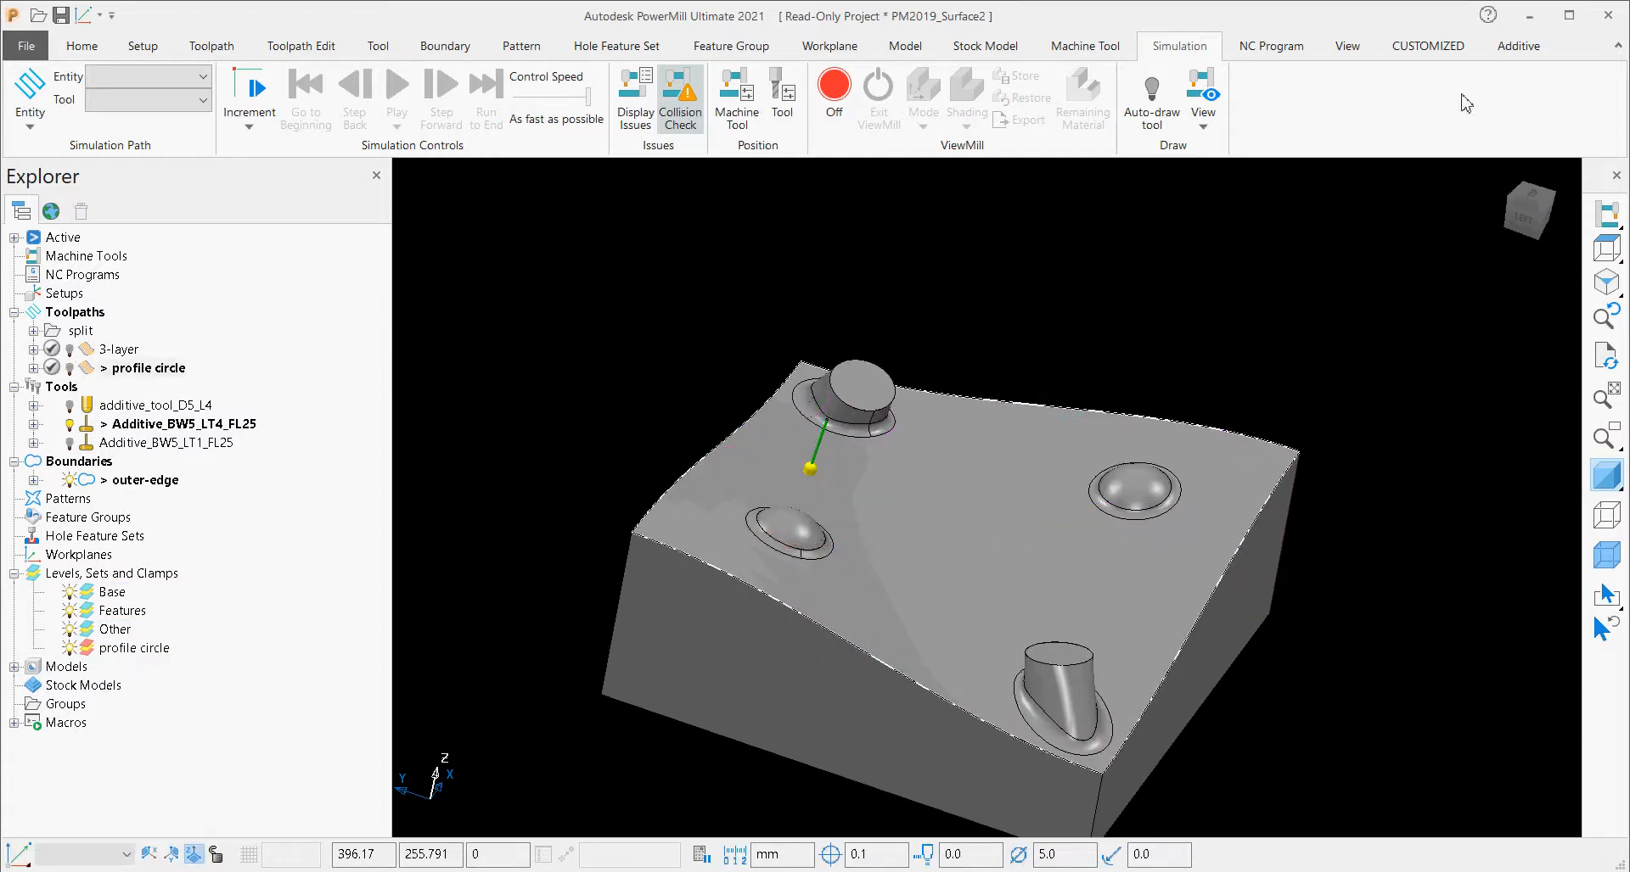
left_click(1517, 46)
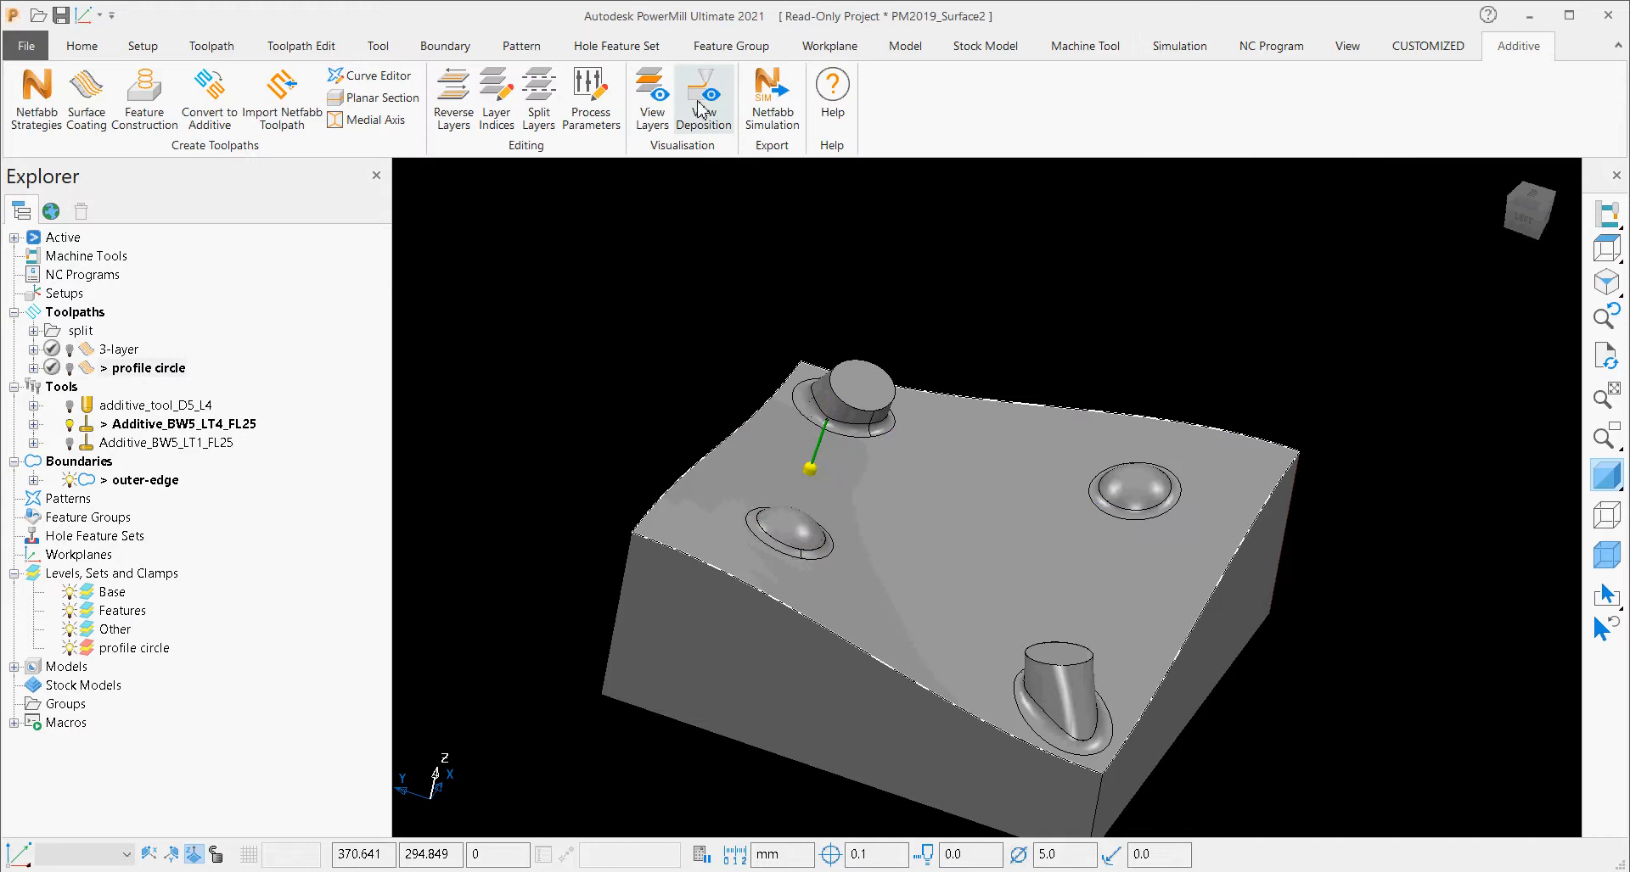
middle_click_drag(905, 425, 913, 457)
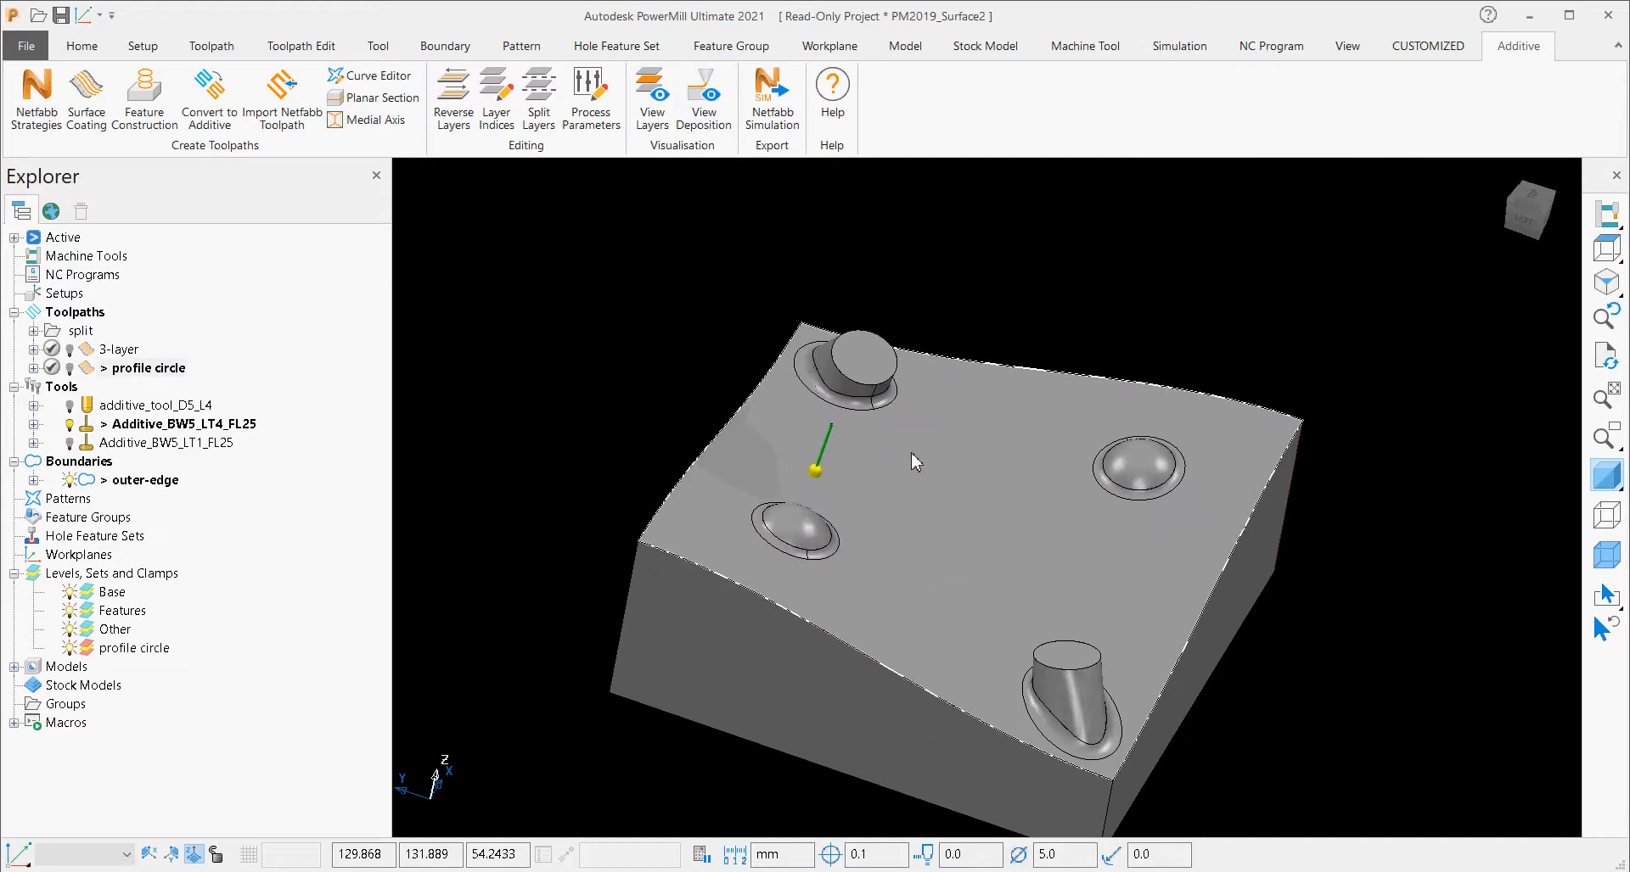
left_click(703, 100)
left_click(99, 144)
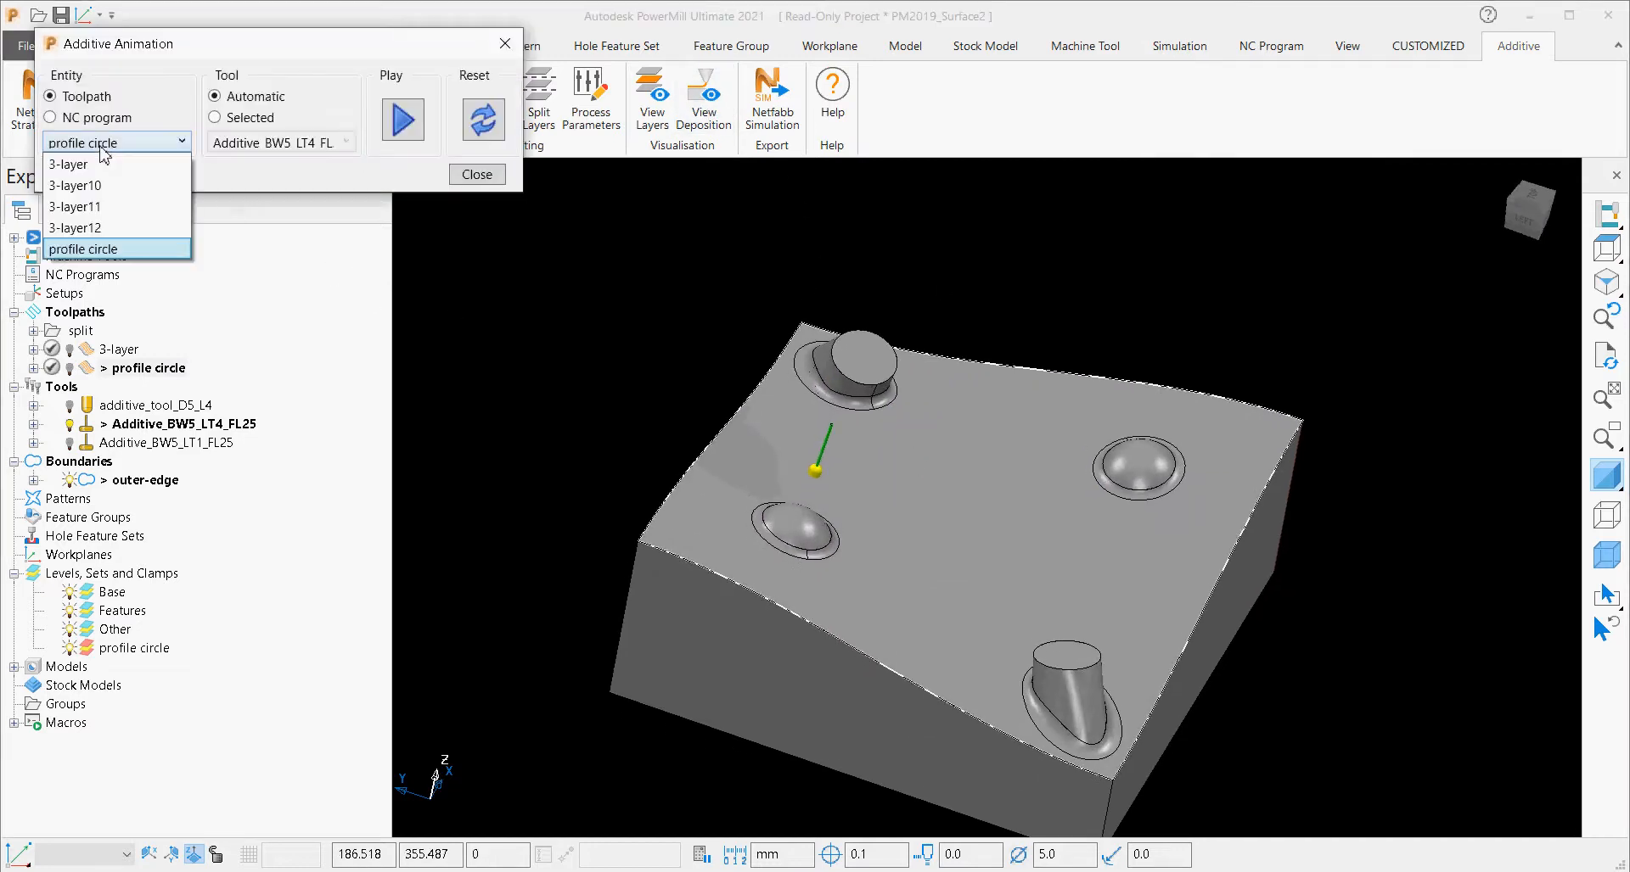
left_click(102, 165)
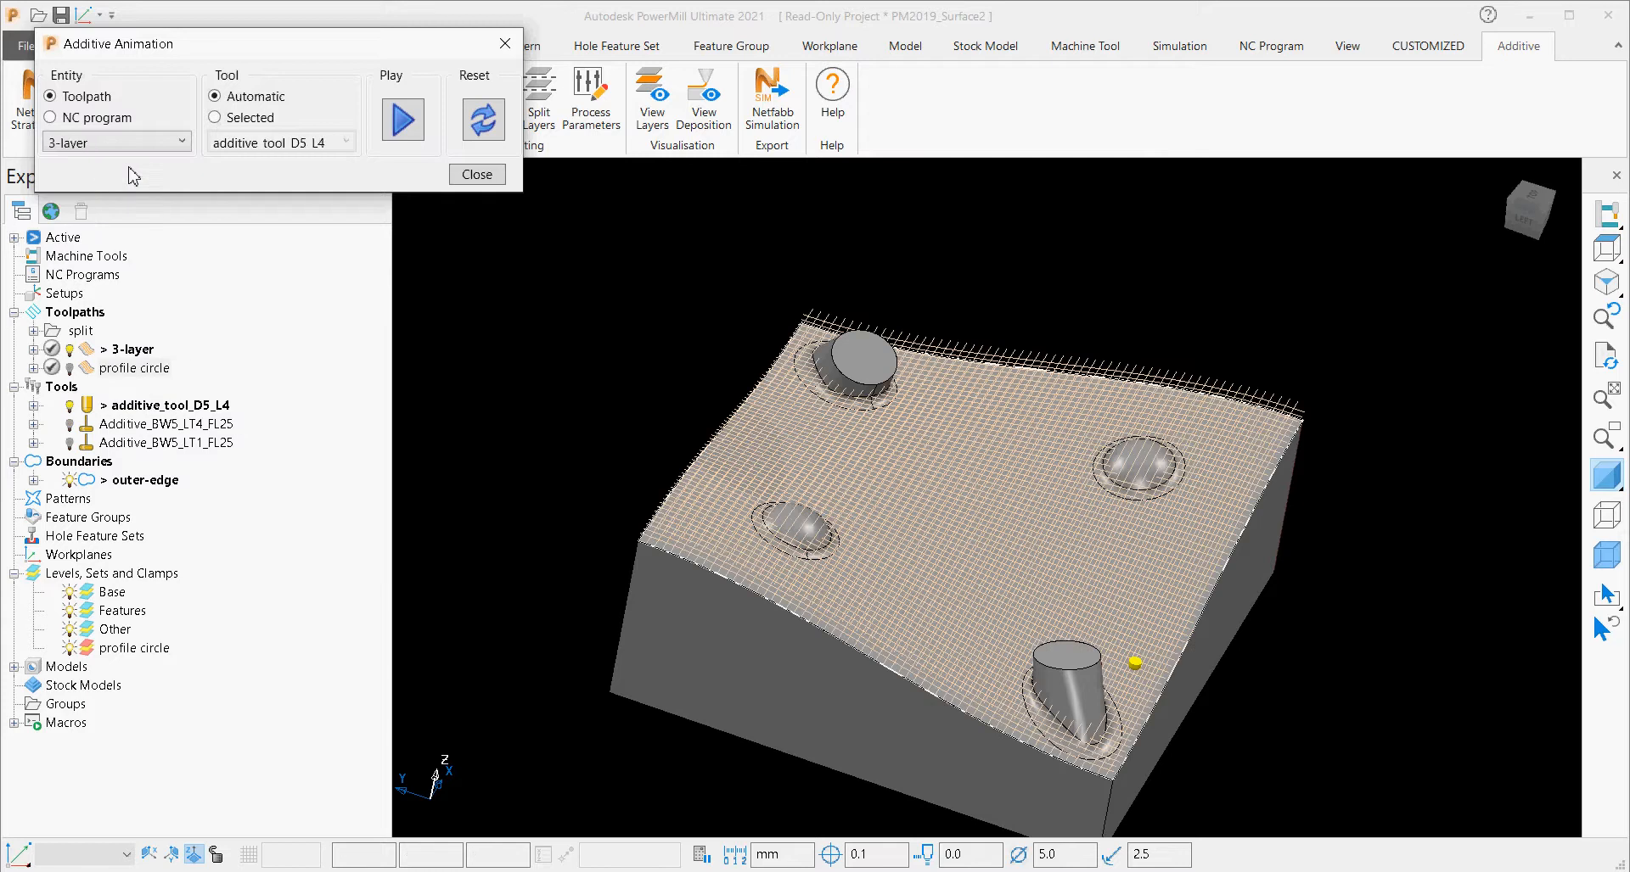
left_click(403, 123)
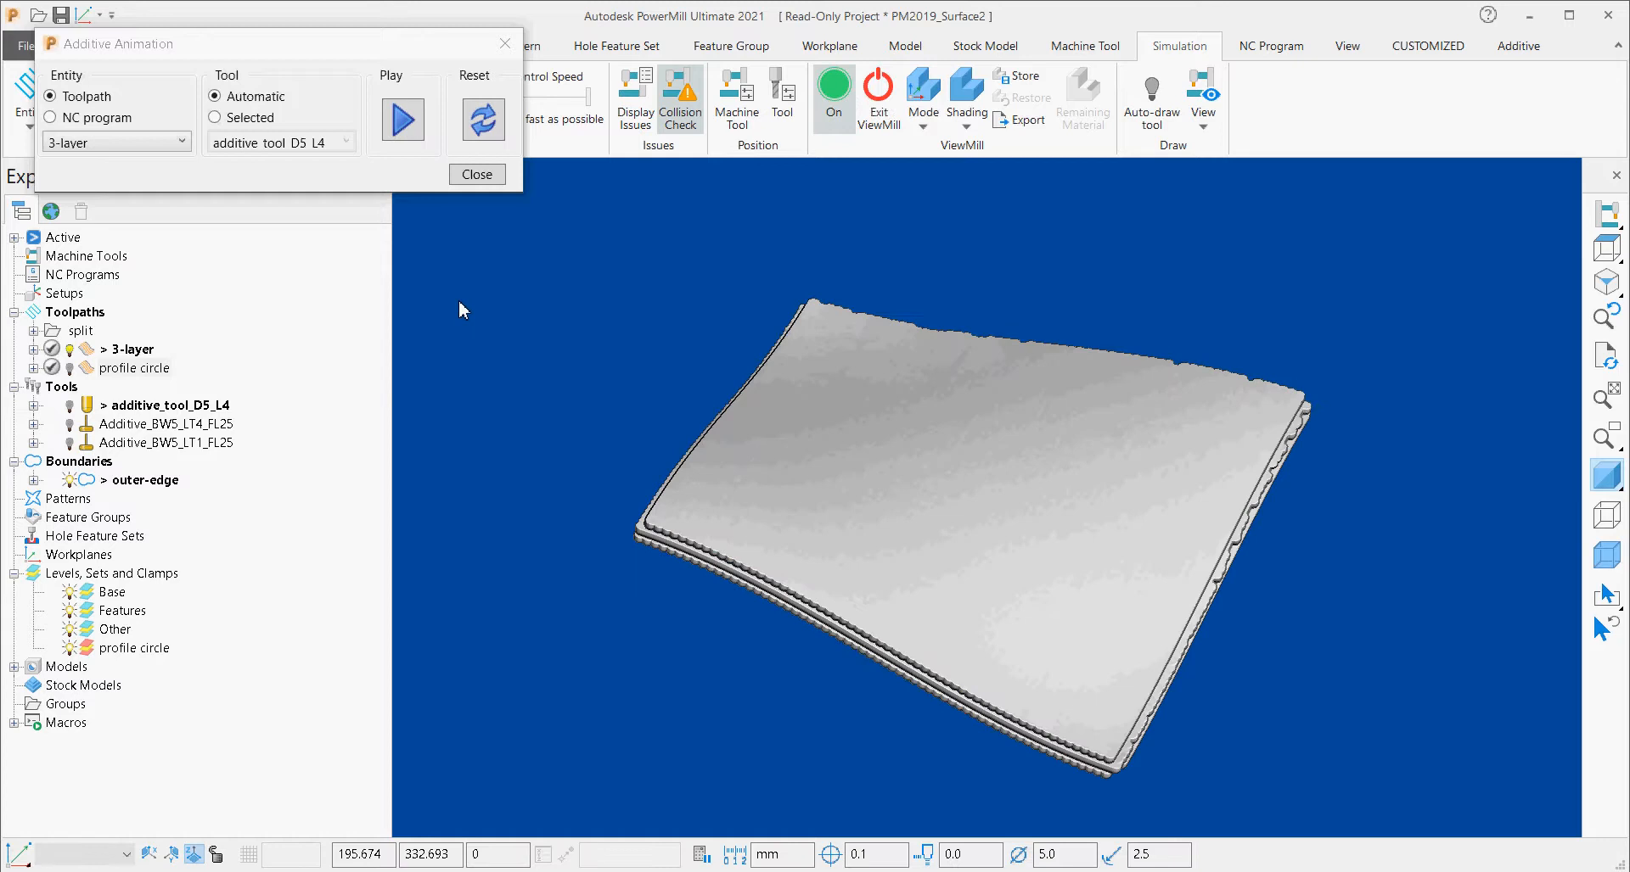
Animate the profile circle toolpath's deposition on top of the coated surface, reset the animation and close it.
left_click(127, 143)
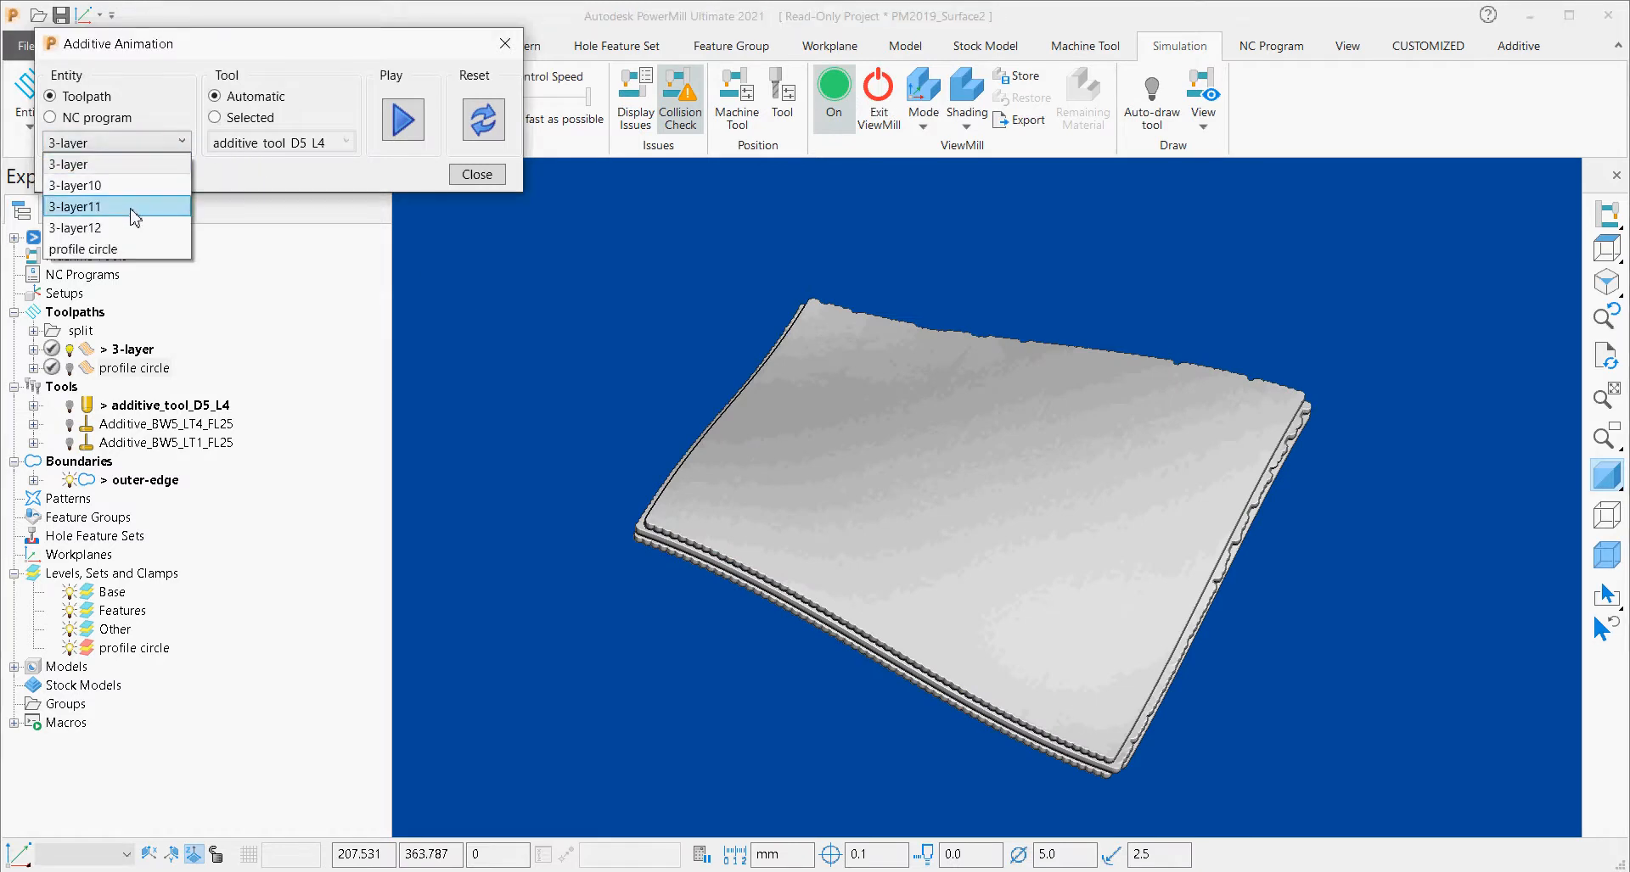
left_click(127, 249)
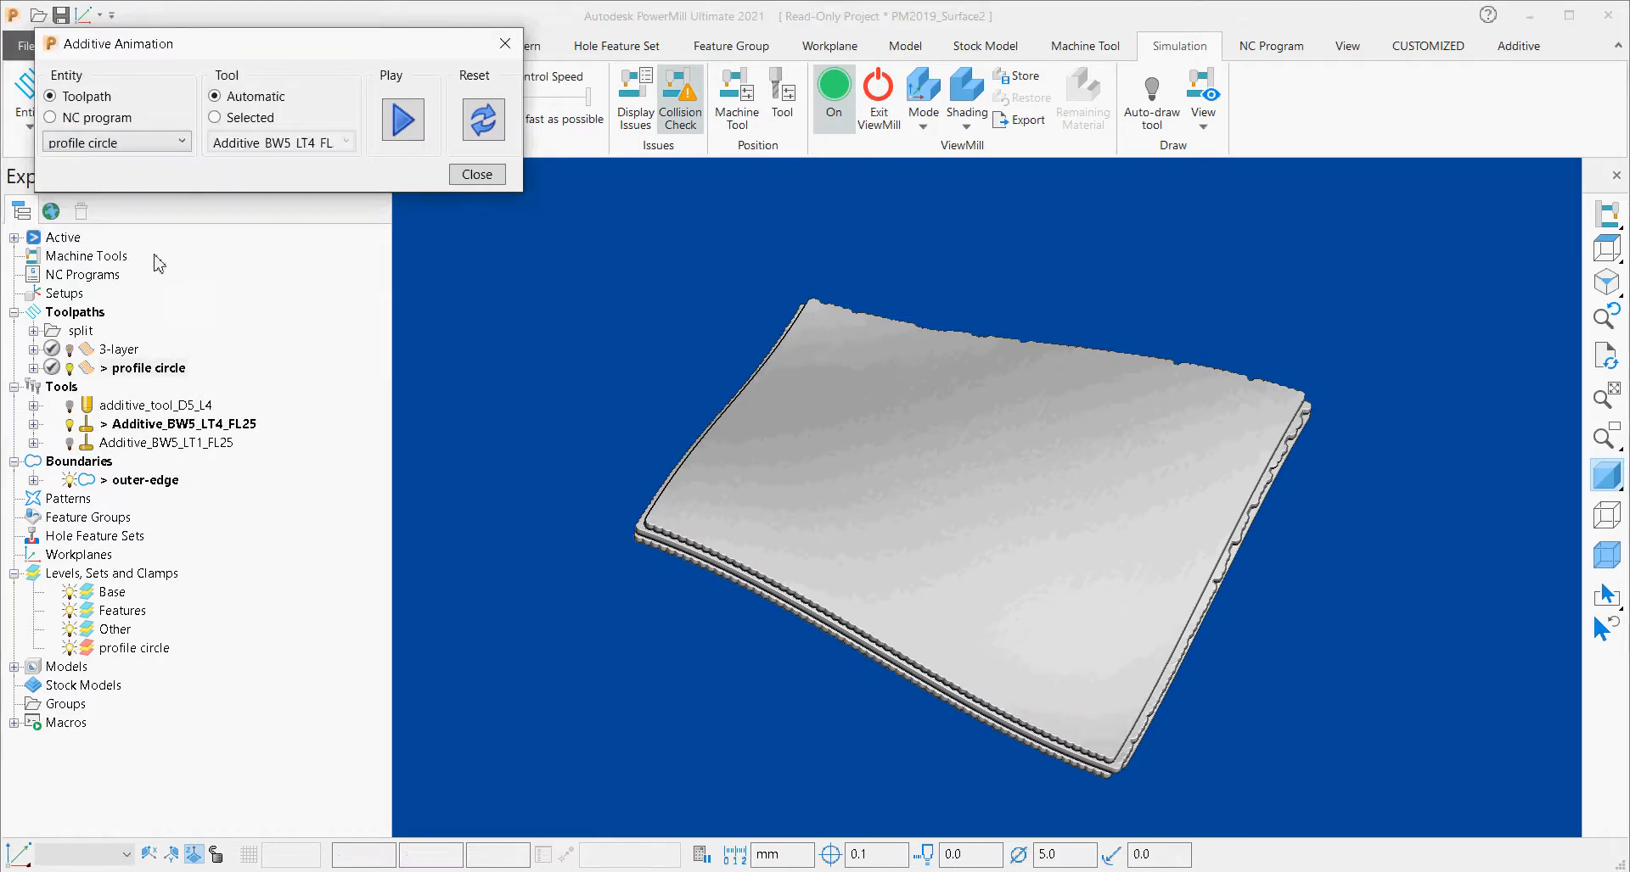
left_click(408, 134)
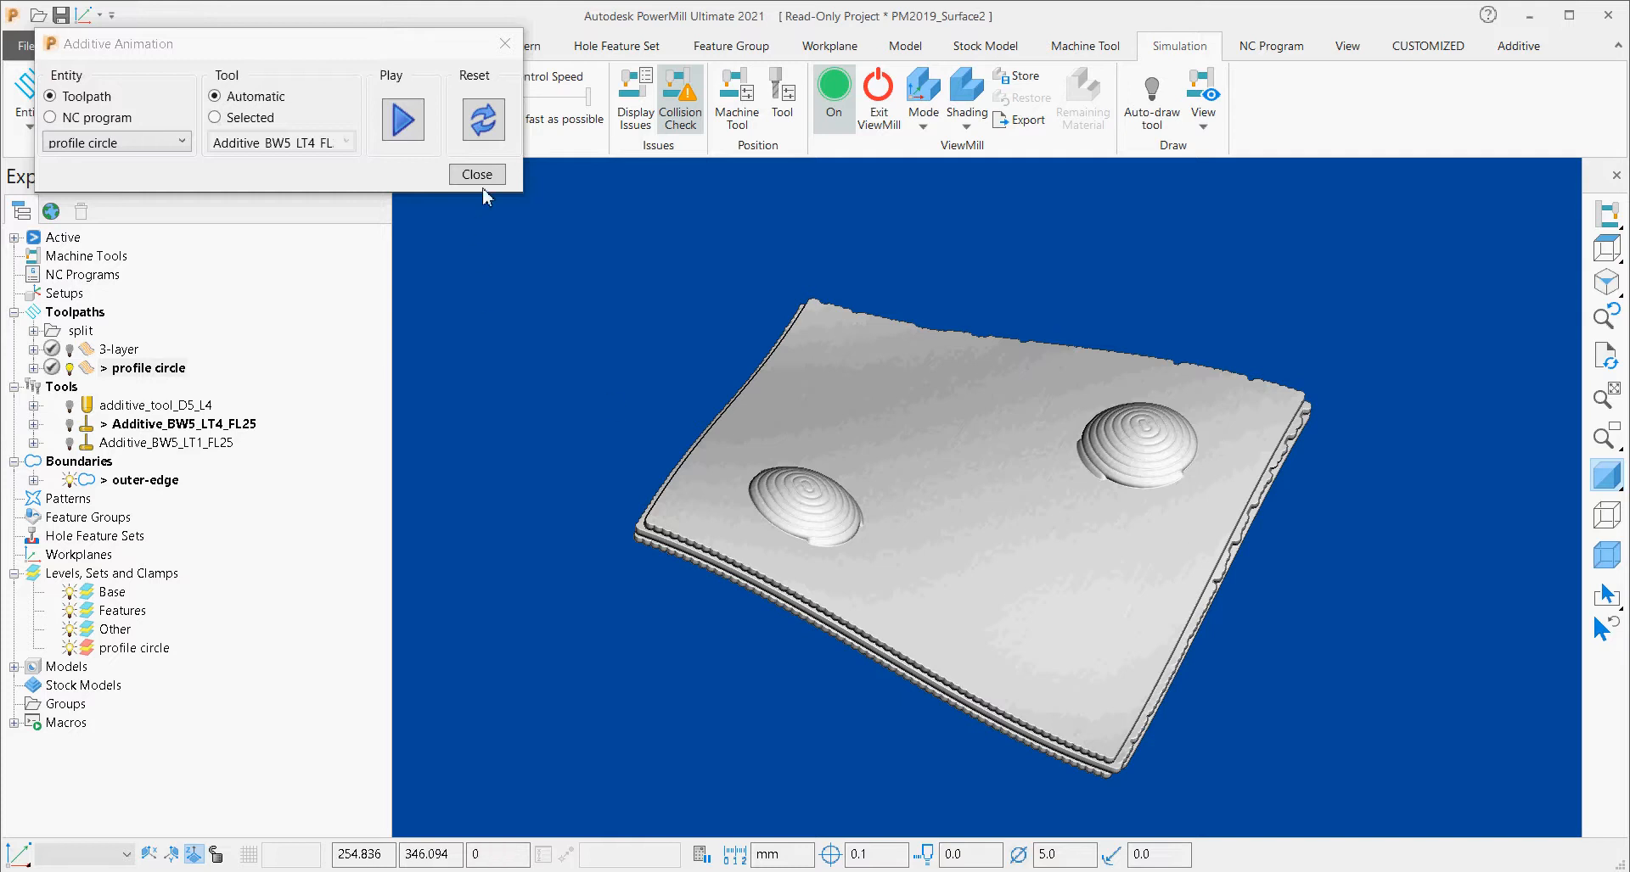
left_click(484, 139)
left_click(476, 174)
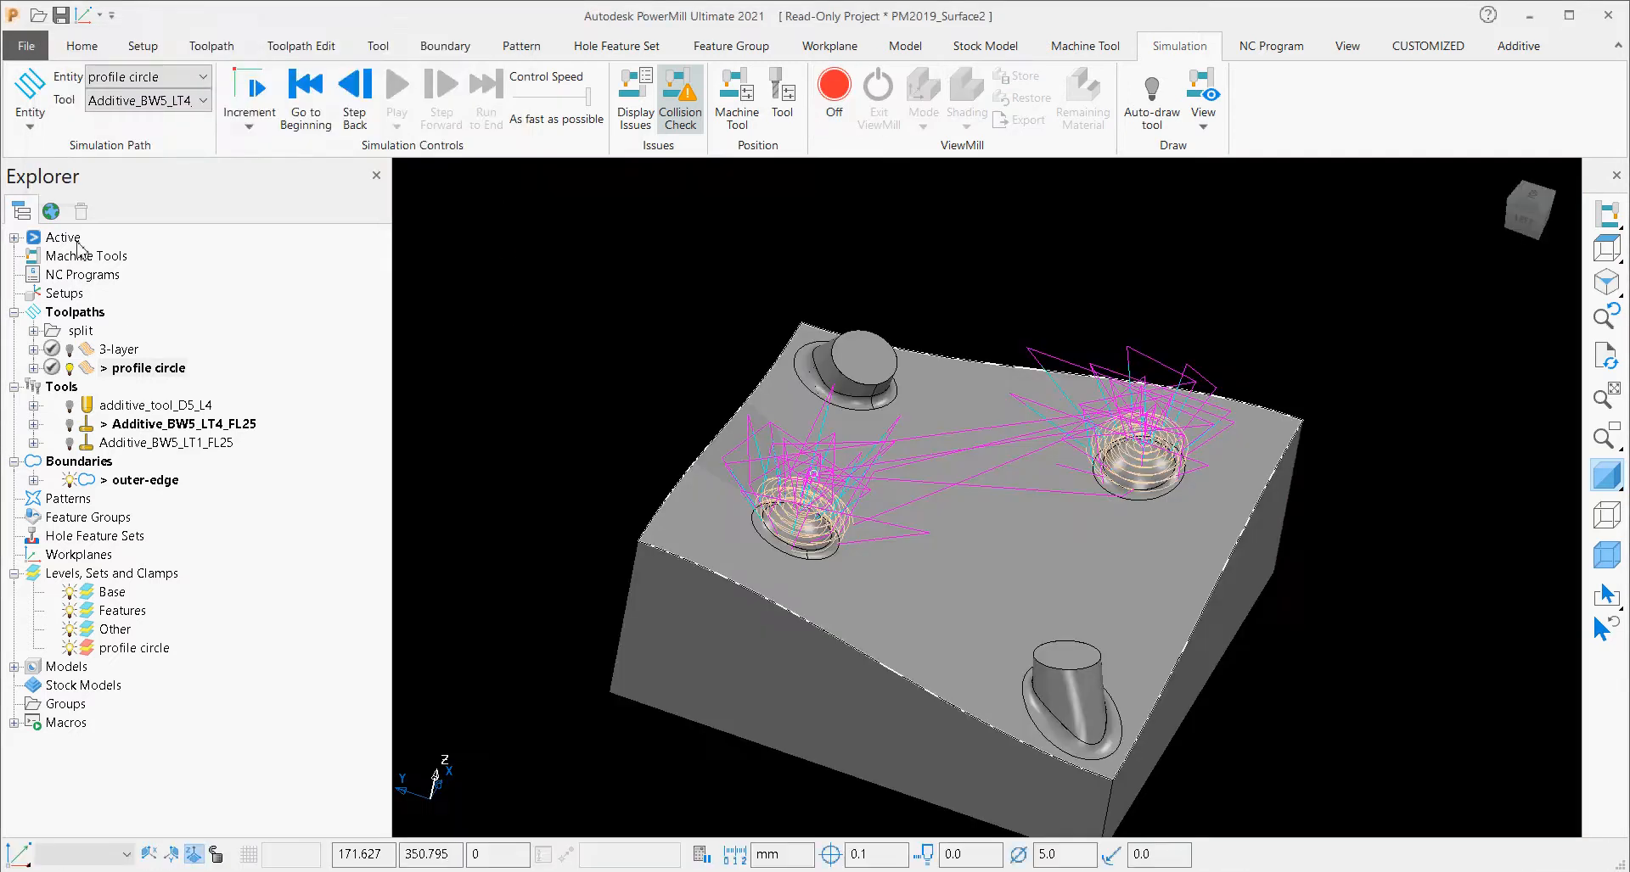
Open the Feature Construction project from the demo page and return to the project's toolpath list.
left_click(51, 211)
scroll(240, 556, "down", 2)
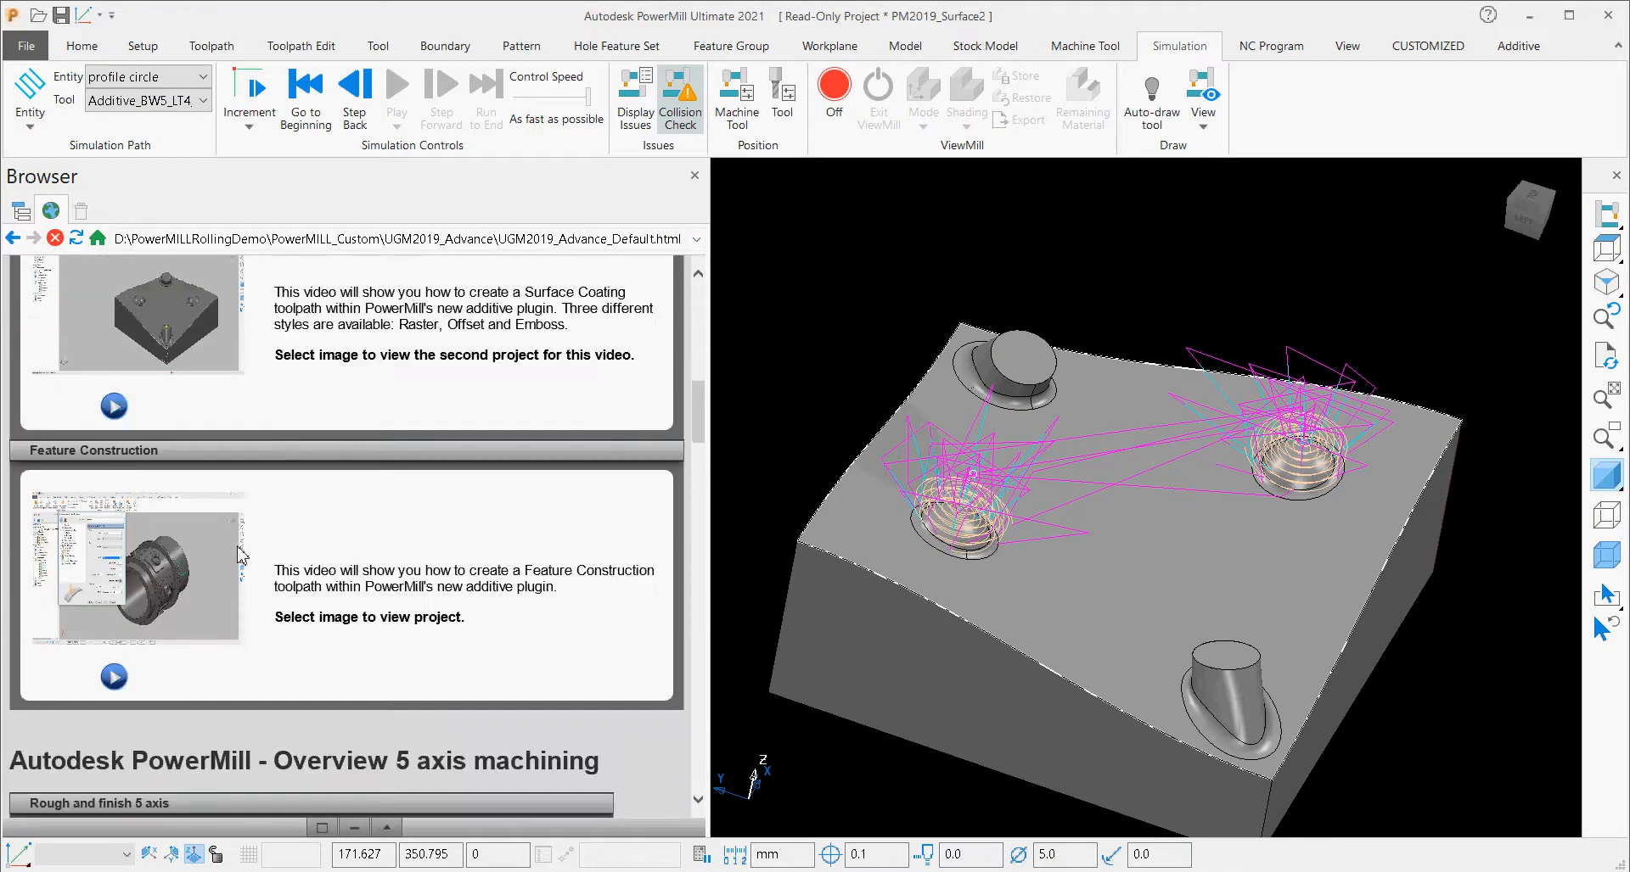
left_click(127, 554)
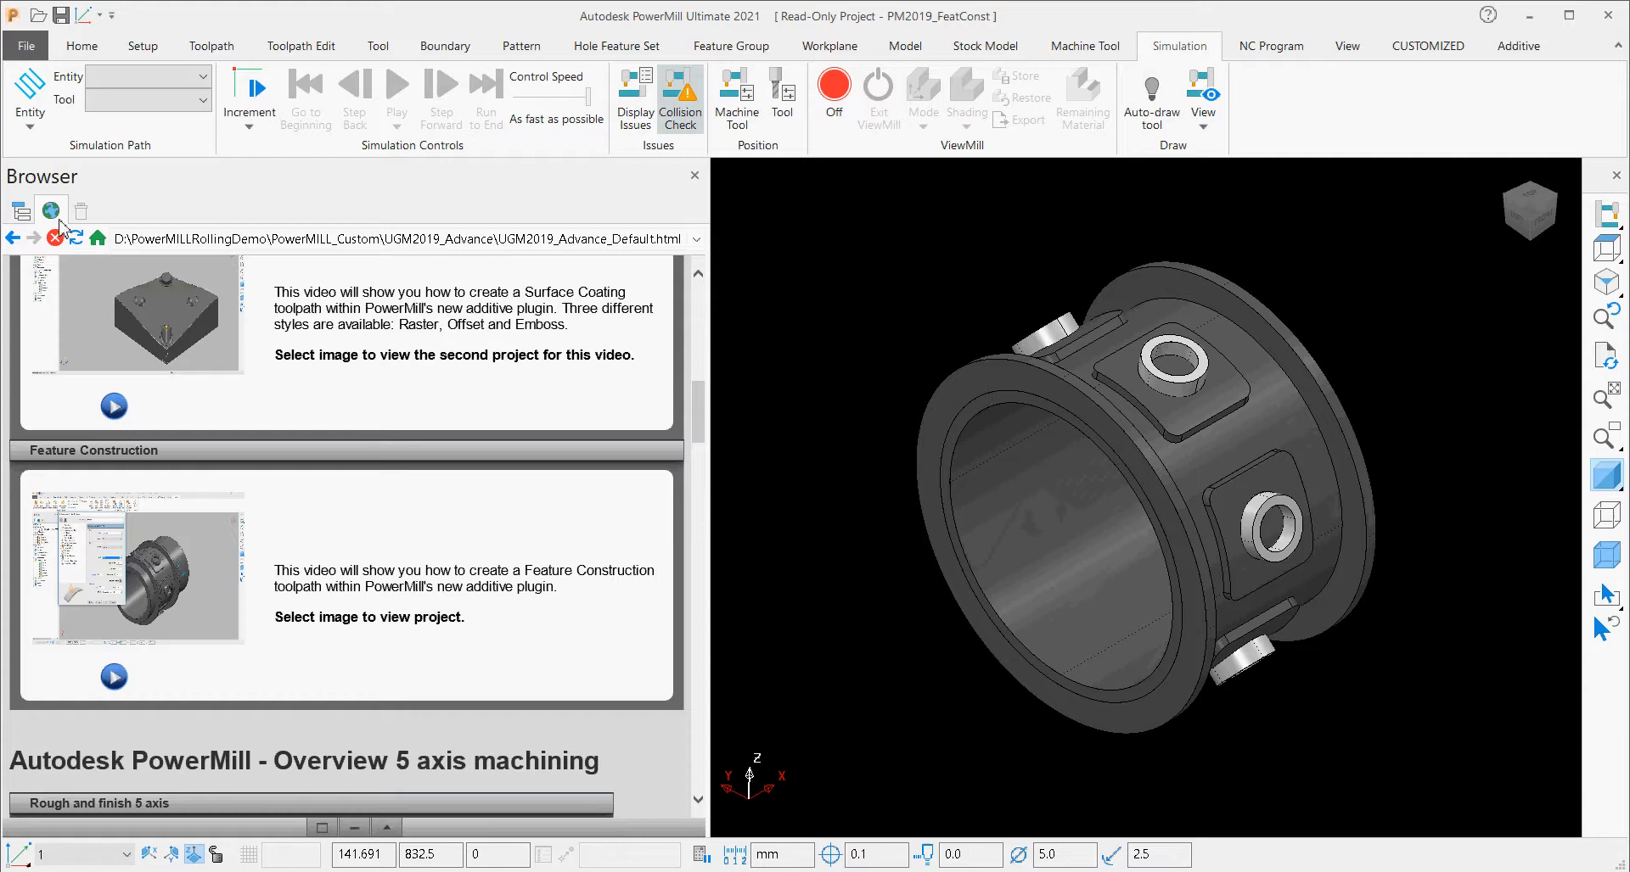
left_click(22, 211)
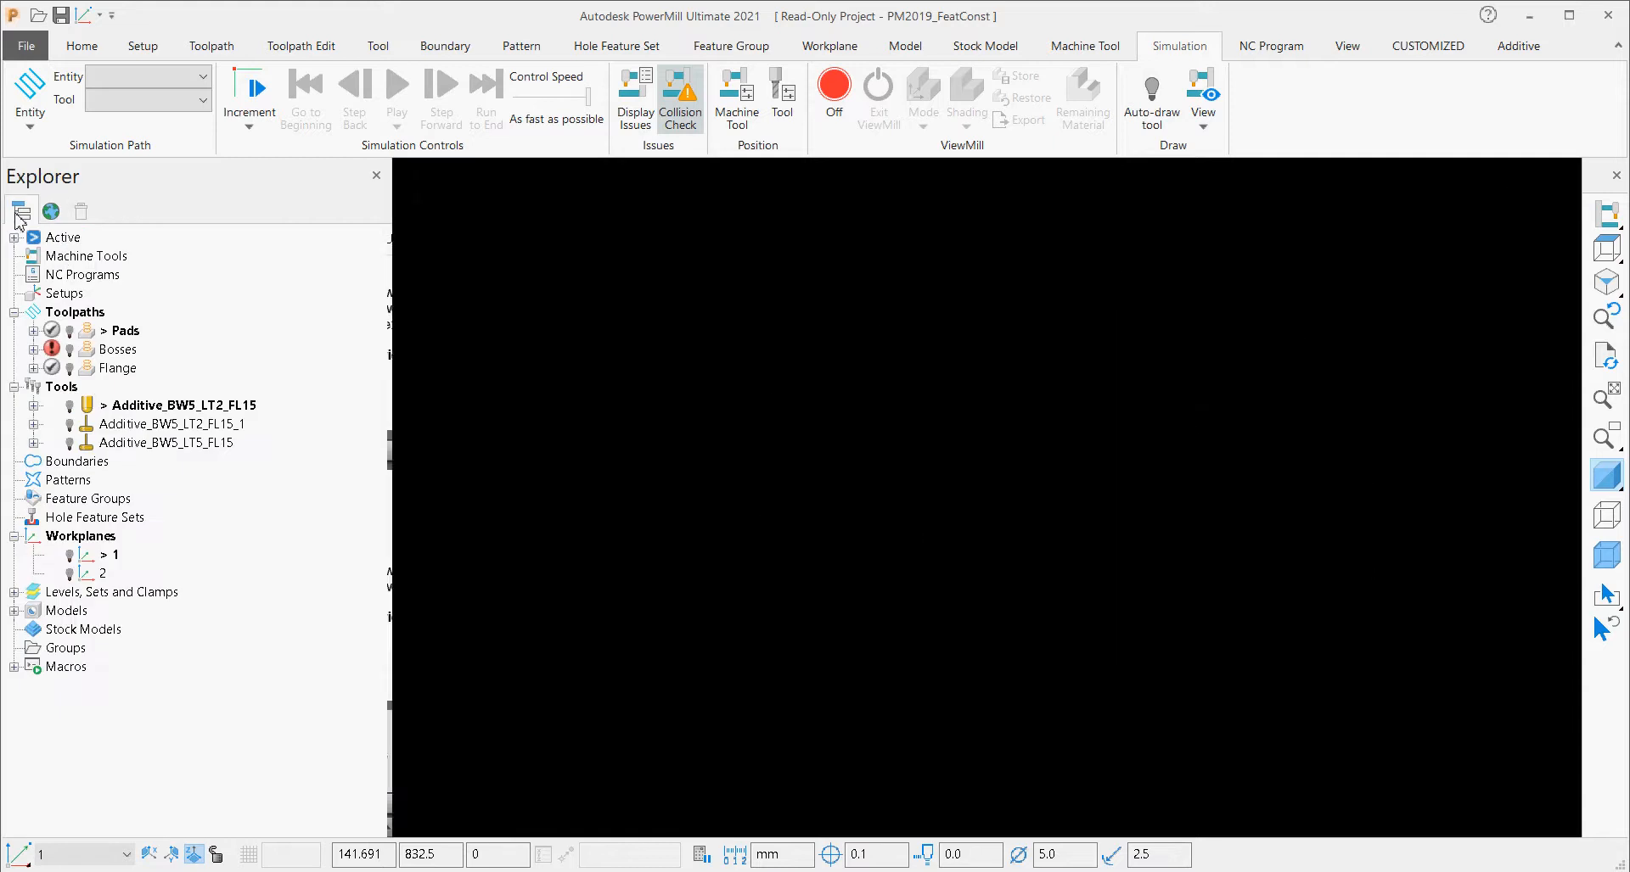
scroll(662, 539, "up", 3)
scroll(696, 552, "down", 3)
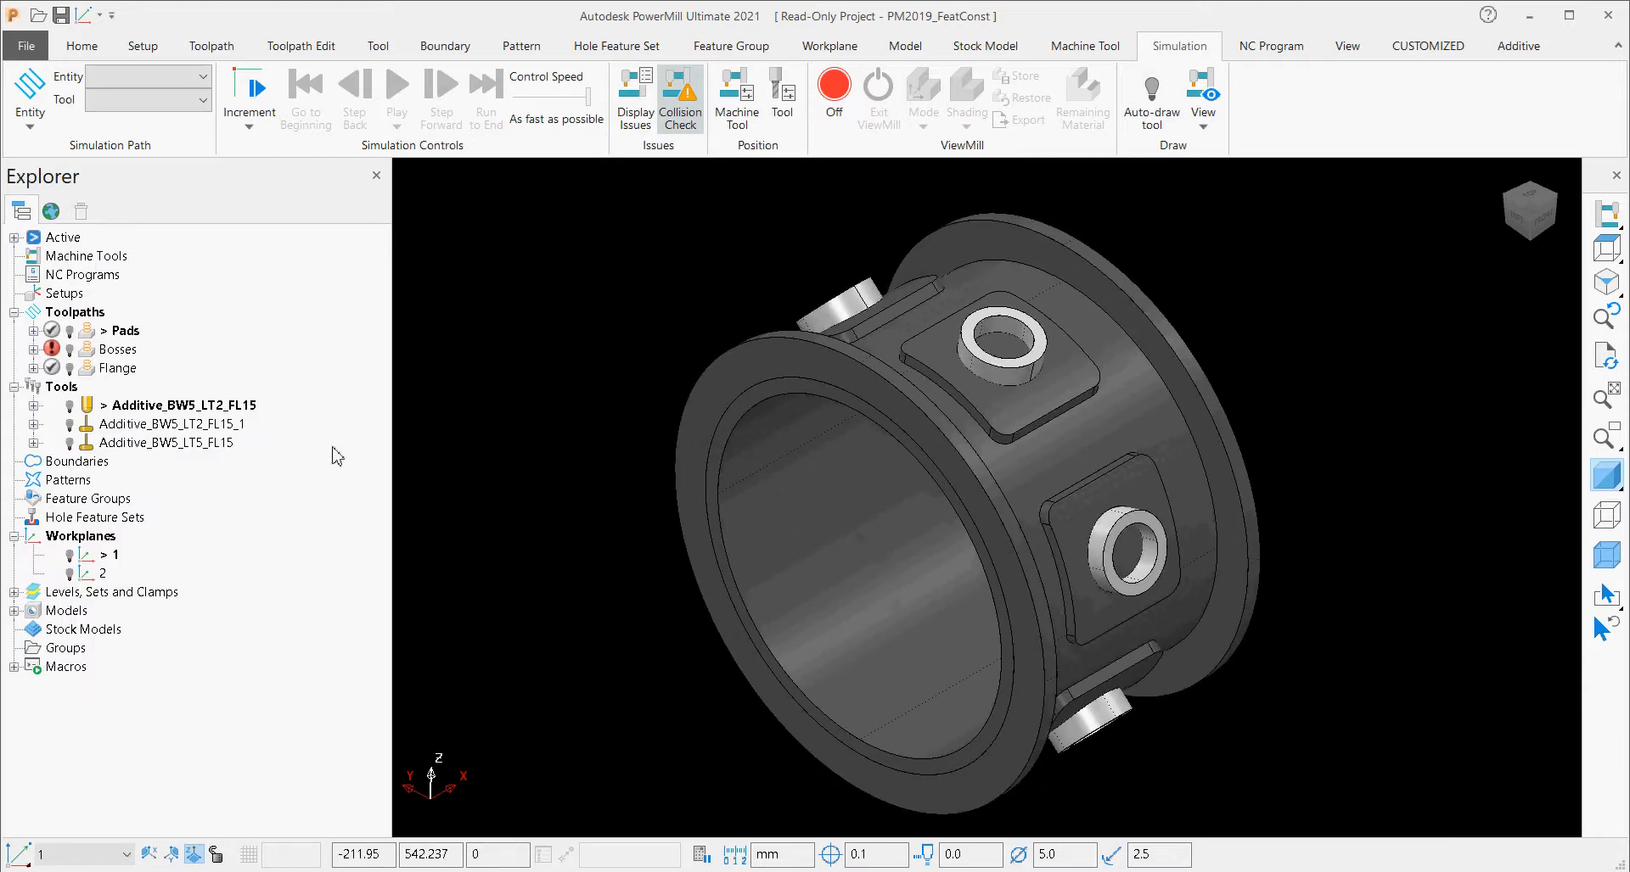
Activate the Pads toolpath and examine its passes around the ring with the shaded model hidden.
double_click(88, 333)
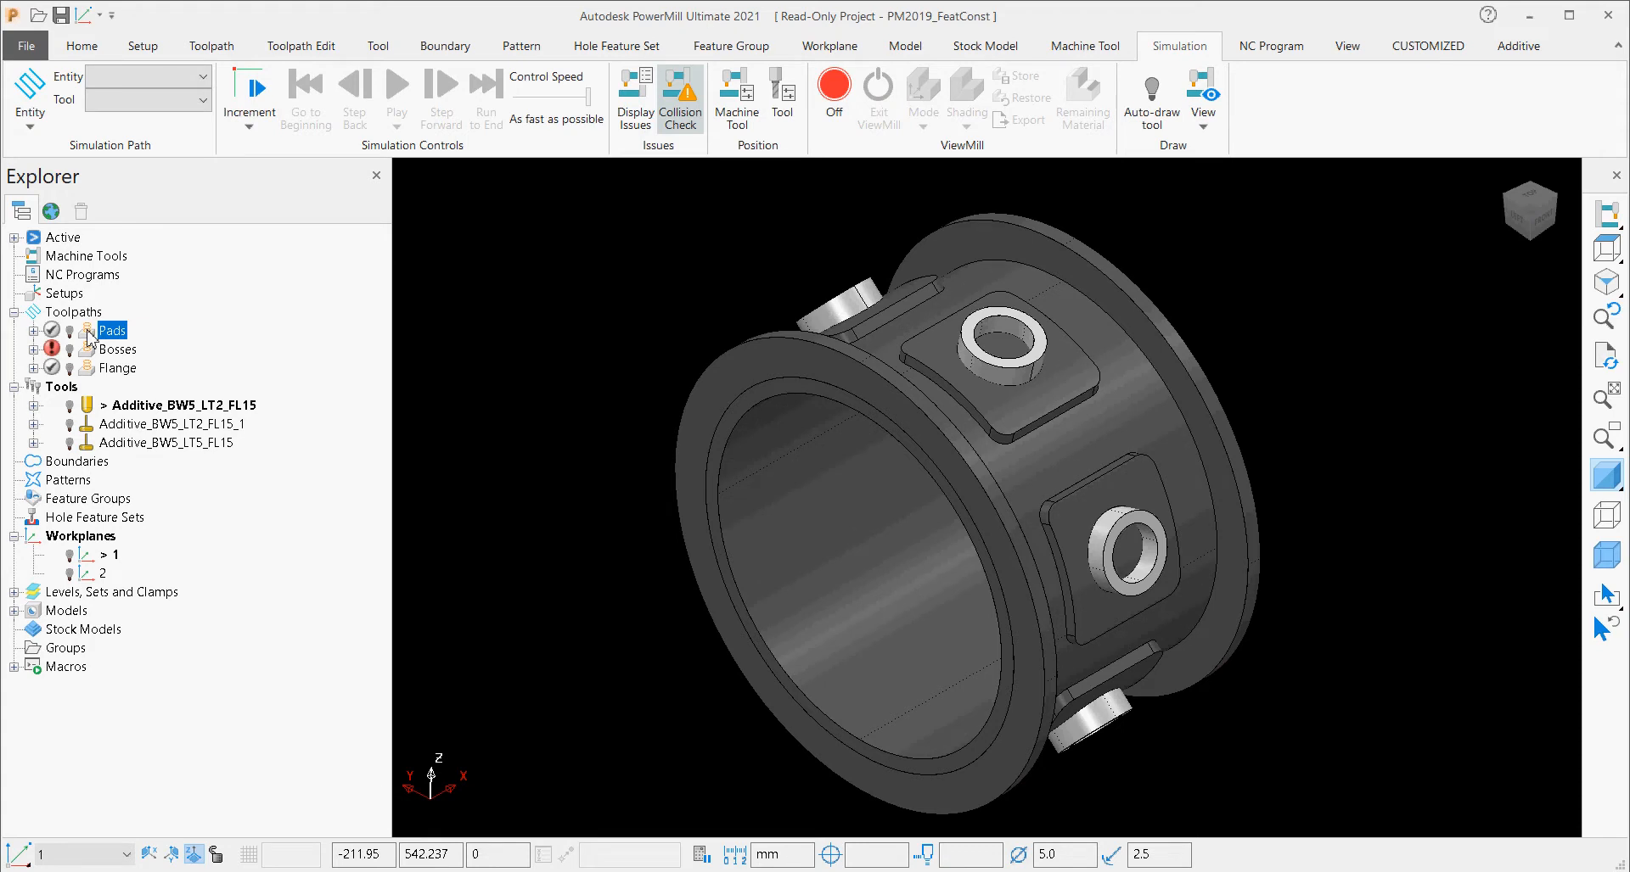
double_click(89, 334)
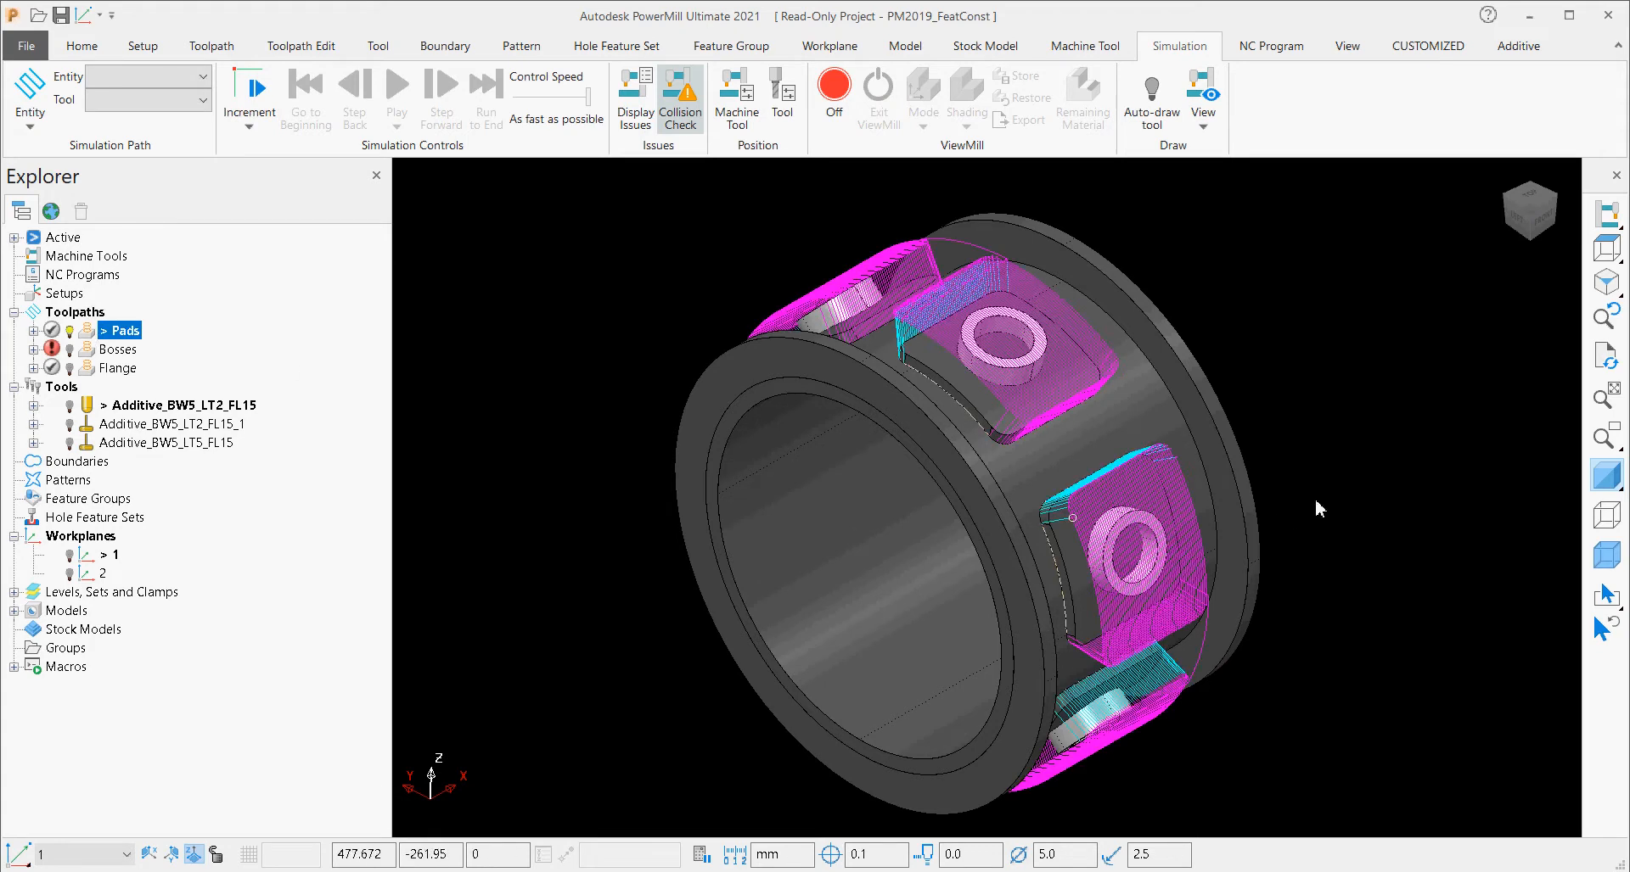
left_click(1607, 476)
middle_click_drag(1003, 472, 1076, 403)
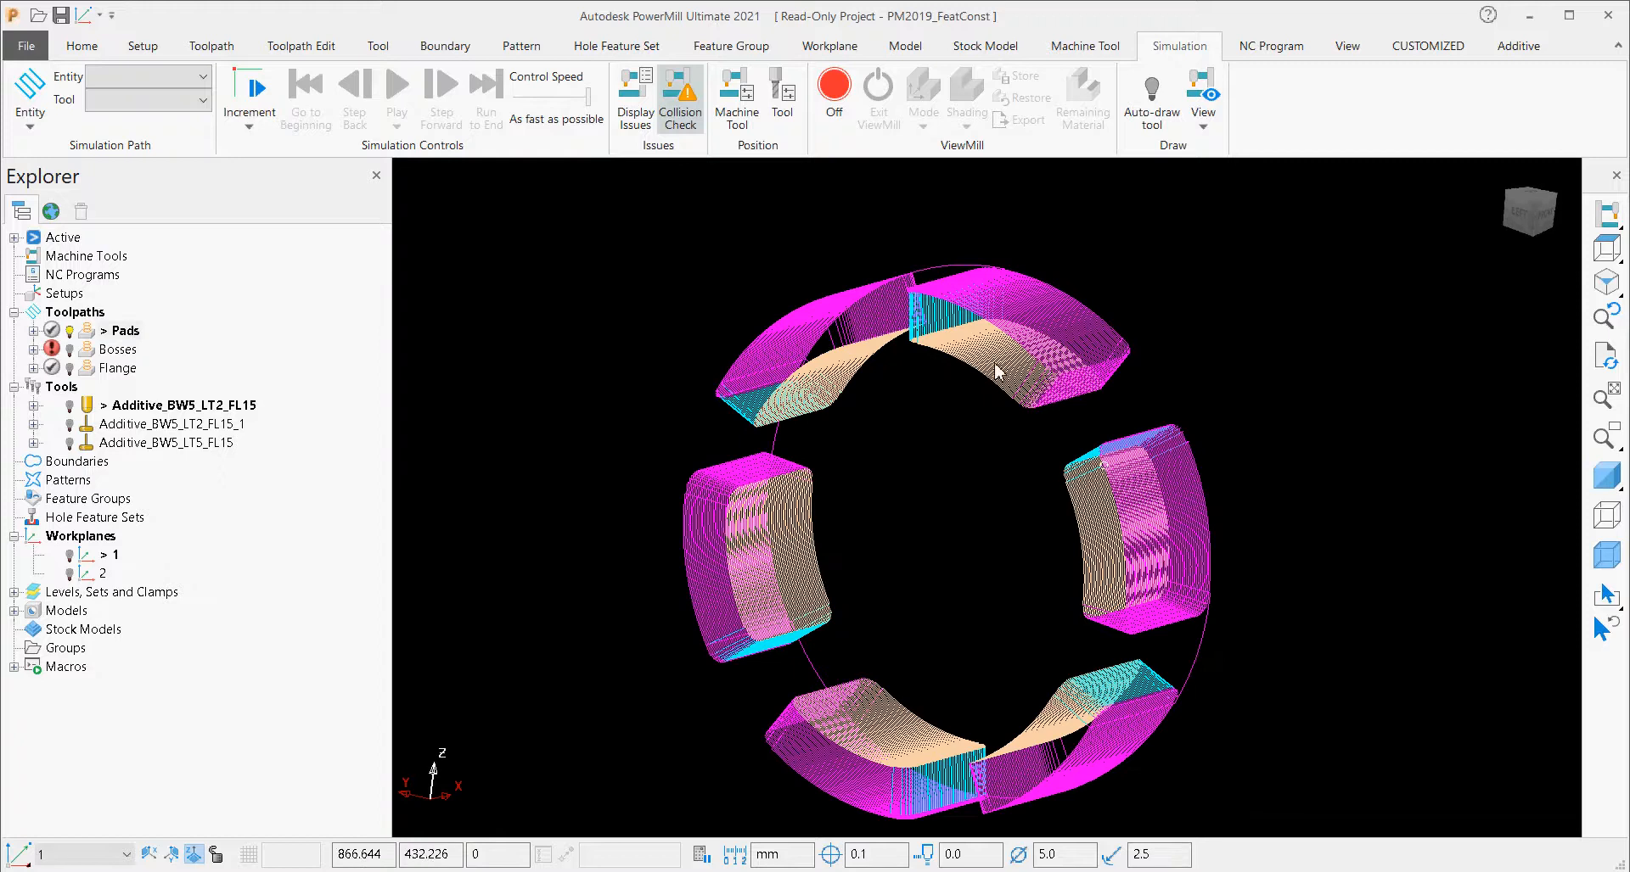
Activate the Bosses toolpath and then the Flange toolpath, examining the passes of each from different angles.
double_click(88, 355)
middle_click_drag(659, 459, 821, 509)
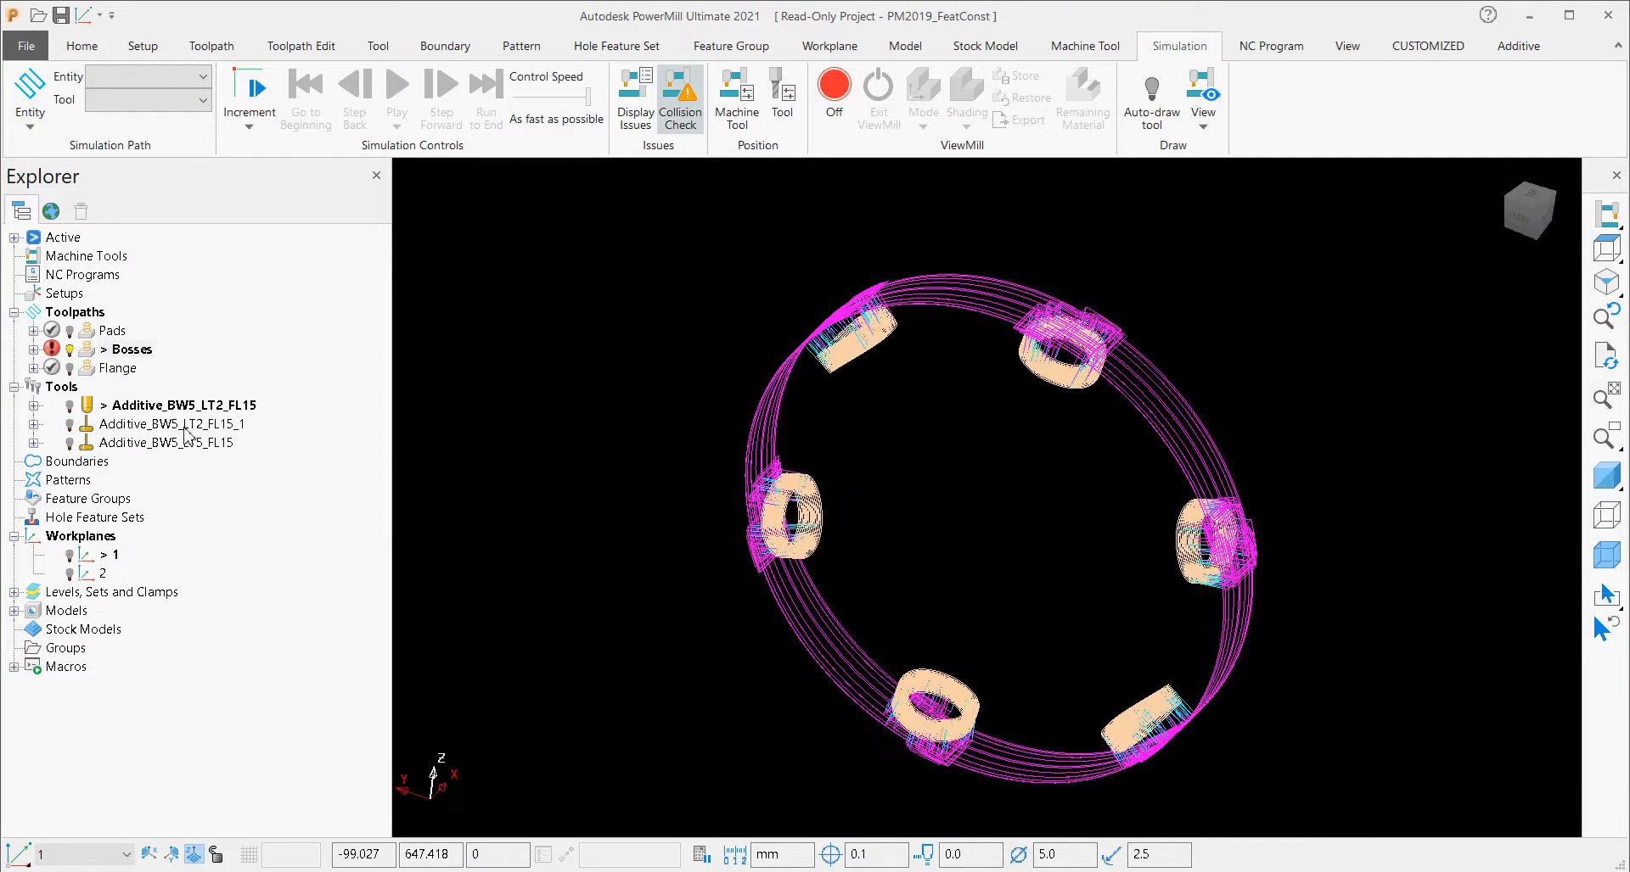
double_click(91, 370)
middle_click_drag(989, 502, 794, 486)
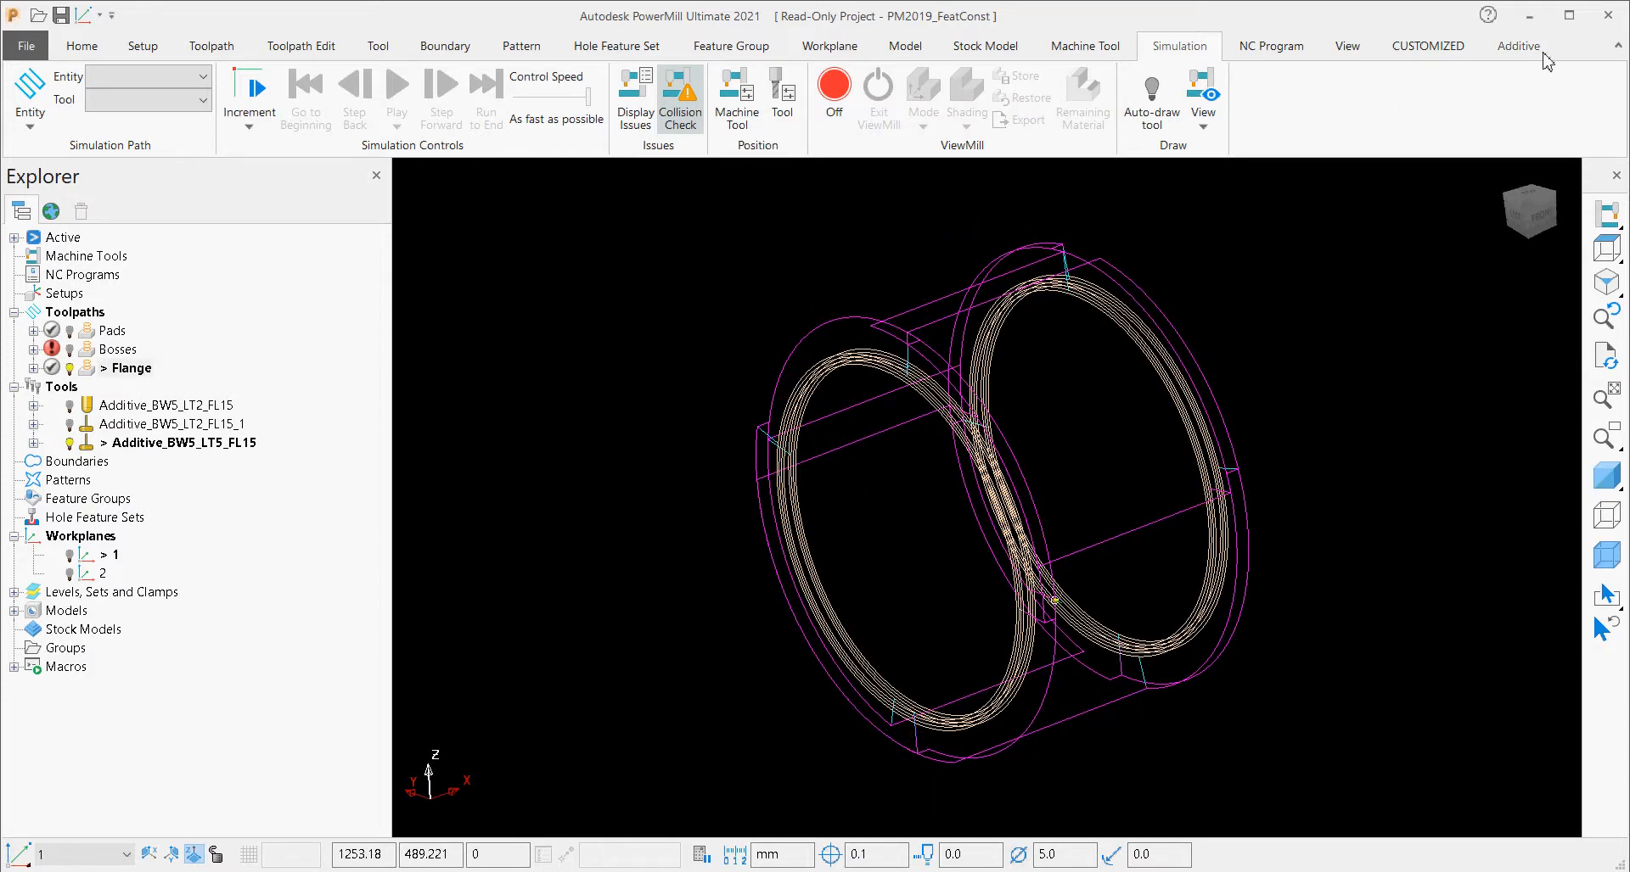
Play the additive deposition animation of the Pads toolpath using the automatic tool.
left_click(1536, 49)
left_click(703, 98)
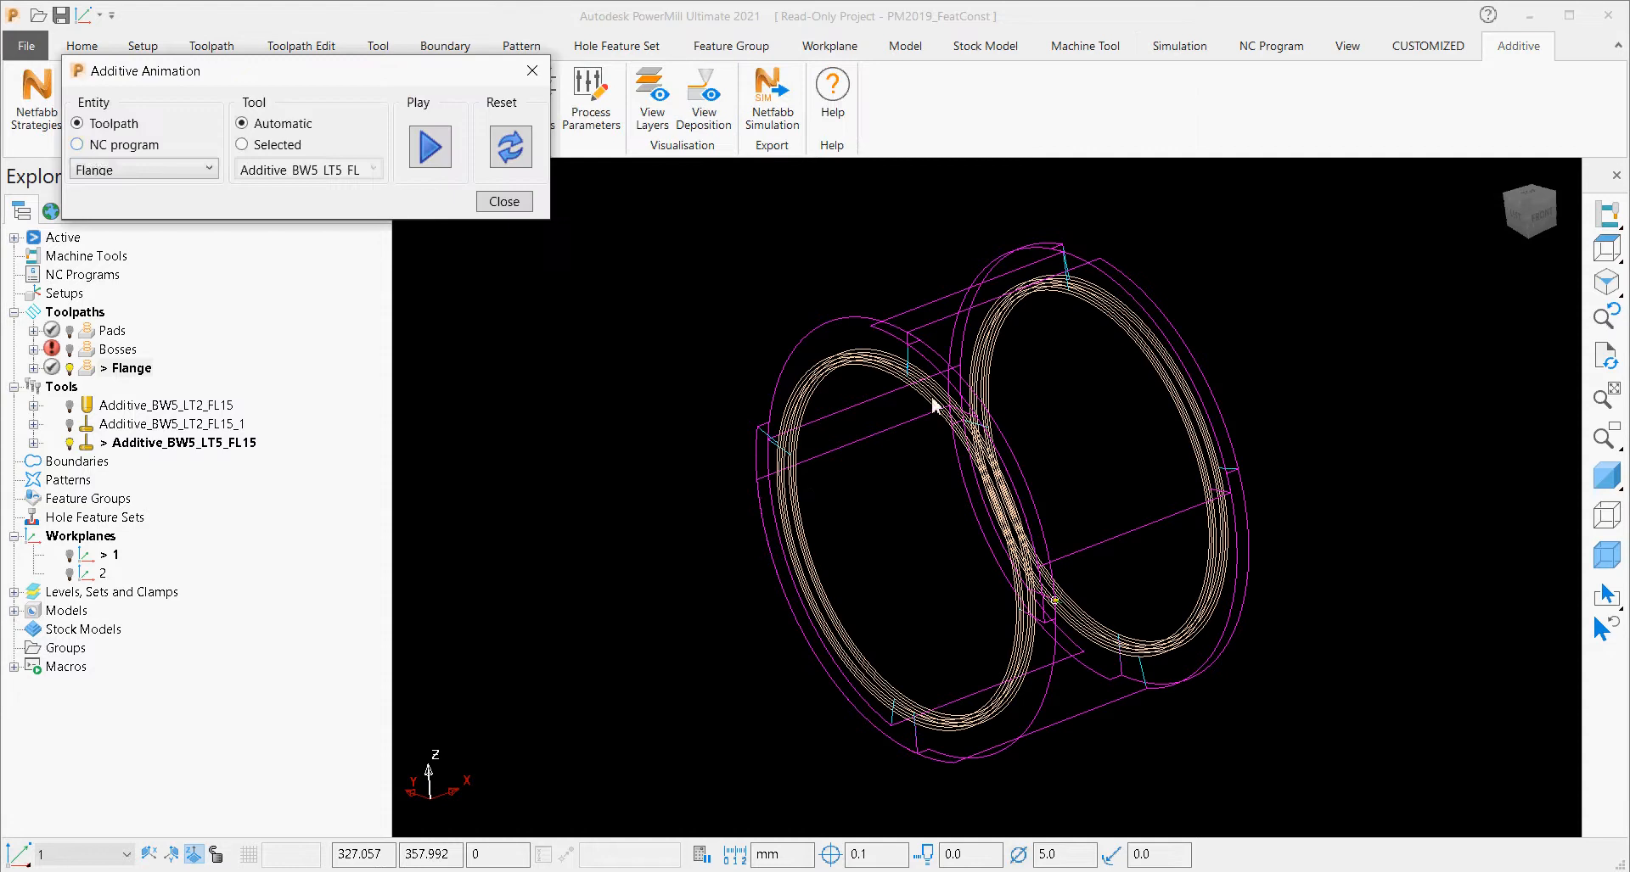
left_click(93, 170)
left_click(100, 192)
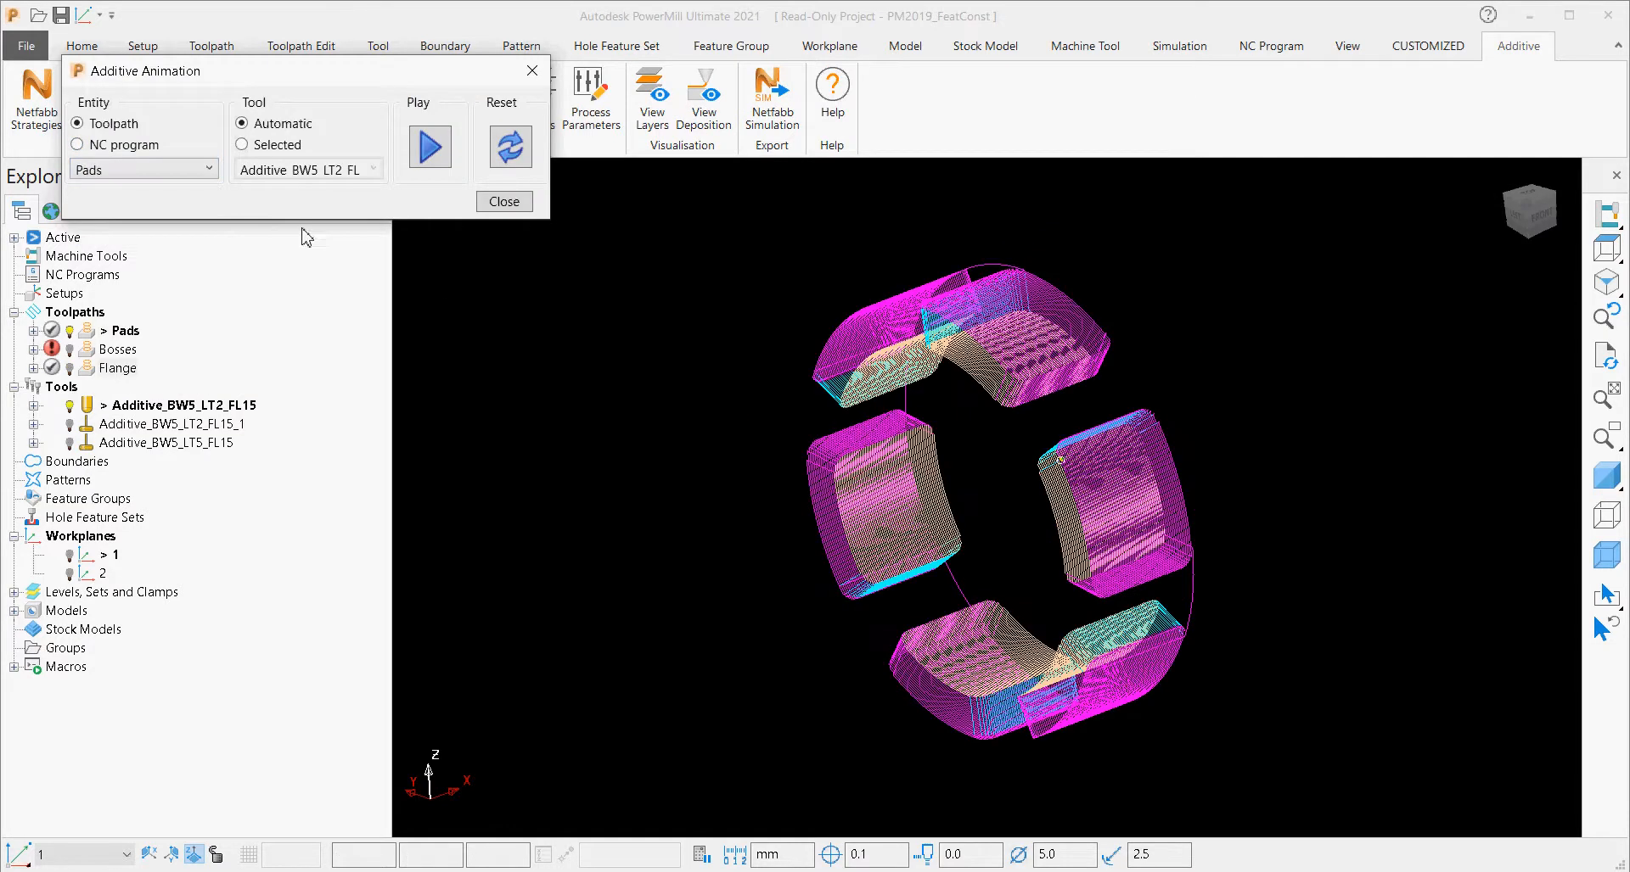
left_click(421, 157)
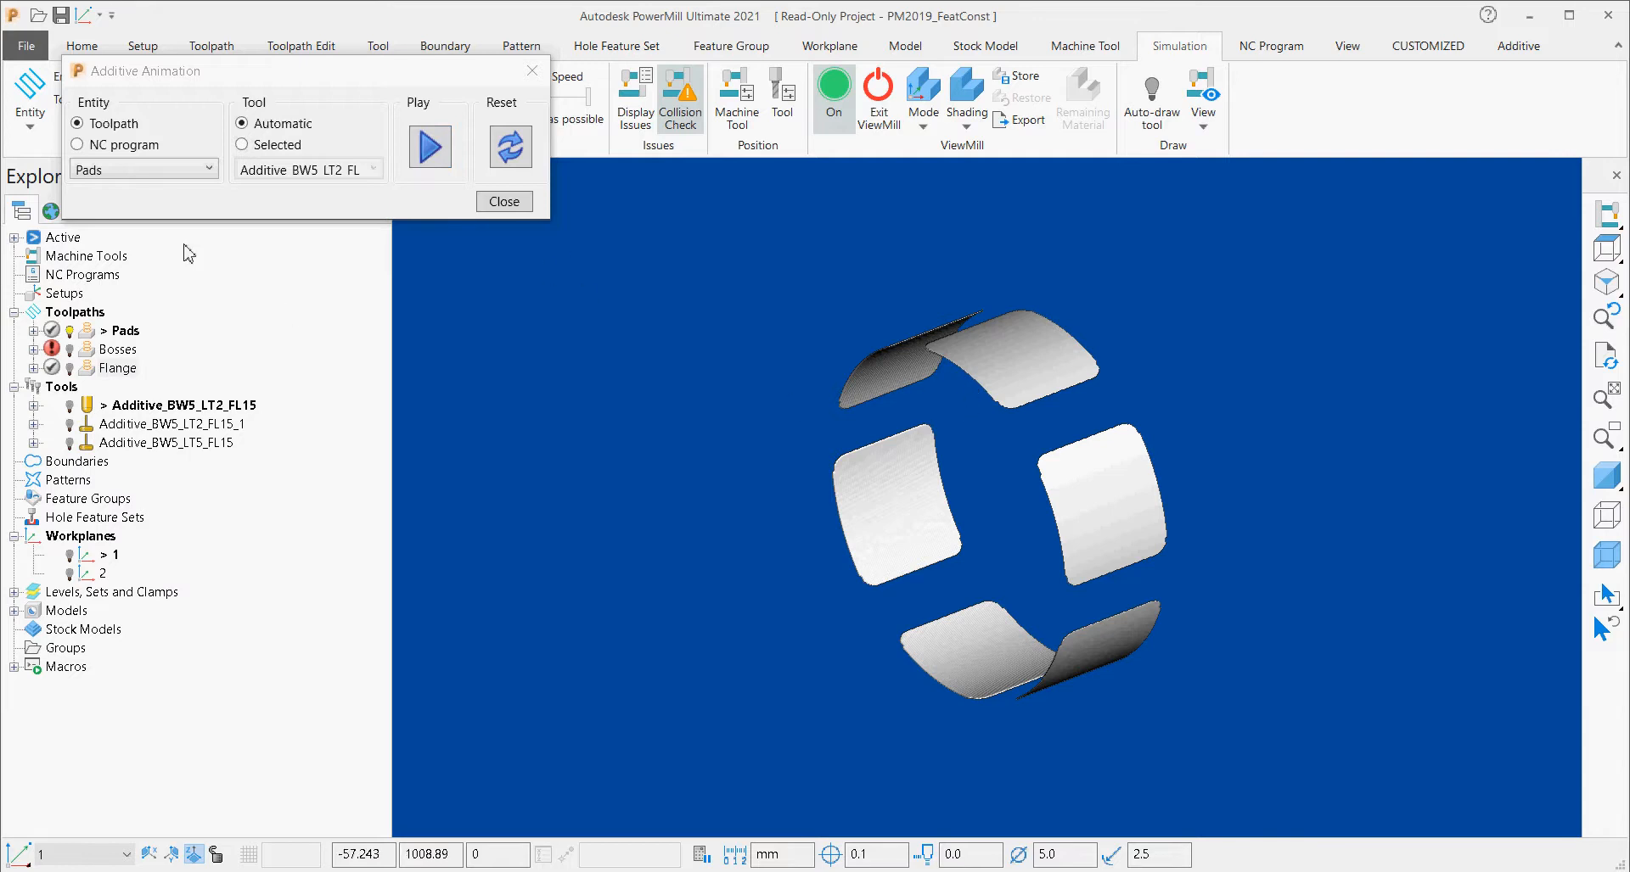
Add the Bosses toolpath and then the Flange toolpath to the deposition animation by playing each in turn.
left_click(163, 172)
left_click(139, 214)
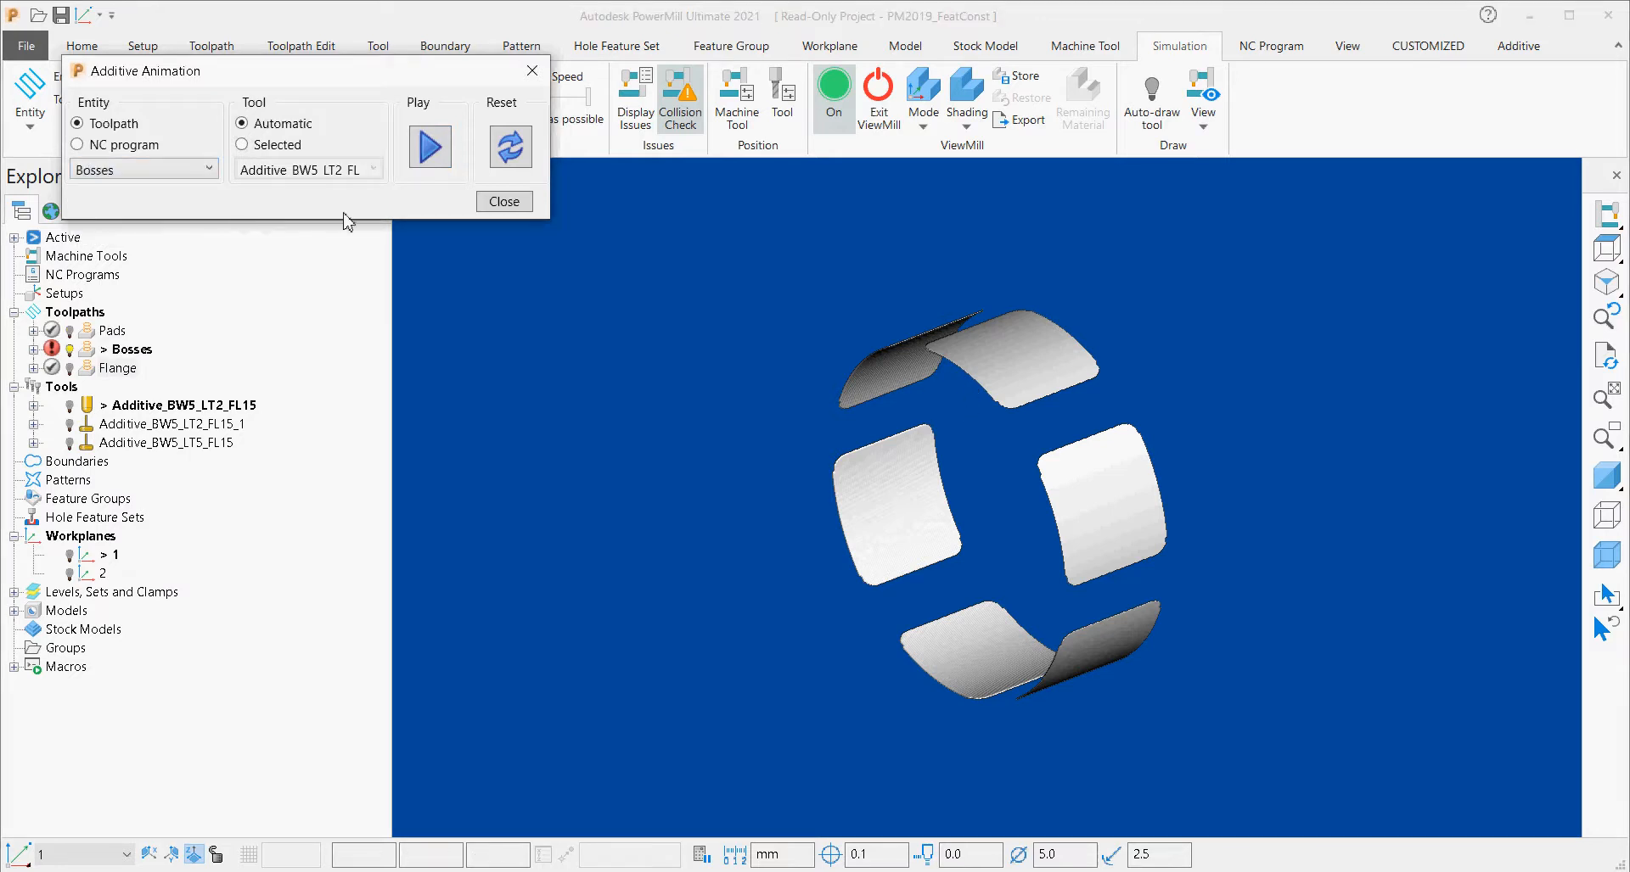
left_click(415, 155)
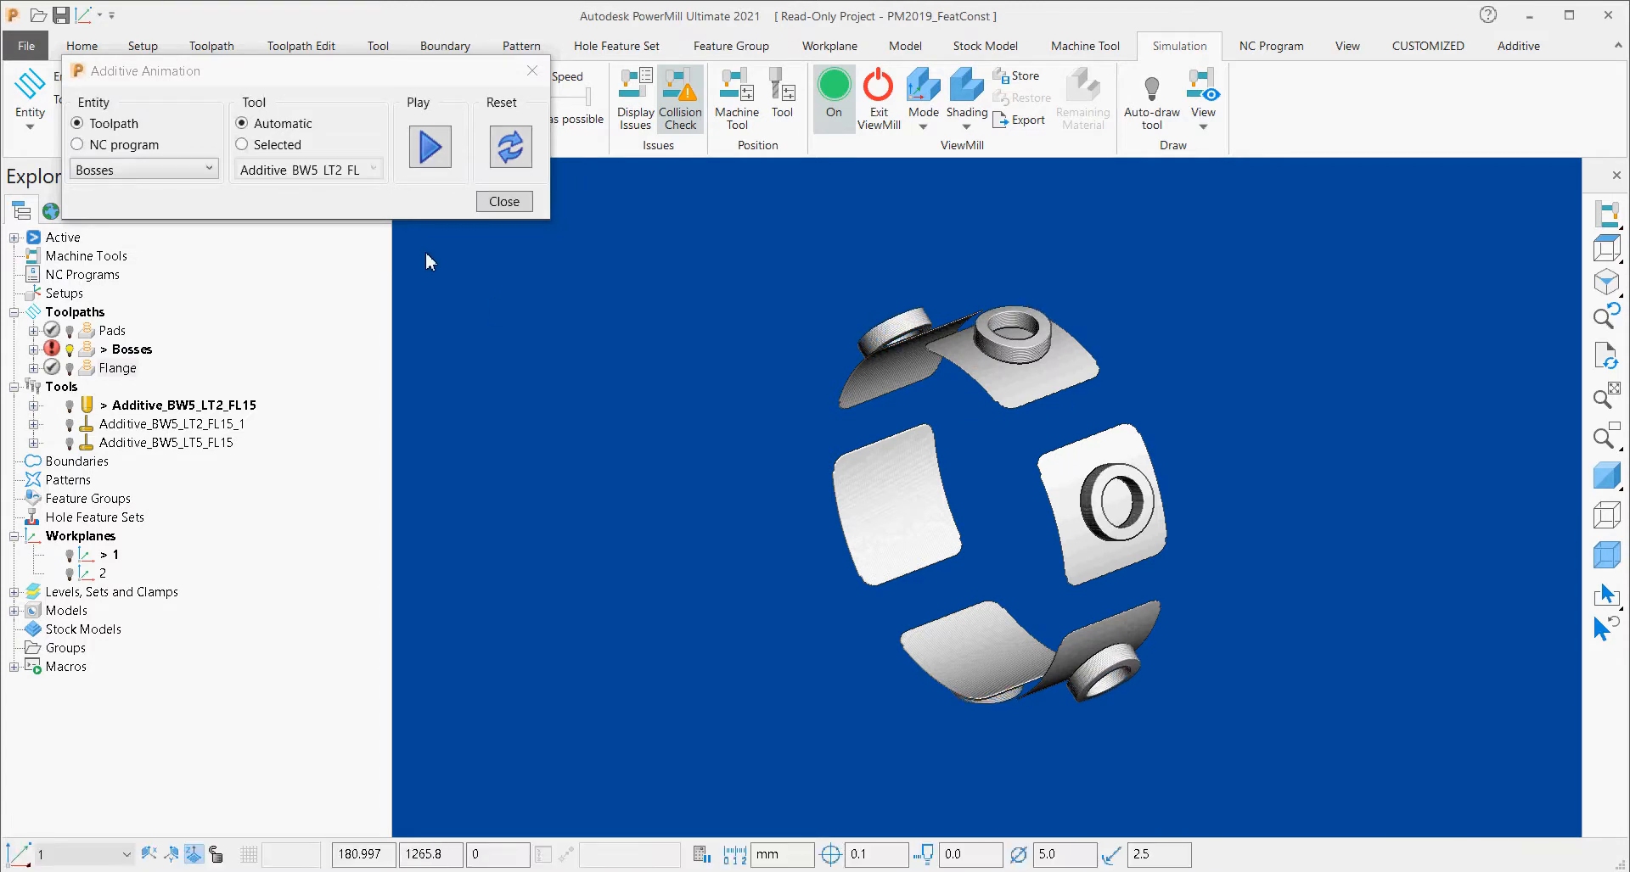
left_click(170, 169)
left_click(144, 231)
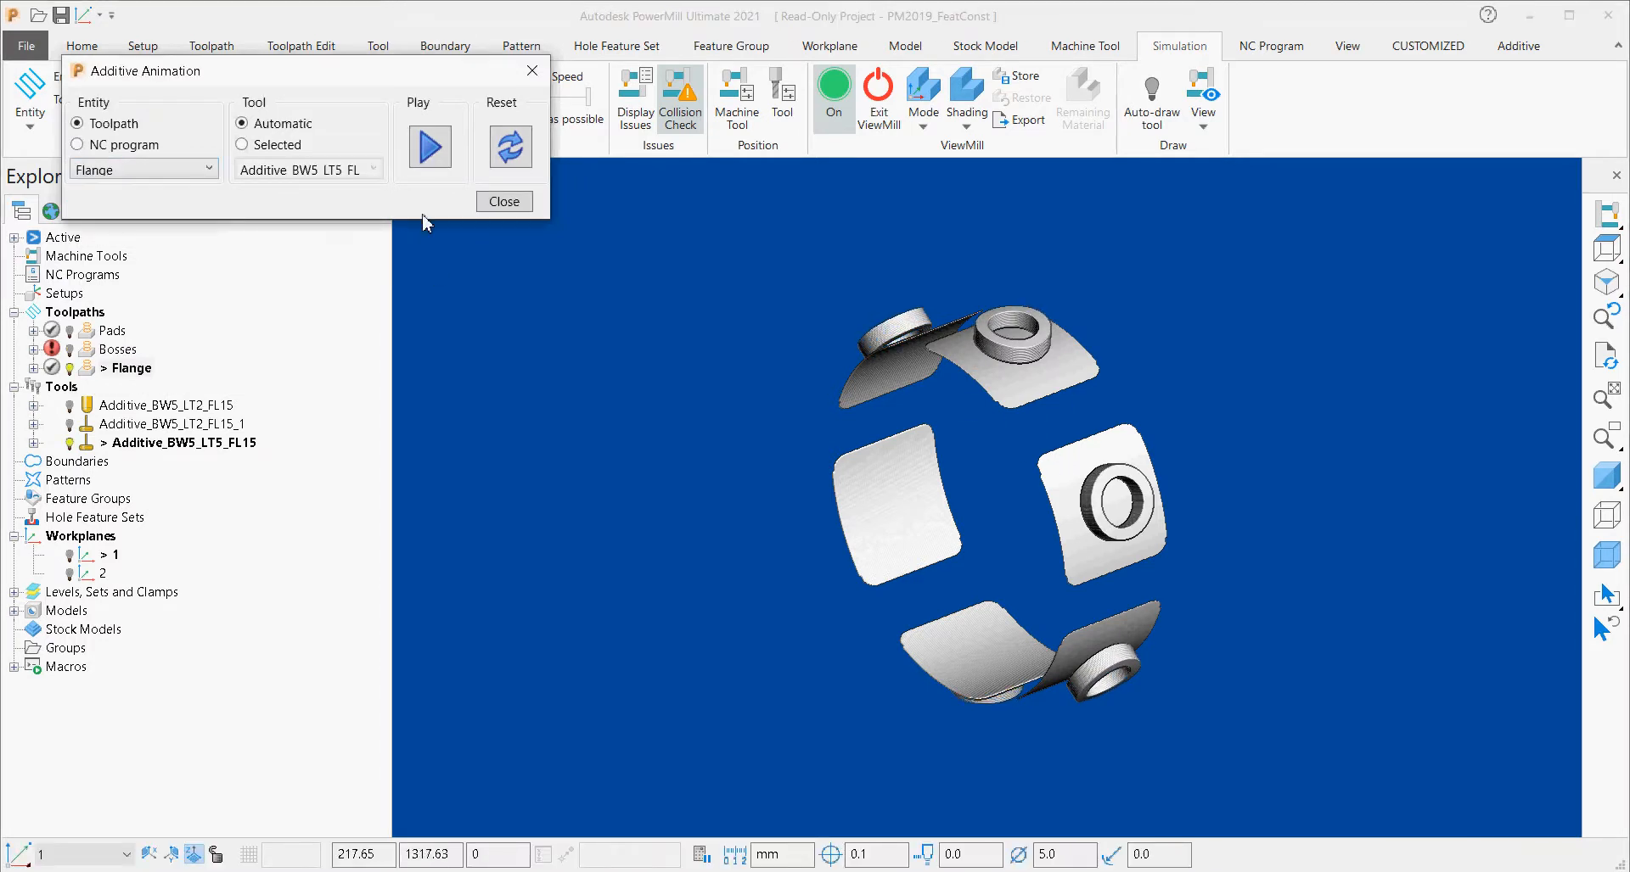
left_click(430, 152)
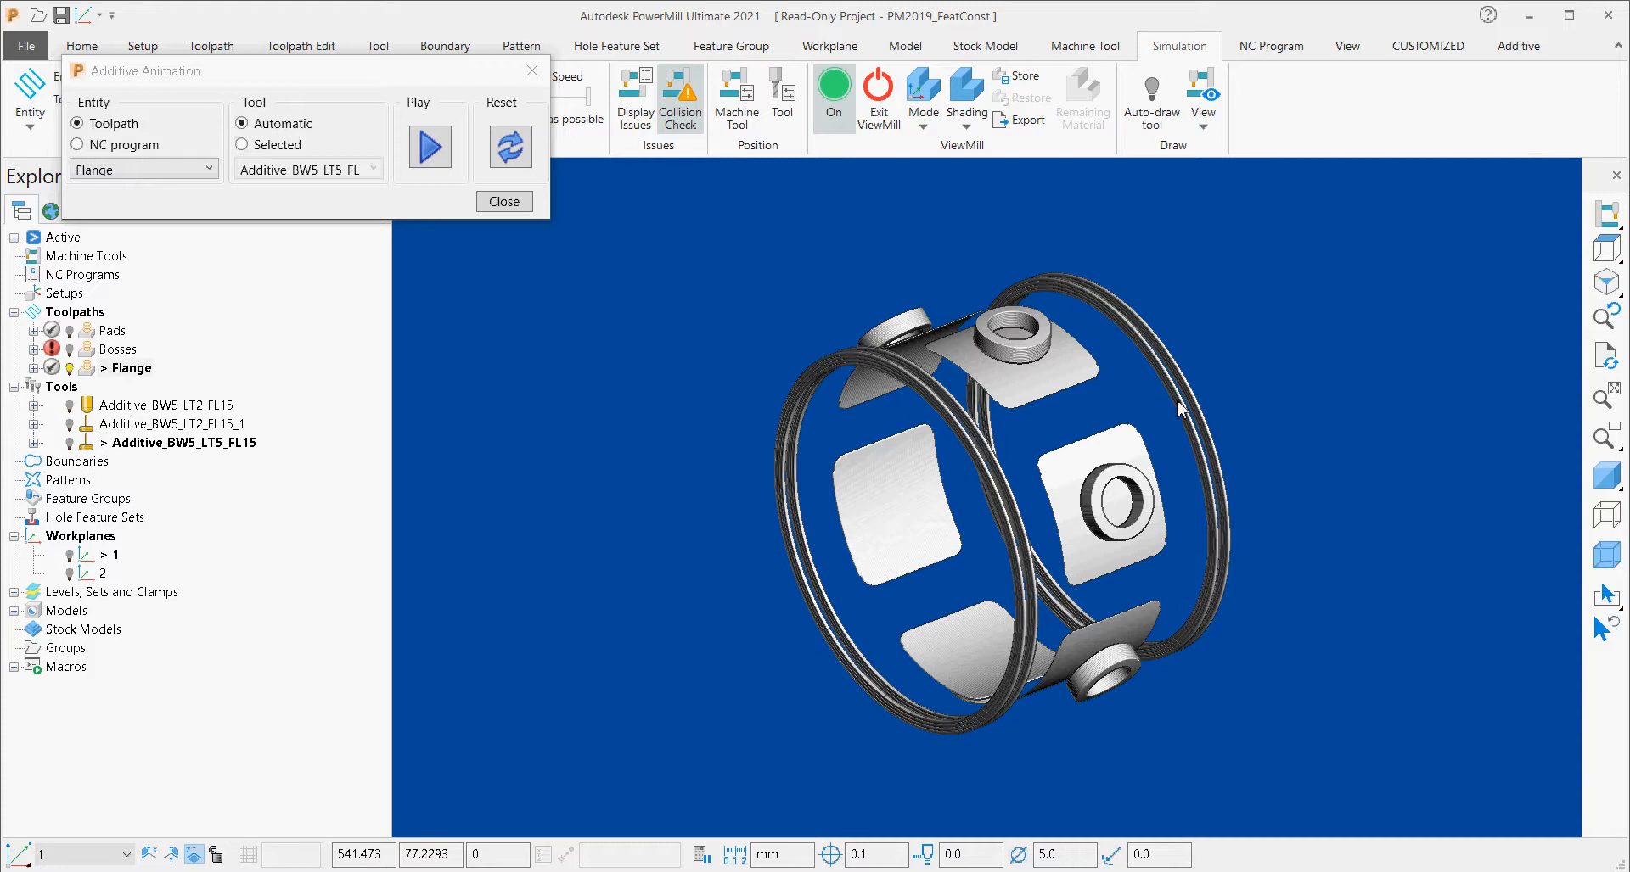
Reset and close the deposition animation, and show the ring model shaded again.
left_click(503, 154)
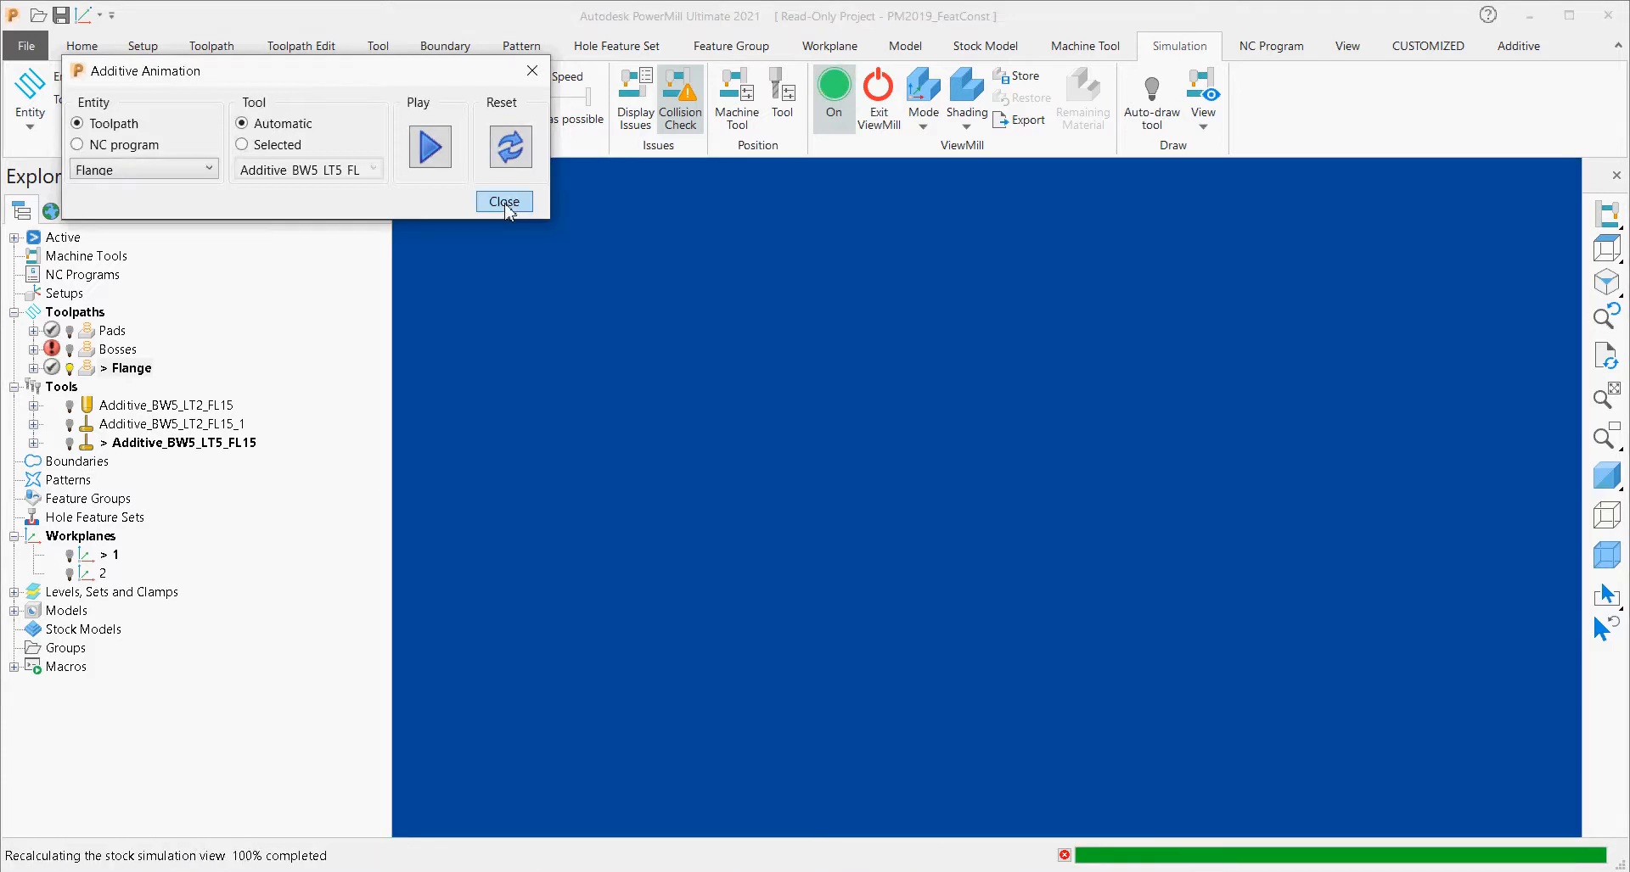
left_click(504, 201)
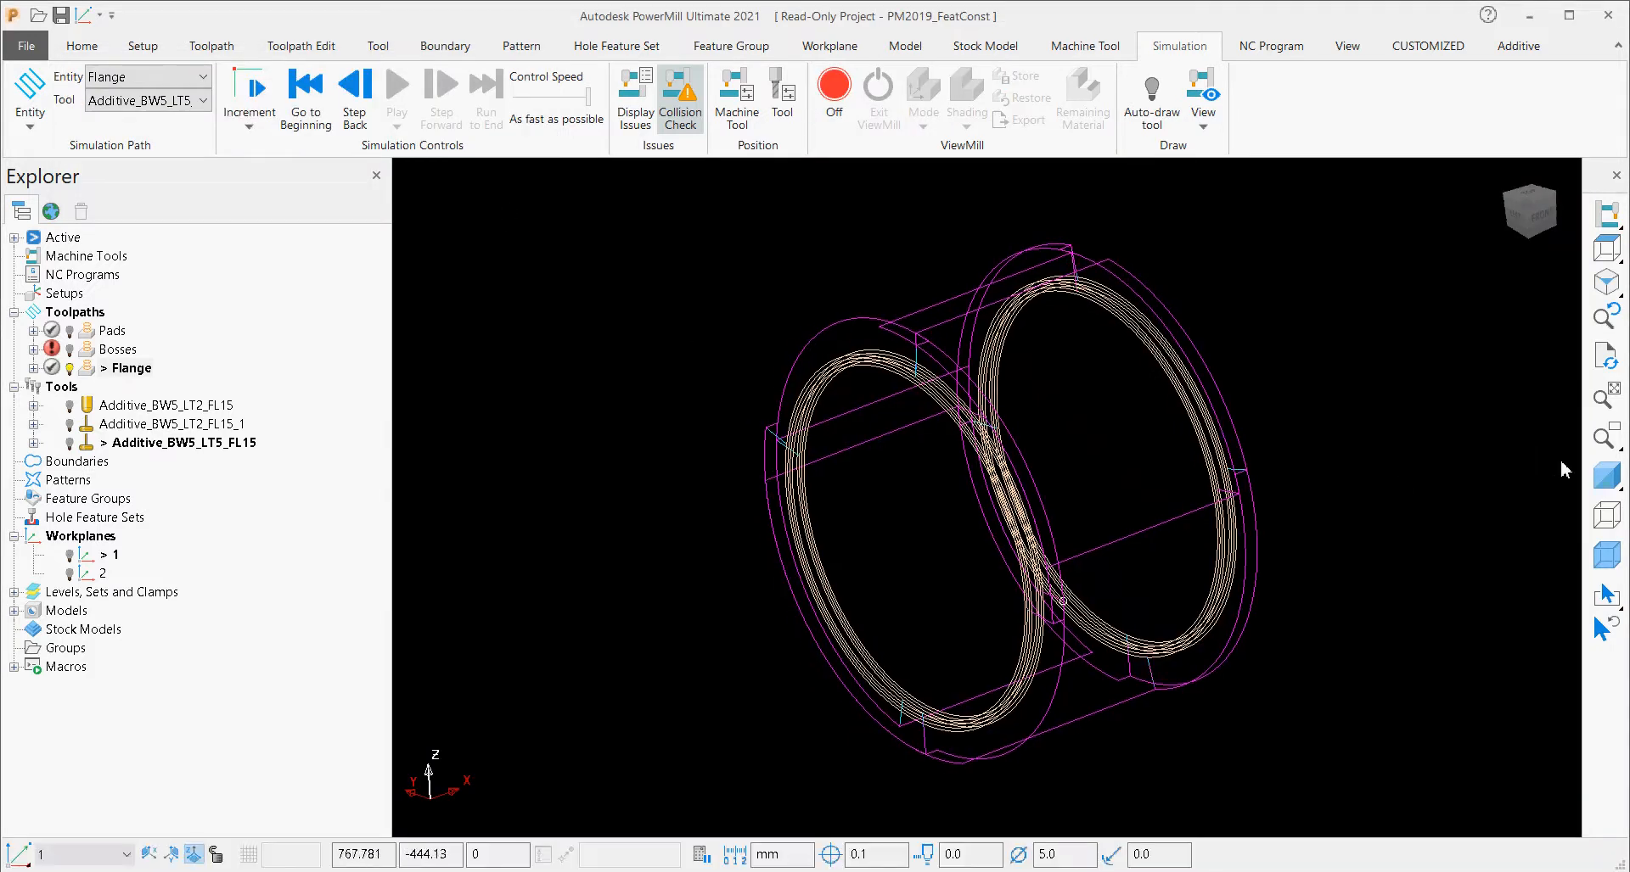
left_click(1606, 475)
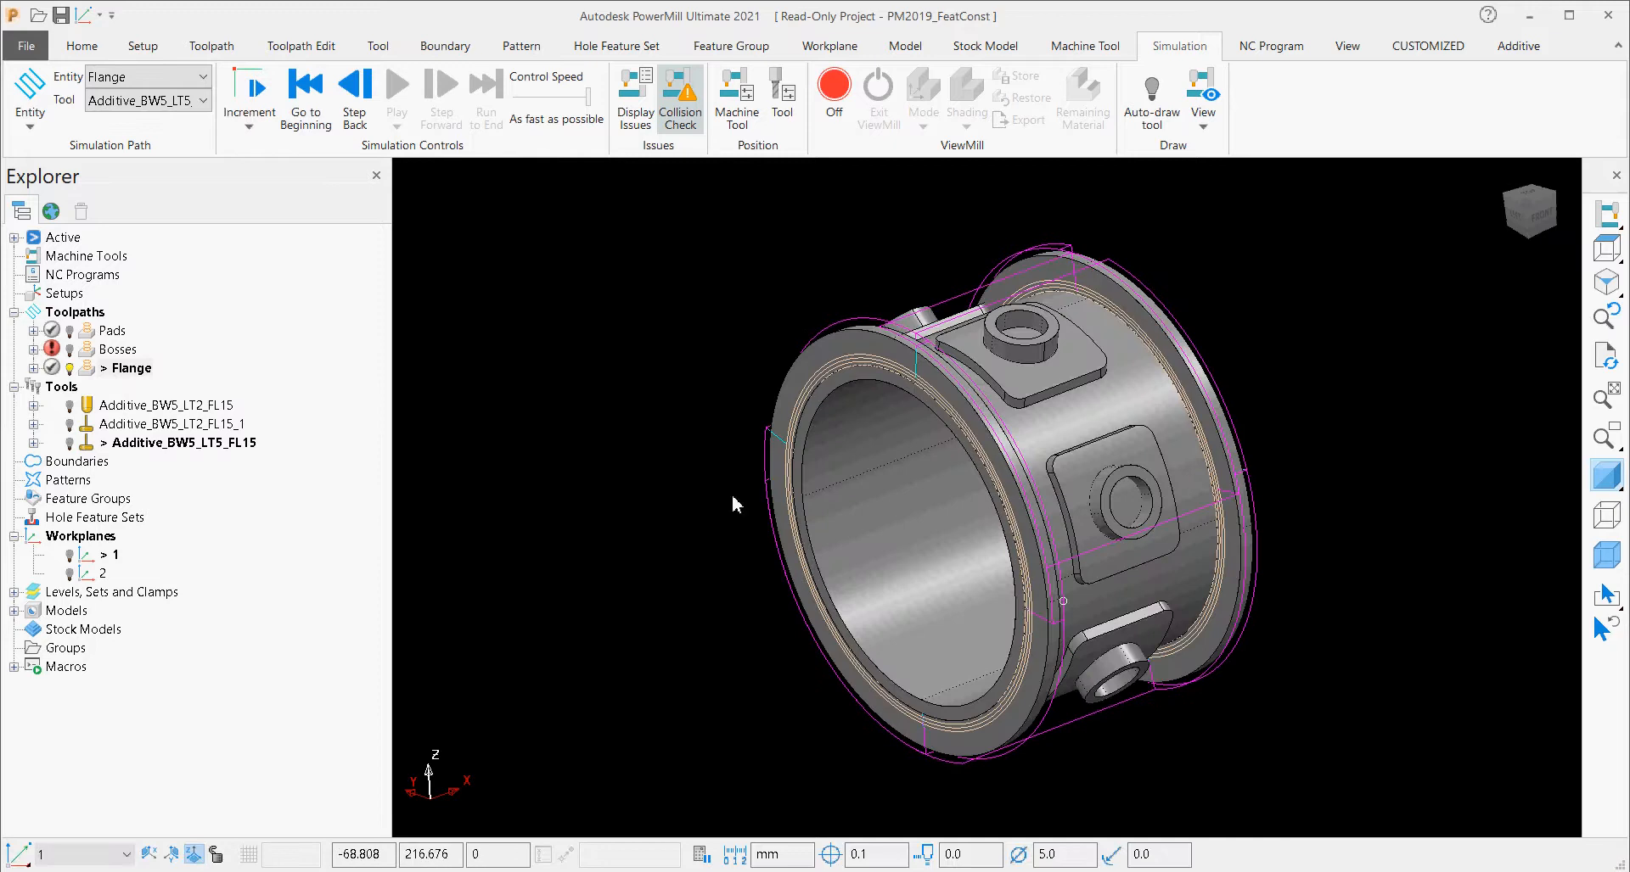
Browse the demo page past Feature Construction and the 5-axis examples, and open the PM2021_AdditiveAlternatingAngle project.
left_click(49, 212)
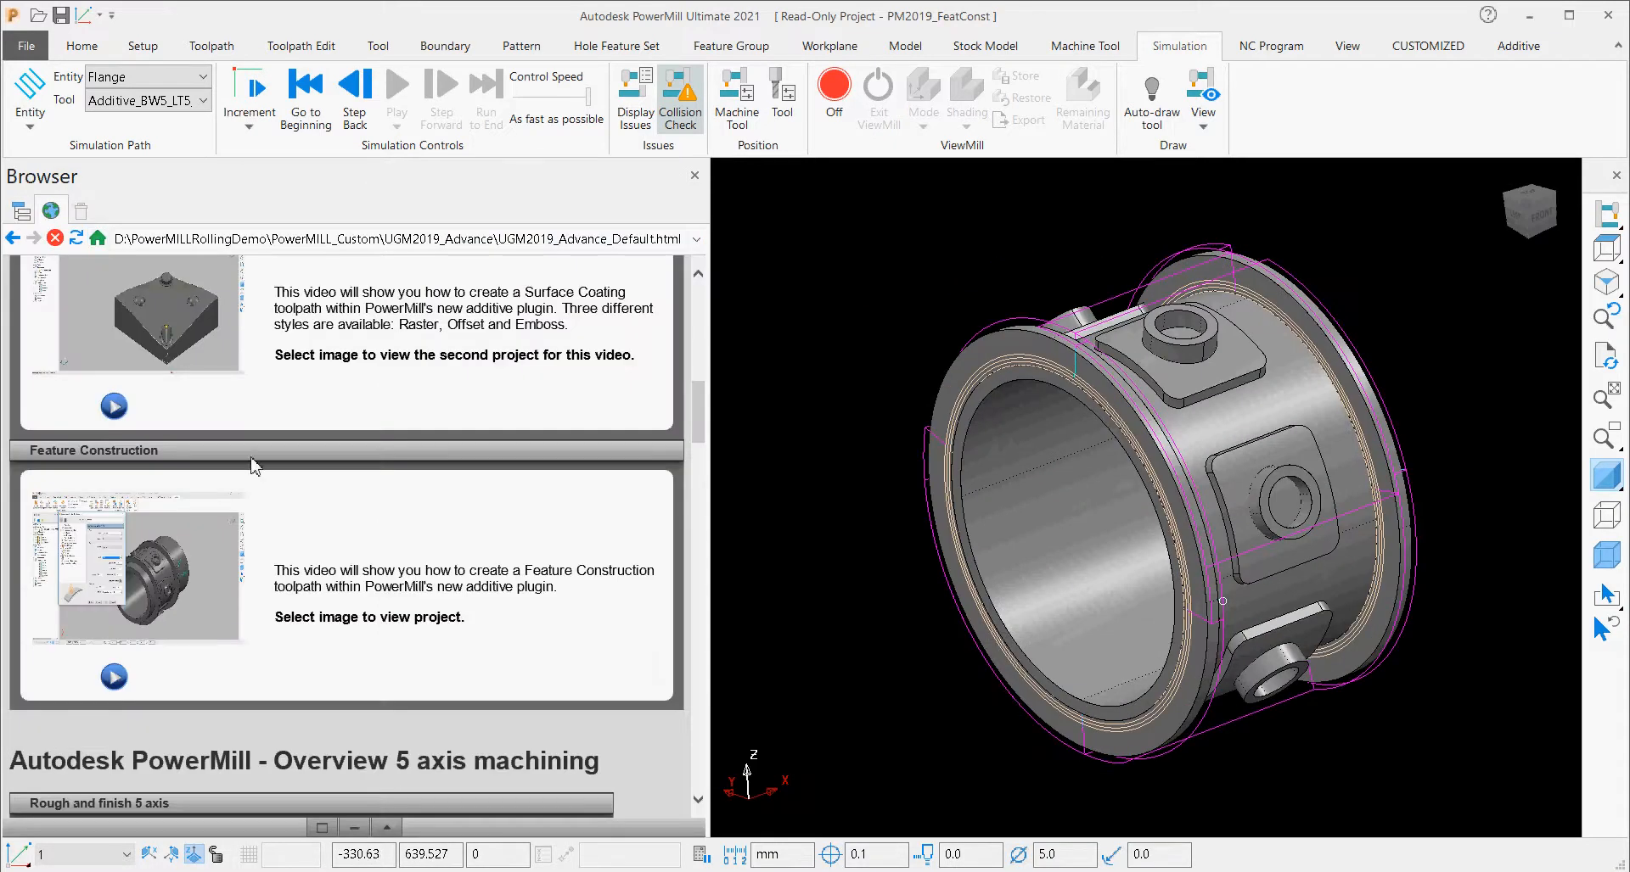
scroll(267, 497, "down", 2)
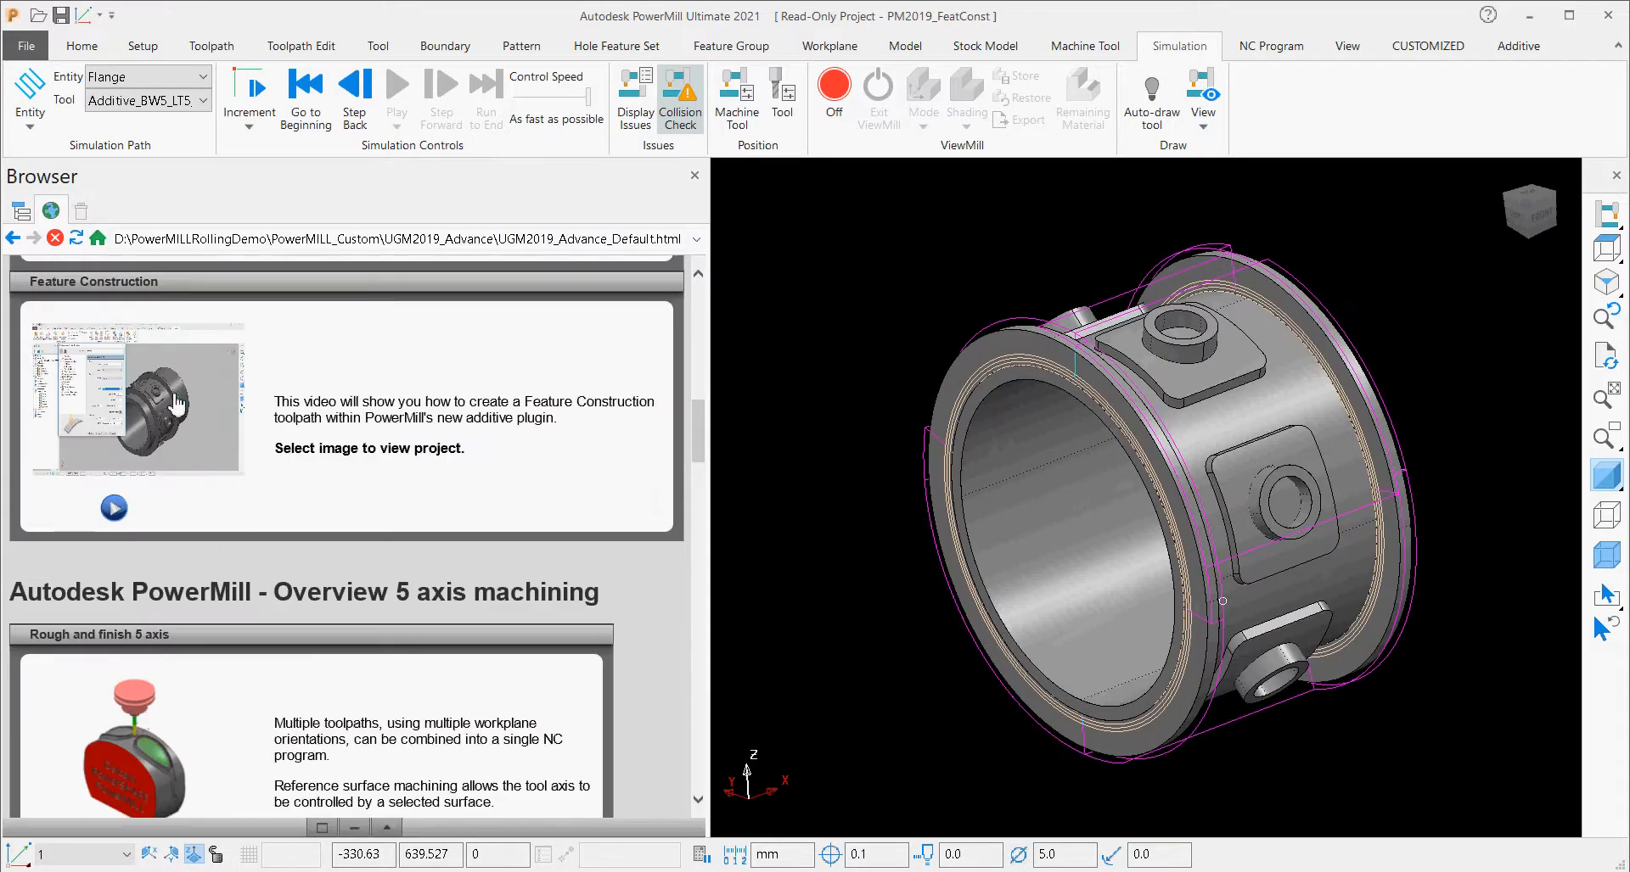
scroll(217, 448, "down", 15)
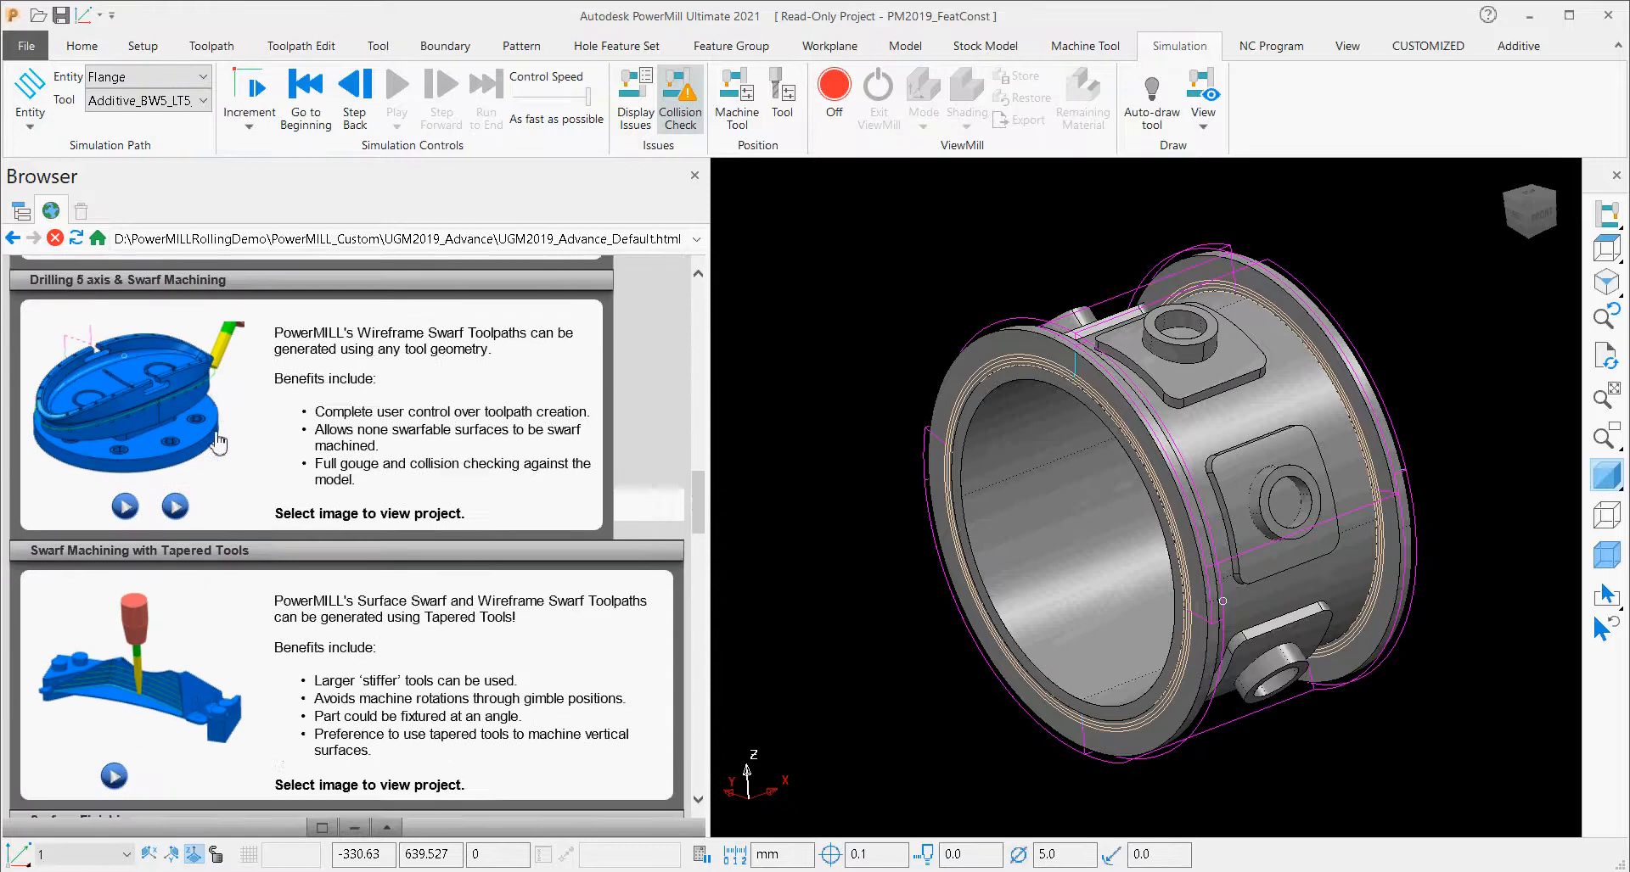
scroll(217, 447, "down", 15)
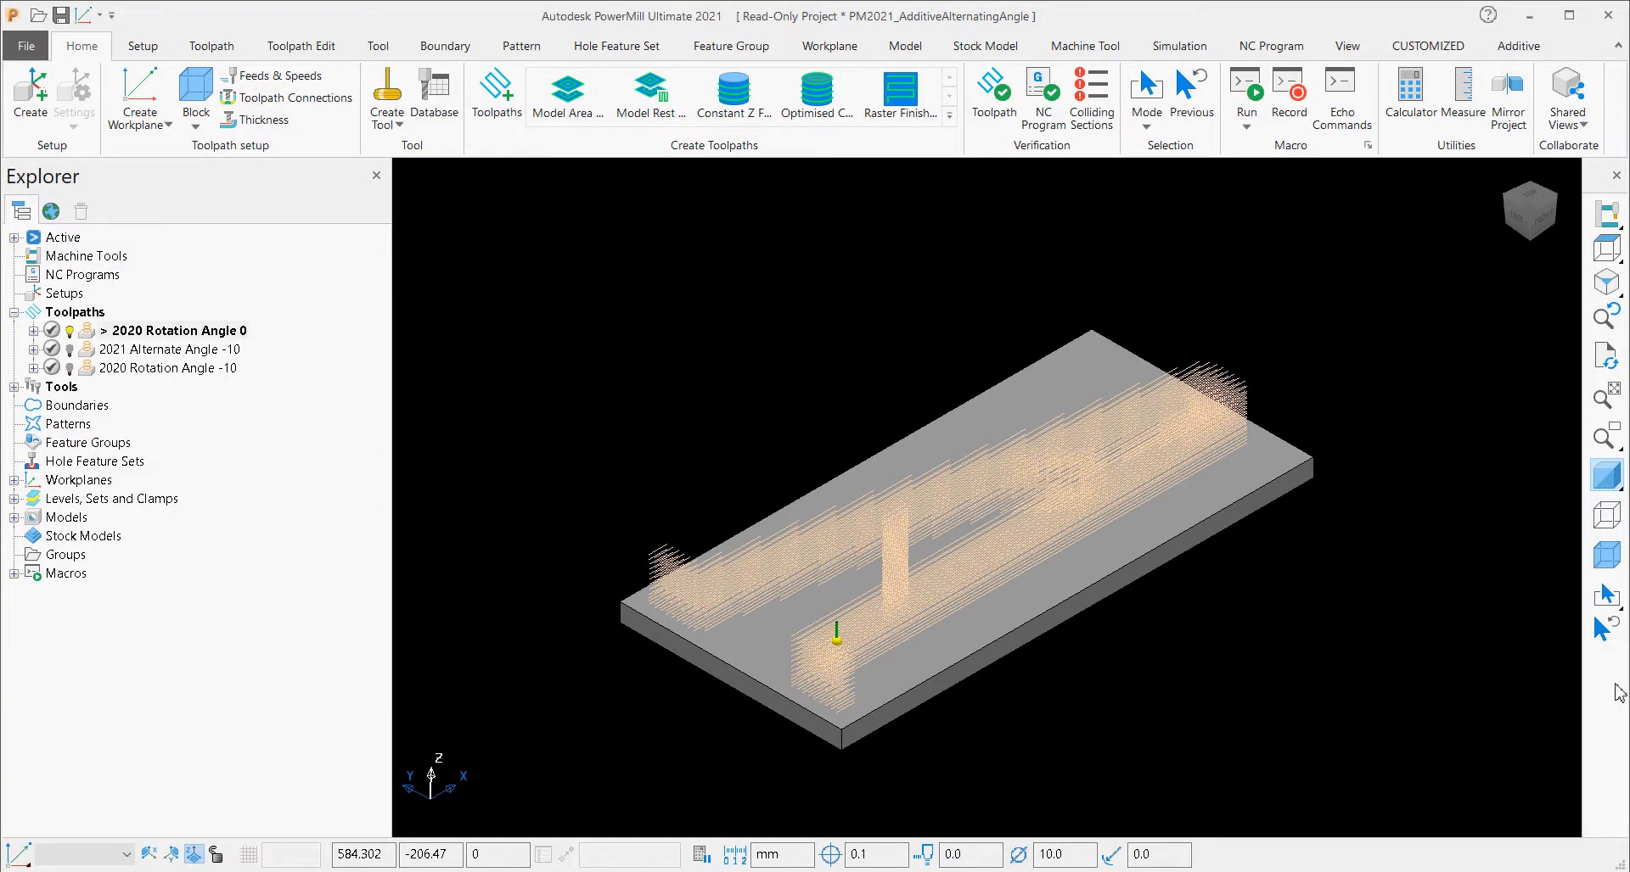
Display the vertical and horizontal plugin windows containing the Robot Library, Robot Cell and simulation controls.
right_click(1614, 693)
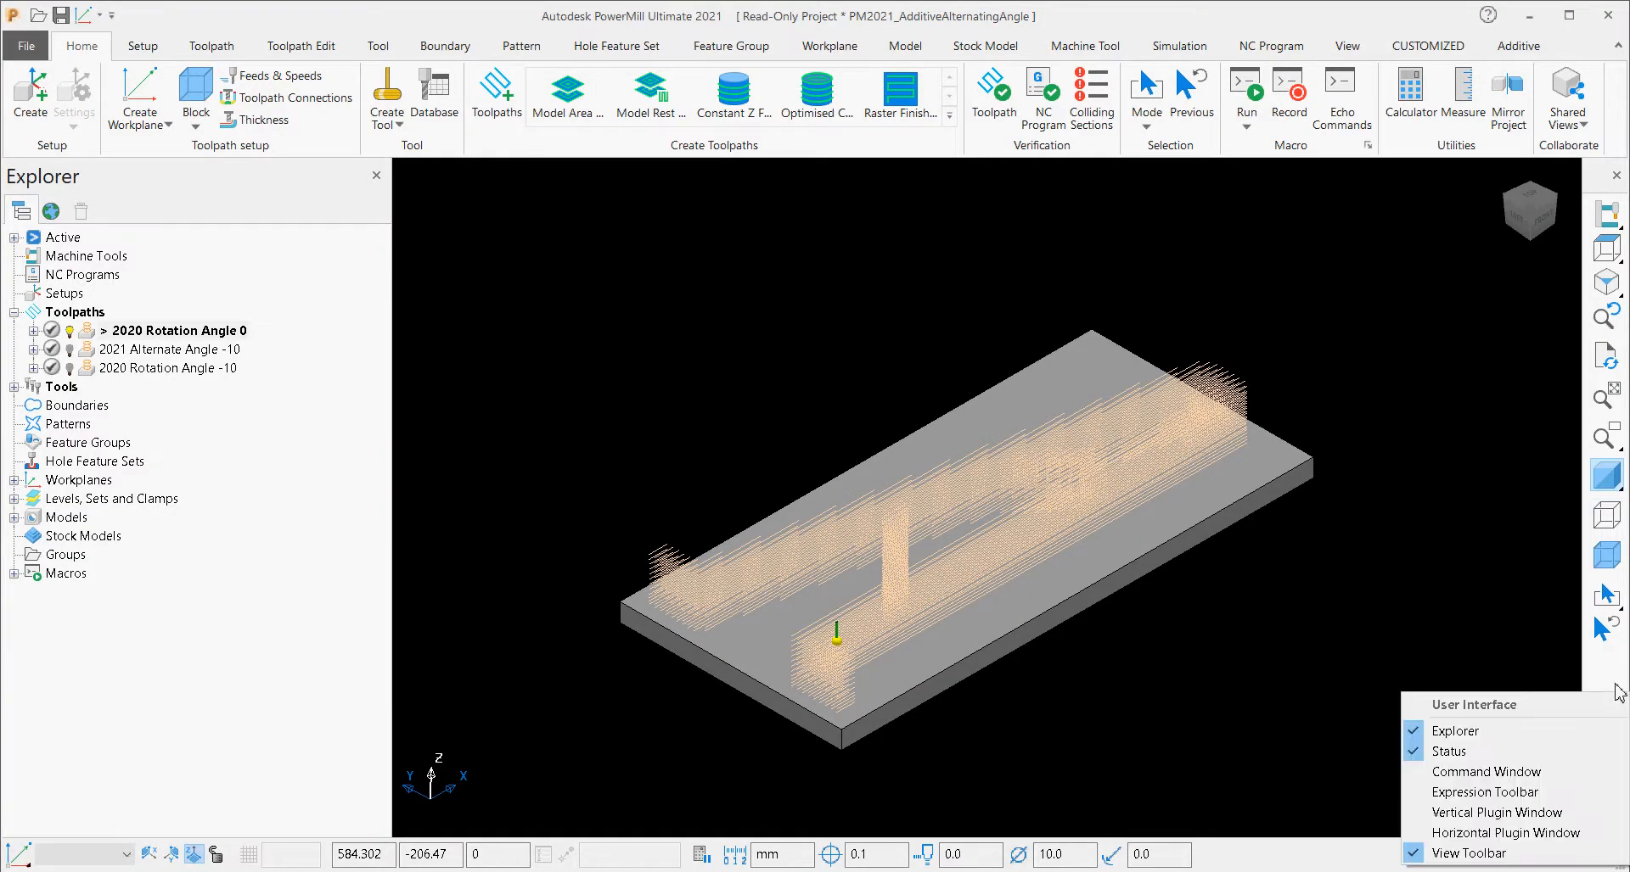
left_click(1496, 813)
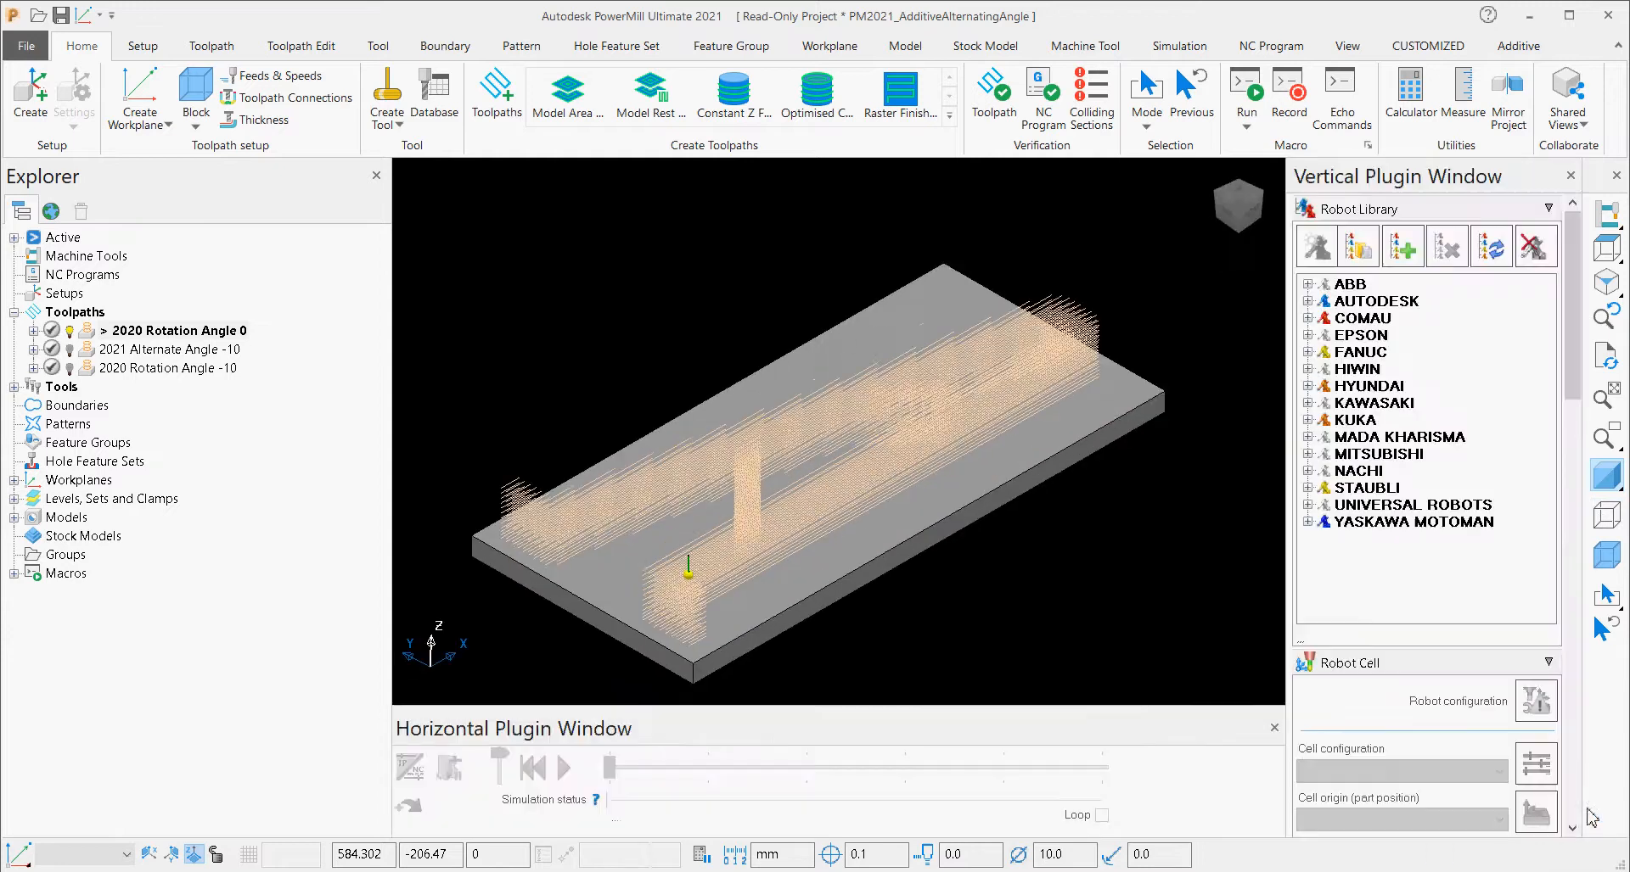
Load the IRB2600 + IRPBA-5000 + WeldingTip cell from the MADA KHARISMA group of the Robot Library.
left_click(1307, 301)
left_click(1323, 318)
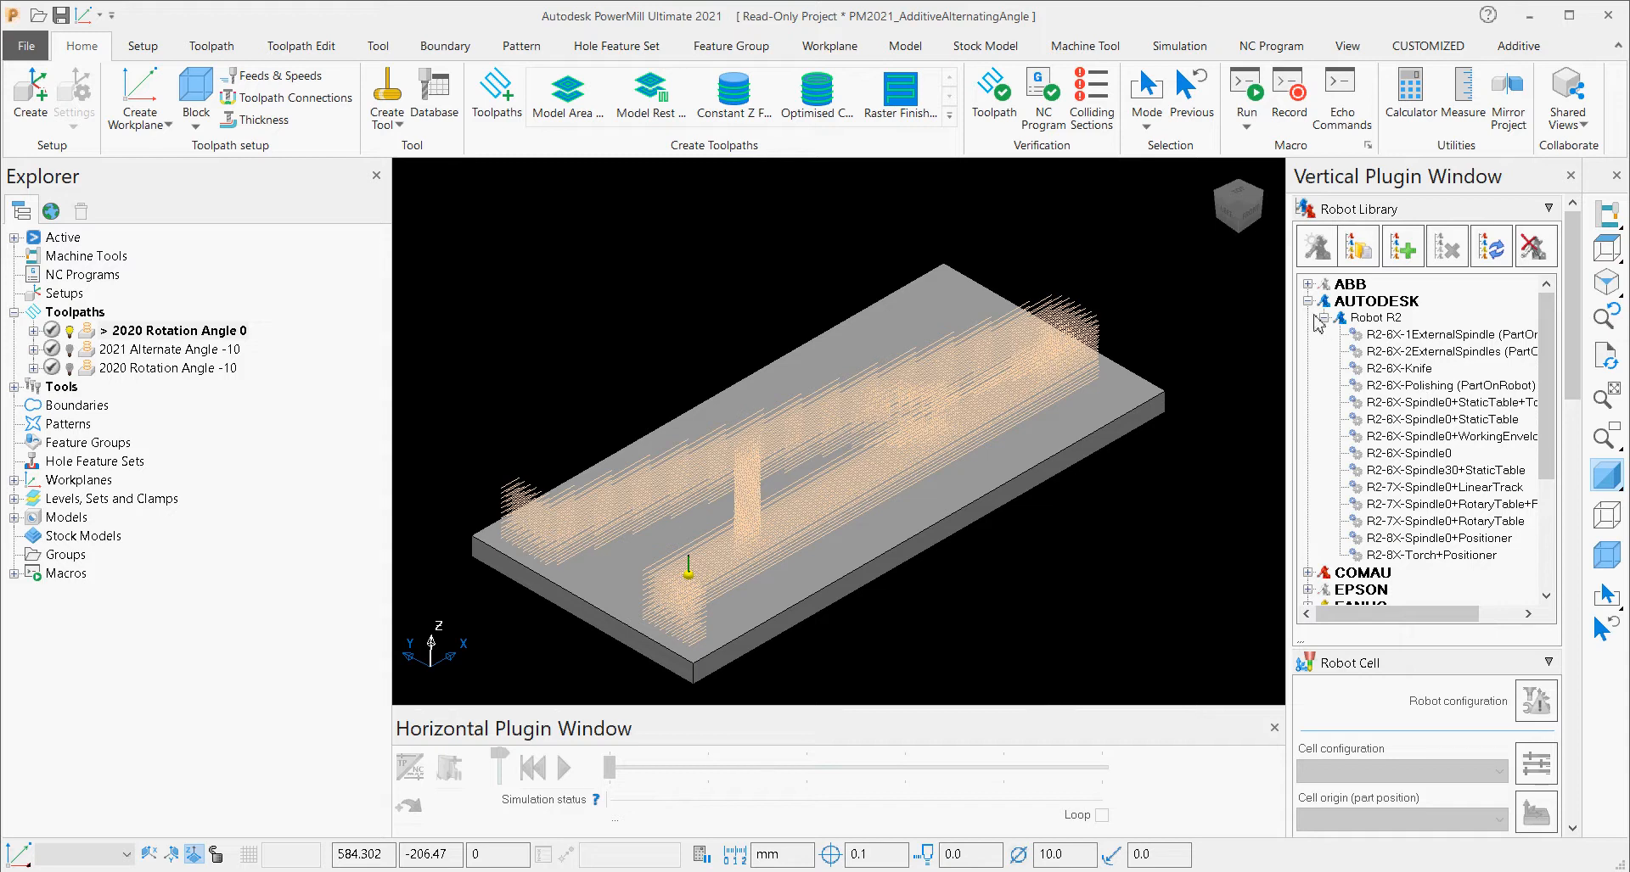
left_click(1308, 302)
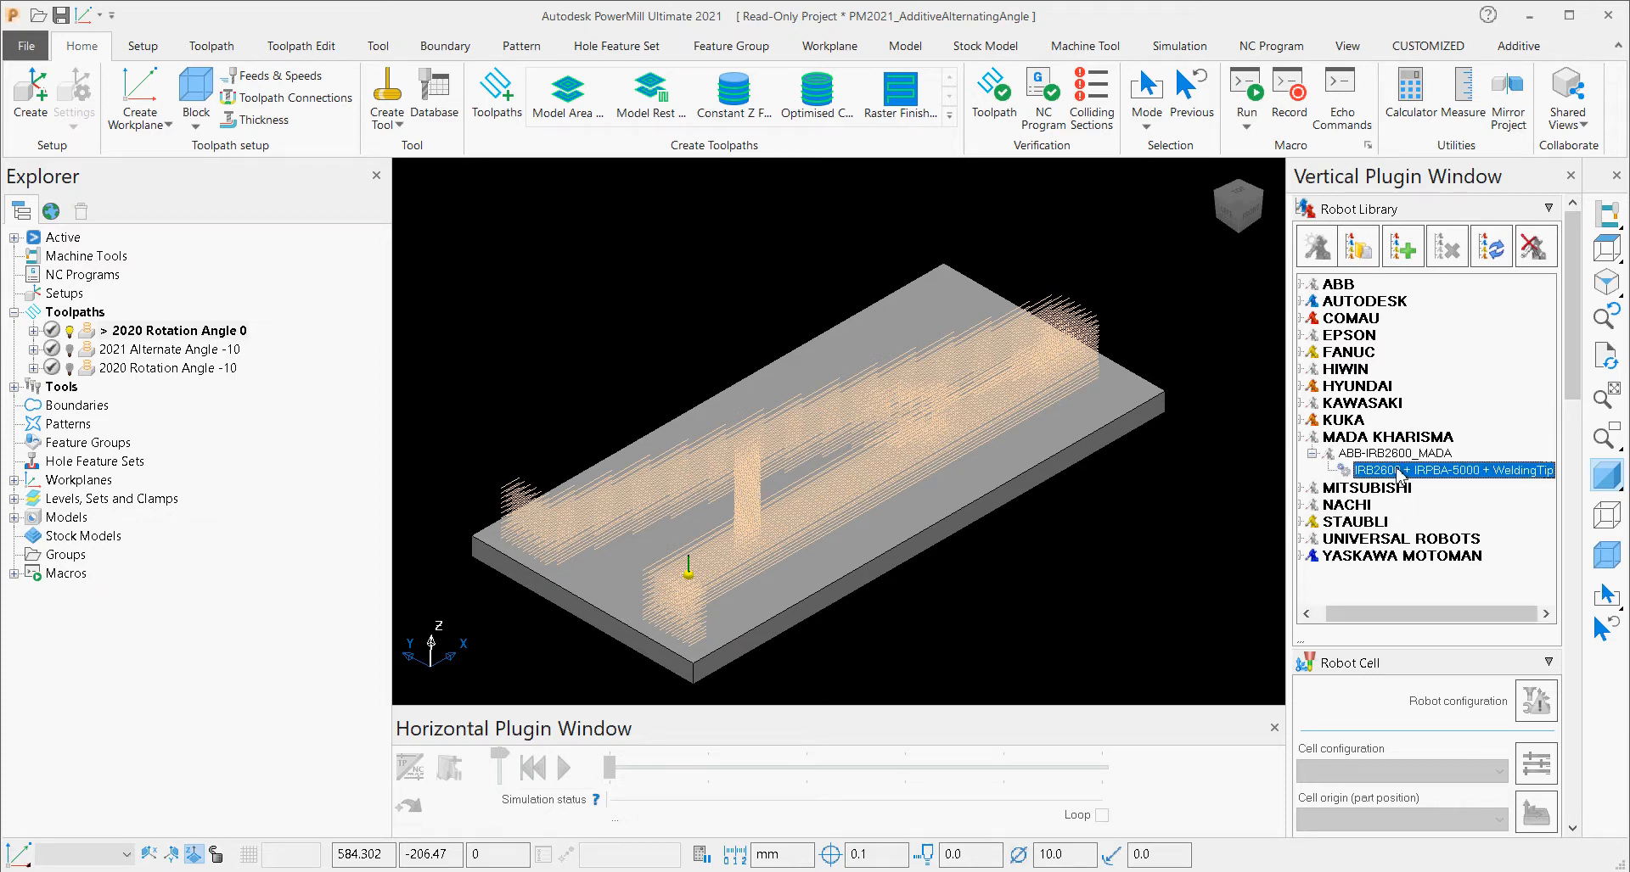
double_click(1398, 472)
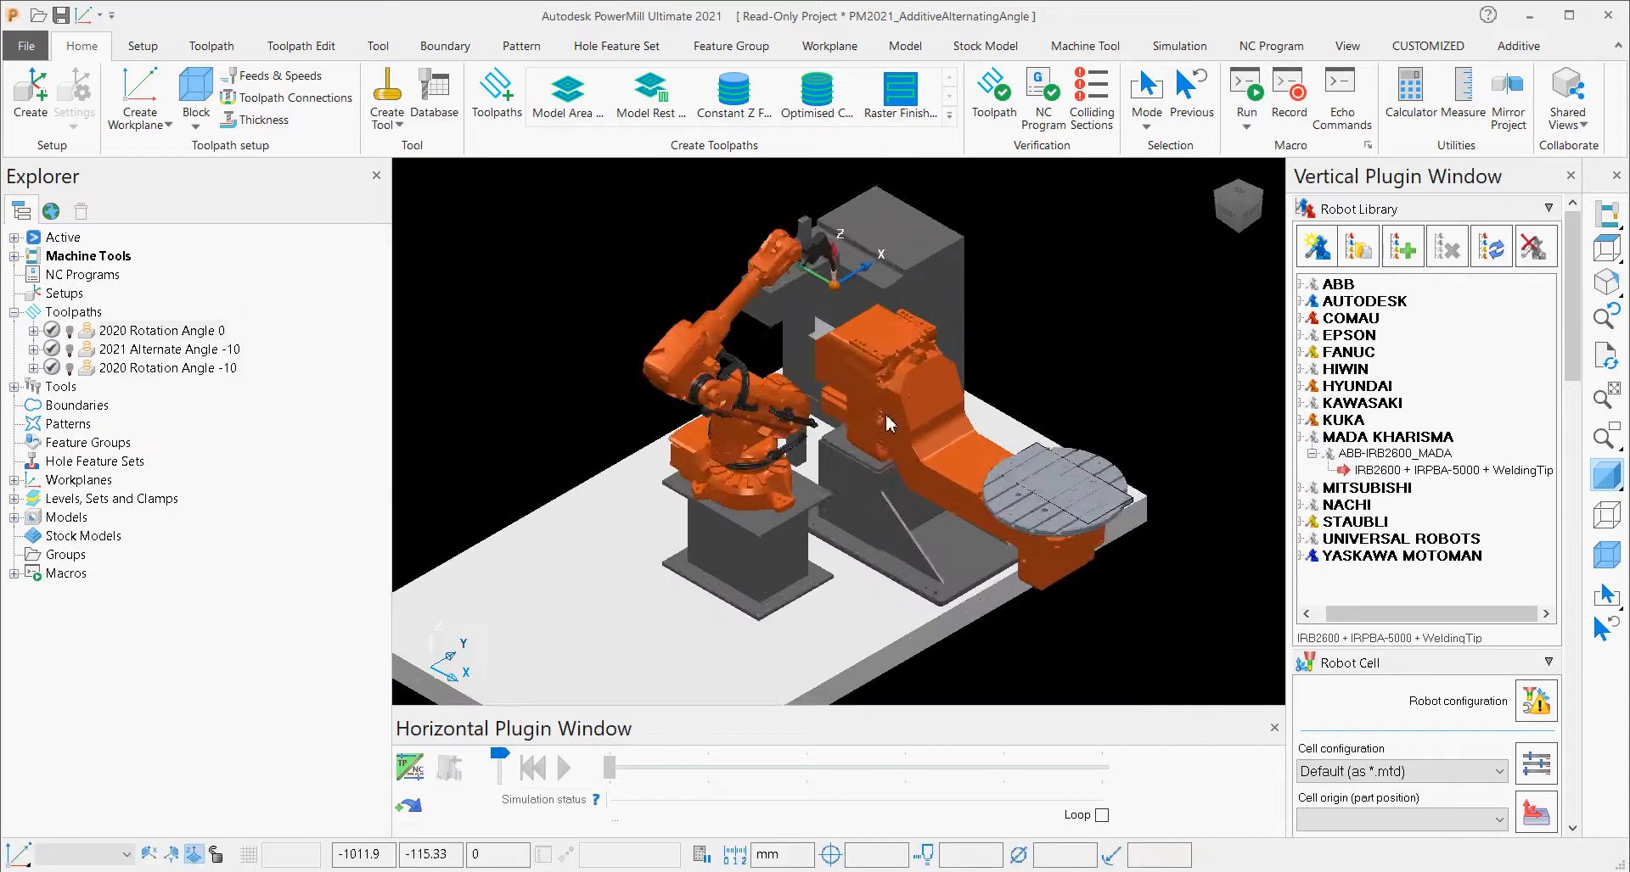
scroll(885, 415, "up", 3)
scroll(813, 434, "down", 3)
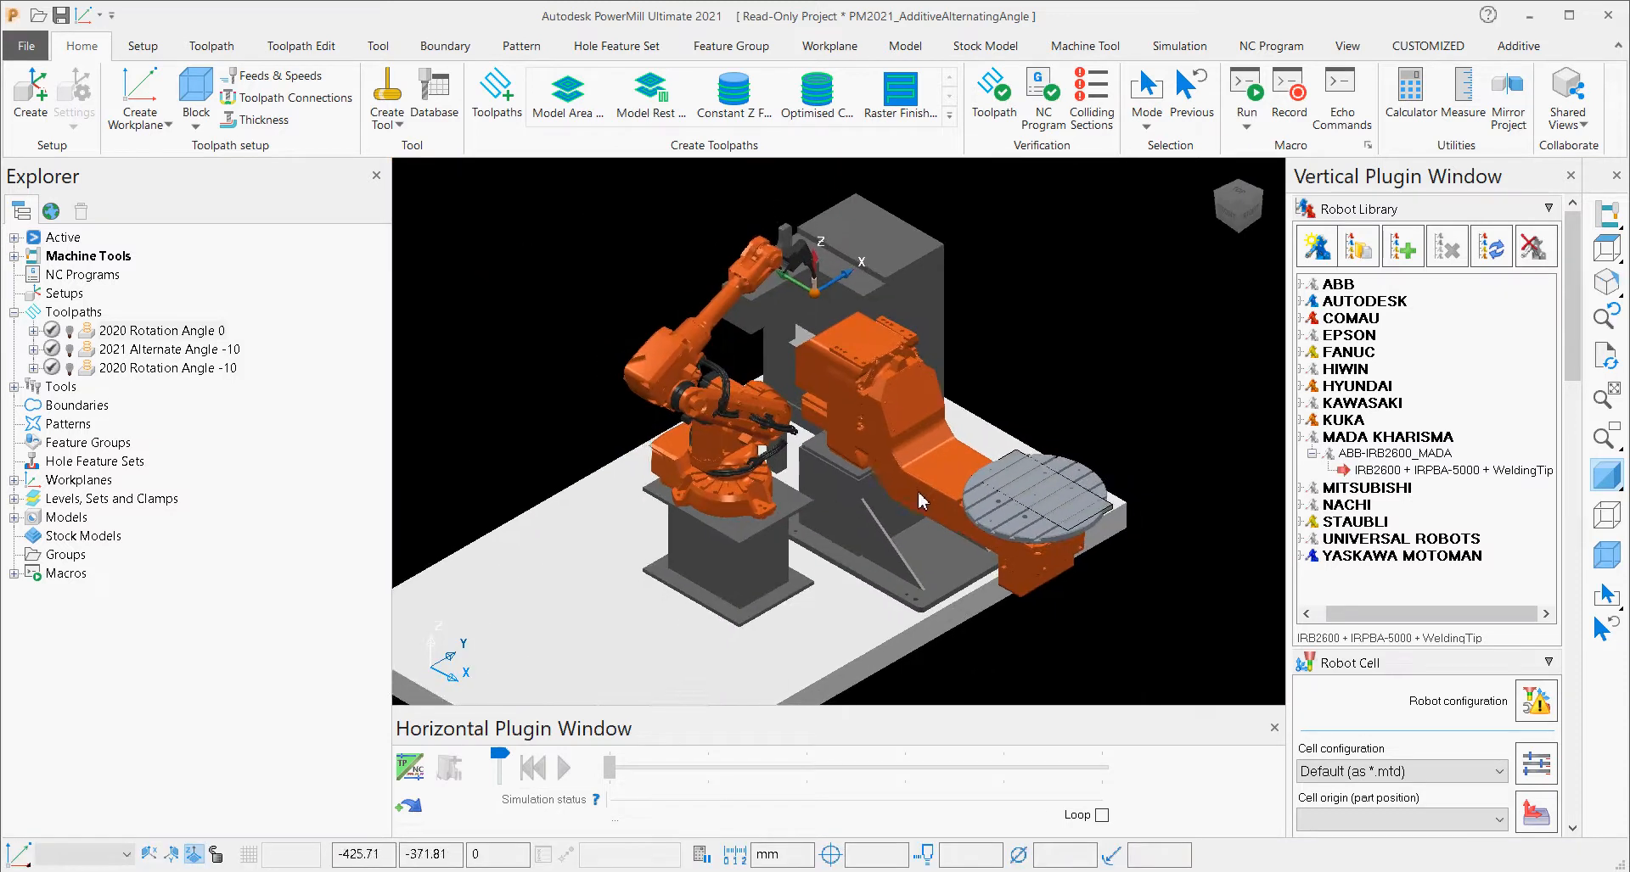
middle_click_drag(914, 467, 861, 477, "shift")
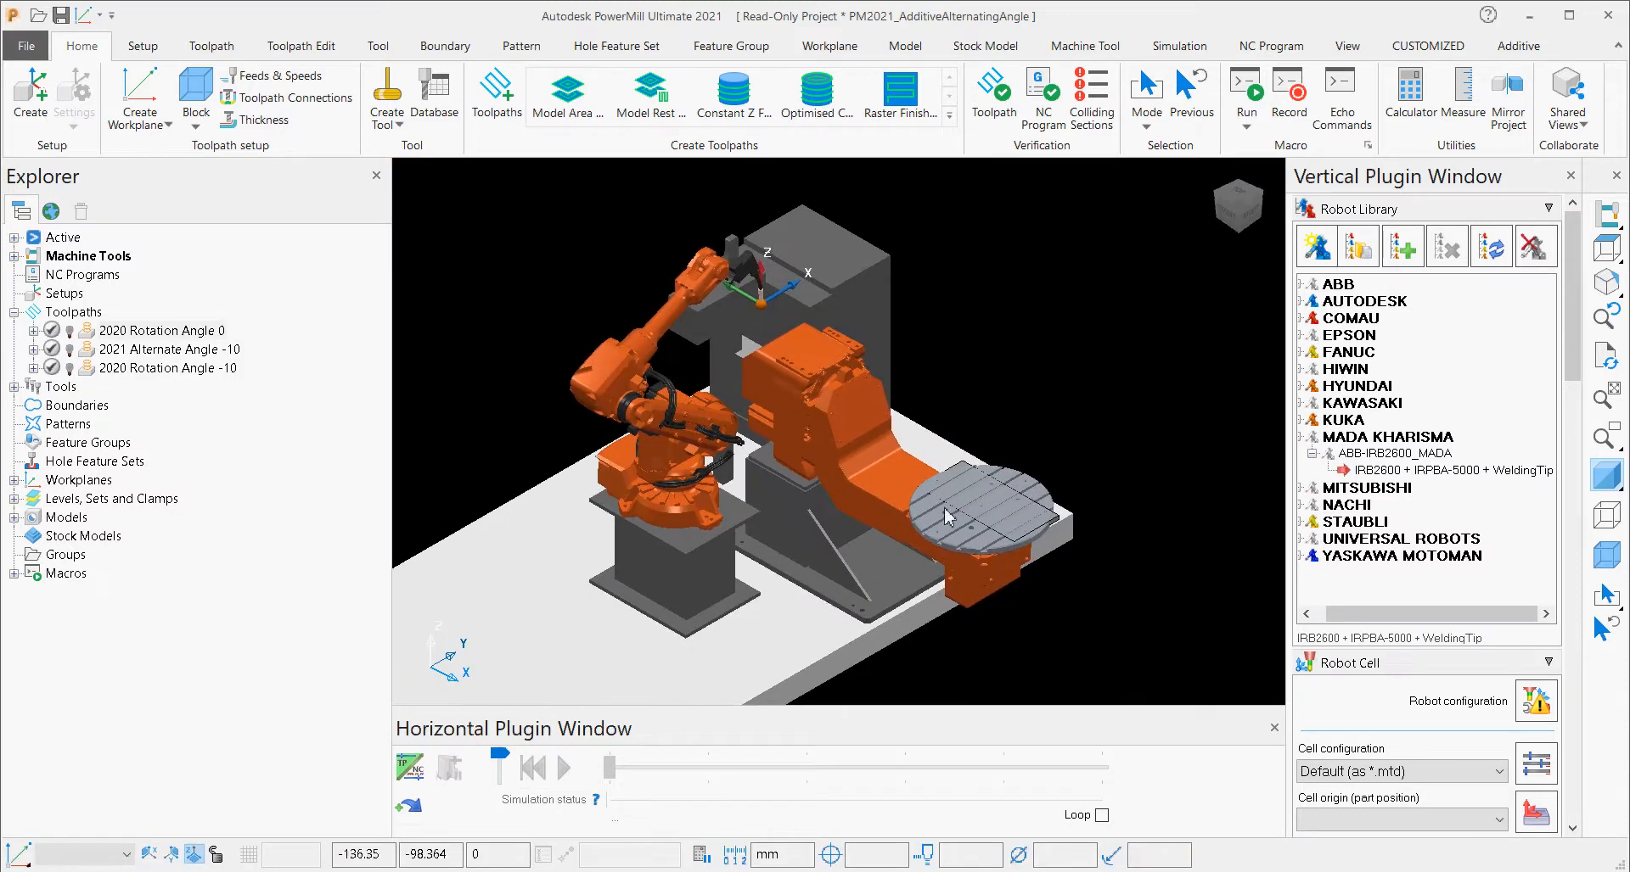
Set the robot cell origin to workplane 1 and inspect the base plate's placement on the rotary table.
left_click(1473, 209)
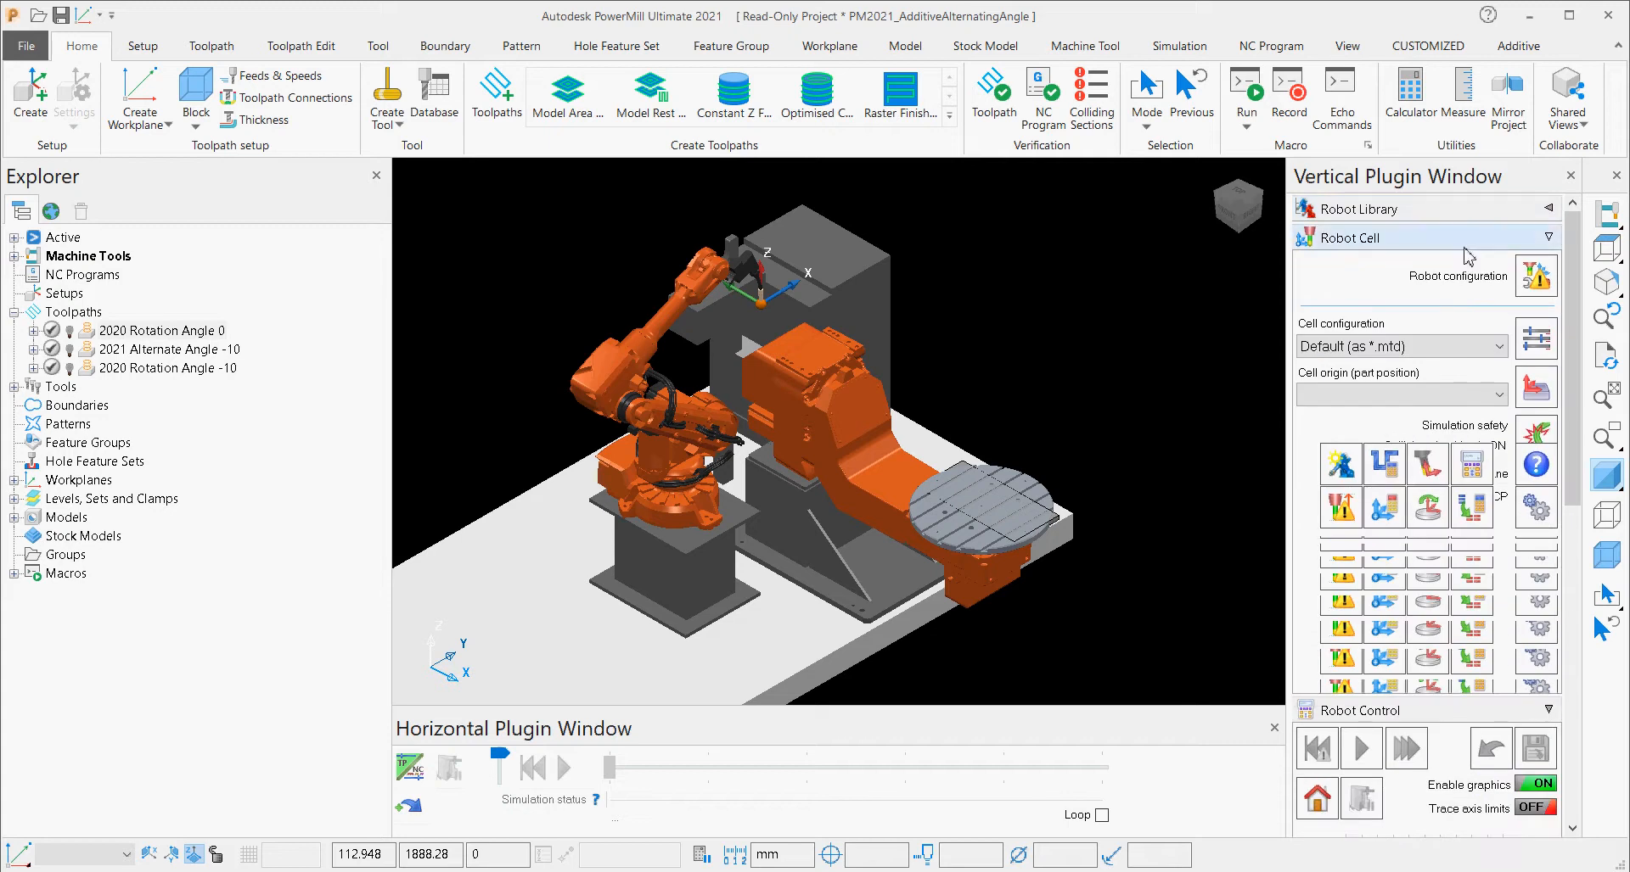
left_click(1424, 395)
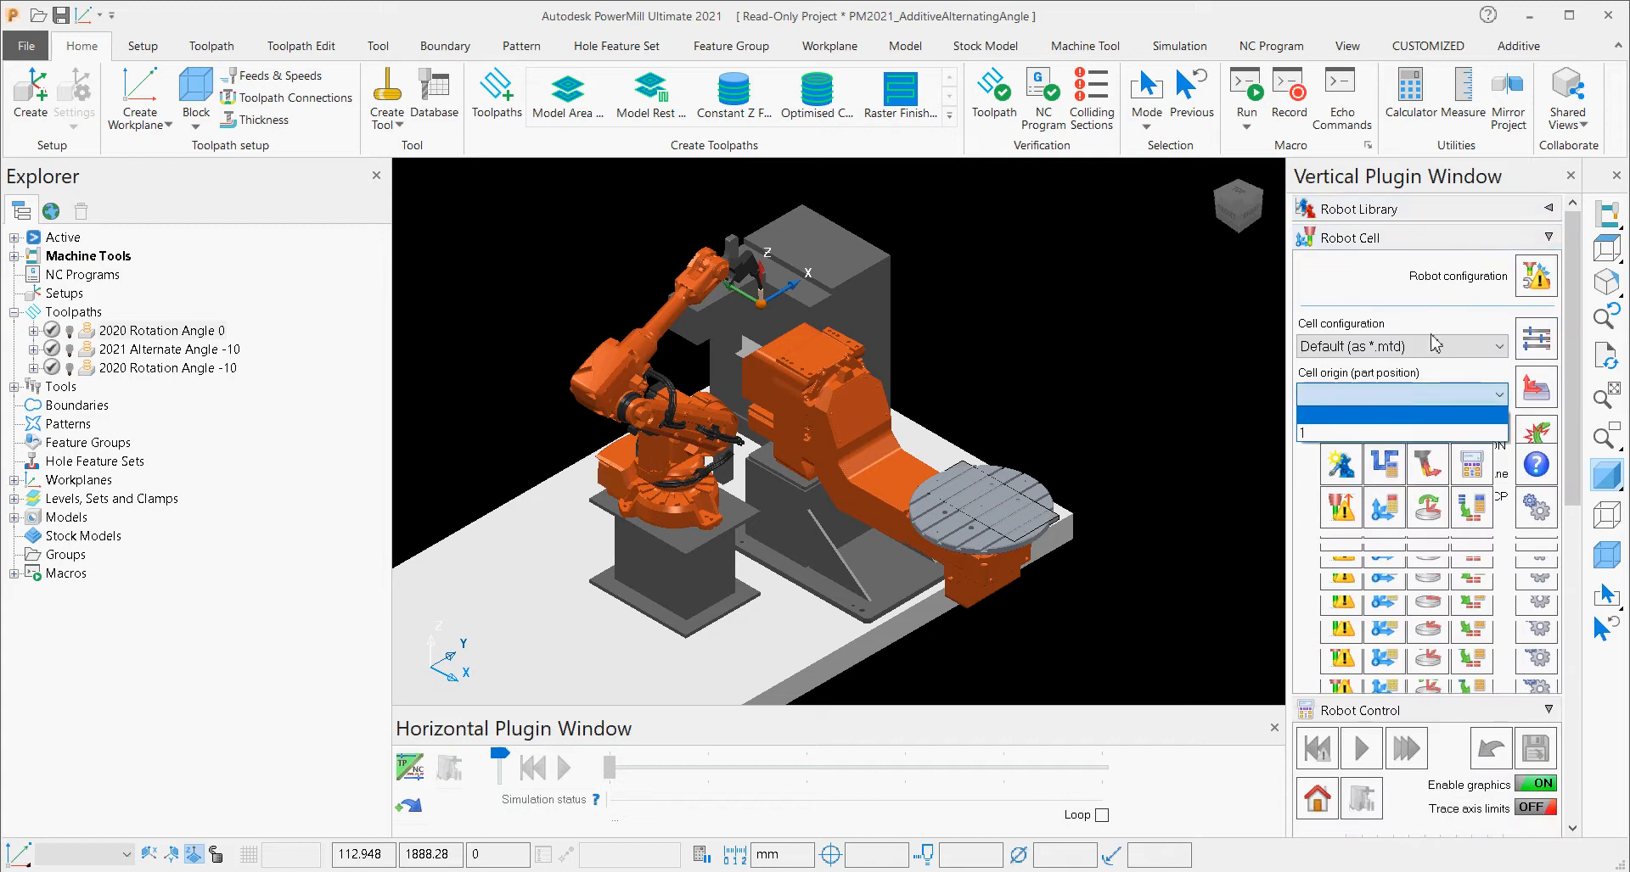
left_click(1433, 351)
left_click(1434, 352)
left_click(1433, 352)
left_click(1434, 394)
left_click(1401, 433)
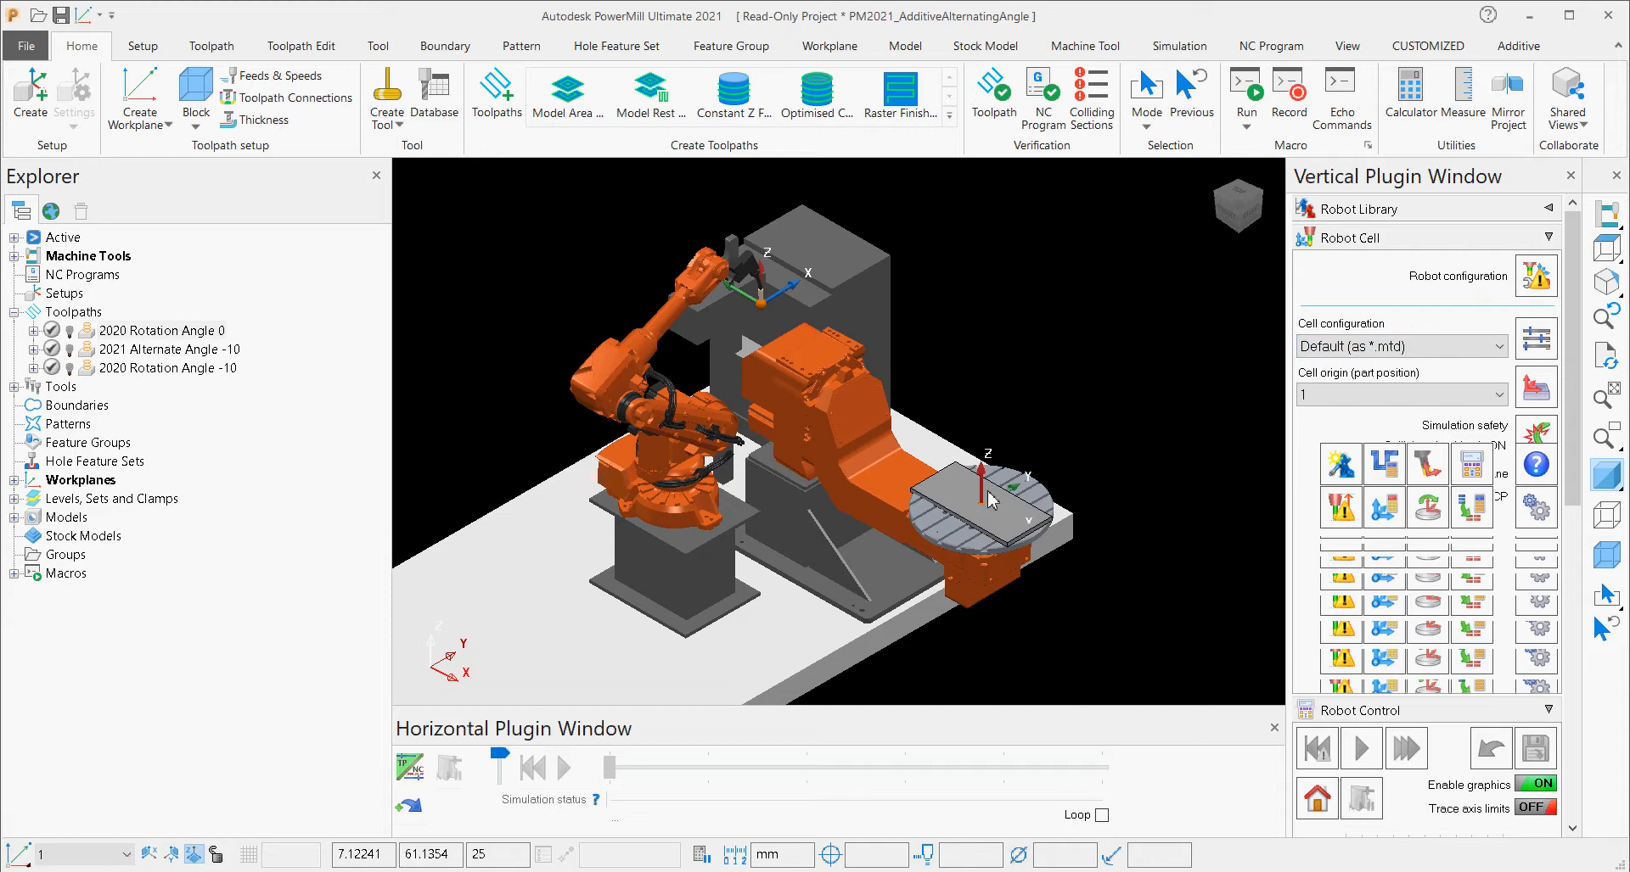
scroll(892, 499, "up", 5)
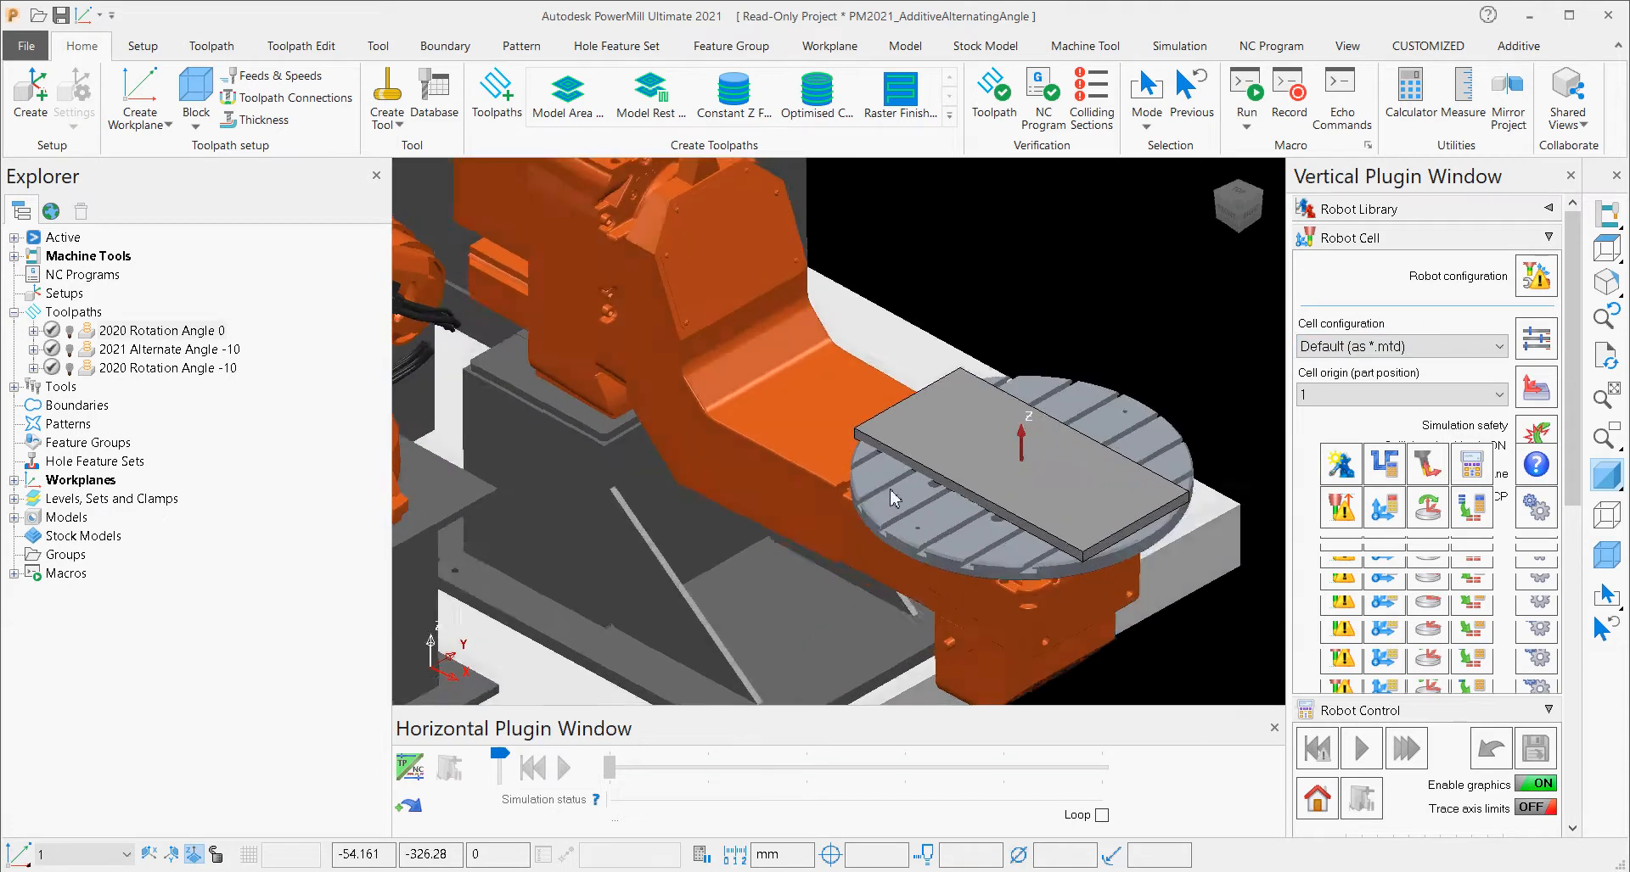
mouse_move(893, 499)
middle_mouse_down()
mouse_move(840, 475)
mouse_move(874, 488)
middle_mouse_up()
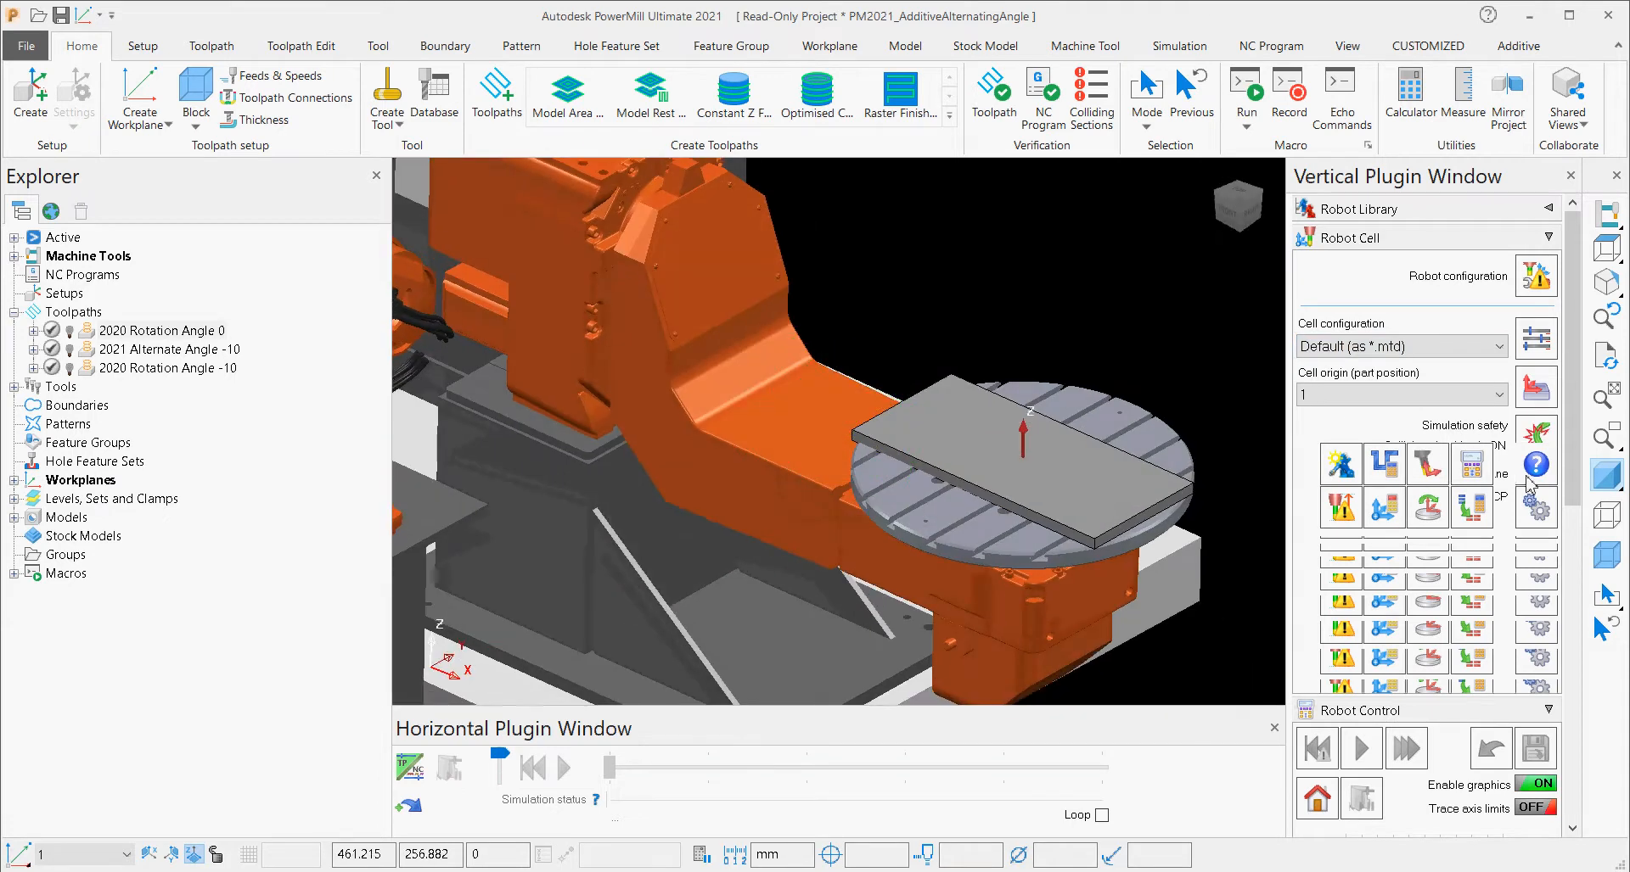
scroll(841, 441, "down", 3)
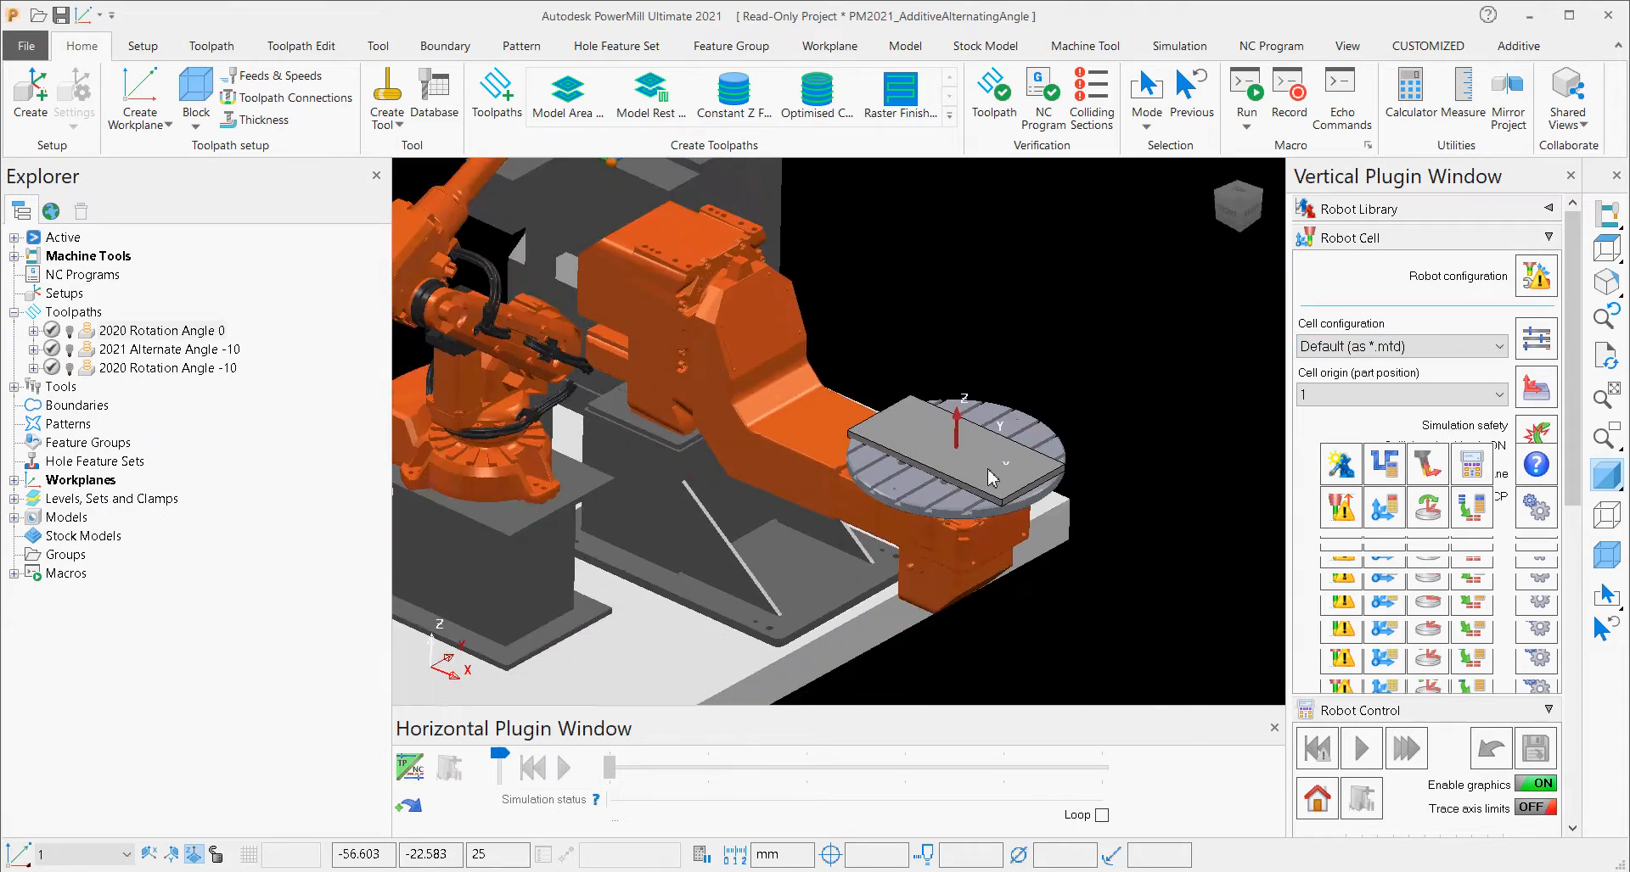
Display the 2020 Rotation Angle 0 toolpath on the base plate in the robot cell.
left_click(70, 330)
middle_click_drag(840, 577, 930, 542)
scroll(930, 542, "down", 2)
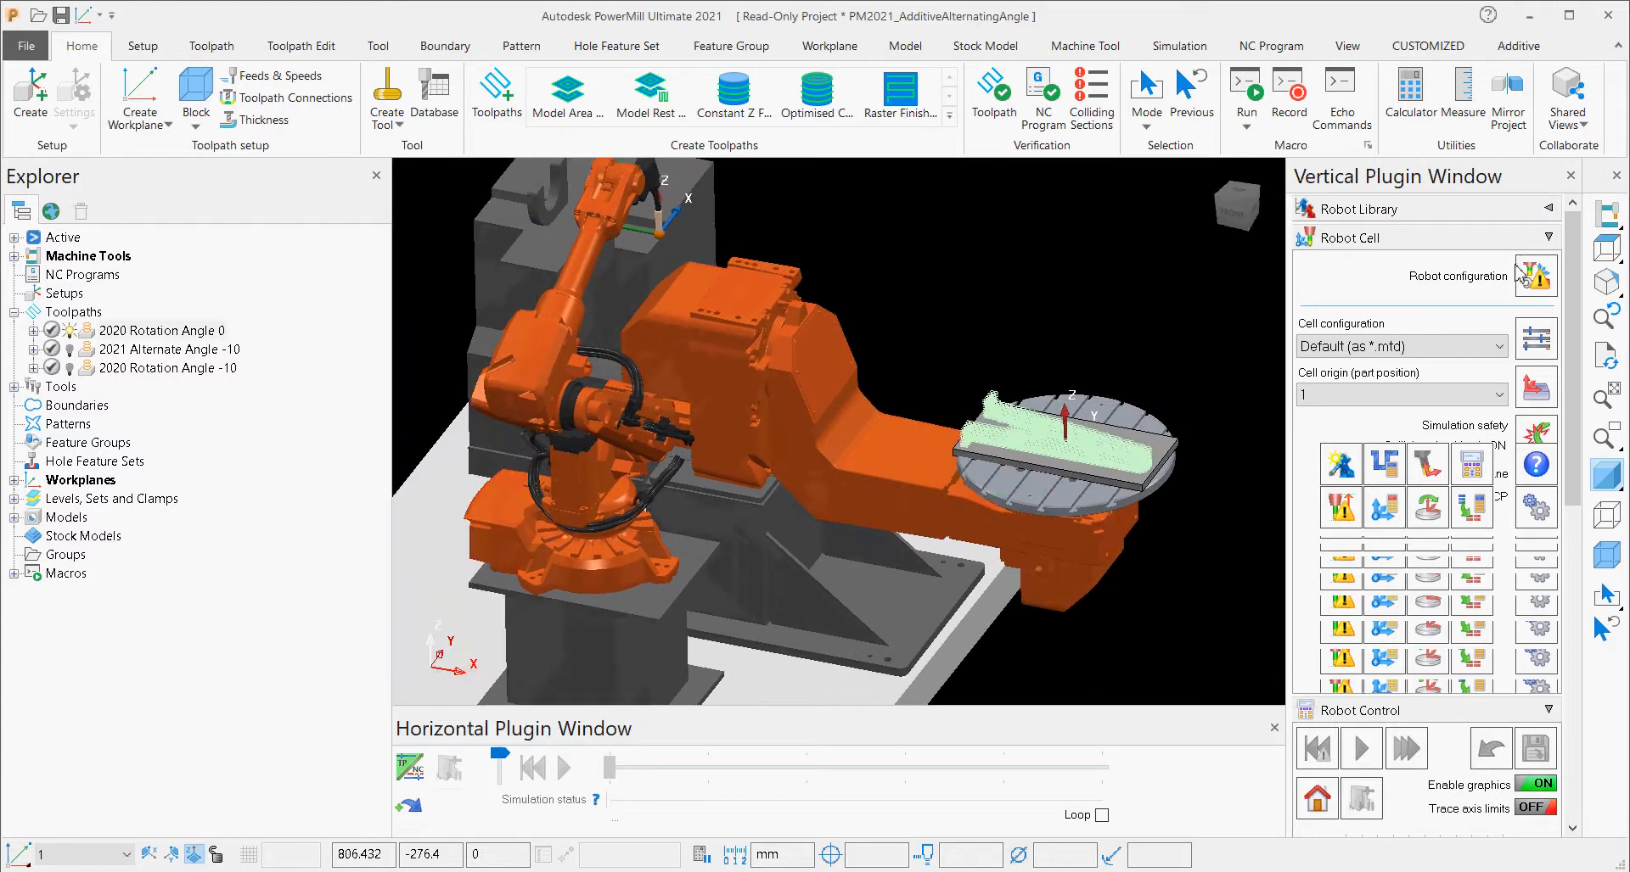
Review the Robot Control and Robot Library sections, and bring the Robot Cell settings back into view.
left_click(1503, 239)
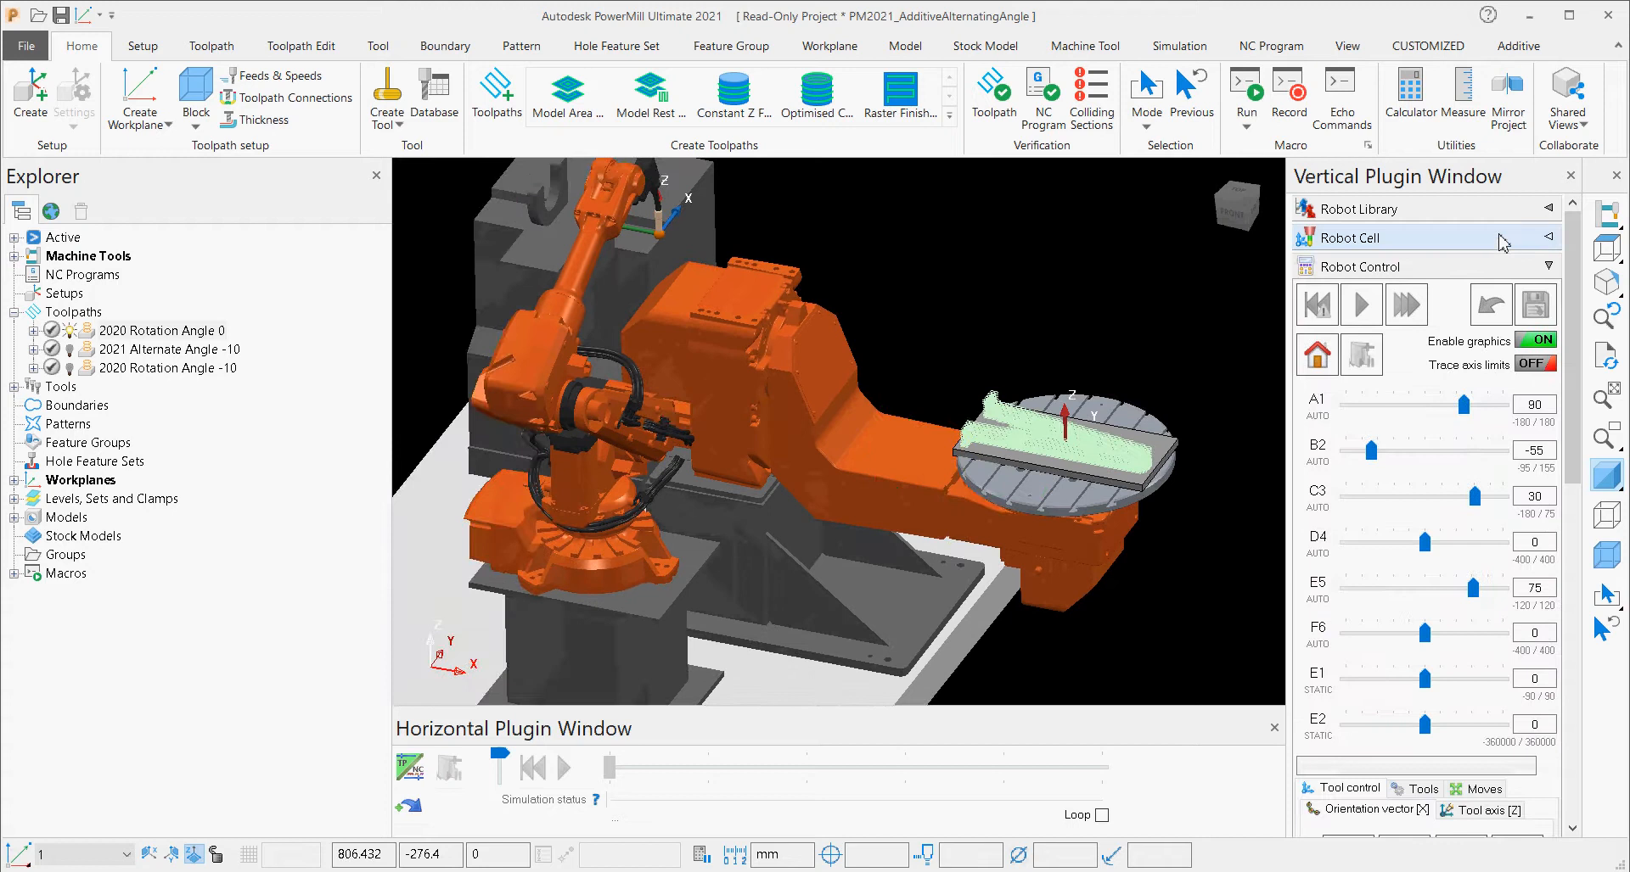
left_click(1502, 209)
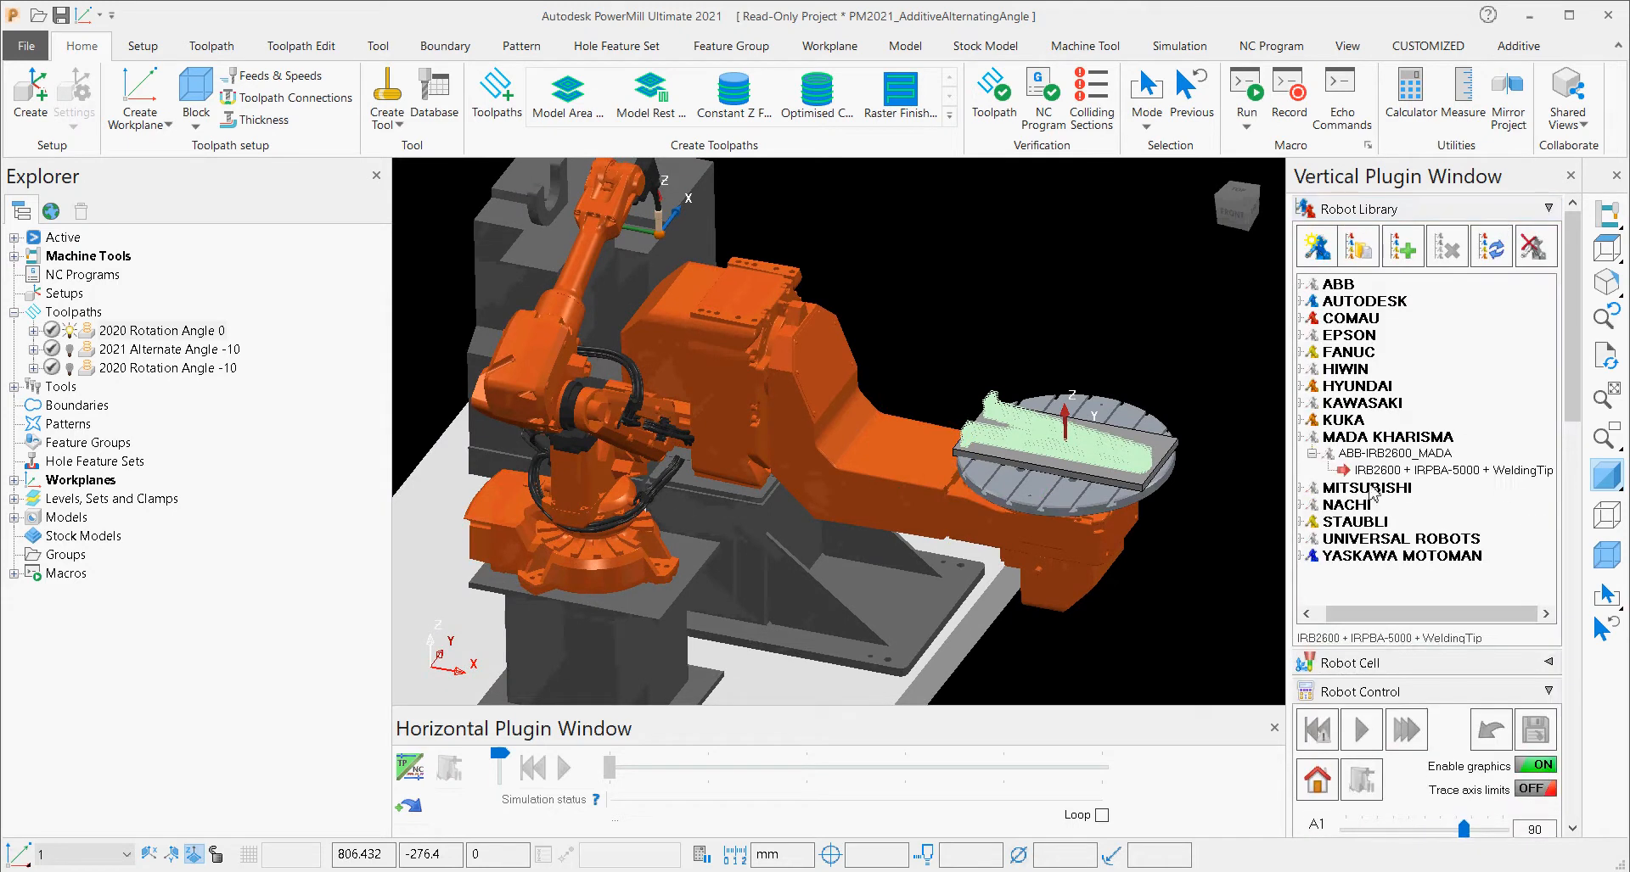
left_click(1415, 209)
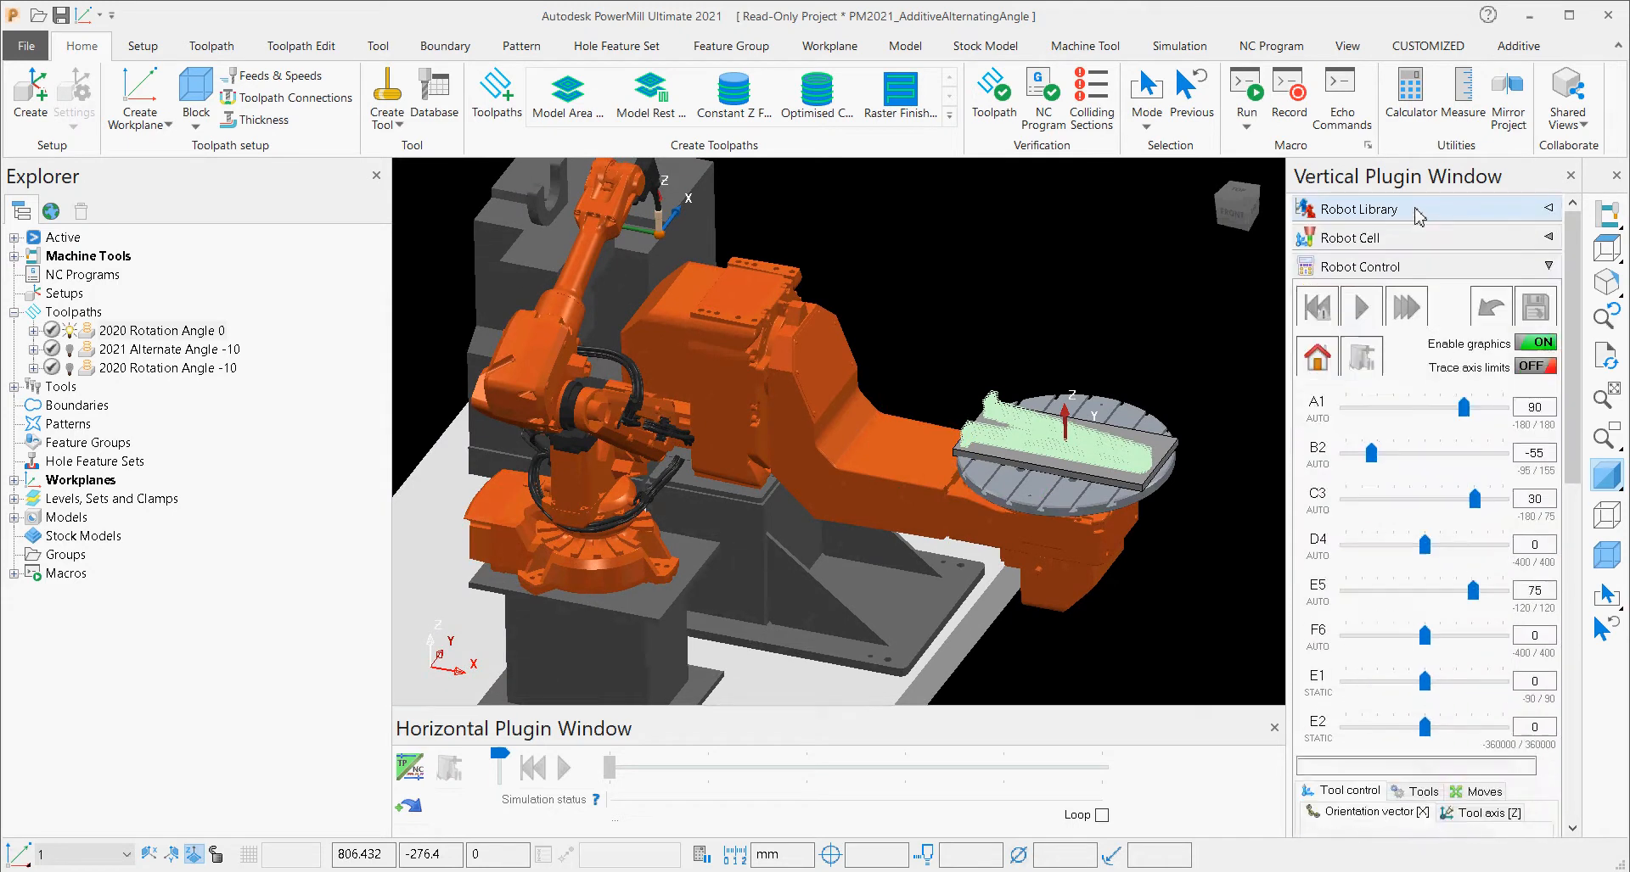
left_click(1416, 245)
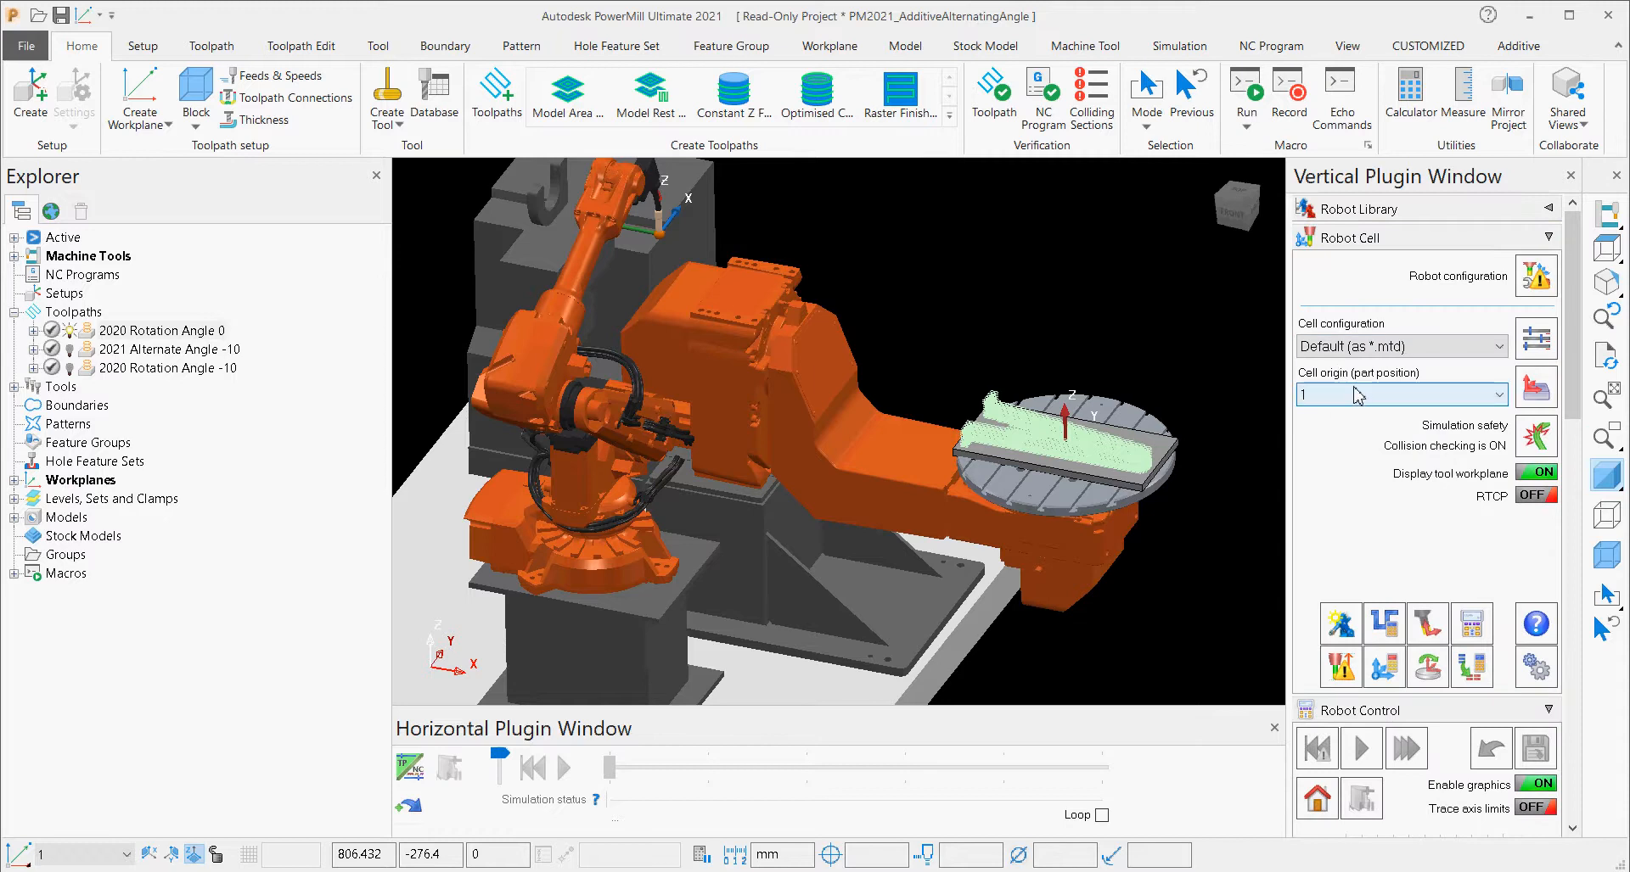
Look at the Part positioning options without setting a new origin, and collapse Robot Cell to reveal Robot Control.
left_click(1535, 388)
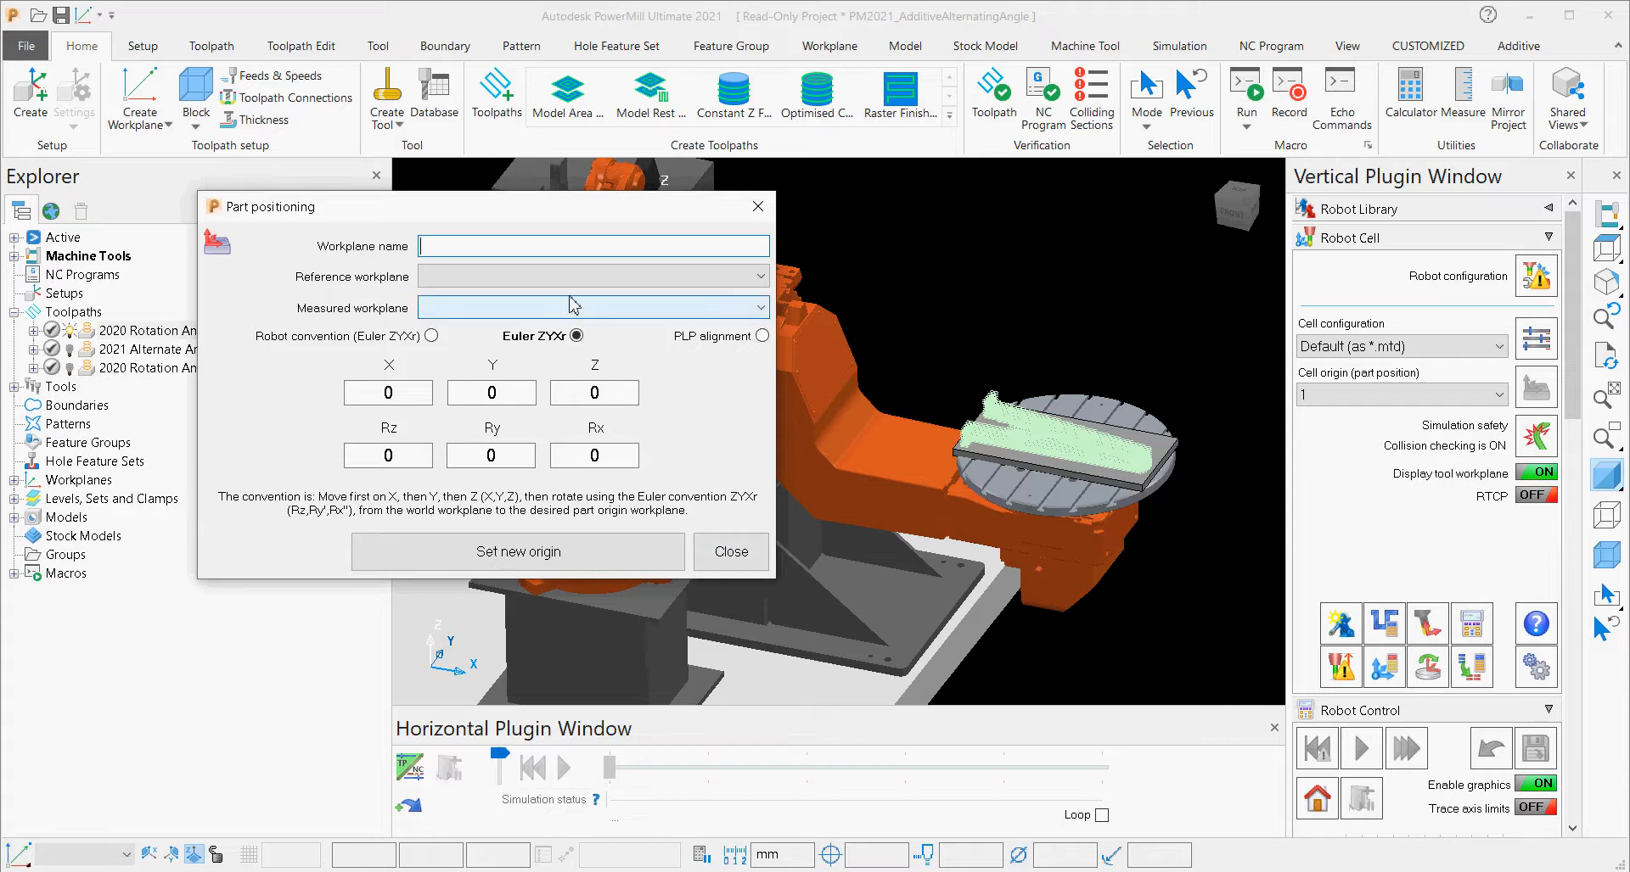
left_click(728, 550)
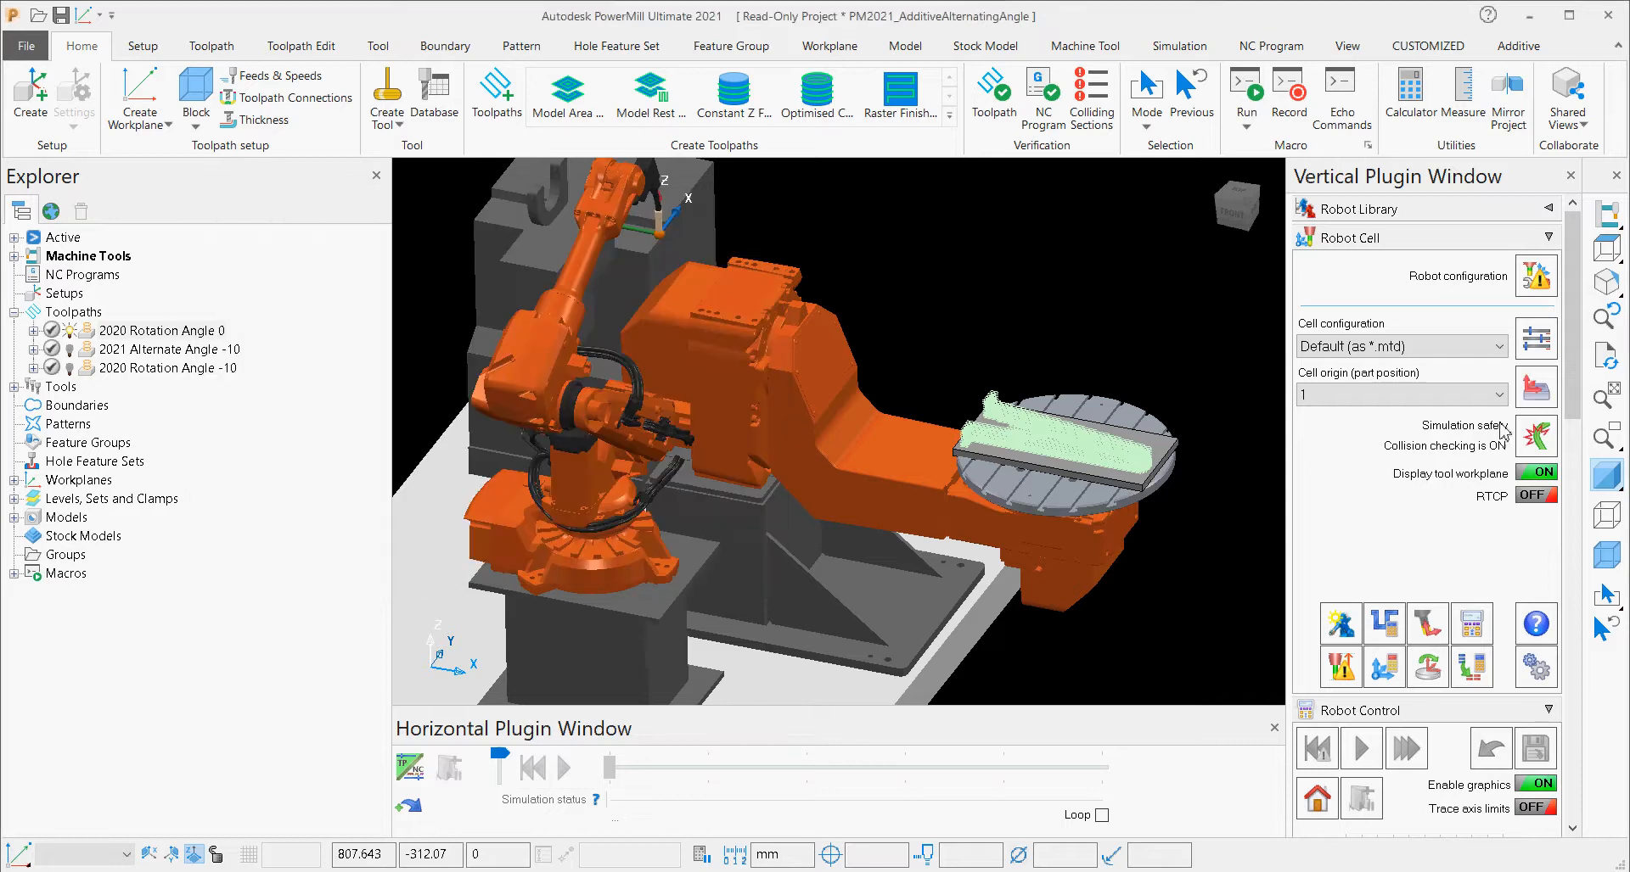
scroll(1473, 425, "down", 3)
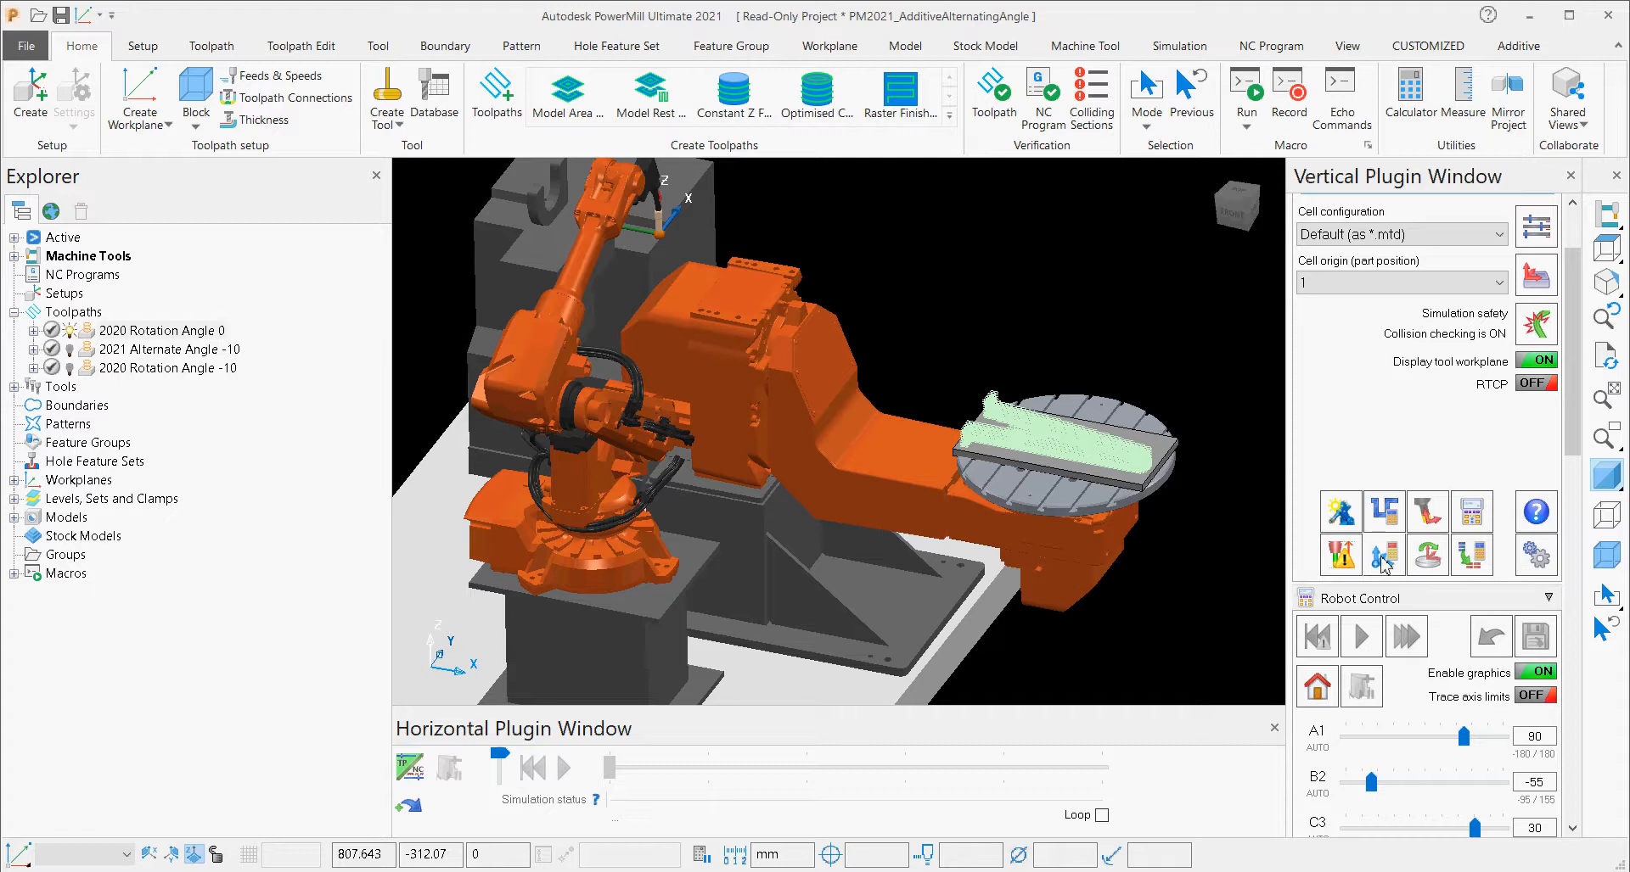
scroll(1438, 248, "up", 3)
left_click(1432, 246)
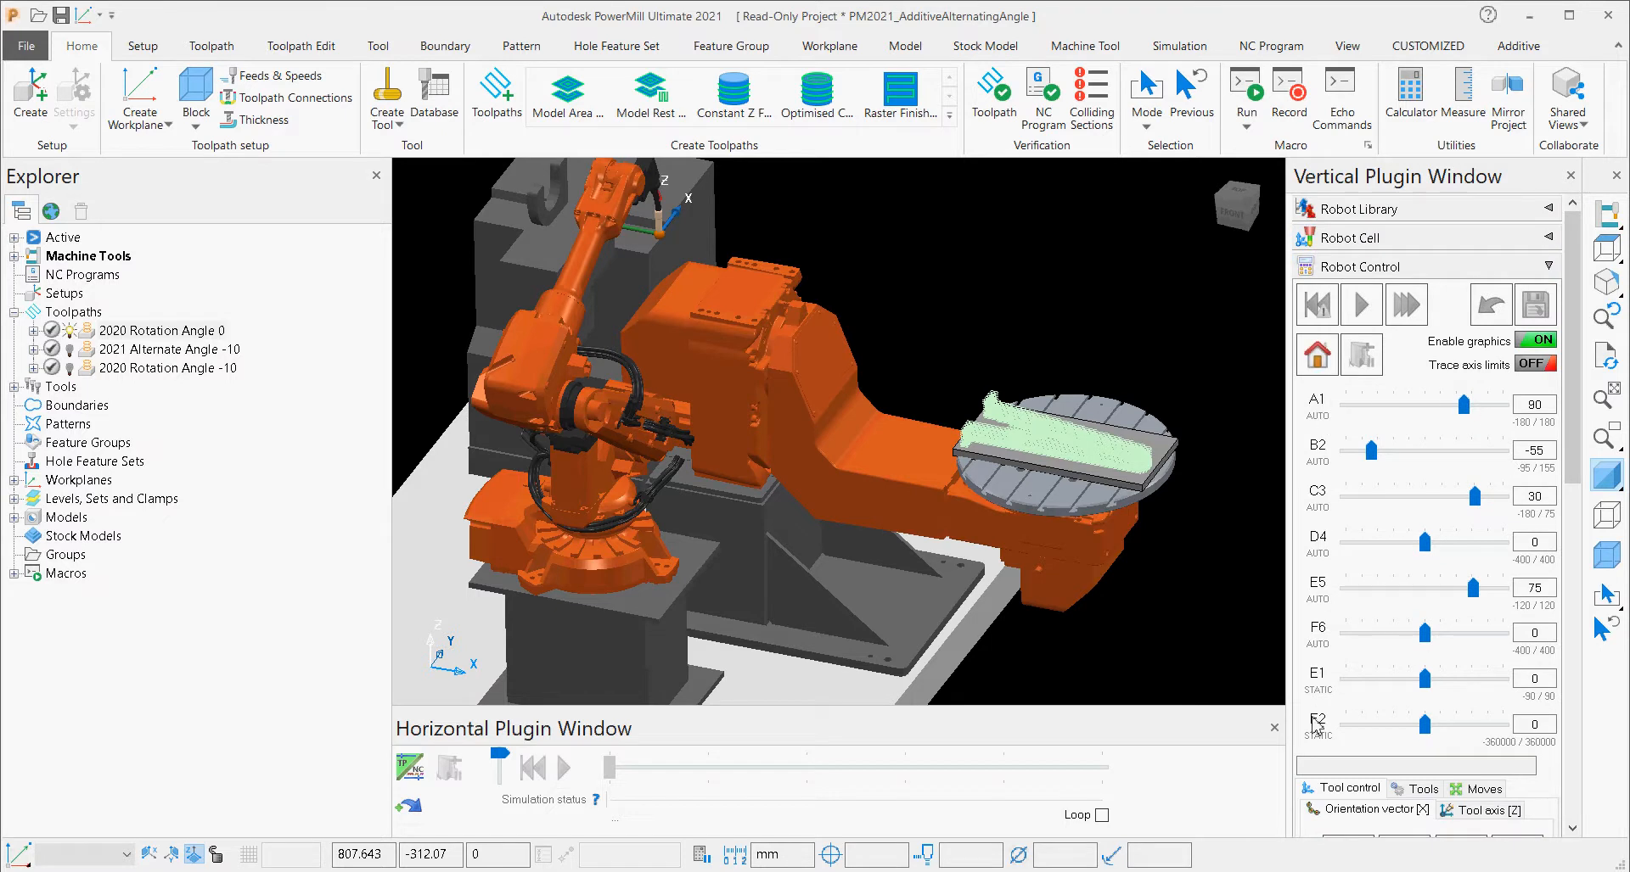
Try jogging the robot's A1, C3 and E5 axes in Robot Control.
scroll(884, 463, "down", 3)
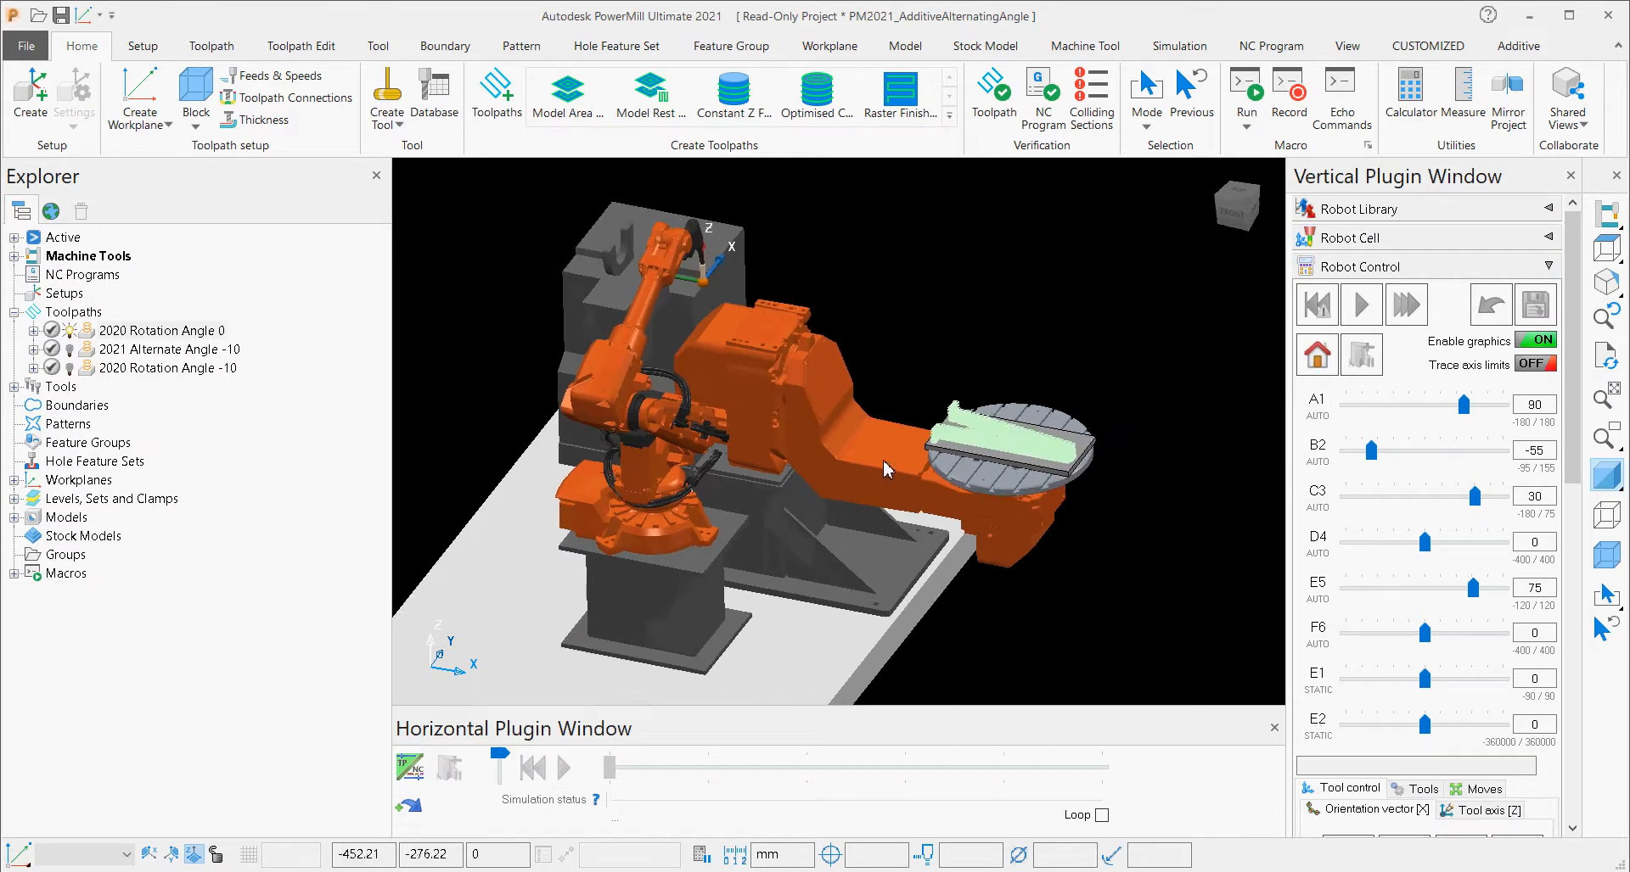
left_click_drag(1460, 410, 1389, 455)
left_click_drag(1479, 517, 1419, 548)
left_click_drag(1471, 598, 1409, 683)
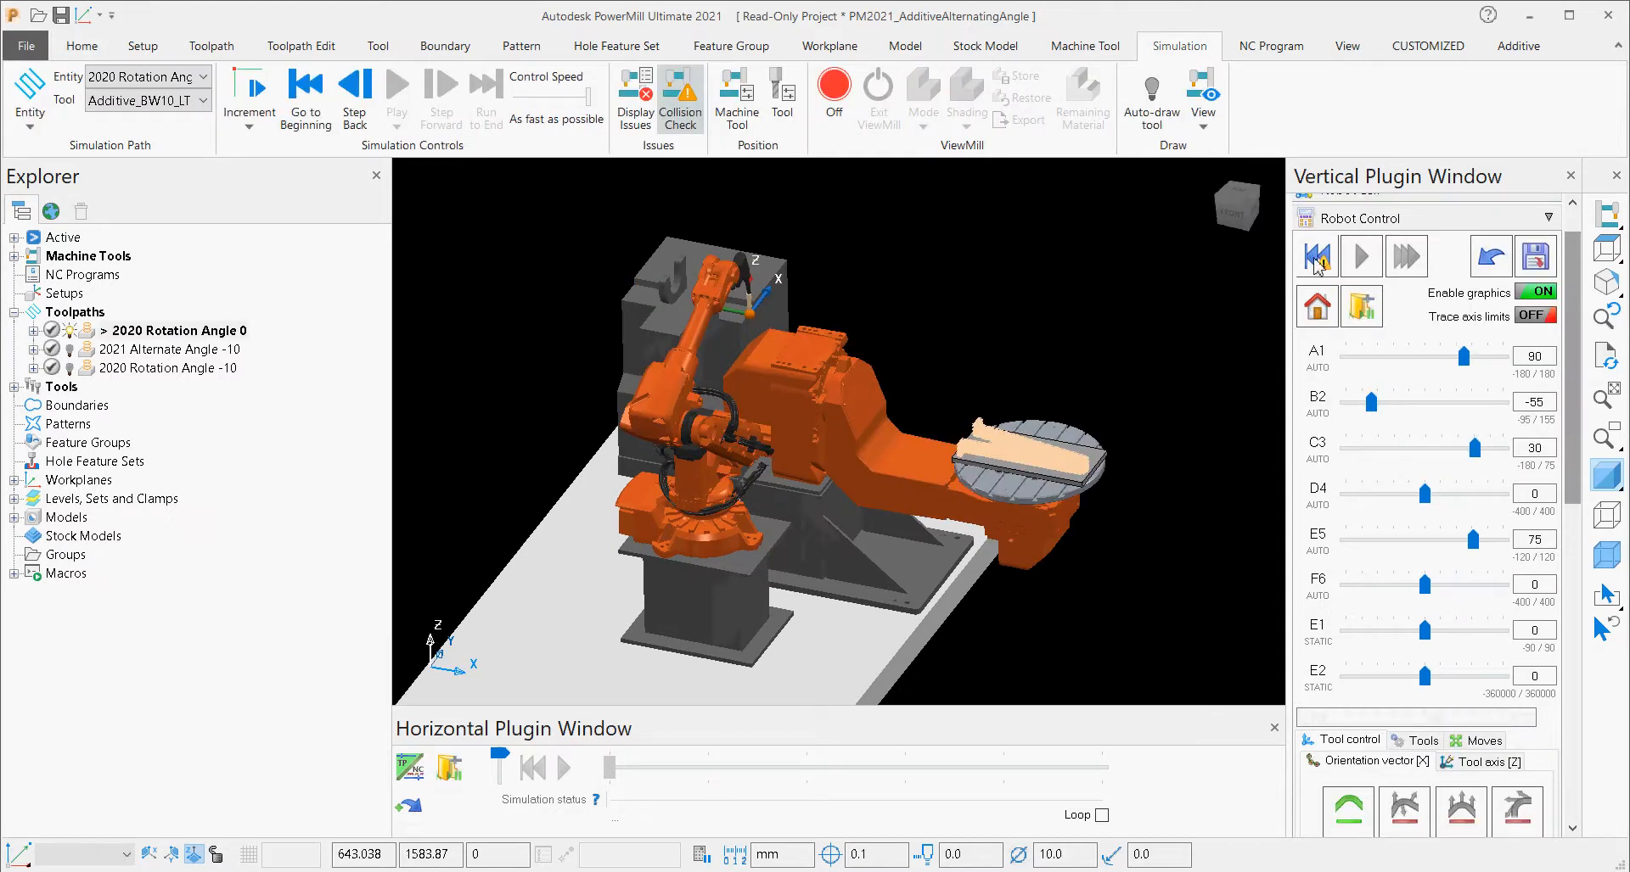
Move the robot to the start of the 2020 Rotation Angle 0 toolpath and inspect the welding tip's position.
left_click(1316, 258)
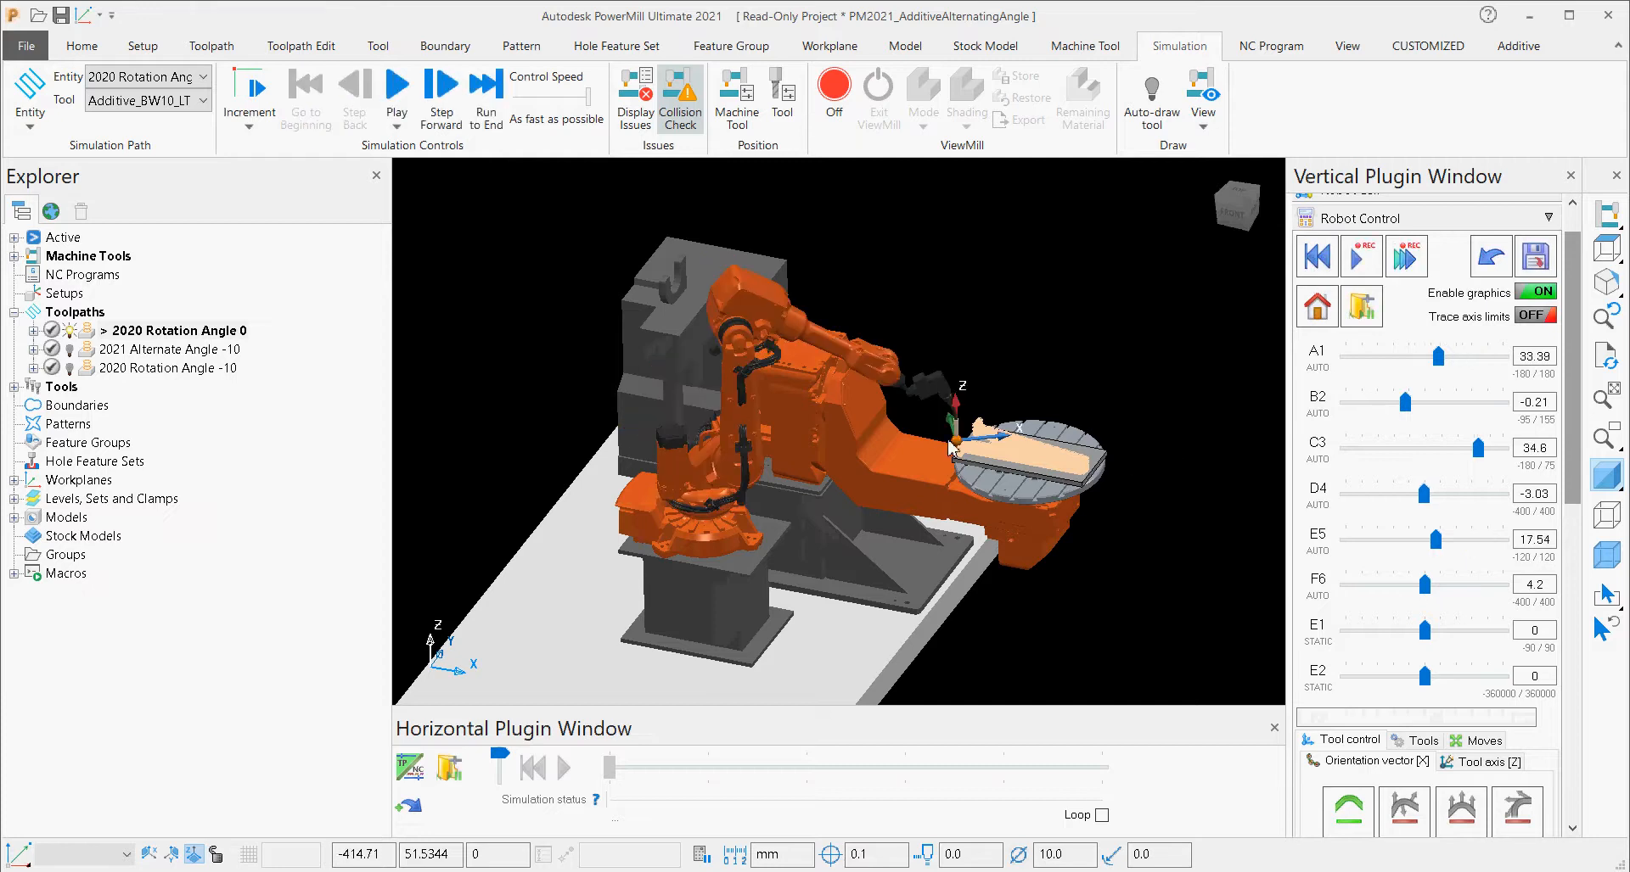
scroll(947, 488, "up", 5)
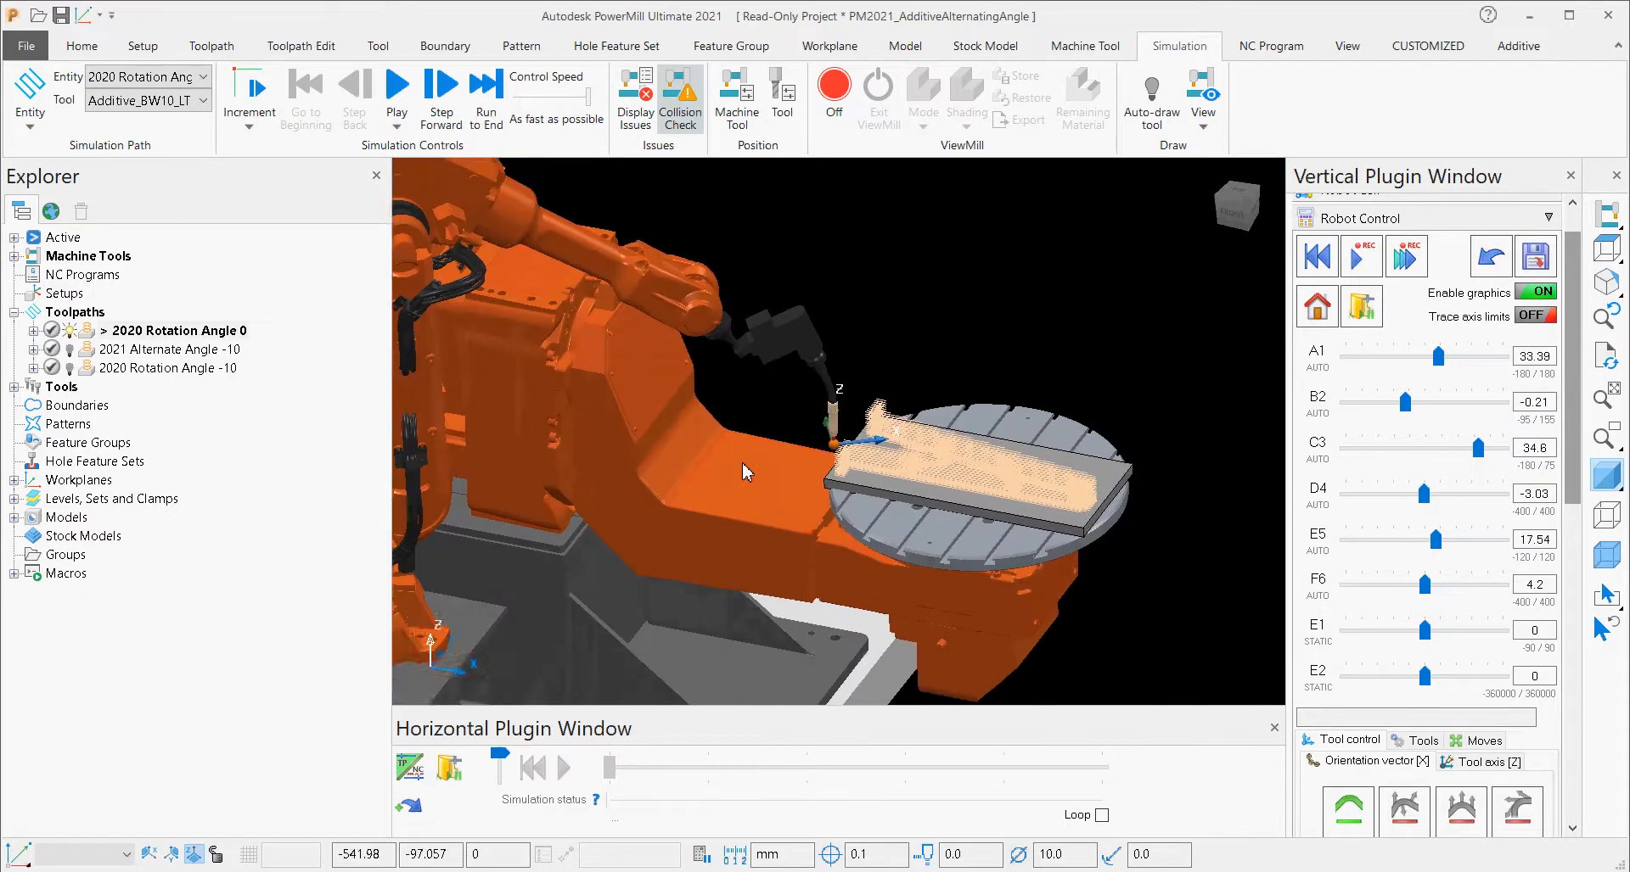
scroll(883, 485, "down", 3)
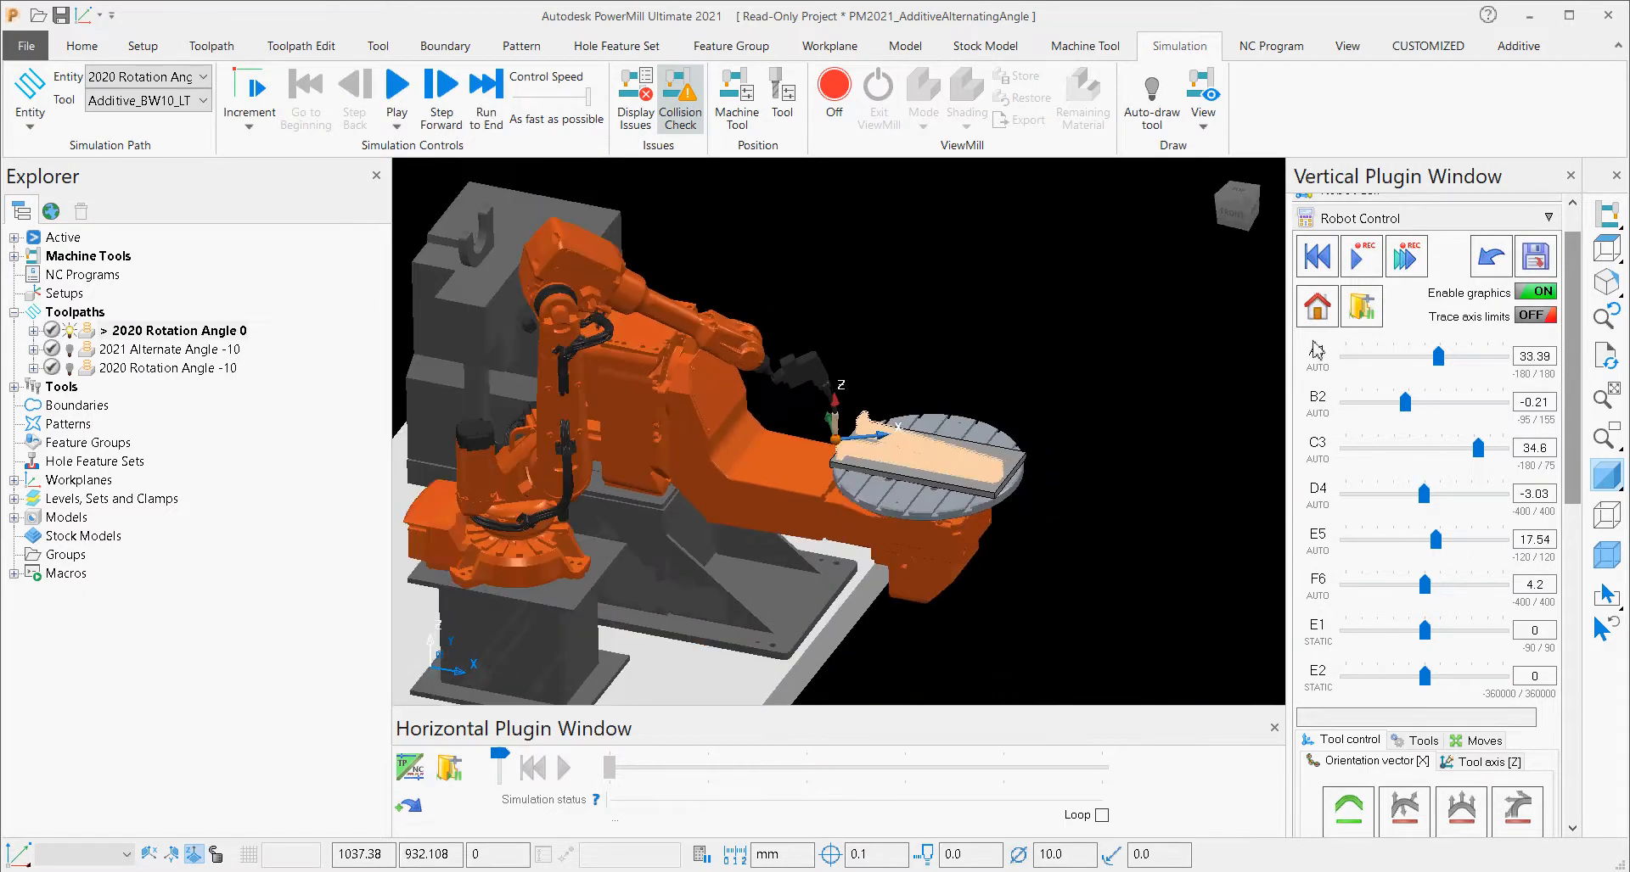
Run the robot simulation of the 2020 Rotation Angle 0 toolpath, examining it from several sides and showing the Robot Program settings.
left_click(1373, 268)
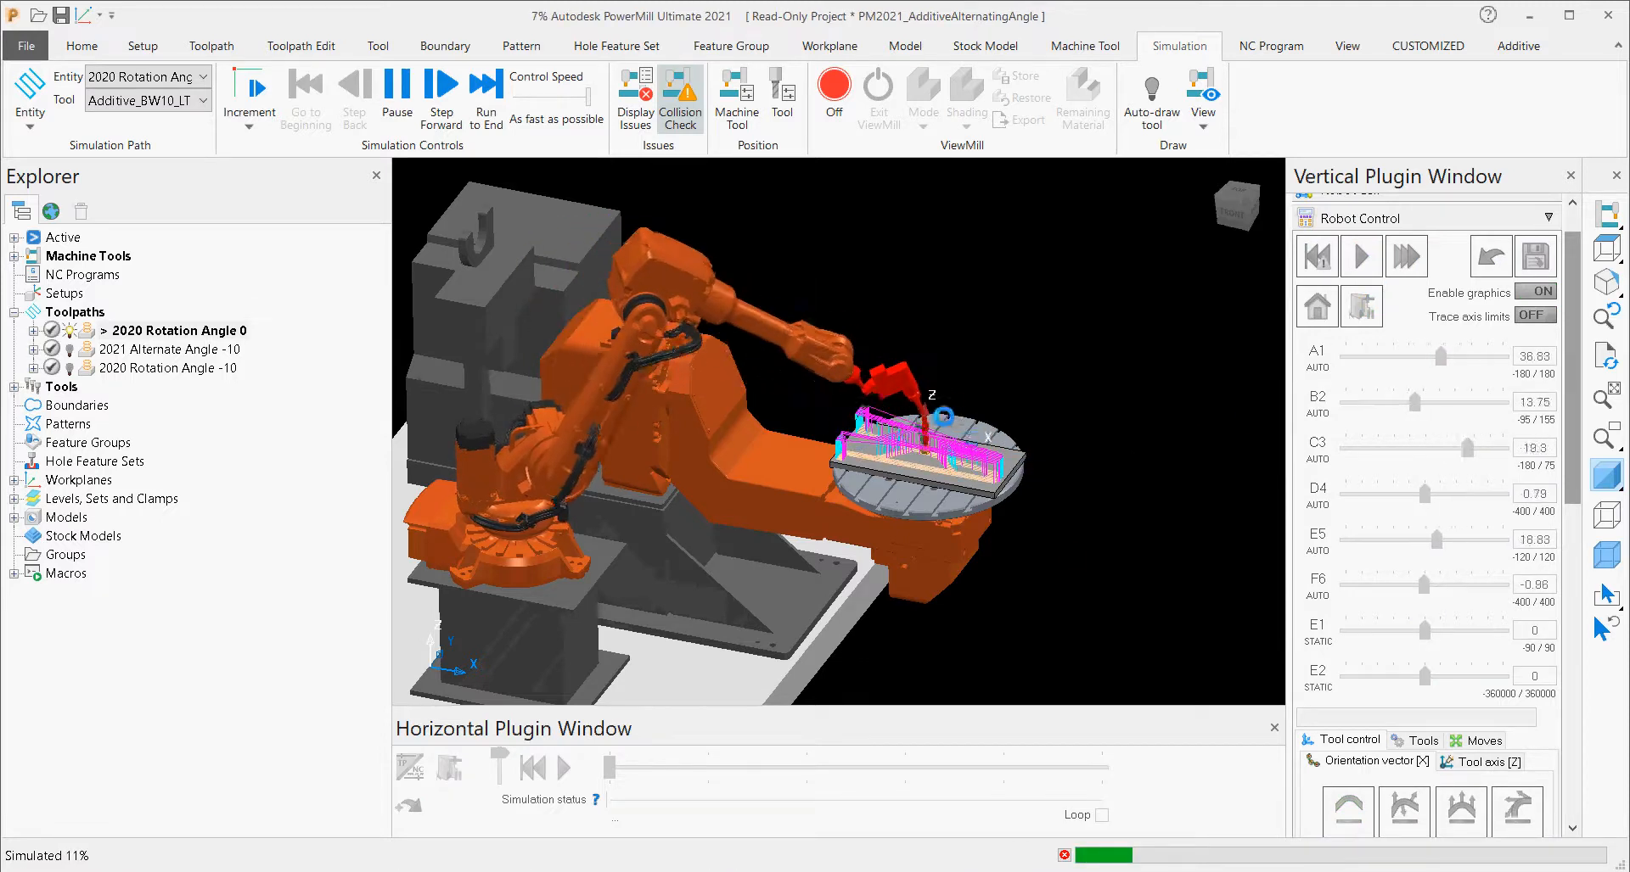
middle_click_drag(906, 543, 1152, 476)
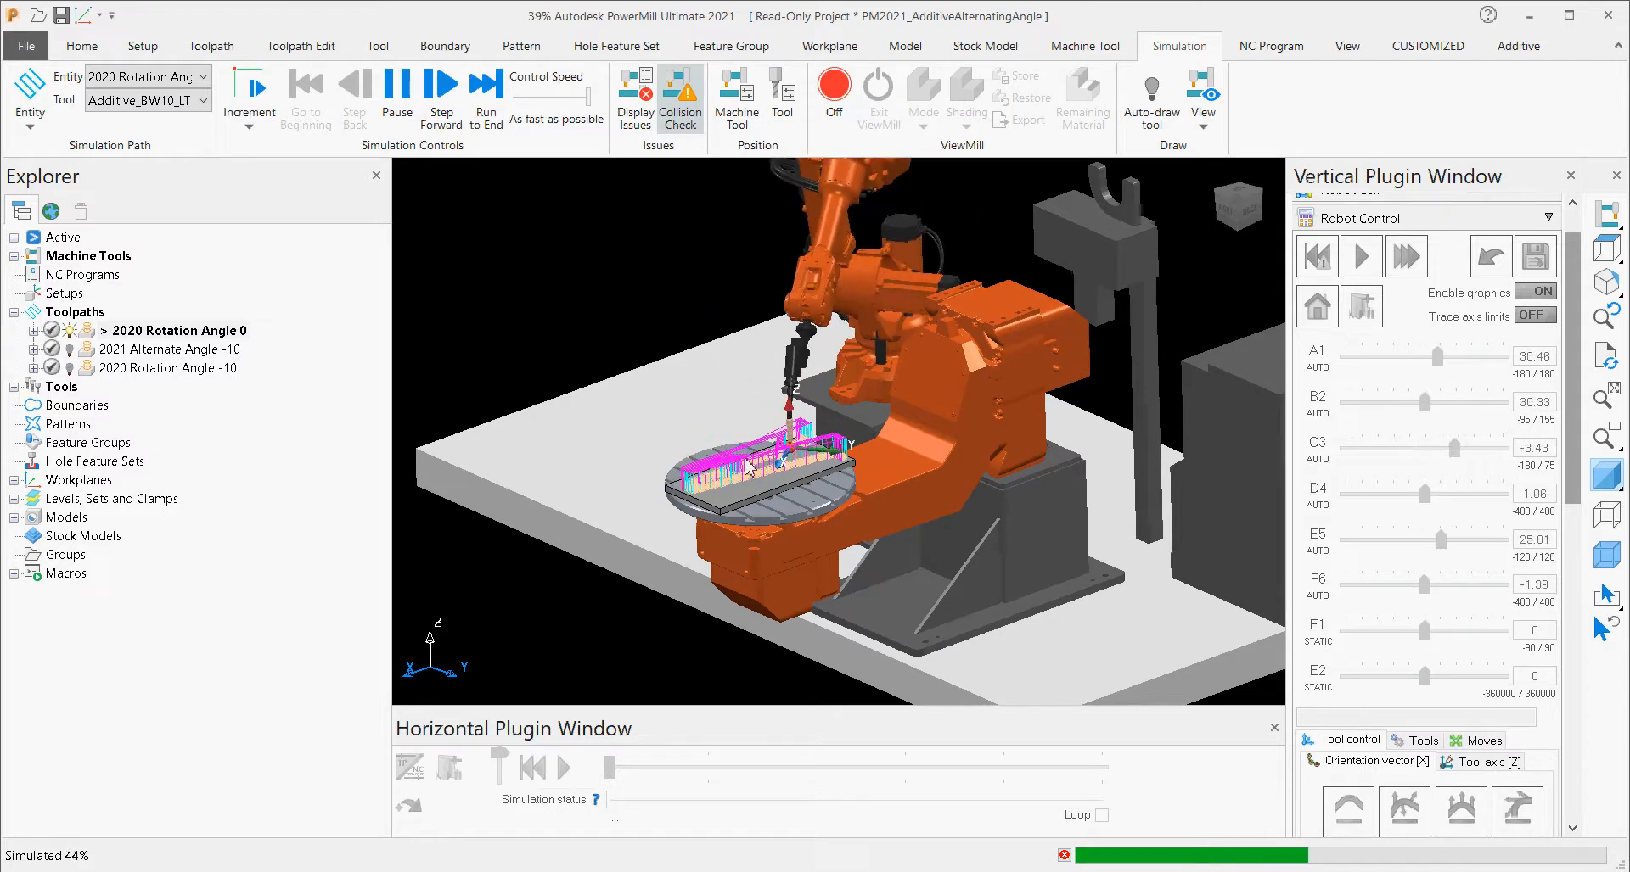
middle_click_drag(748, 468, 808, 486)
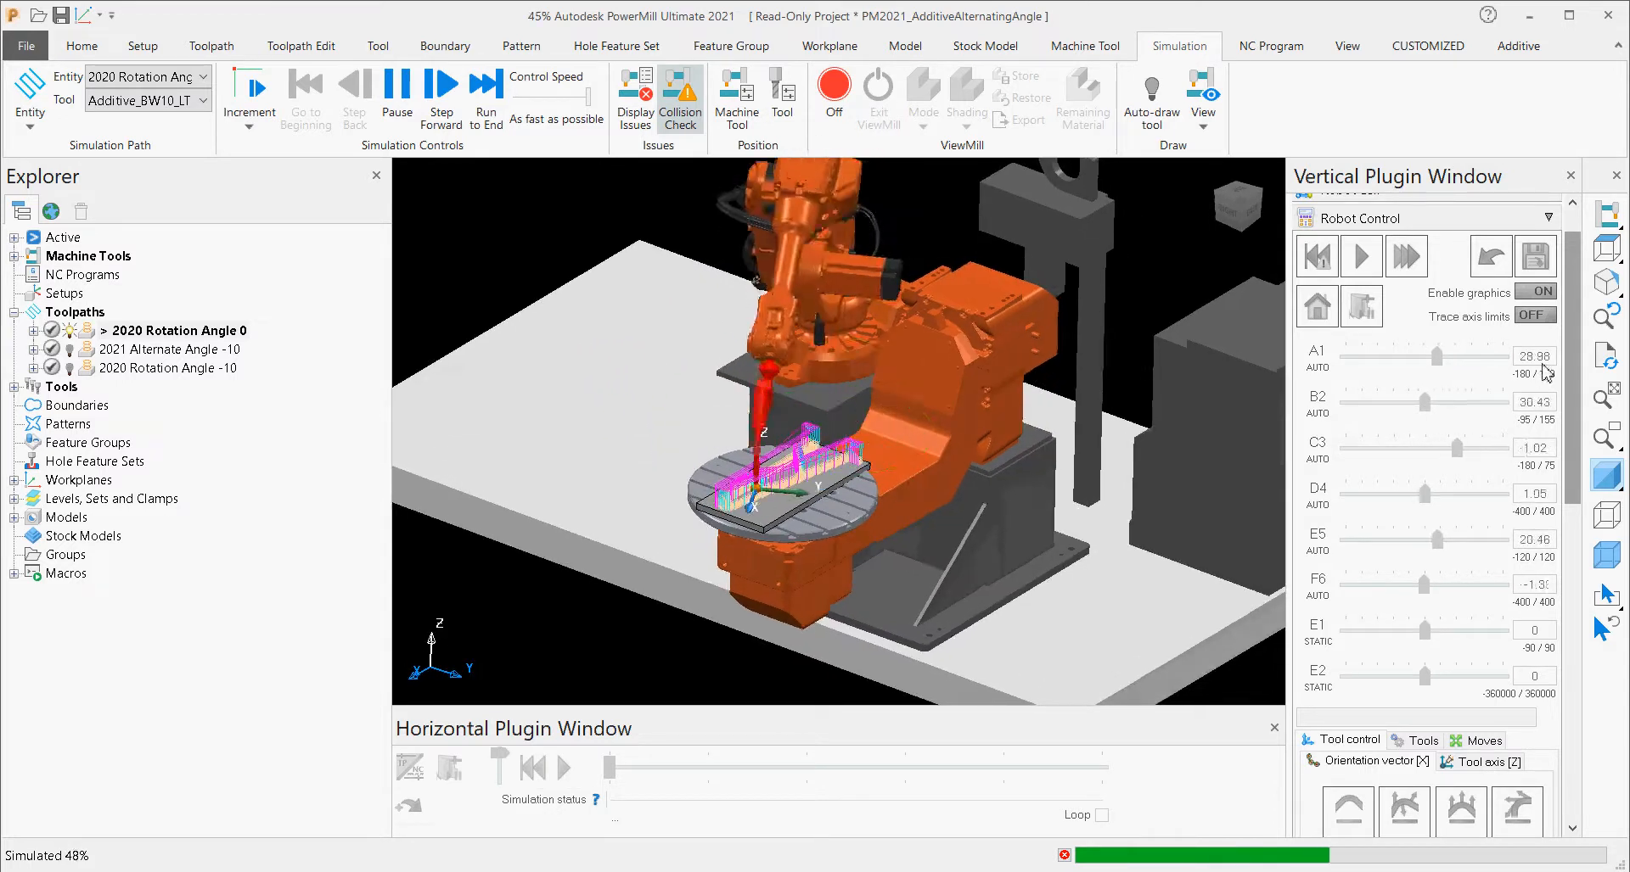
left_click_drag(1571, 353, 1559, 598)
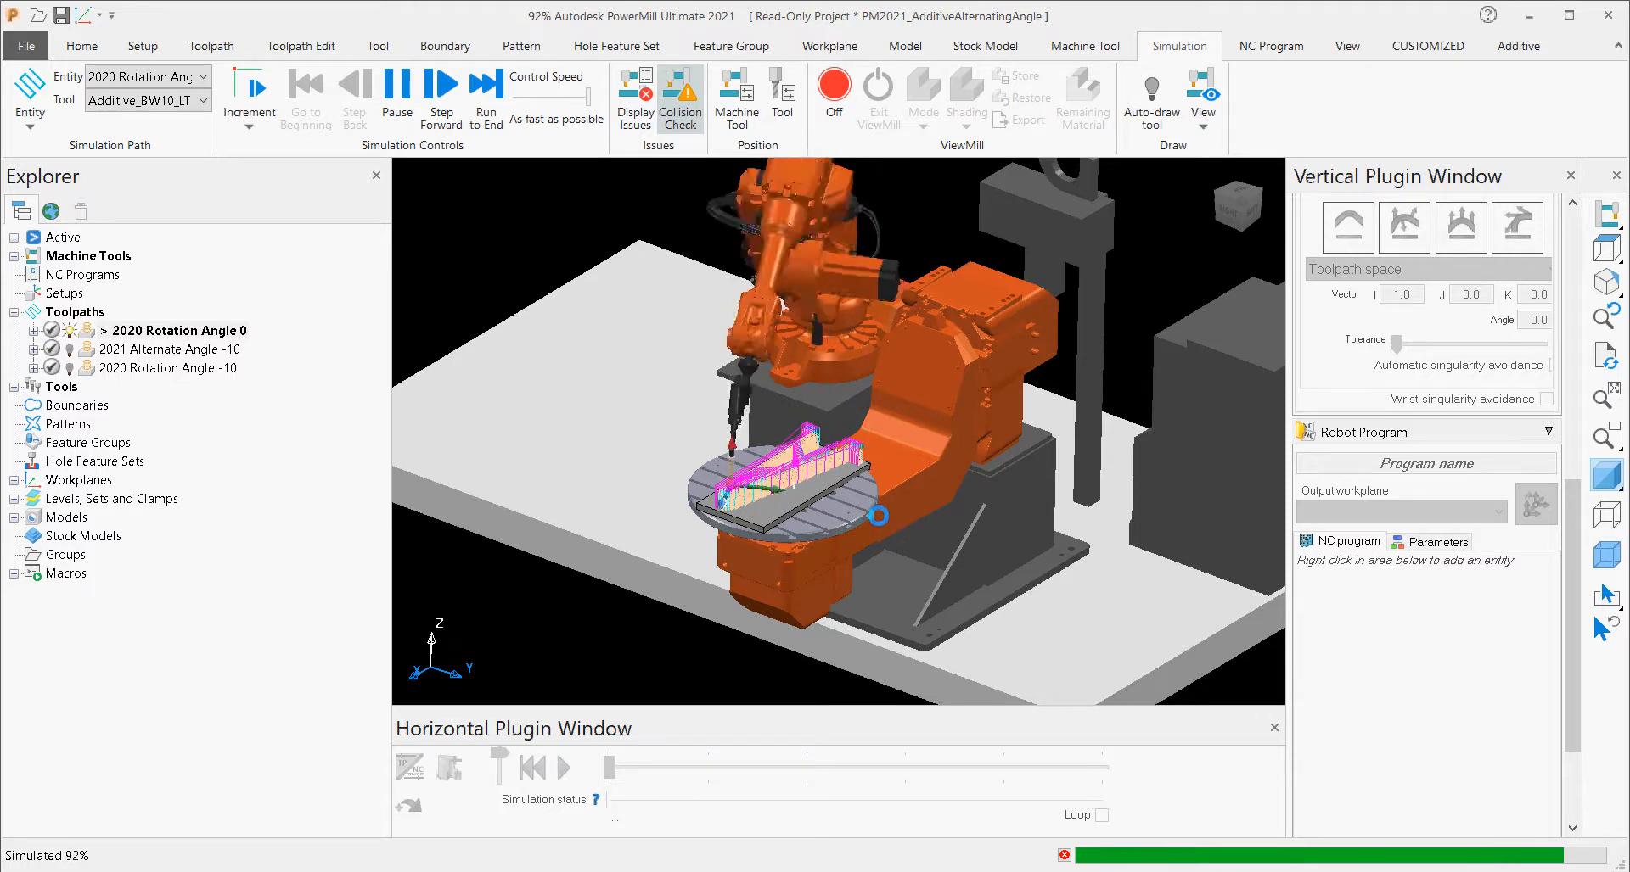
middle_click_drag(859, 544, 1189, 506)
middle_click_drag(755, 552, 1137, 450)
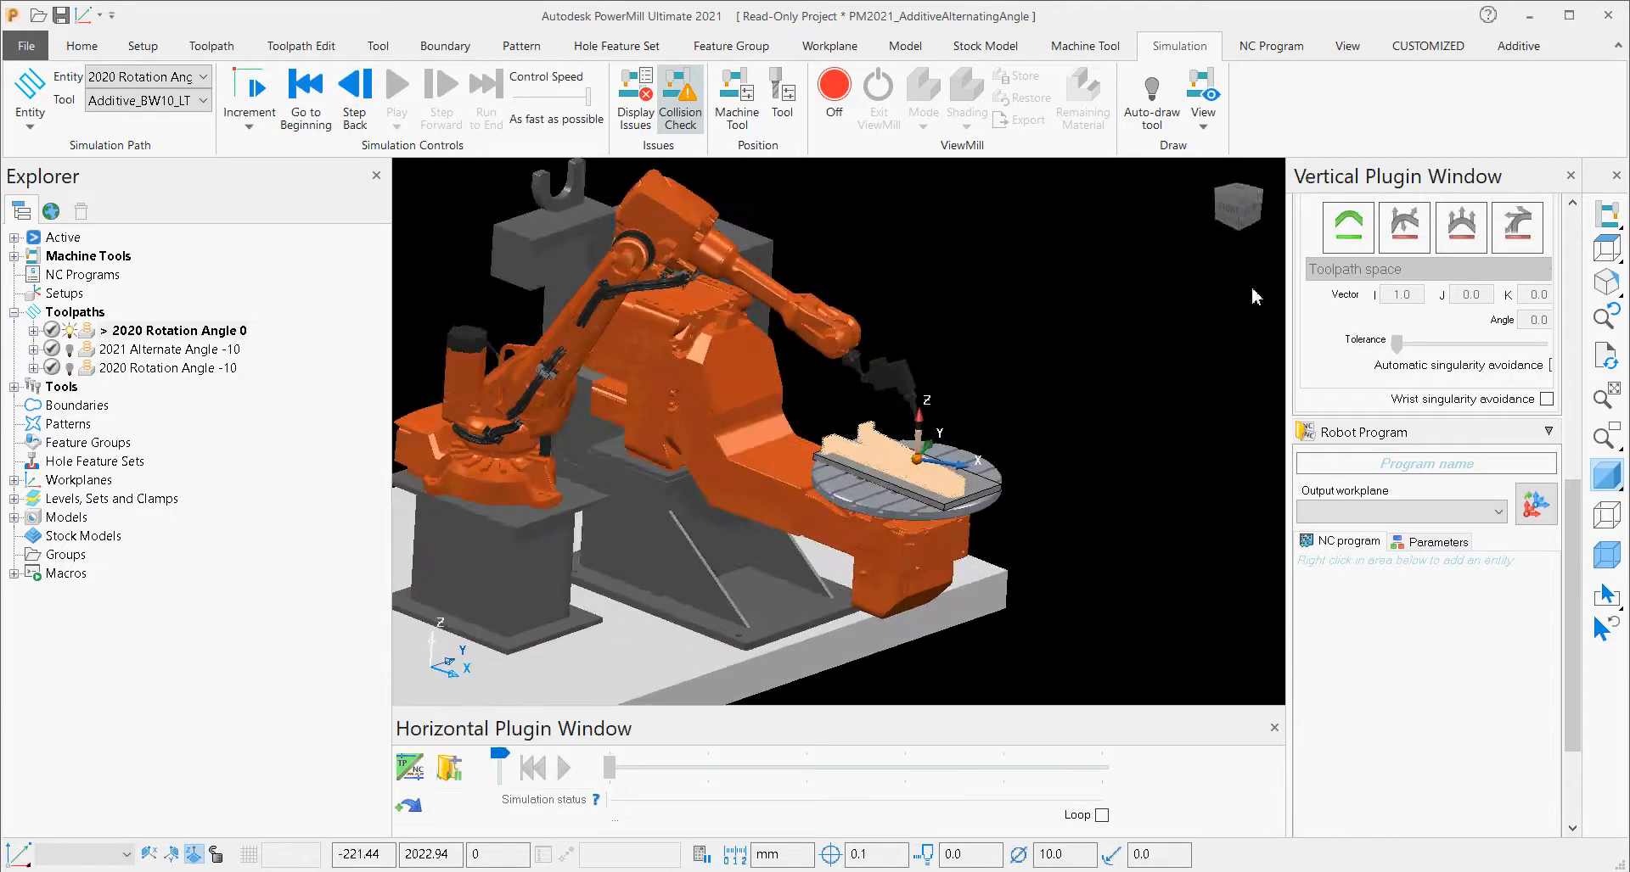
Show the Additive commands, including the Netfabb Simulation export, with the robot cell in view.
left_click(1526, 46)
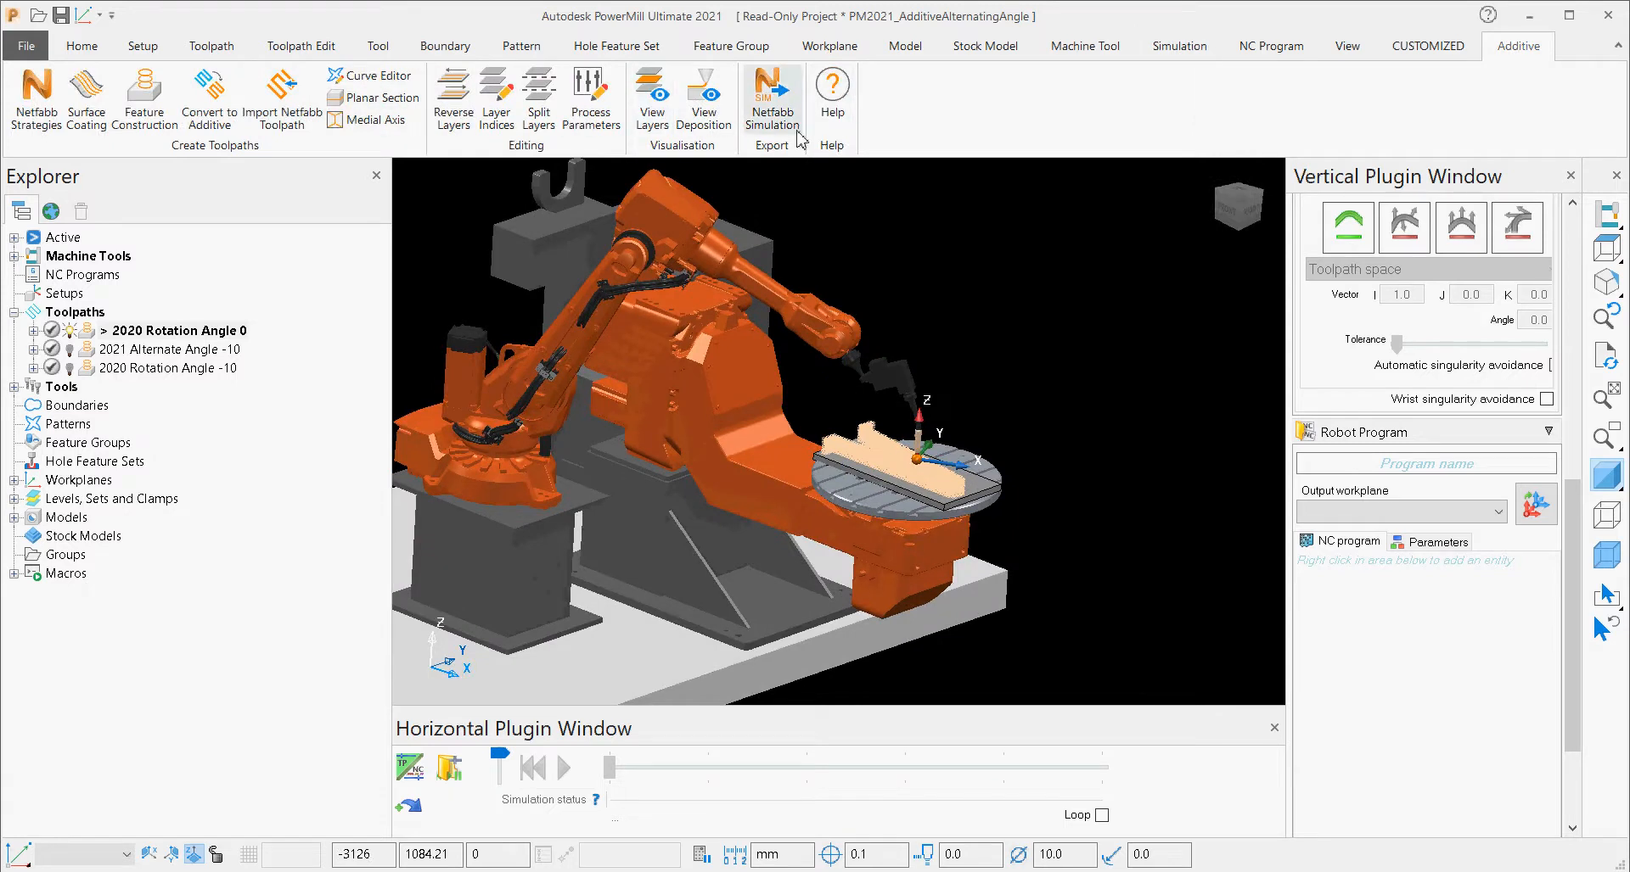
middle_click_drag(813, 501, 925, 504, "shift")
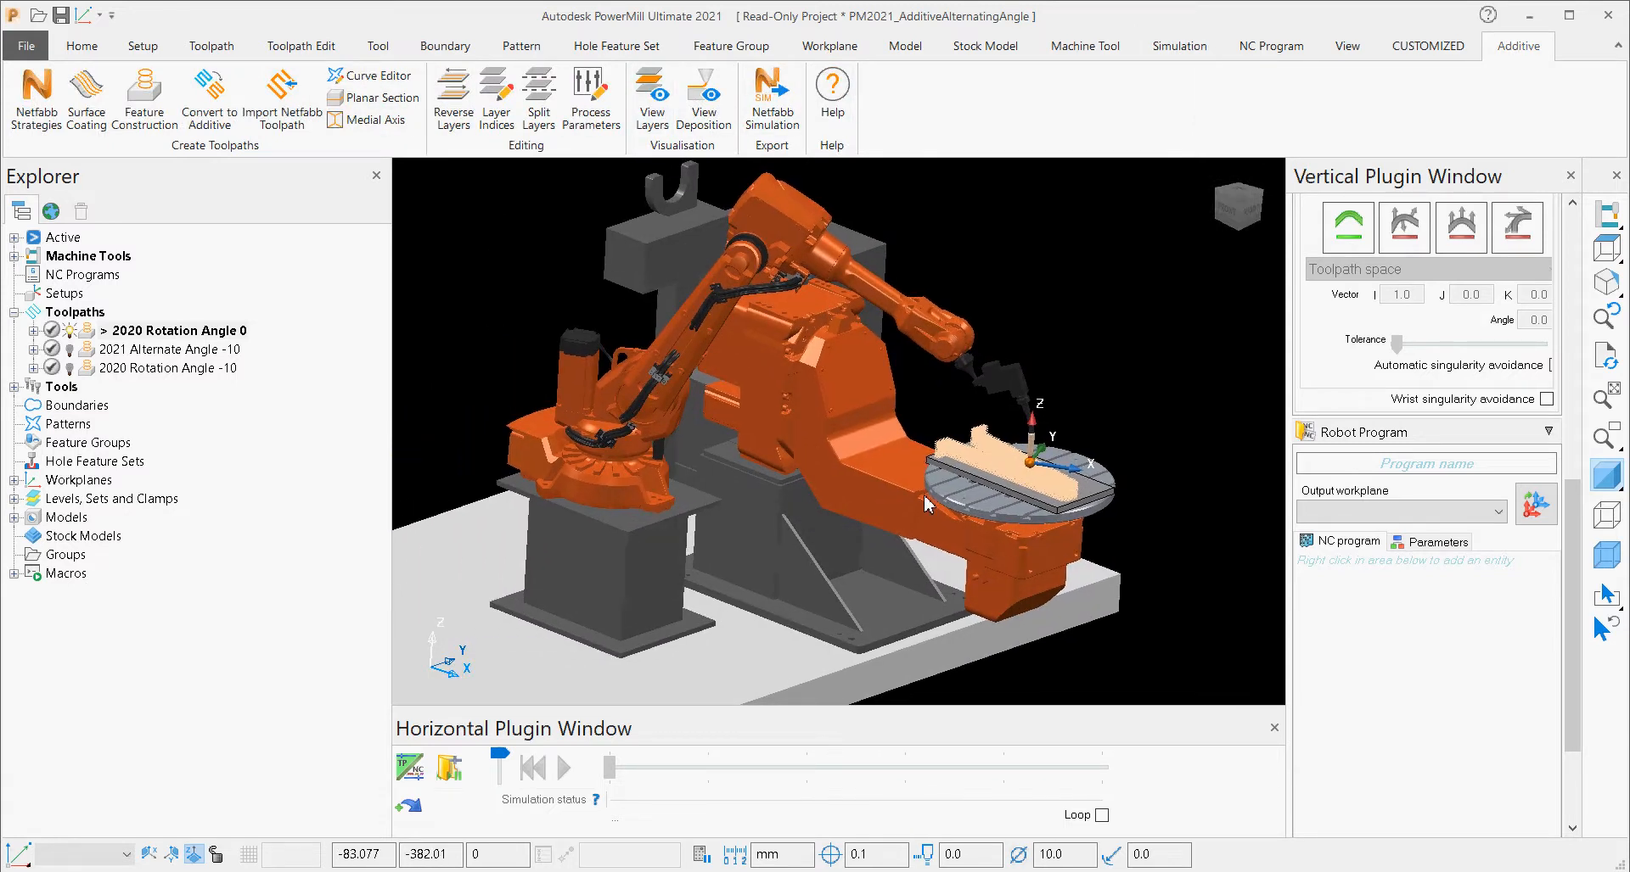